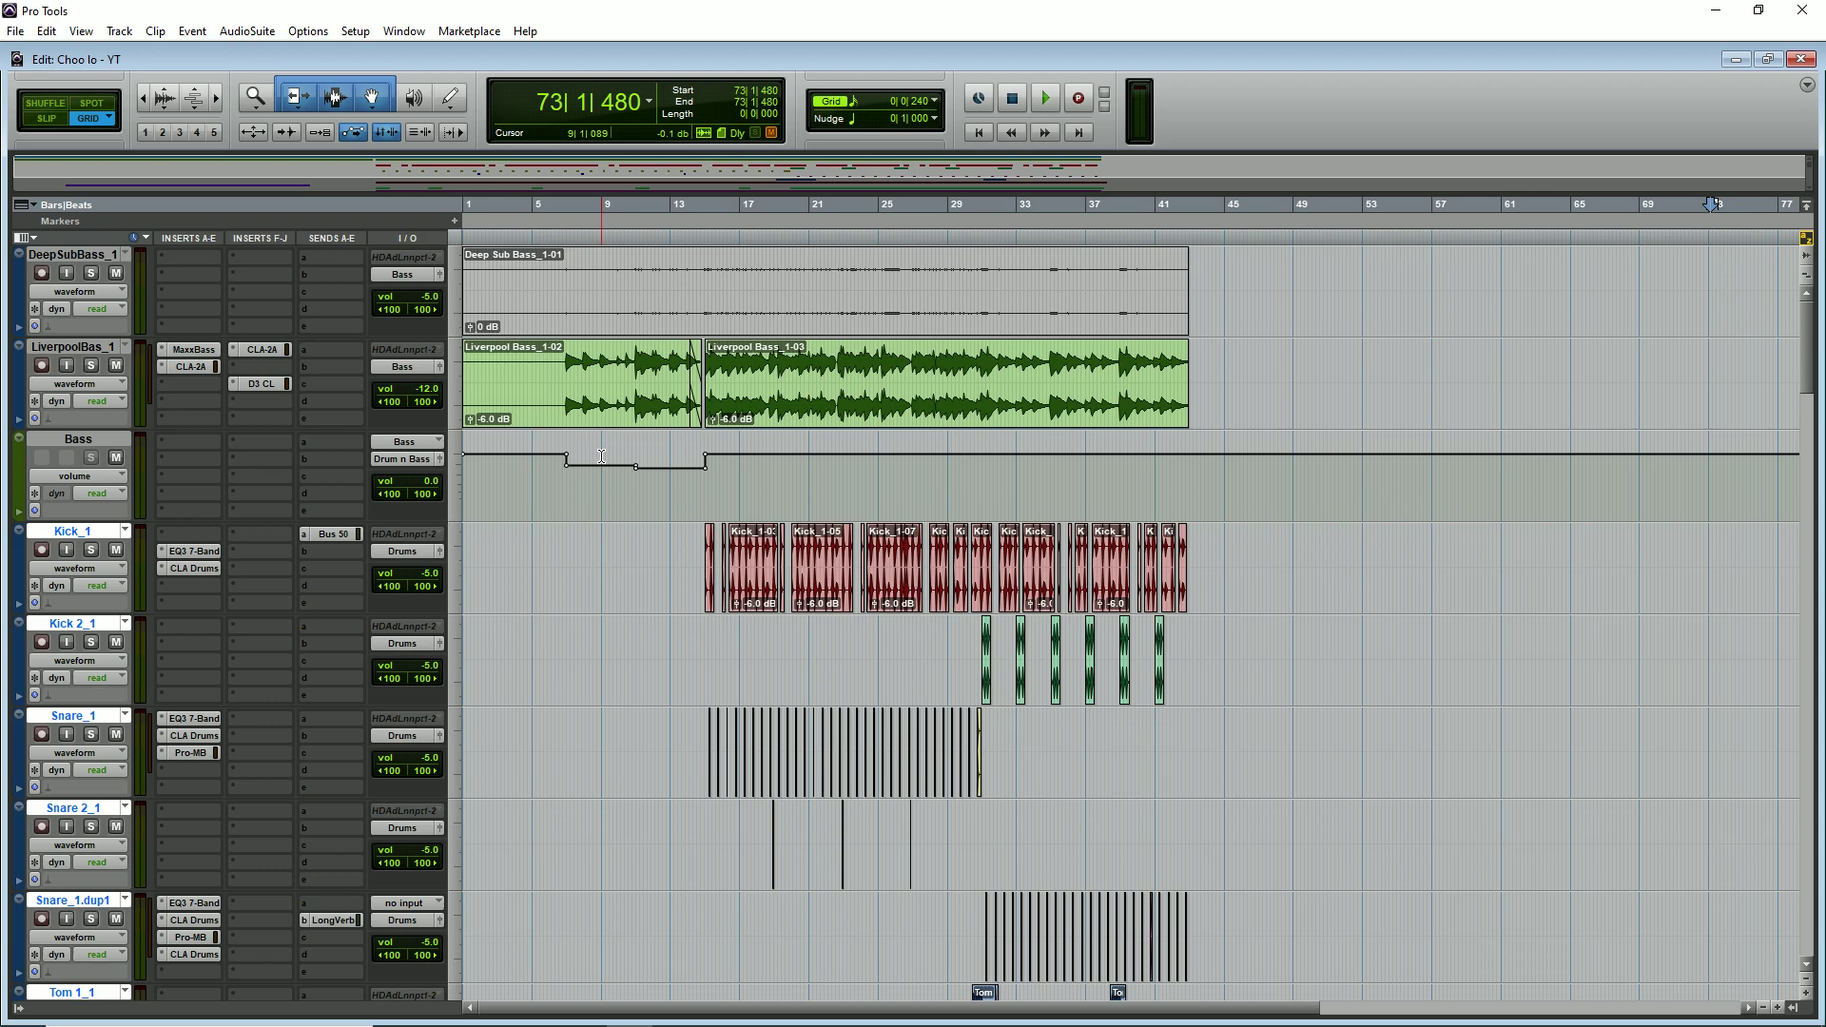
- Play the arrangement from bar 15, beat 2, where the kick and snare come in
scroll(867, 647, up, 1)
click(786, 647)
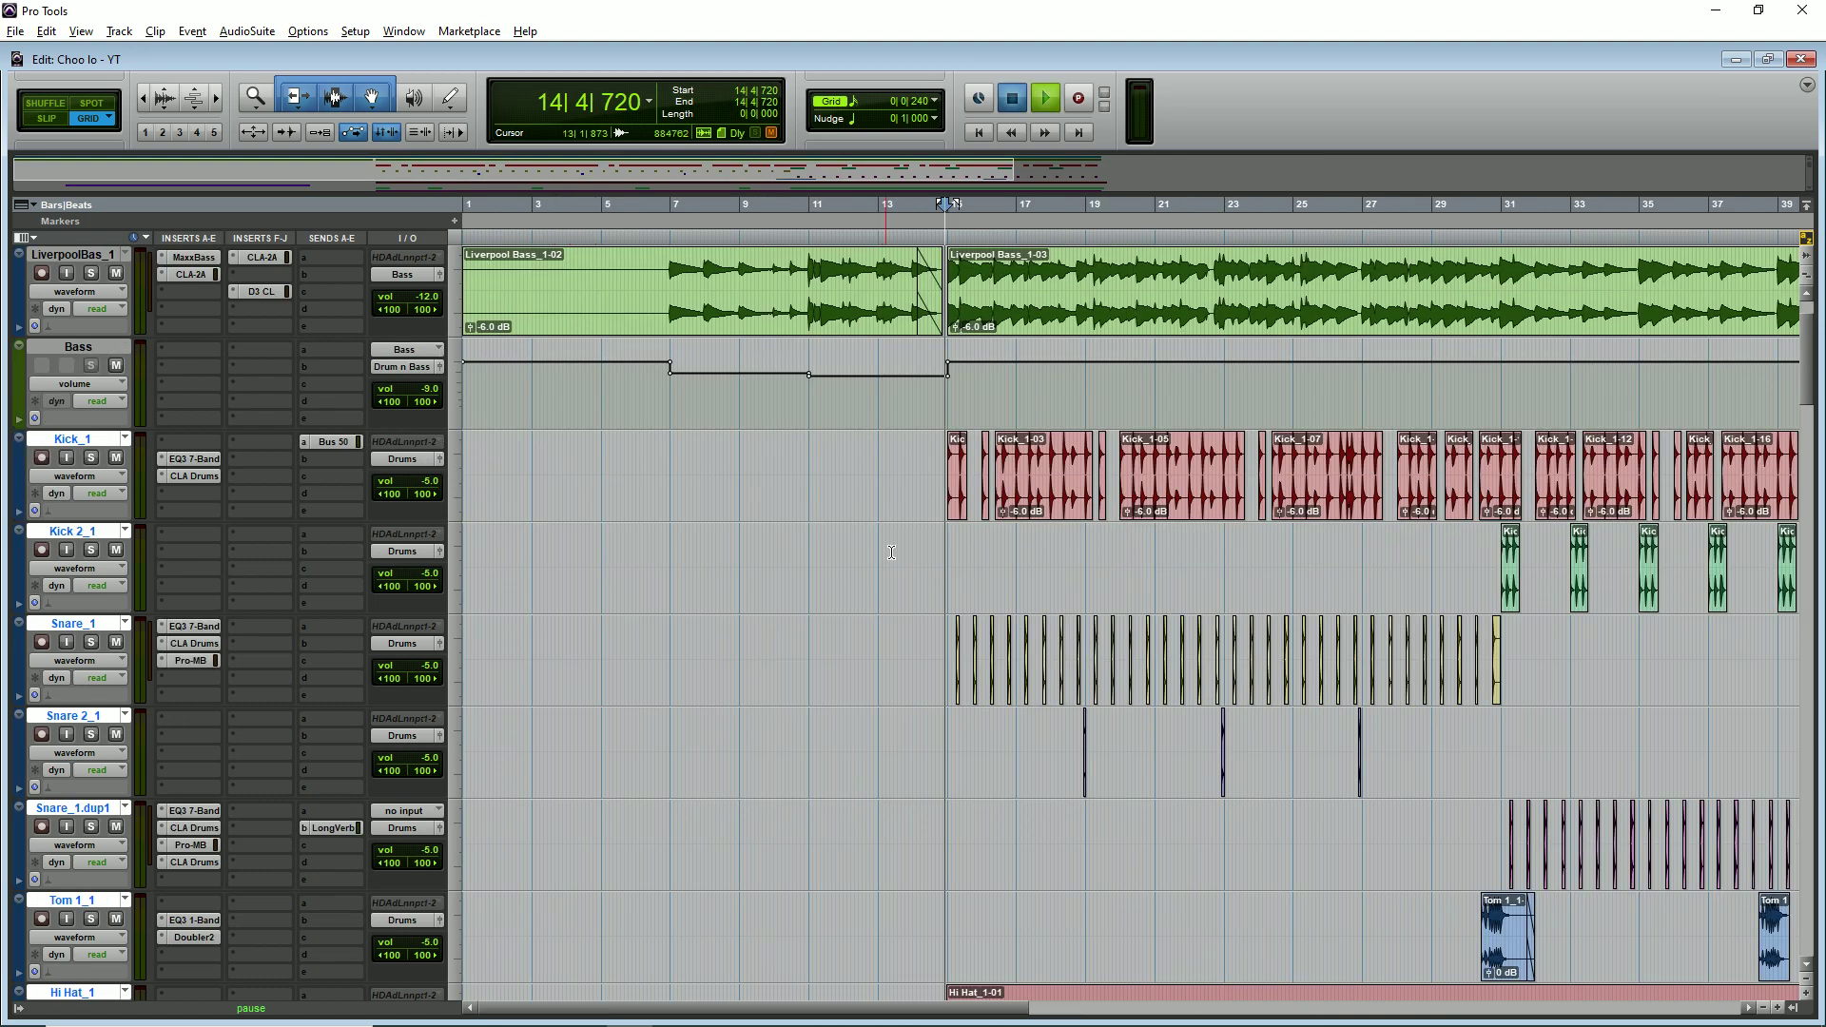
key(space)
click(959, 548)
key(space)
key(ctrl+bracketleft)
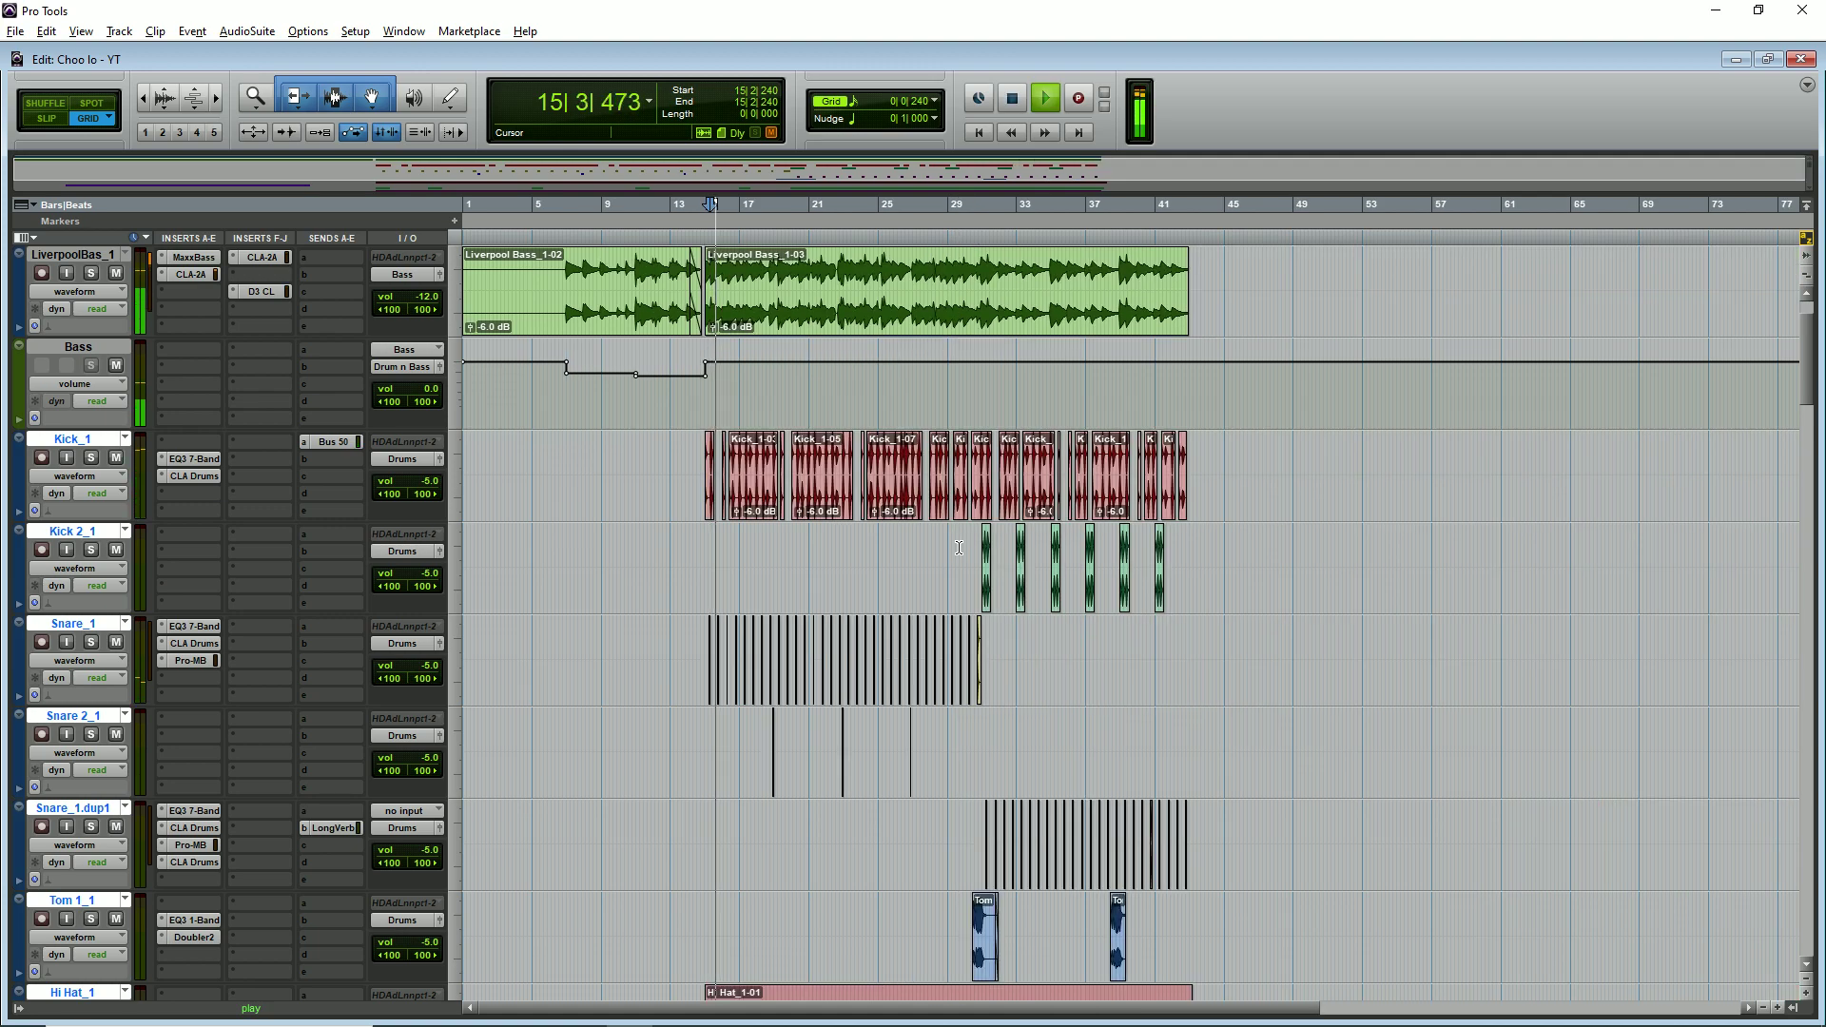
- Solo the Snare_1 track to hear it on its own and stop the playback
scroll(953, 546, down, 1)
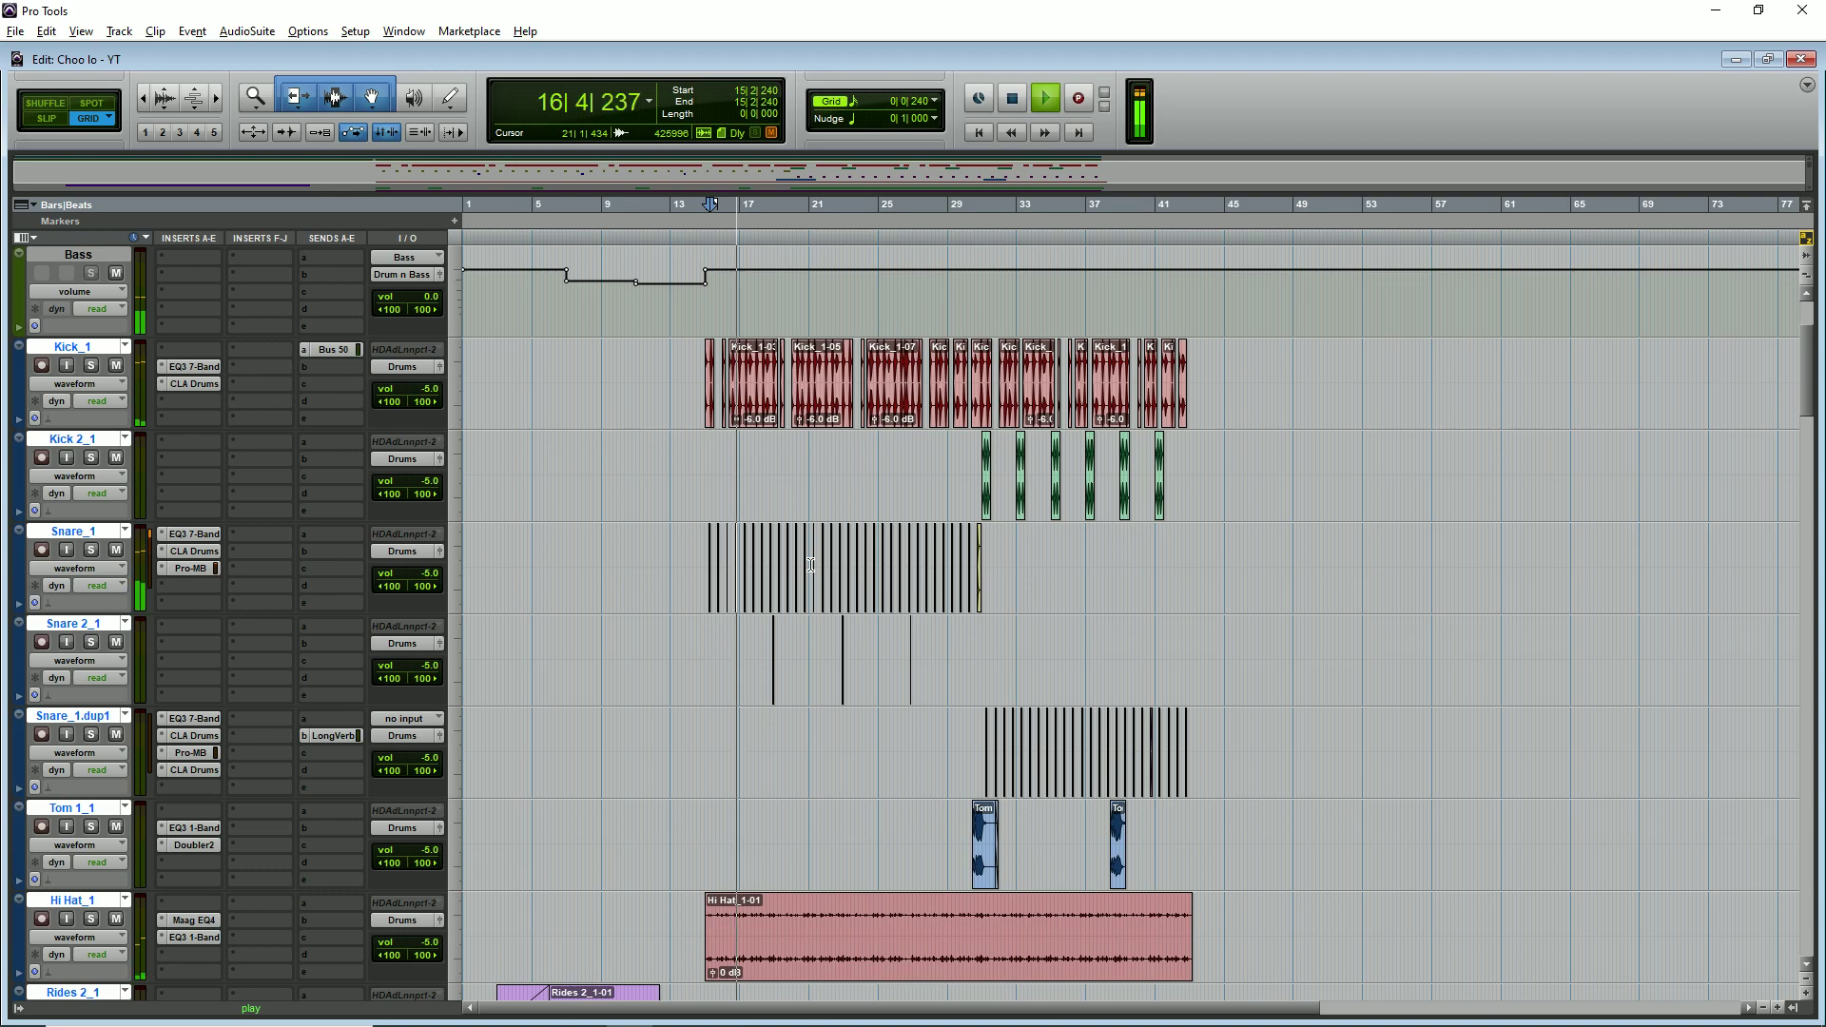
click(90, 551)
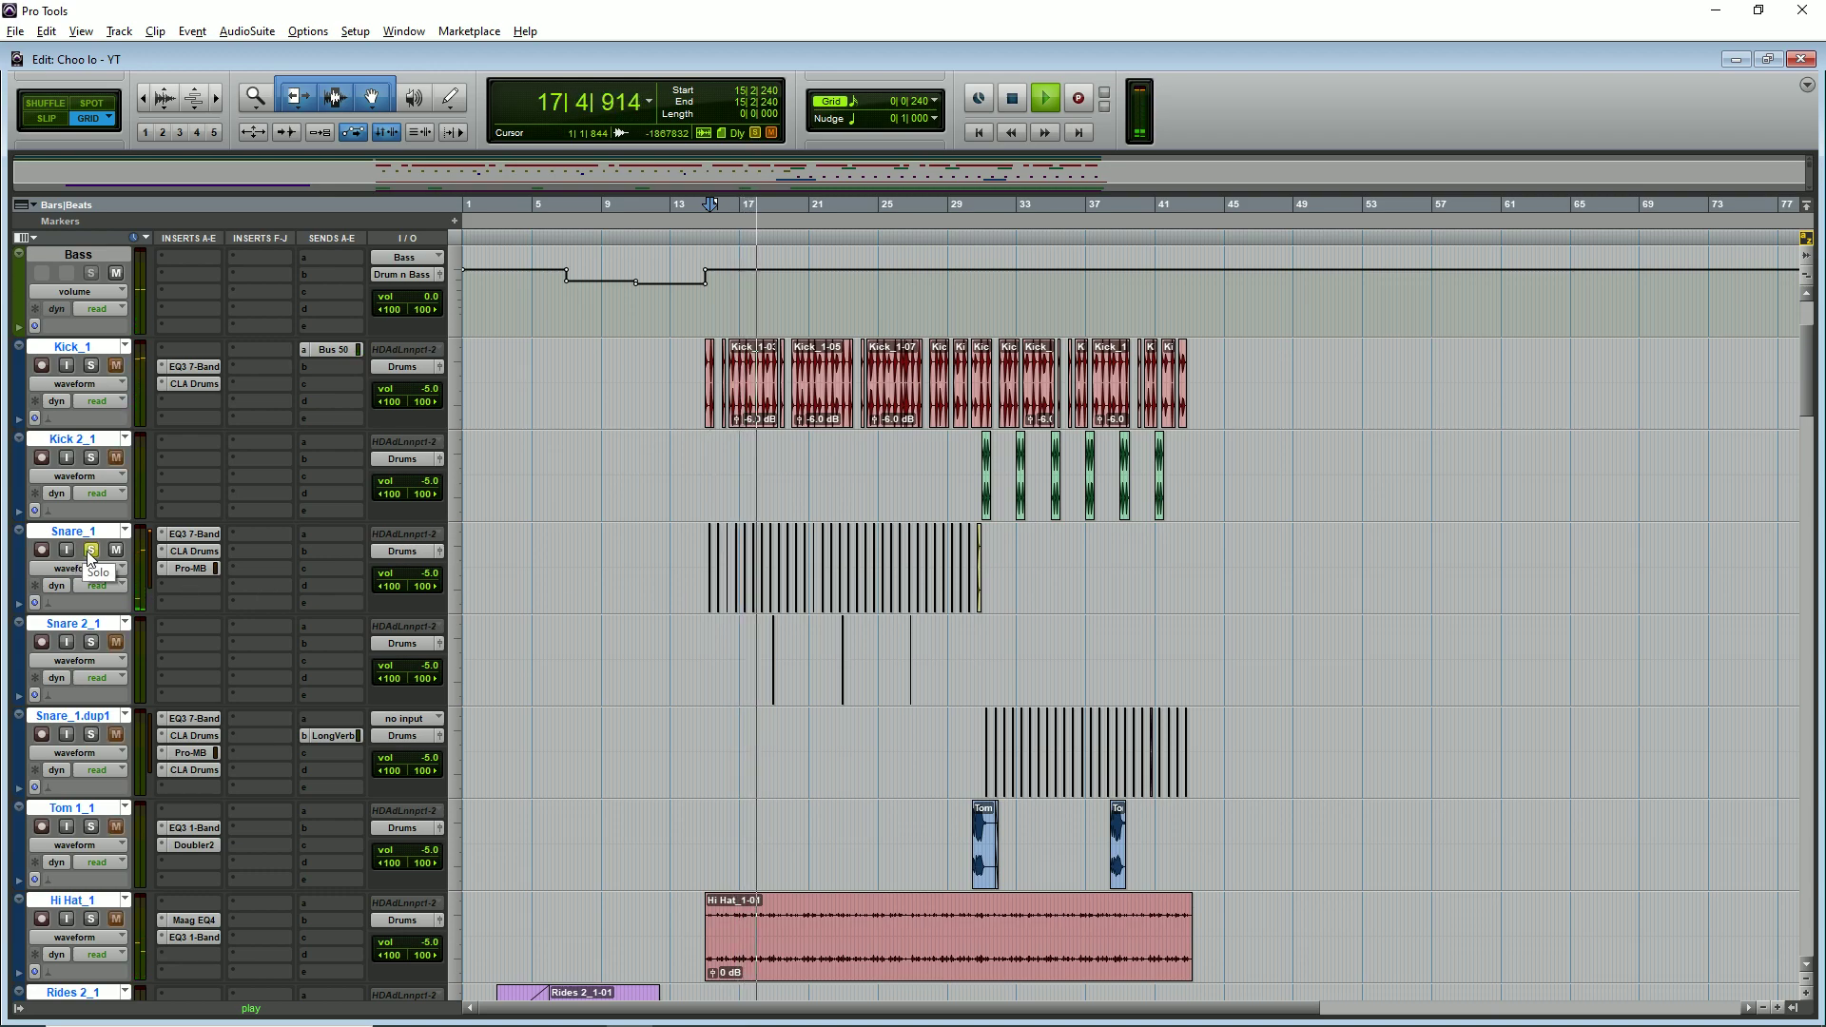
key(space)
- Play the full arrangement from bar 30, beat 4, across the change to the second snare part
click(966, 453)
key(ctrl+bracketright)
key(ctrl+bracketright)
key(ctrl+bracketright)
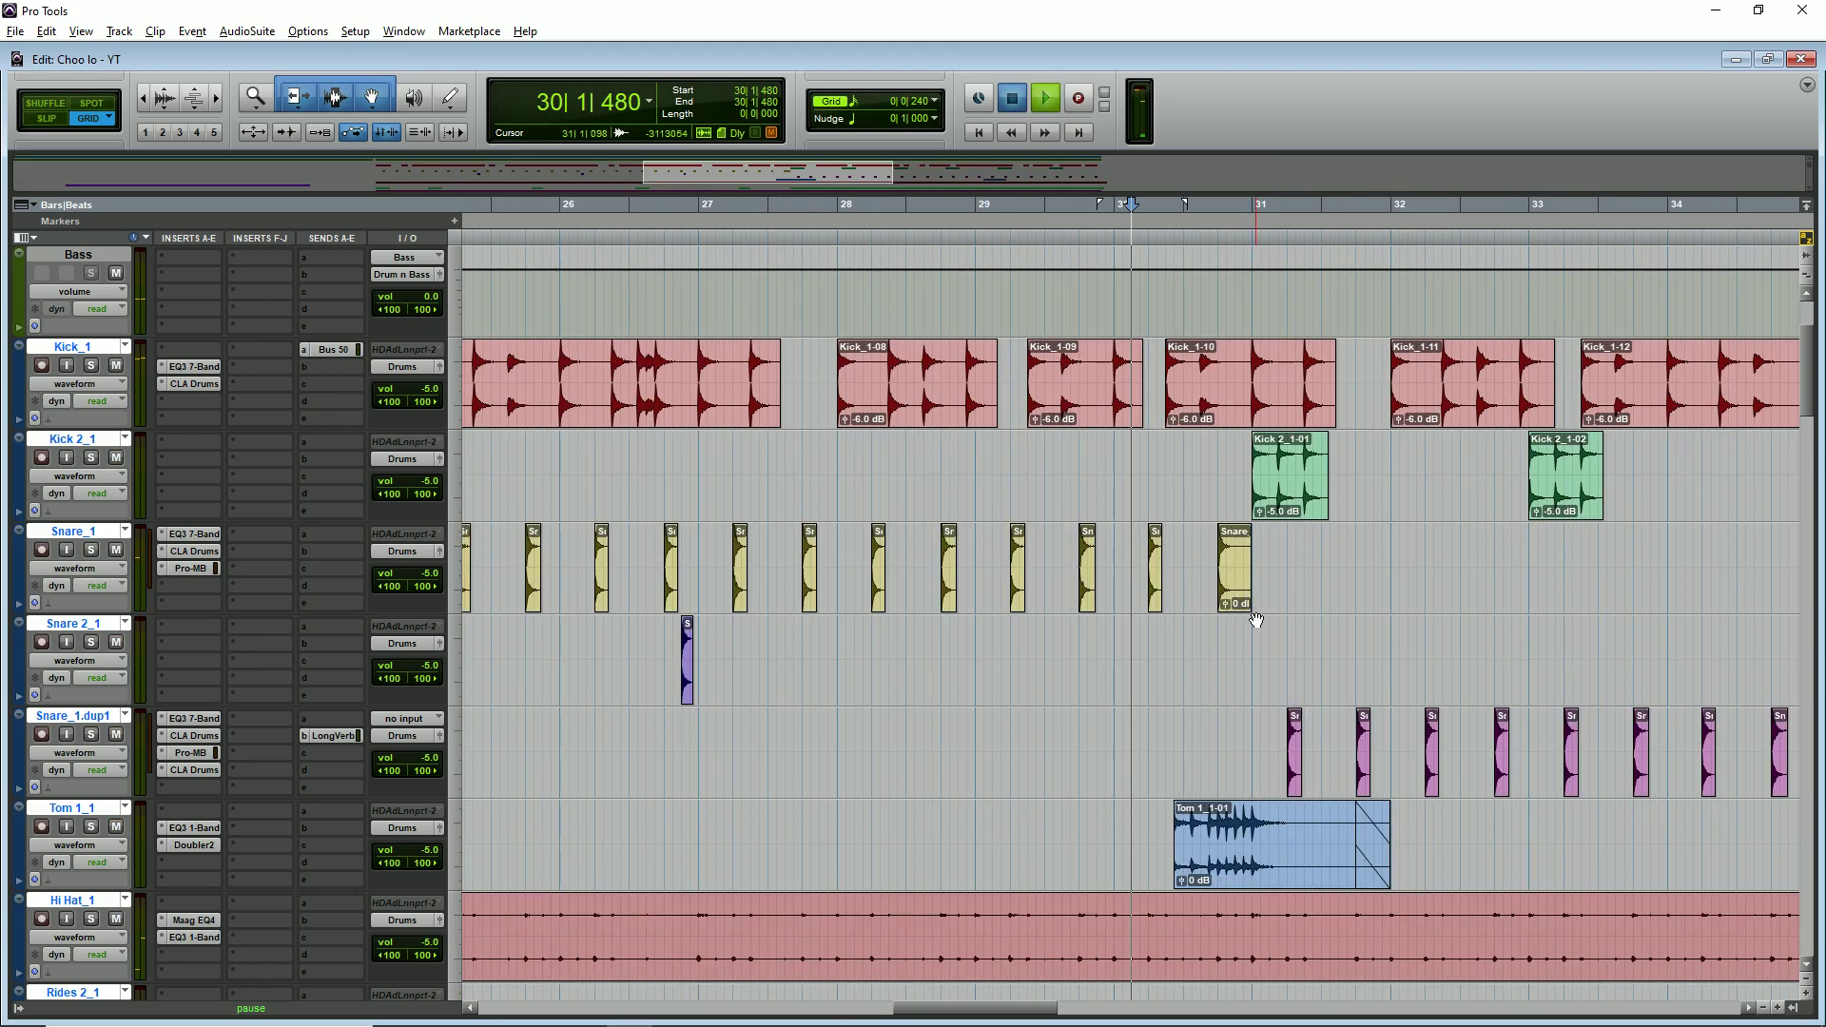
click(1215, 465)
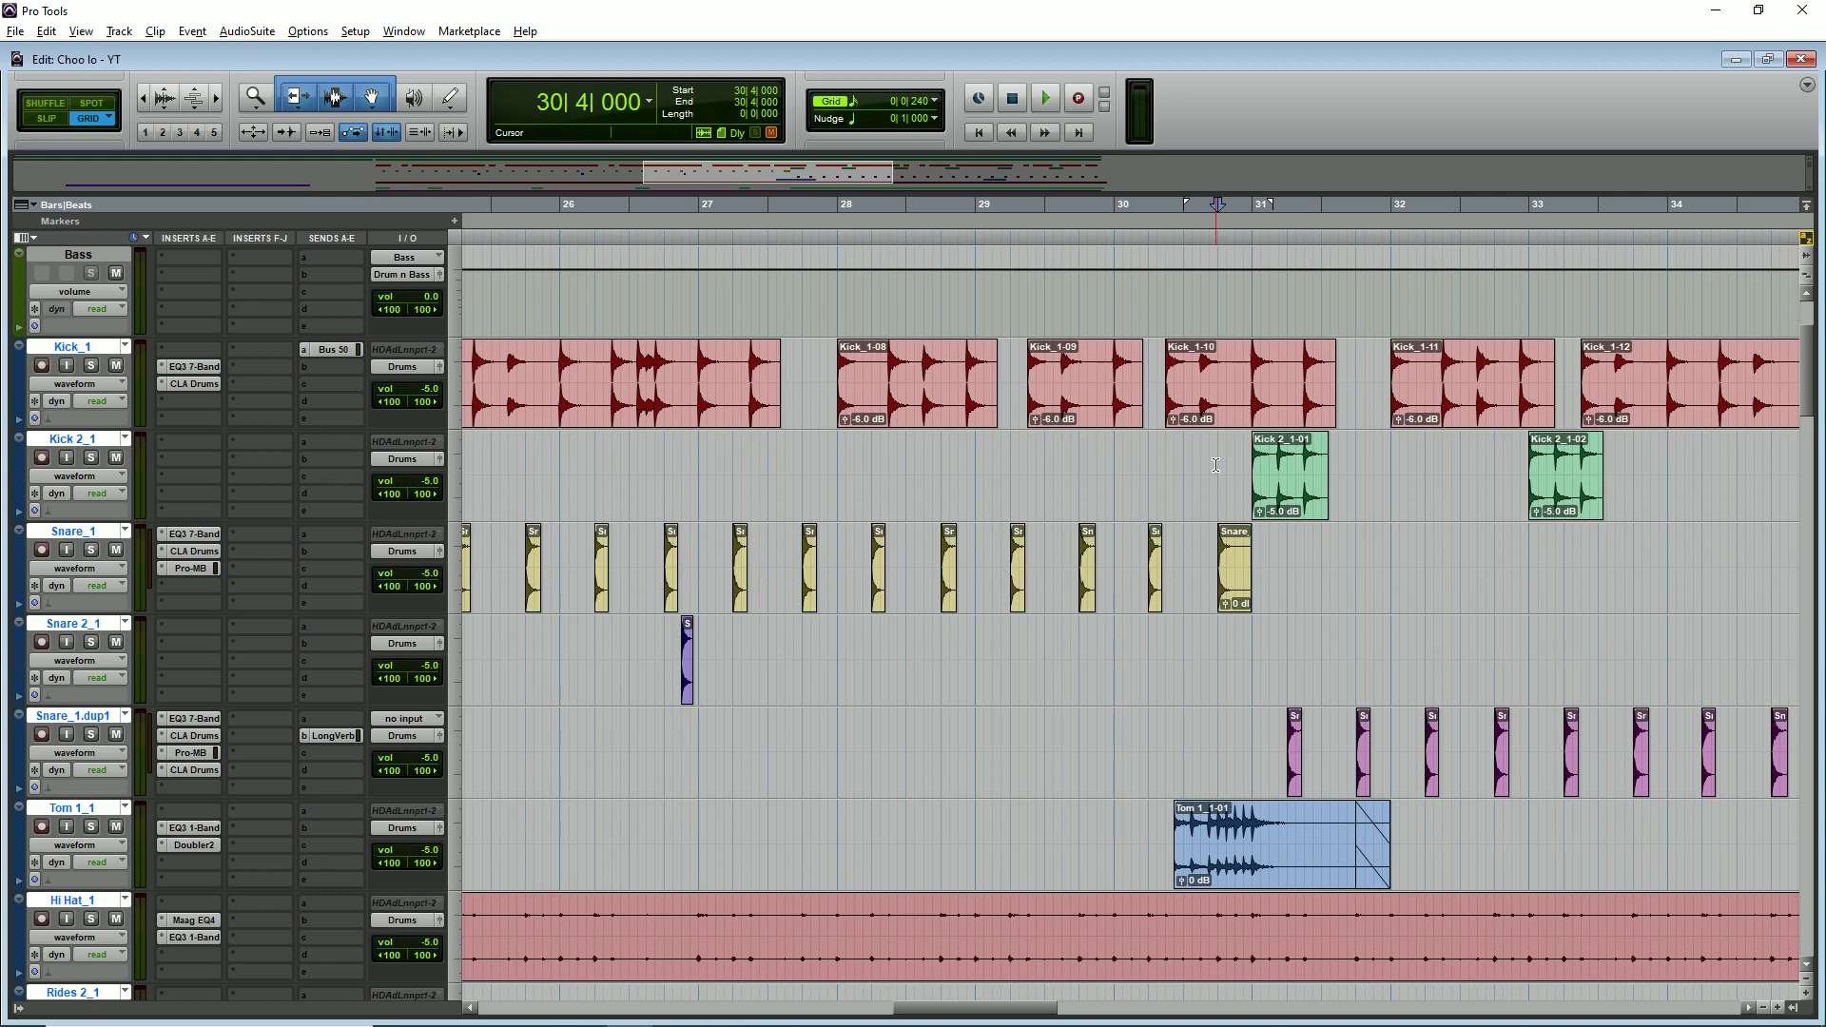
key(space)
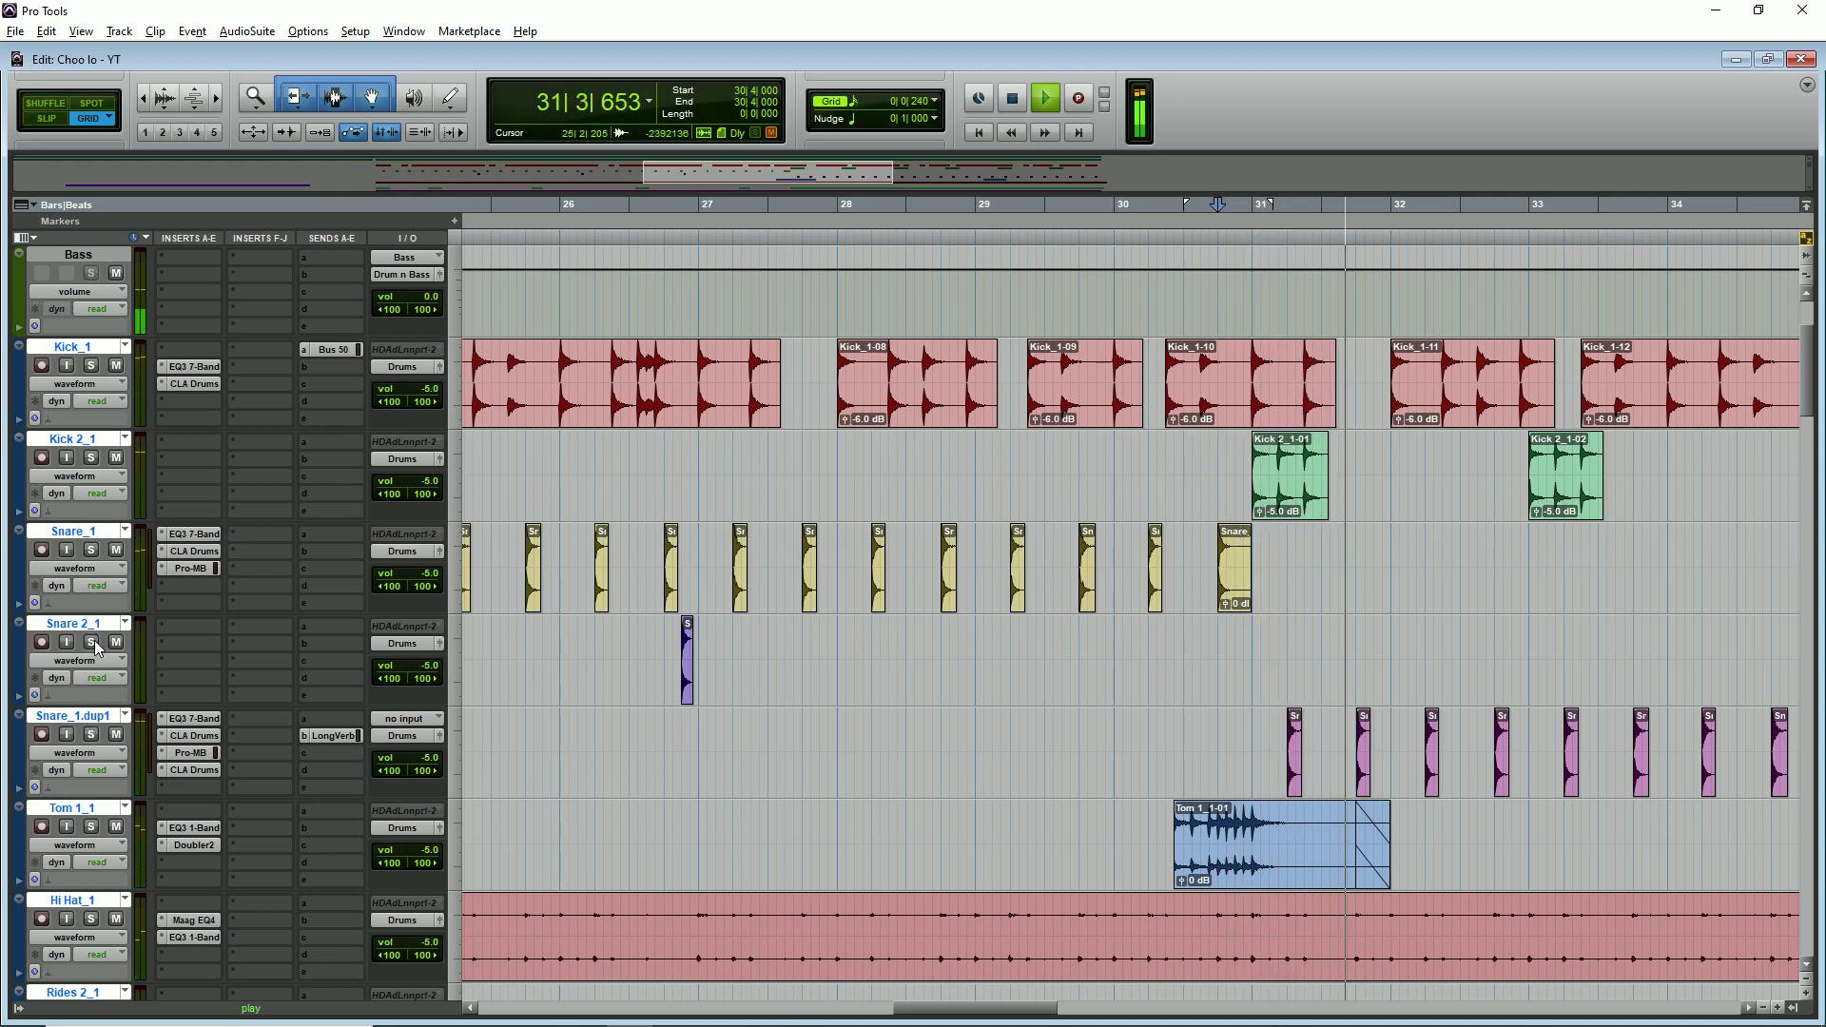
- Listen to the Snare_1.dup1 track soloed and look over the remaining drum and percussion tracks
click(91, 734)
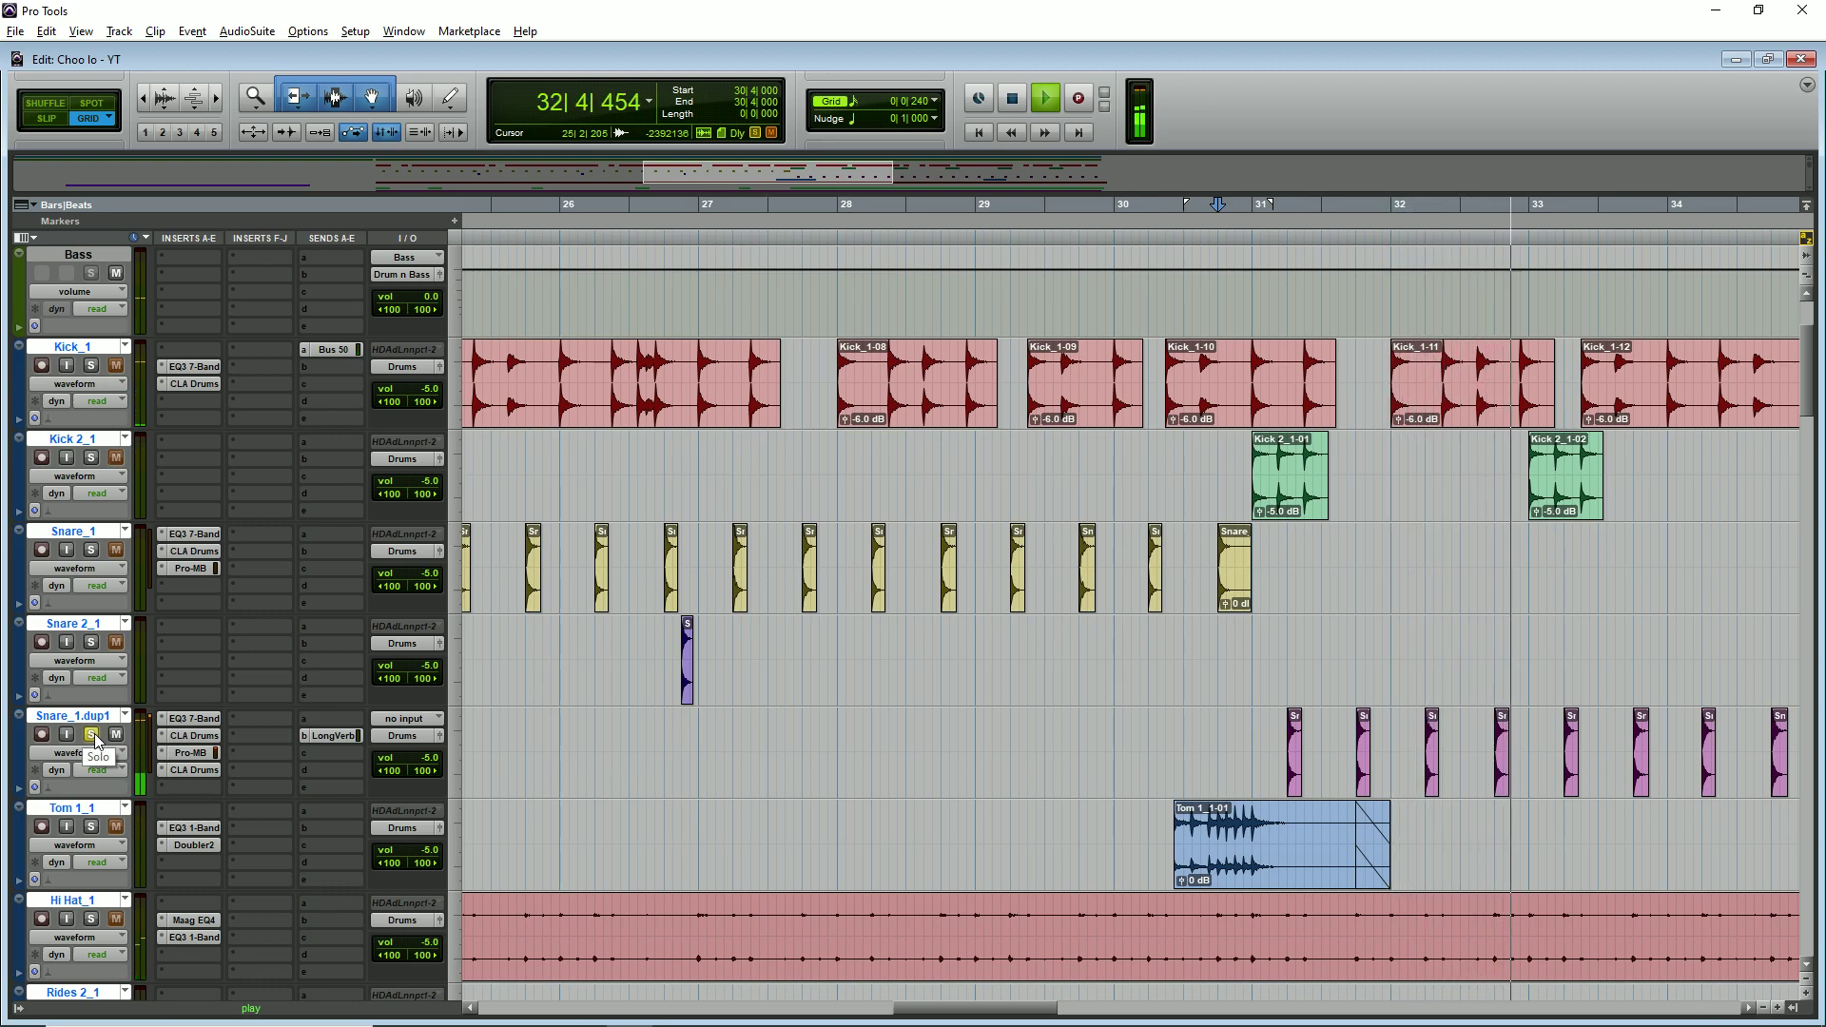
key(ctrl+[)
key(ctrl+[)
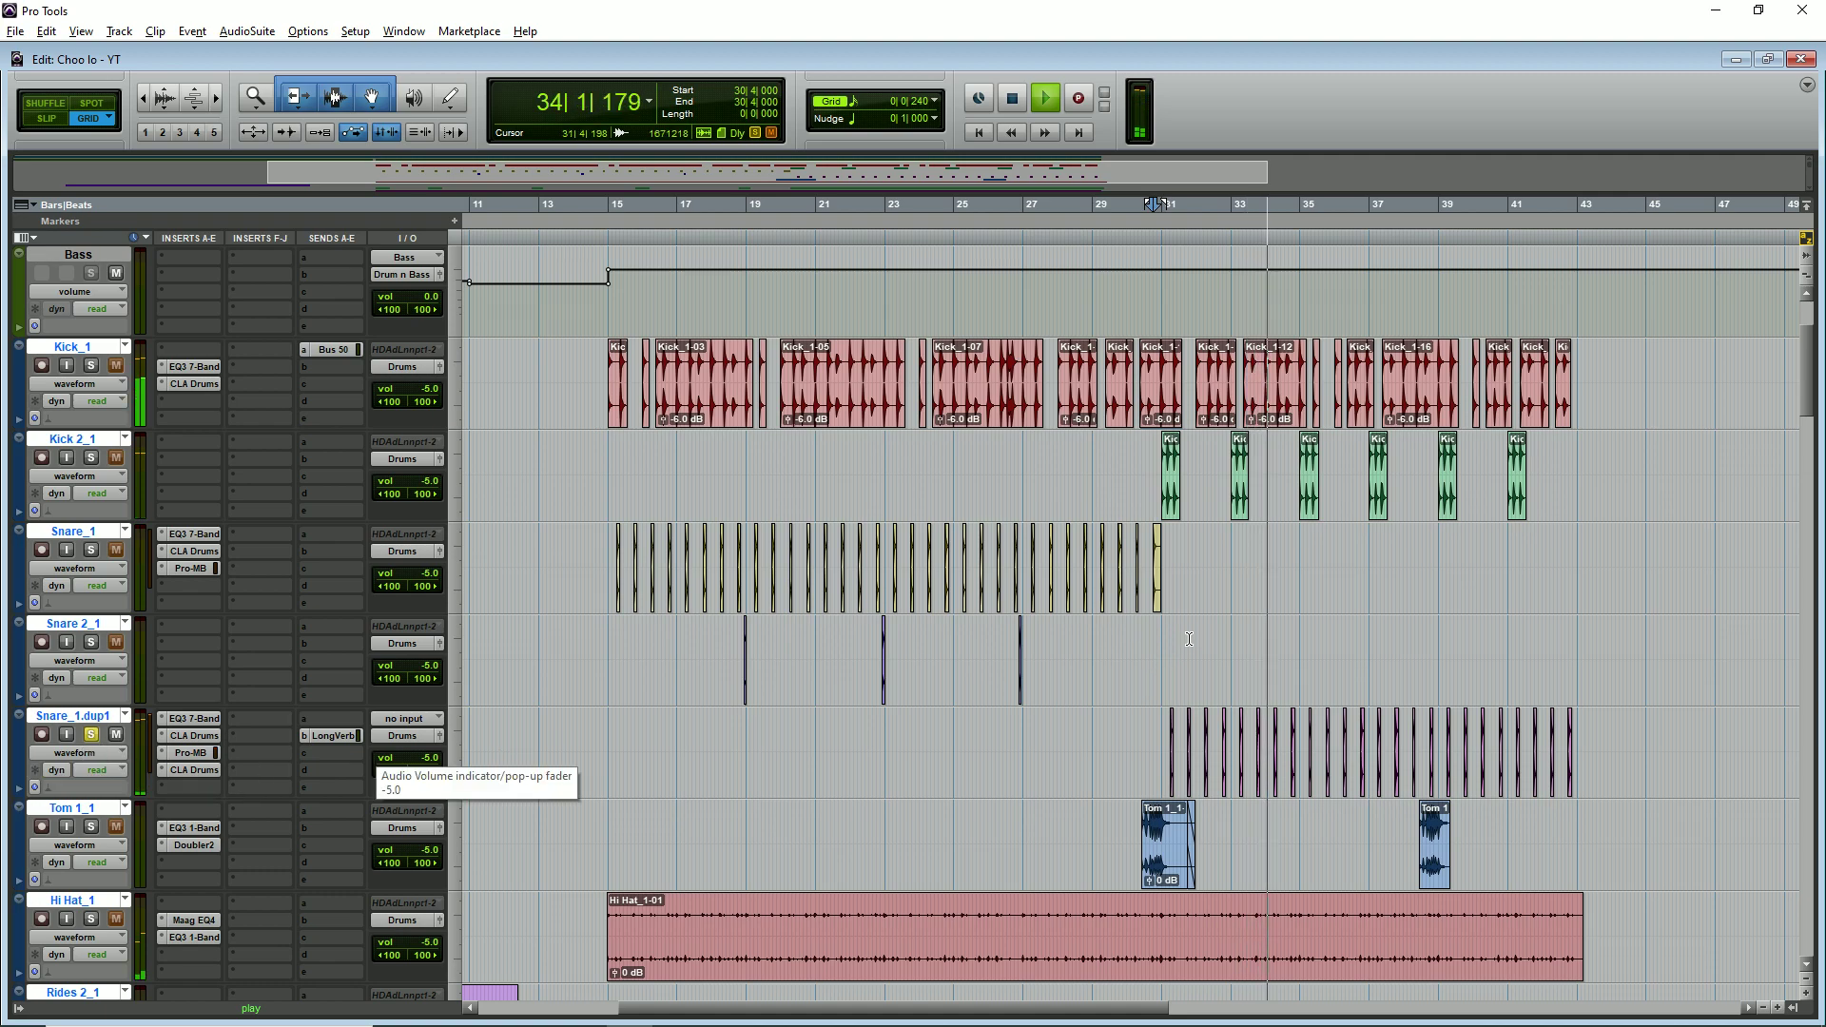
key(space)
scroll(1189, 639, down, 6)
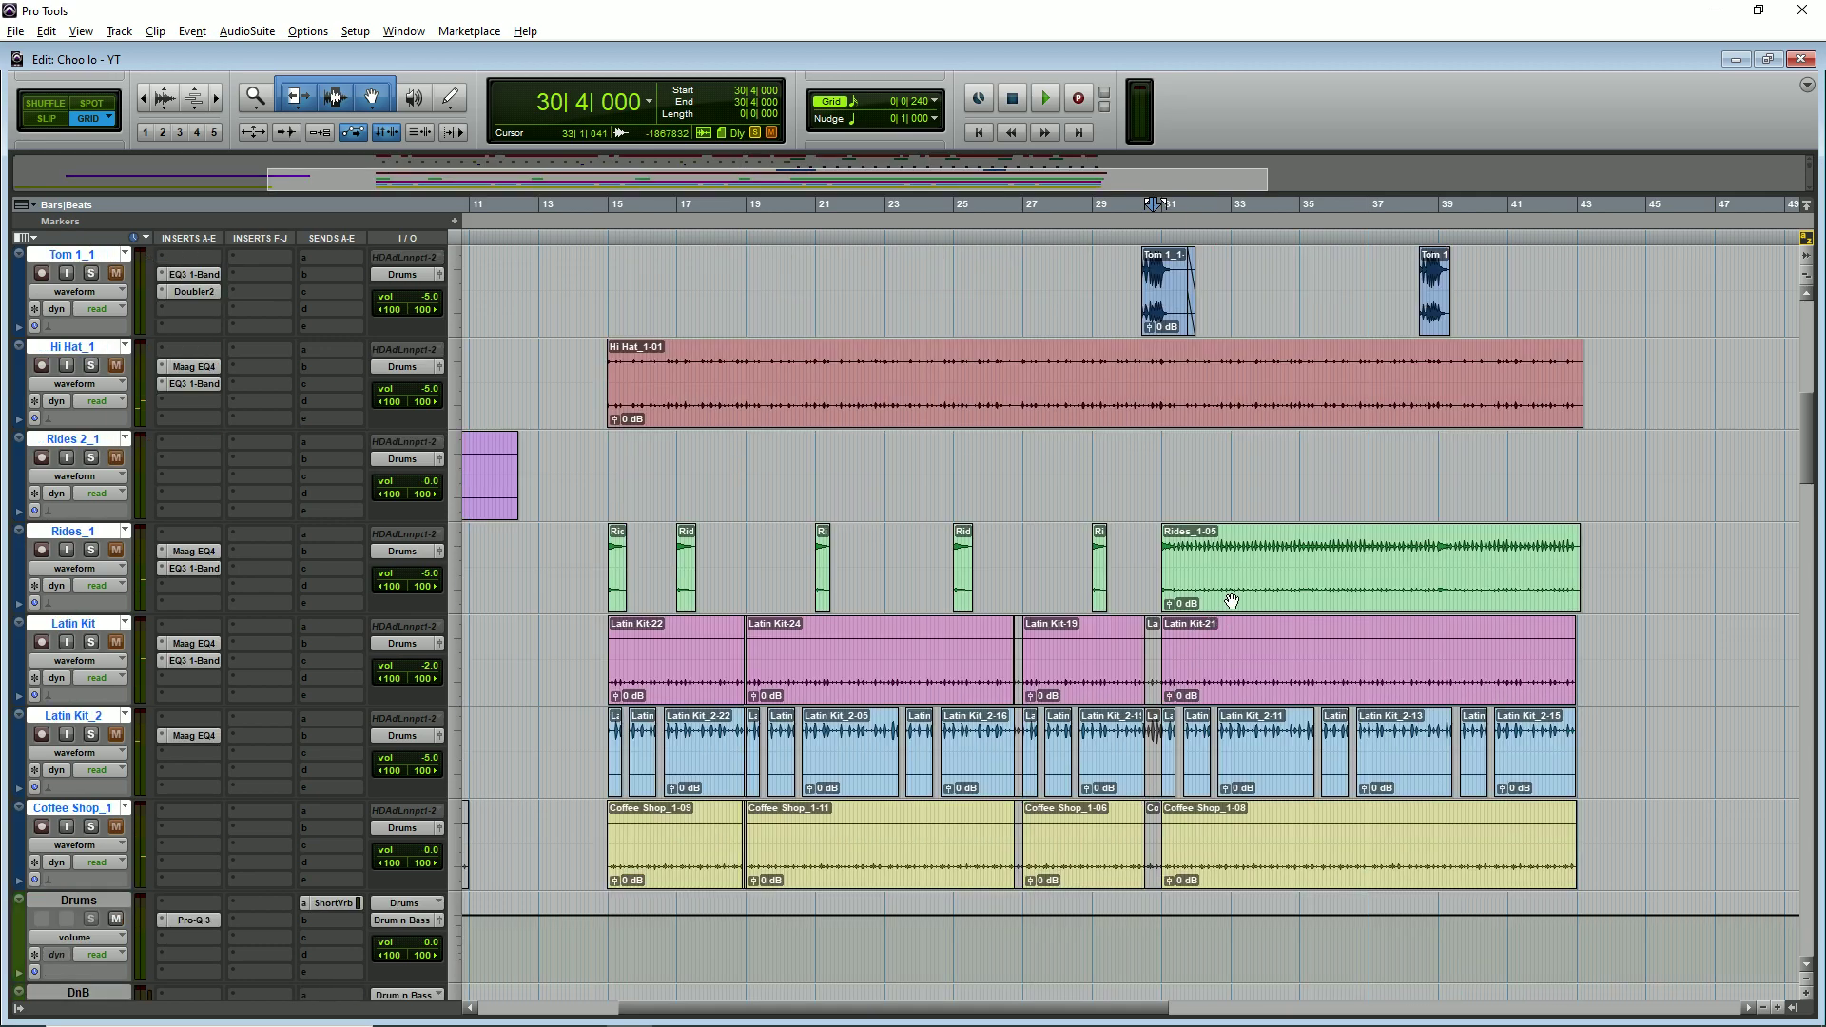
scroll(918, 685, up, 8)
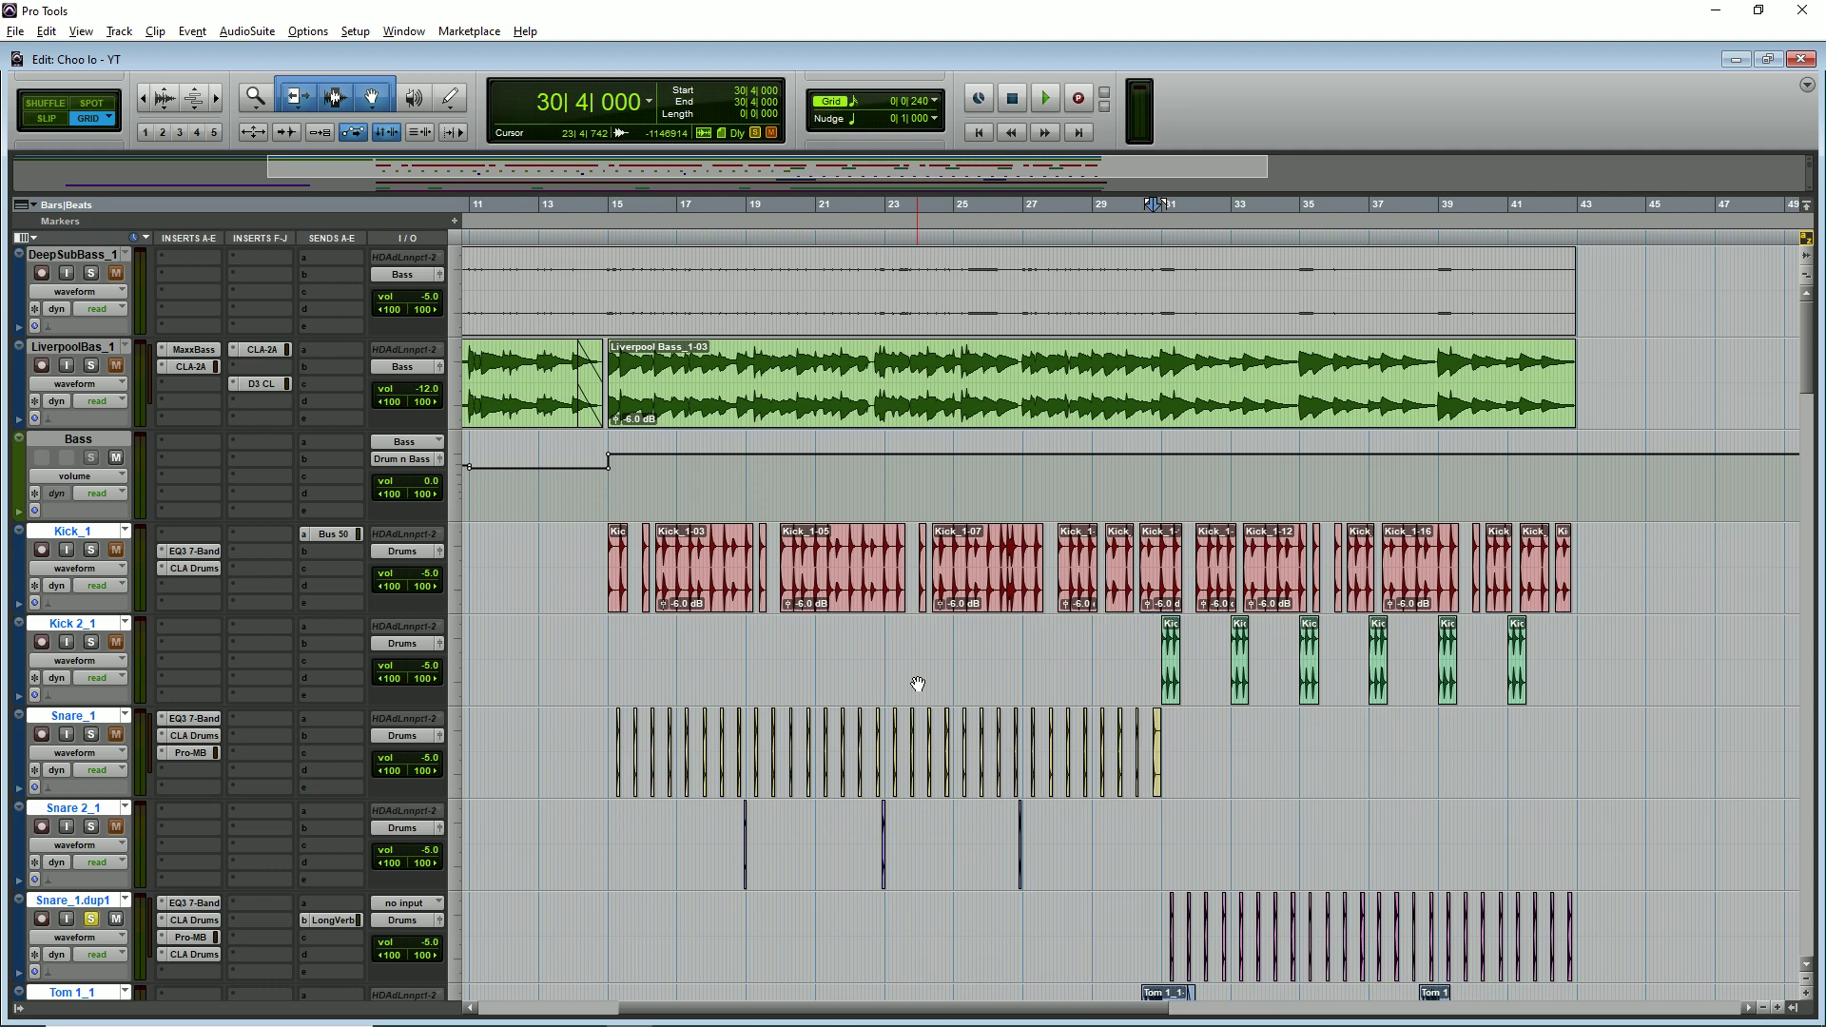
- Solo the Kick_1 track and play from bar 14, beat 2, just before the drums enter
key(r)
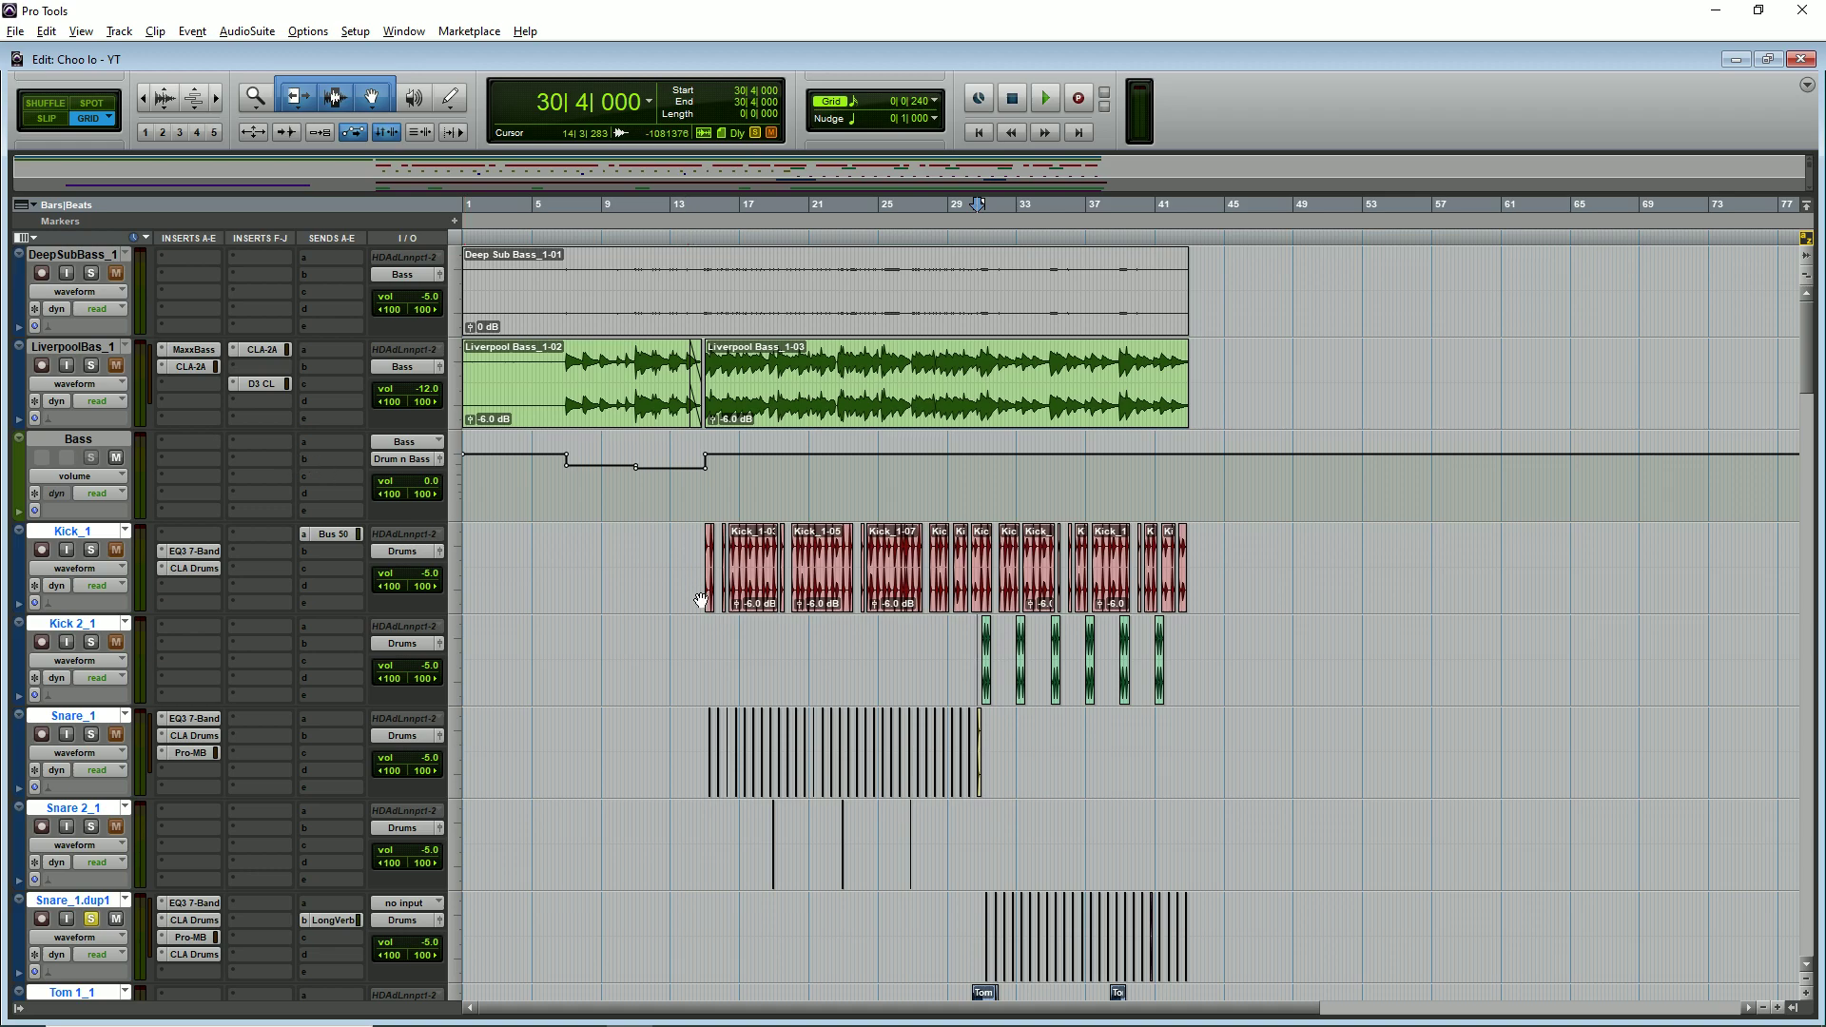
click(695, 642)
key(t)
key(t)
click(91, 550)
key(space)
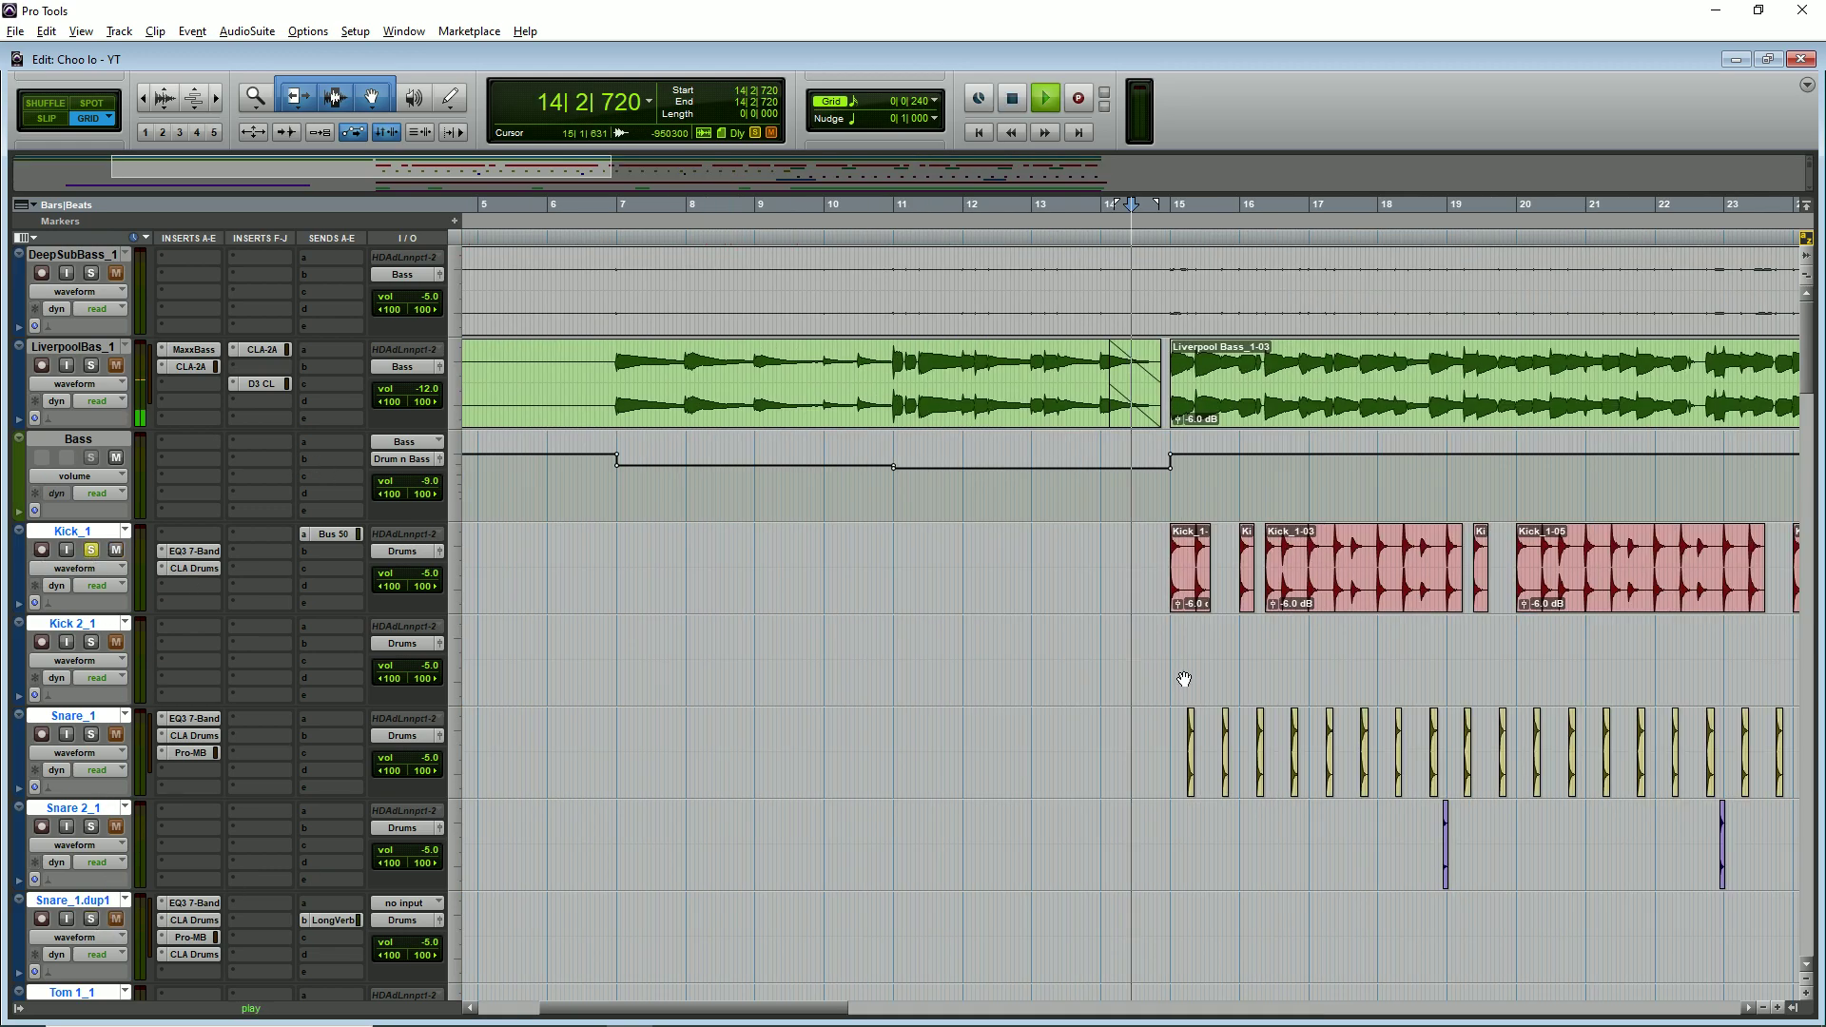
- Open the EQ3 7-Band on Kick_1, toggle its bypass to compare the sound, and close it
key(r)
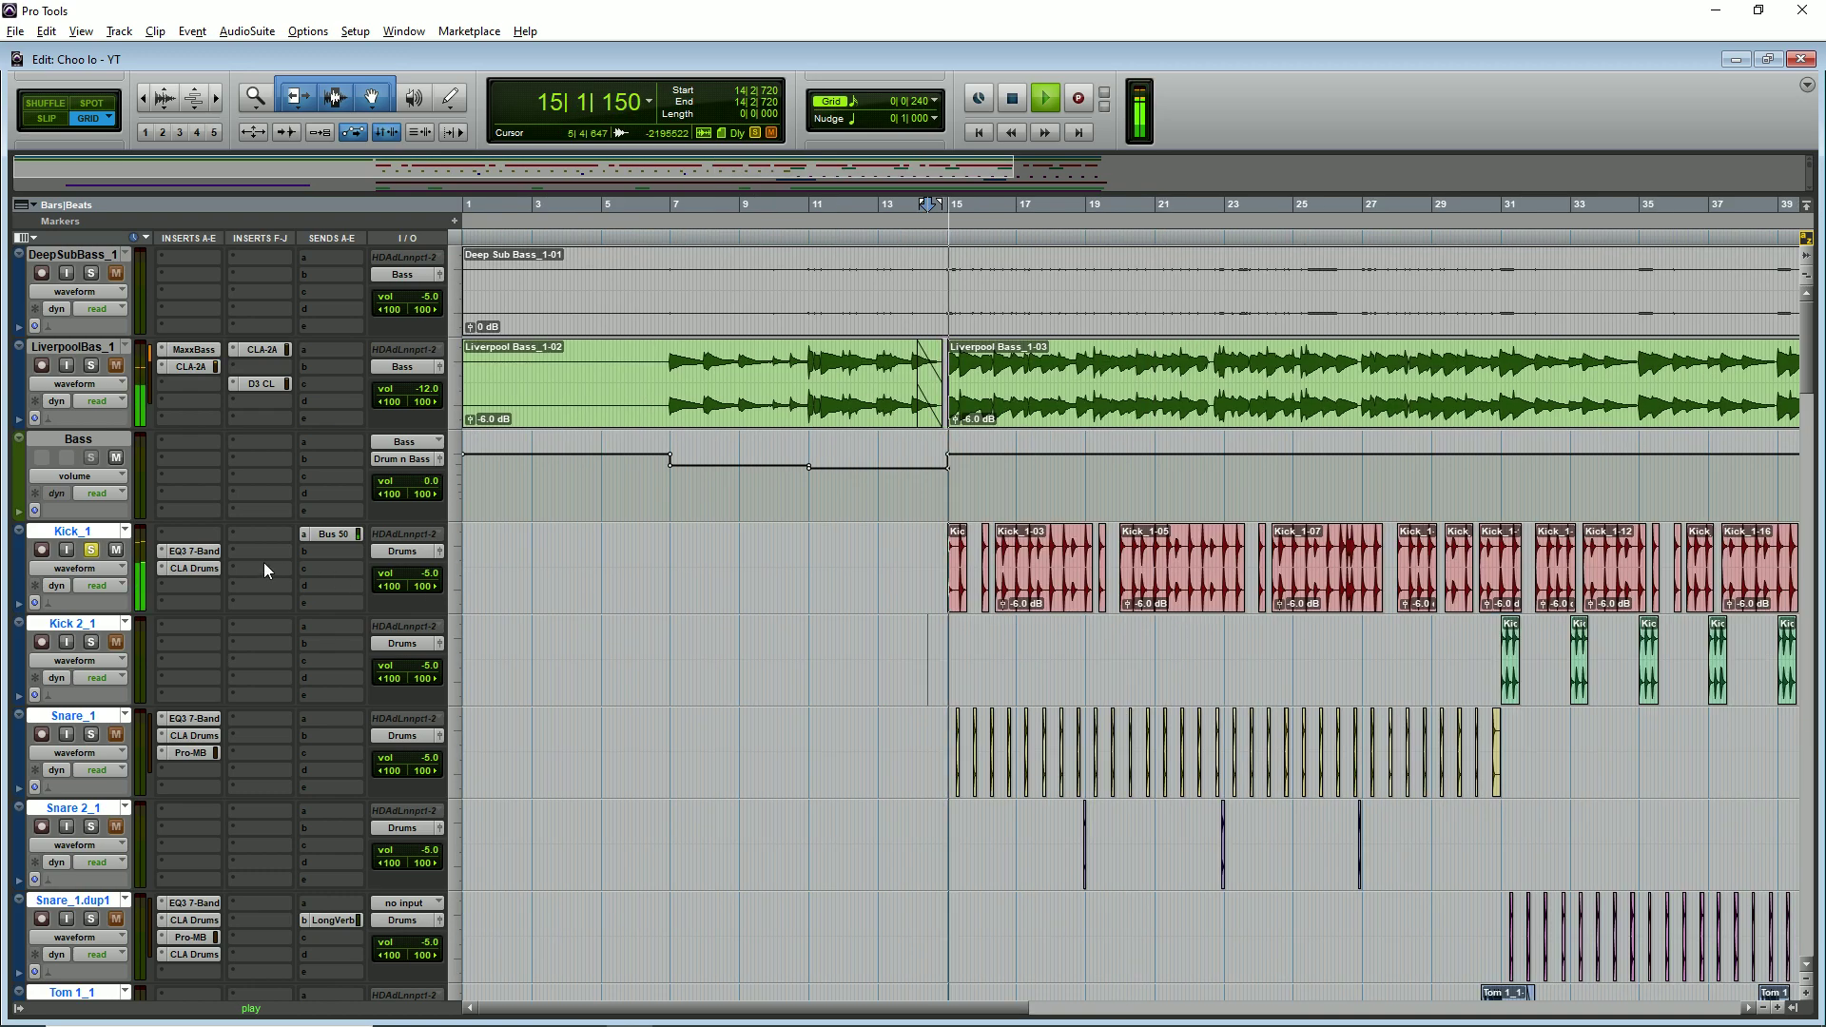
click(194, 551)
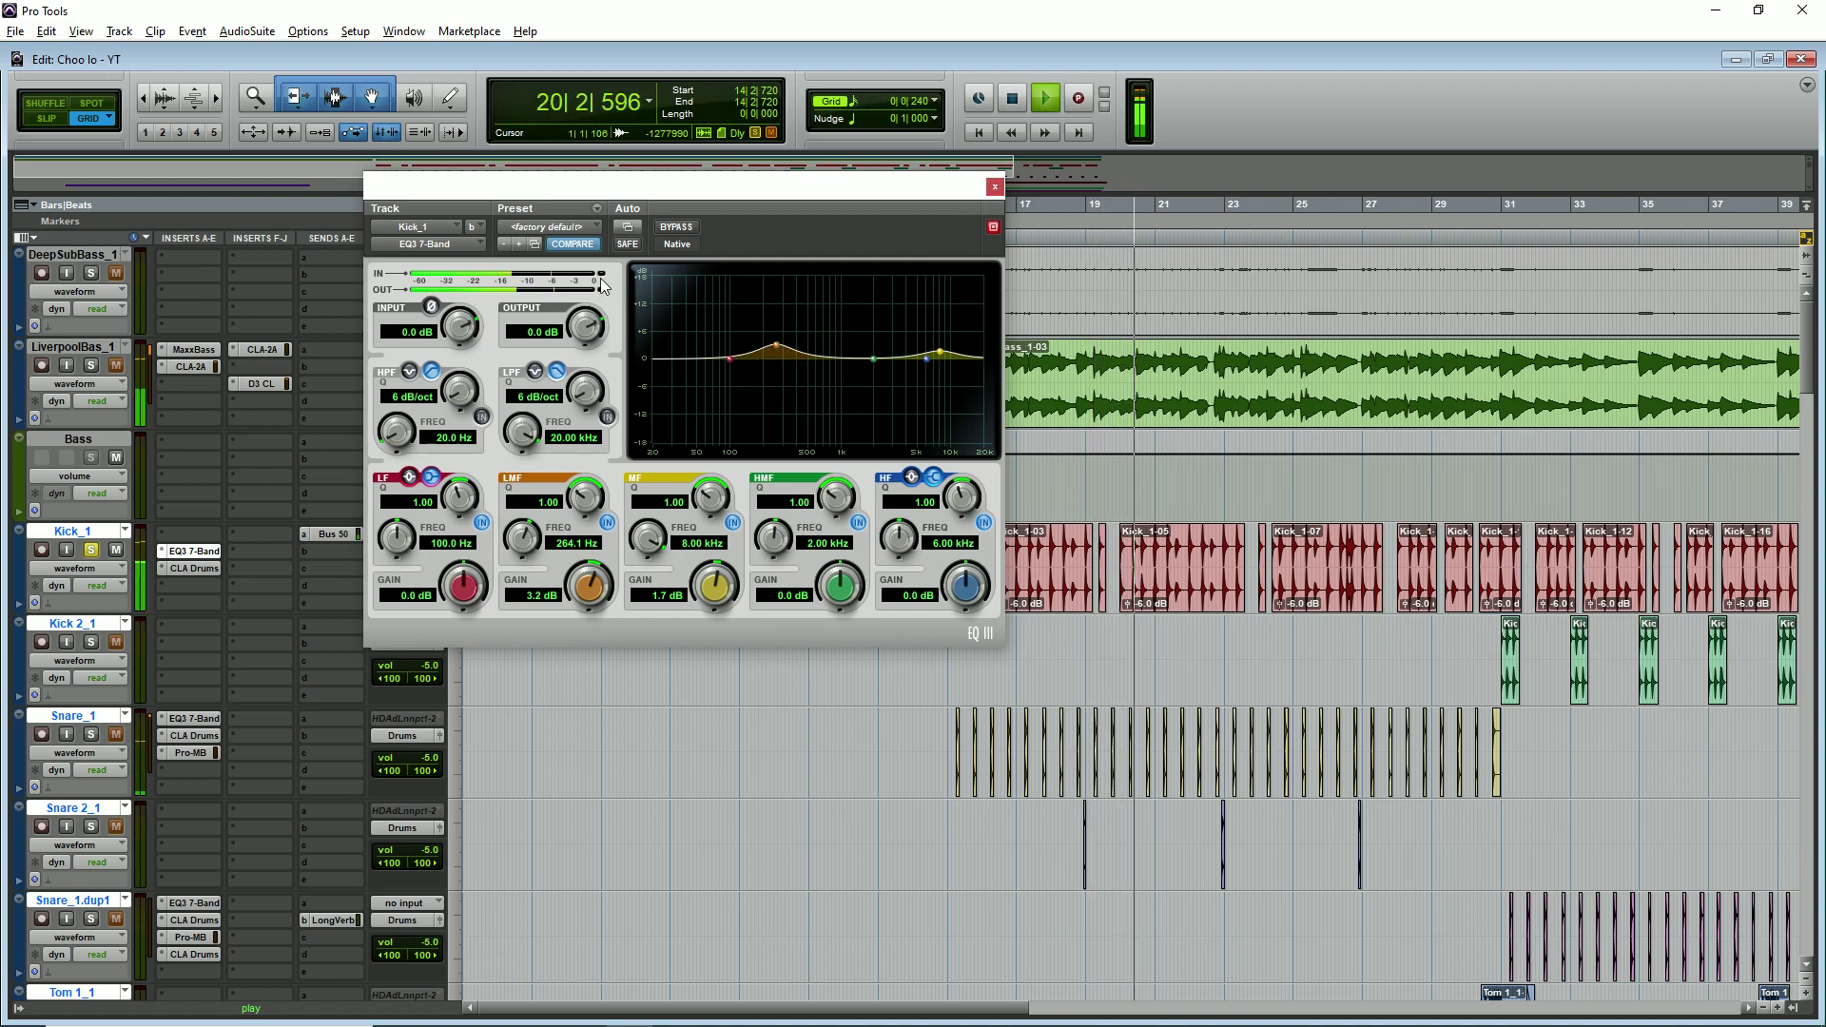
click(669, 228)
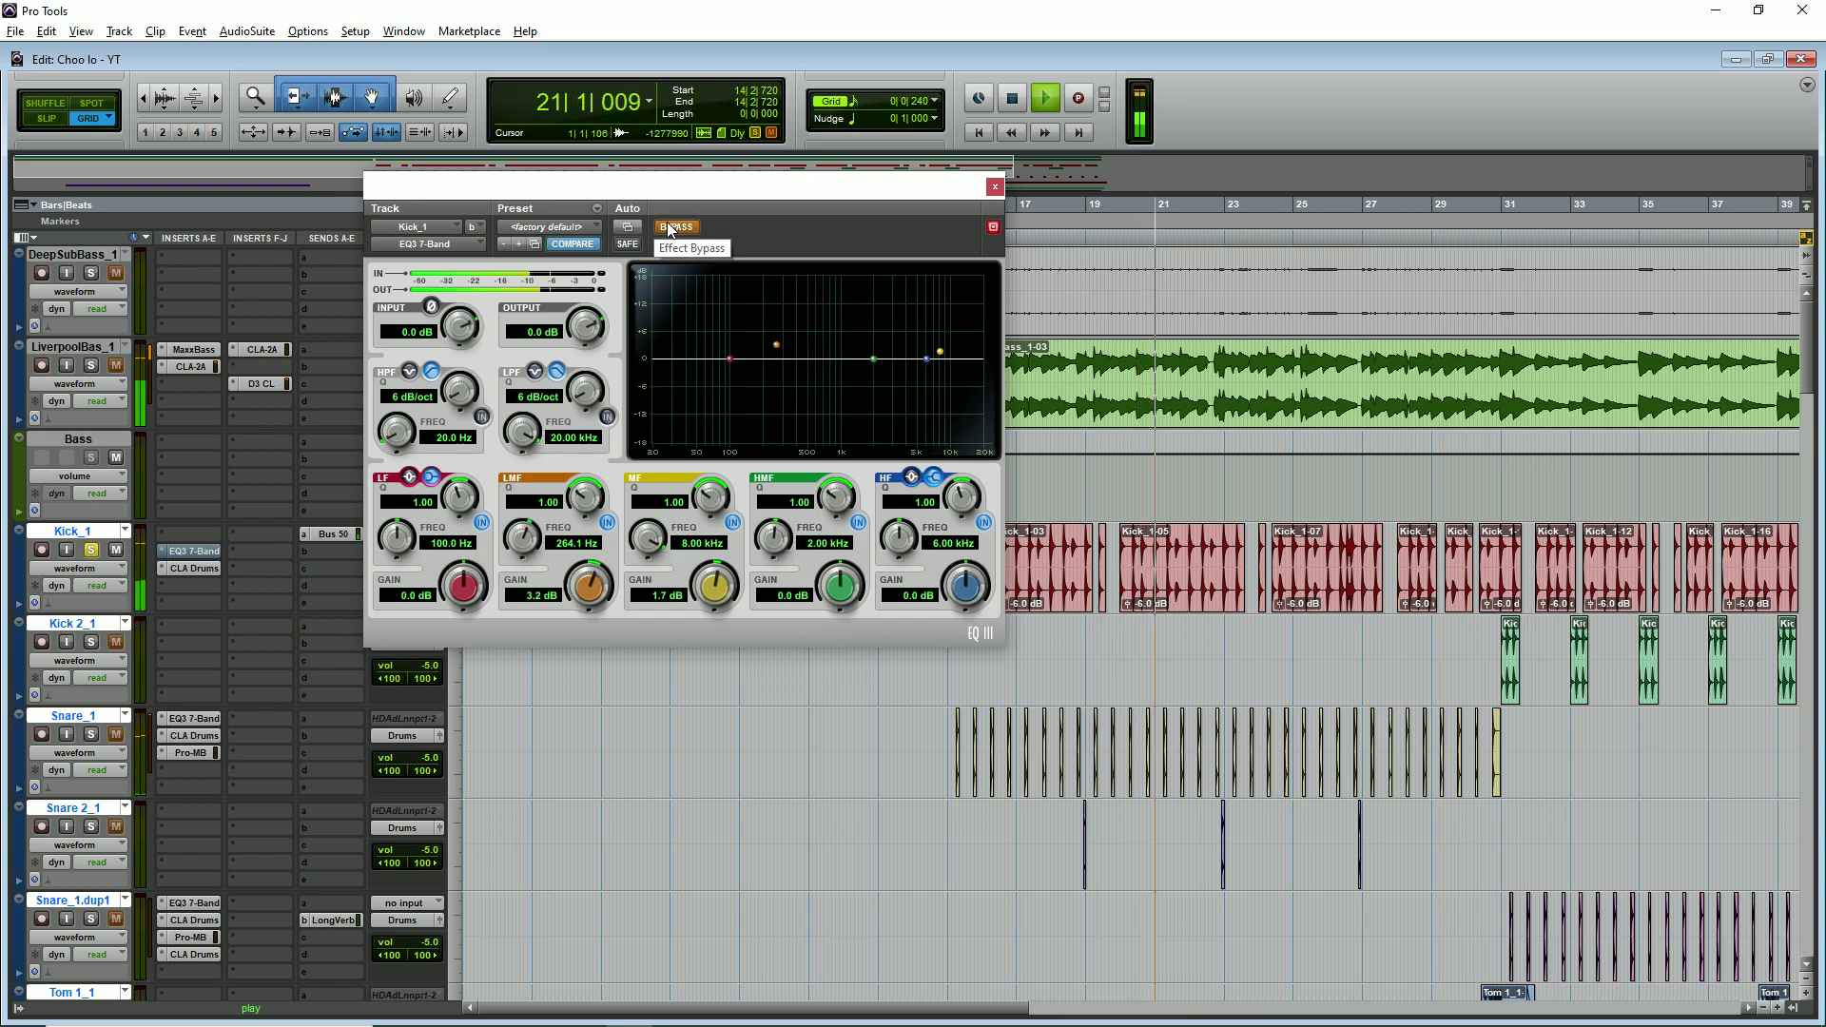
click(670, 227)
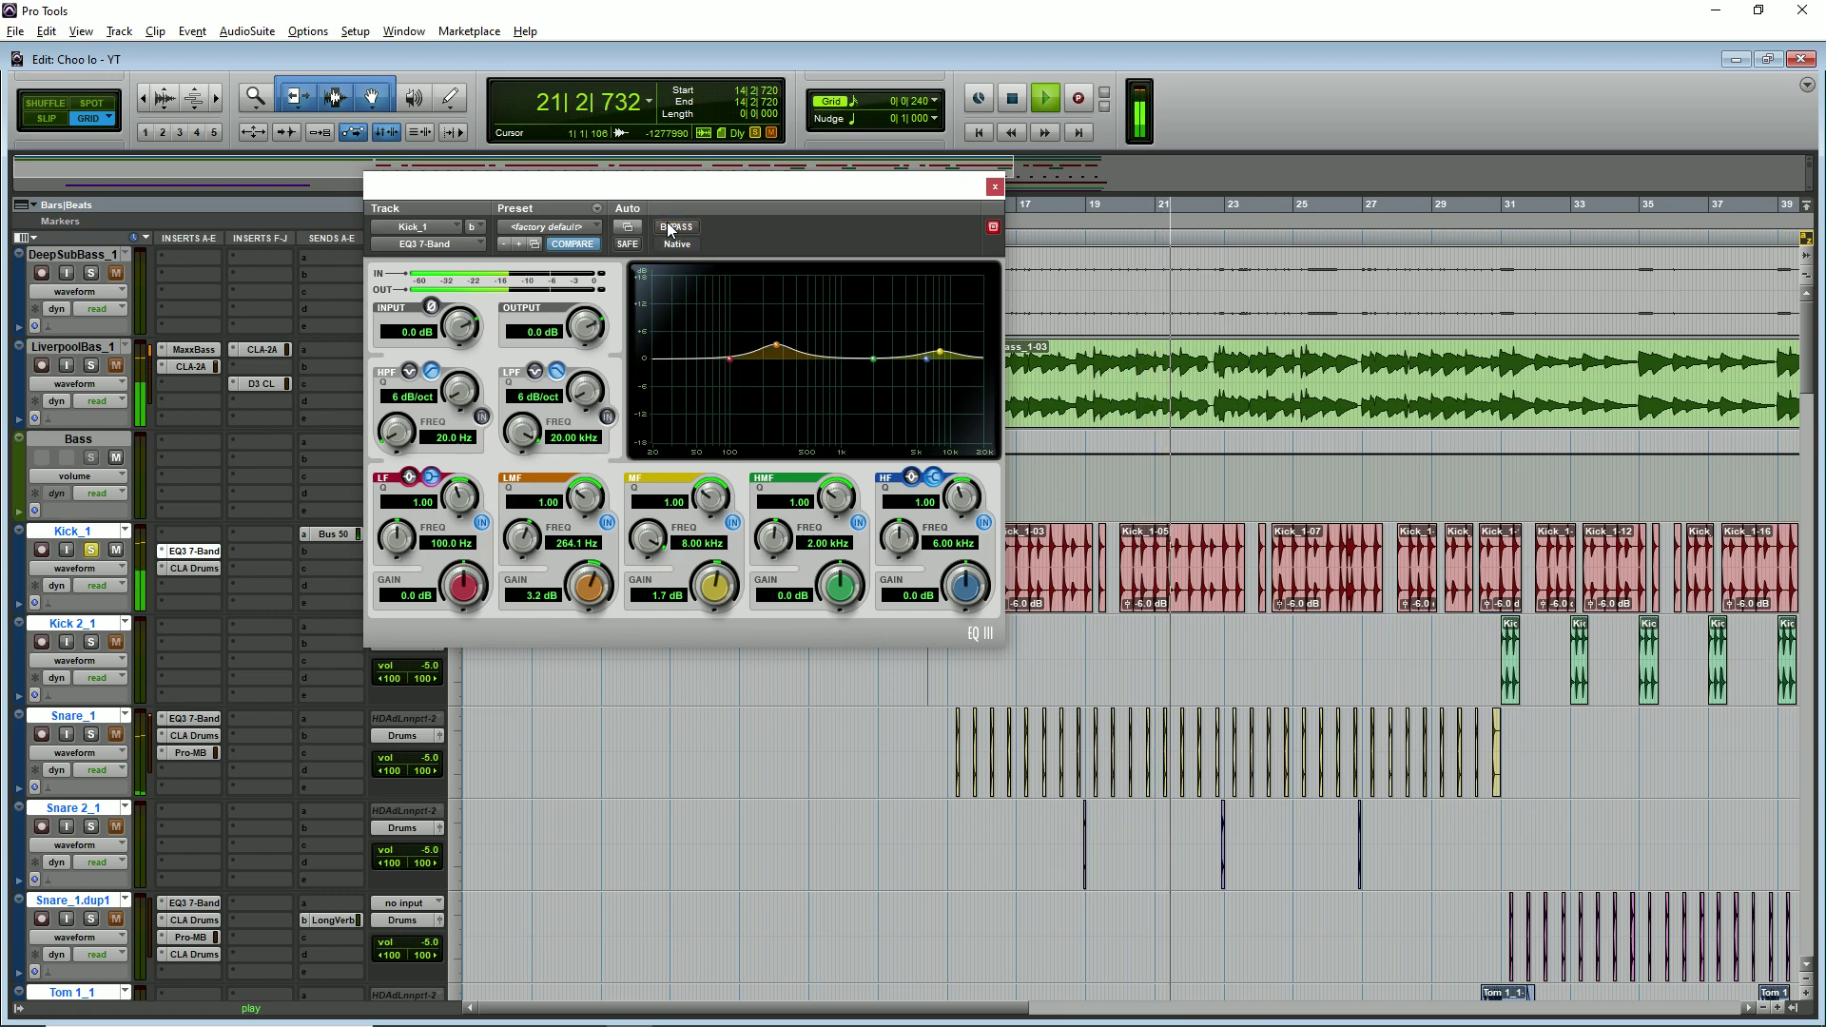
click(995, 186)
key(space)
- Audition the CLA Drums plug-in on Kick_1 during playback, close it and unsolo the track
click(202, 567)
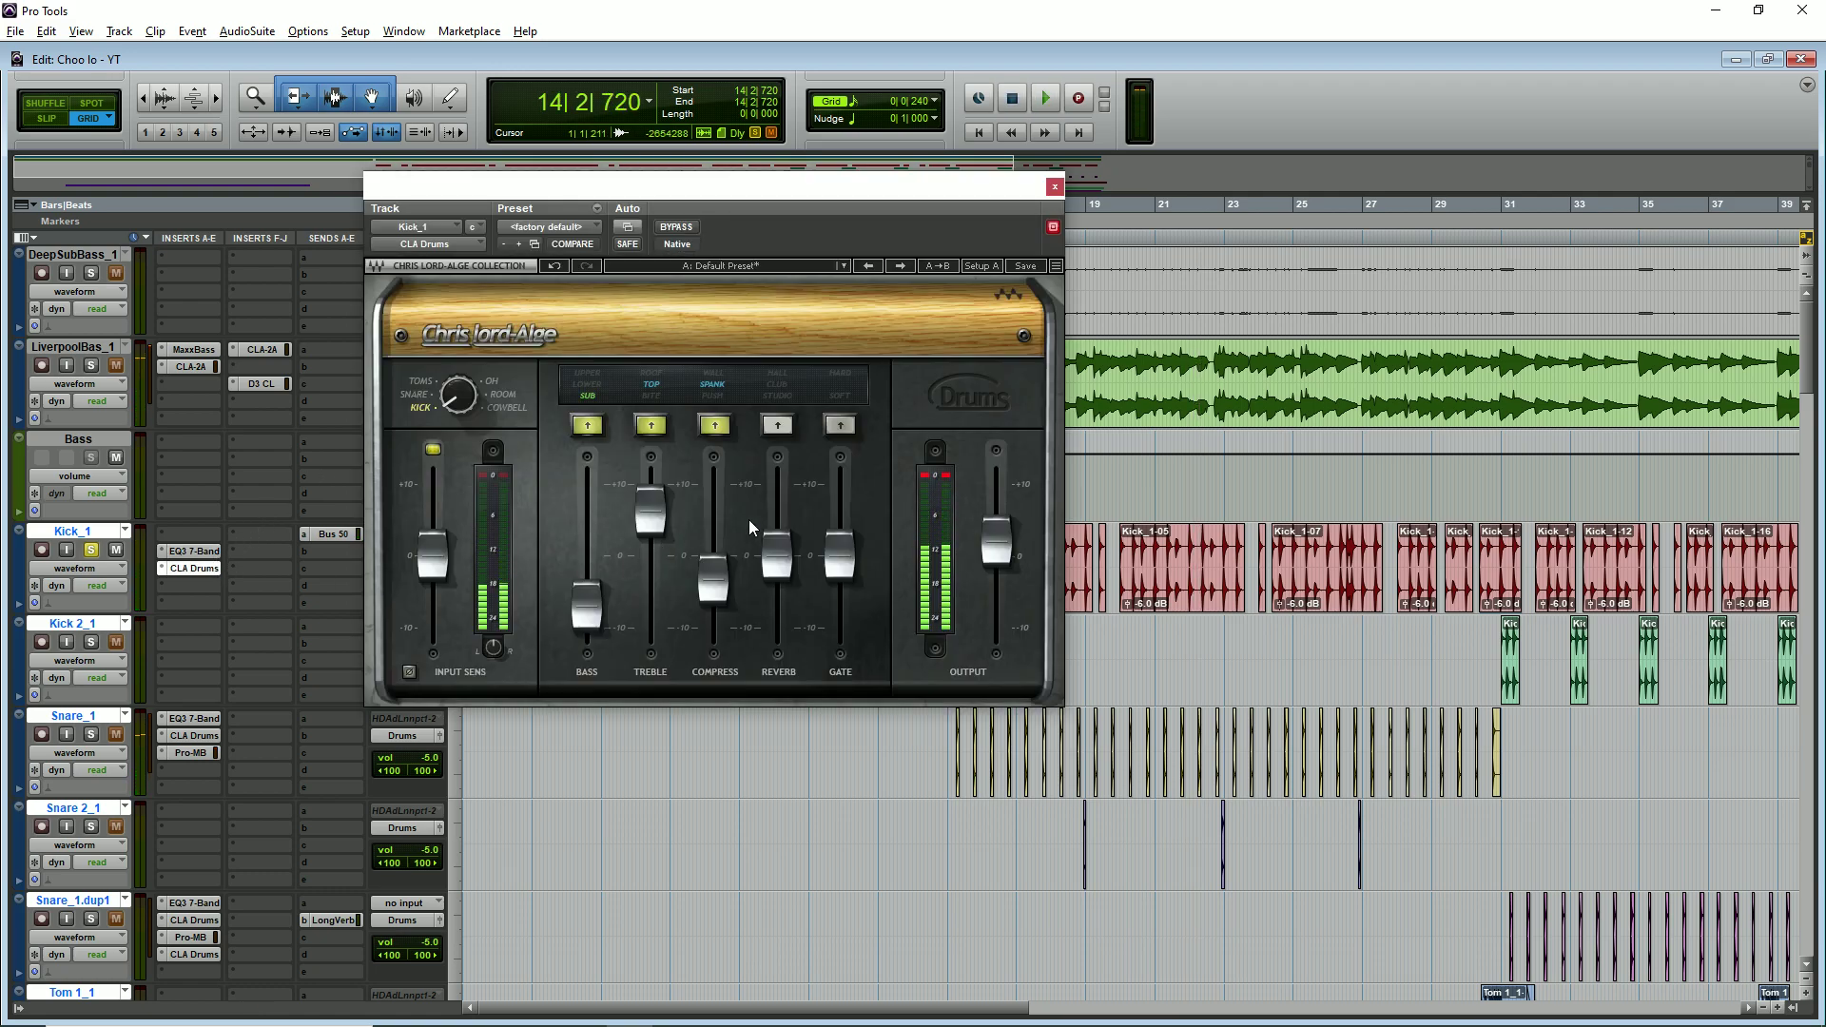
drag(936, 181, 642, 125)
key(space)
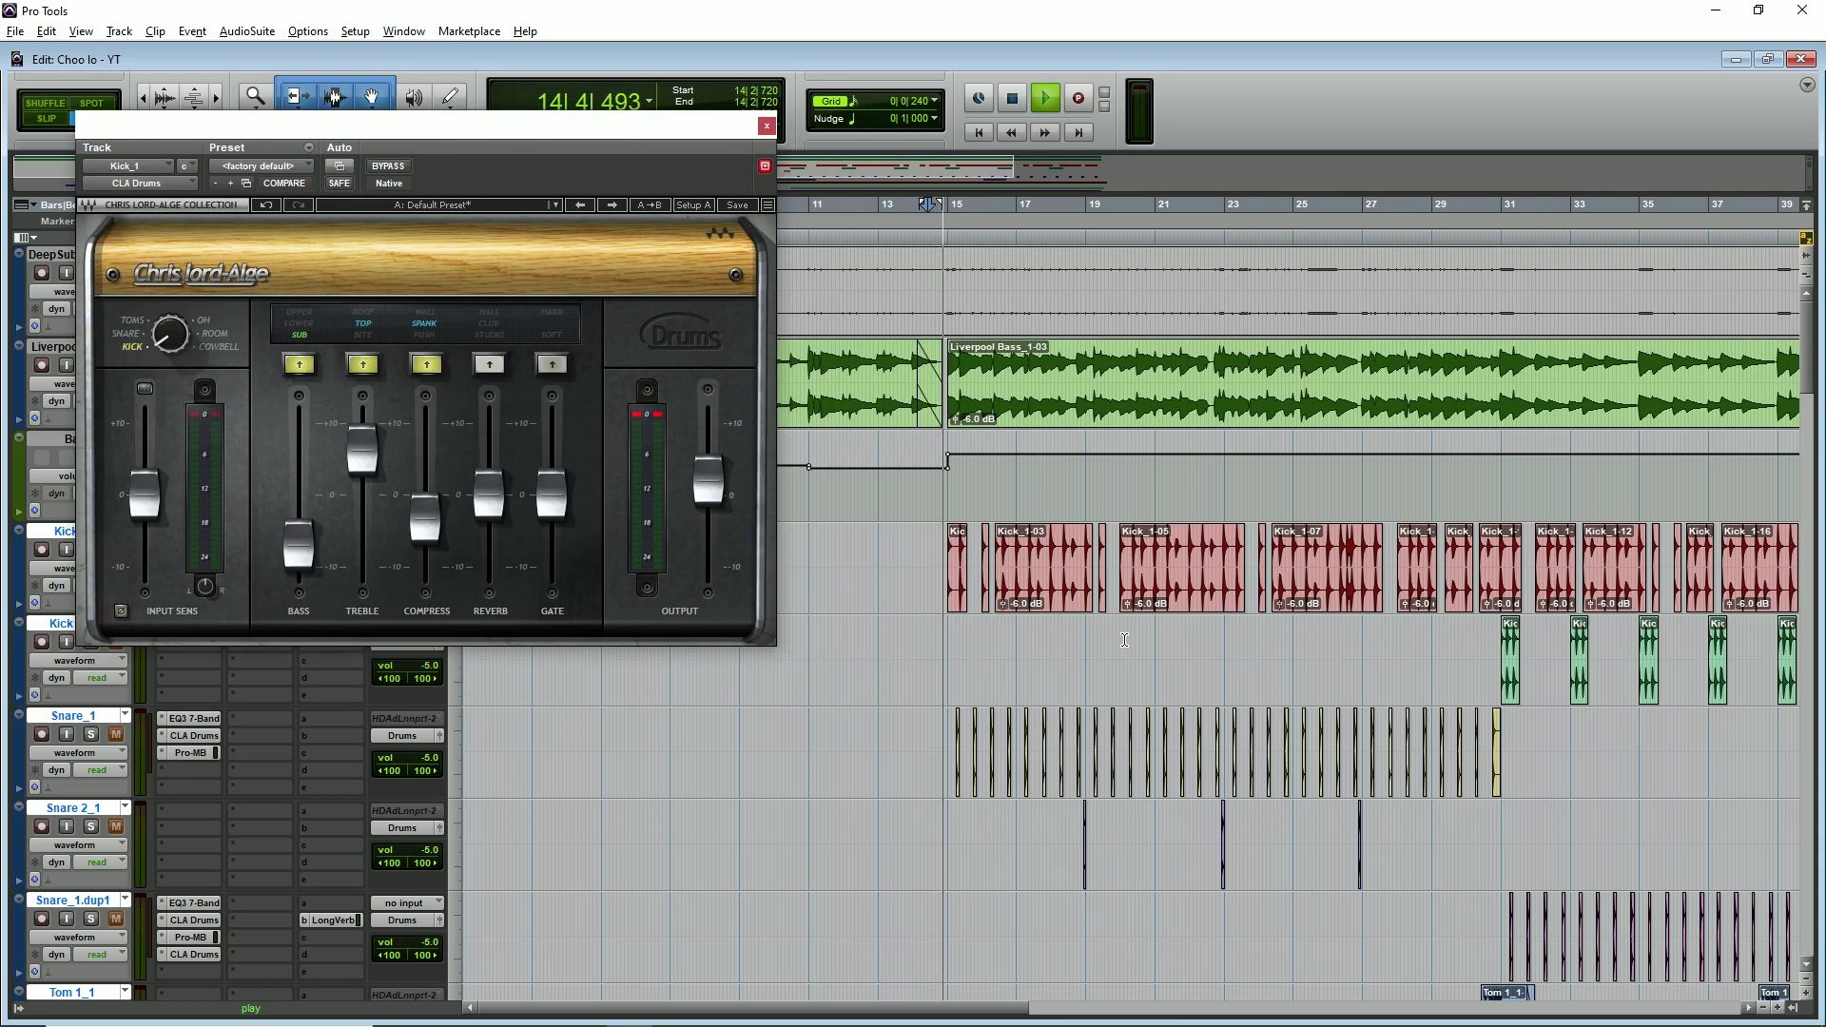
drag(580, 125, 696, 112)
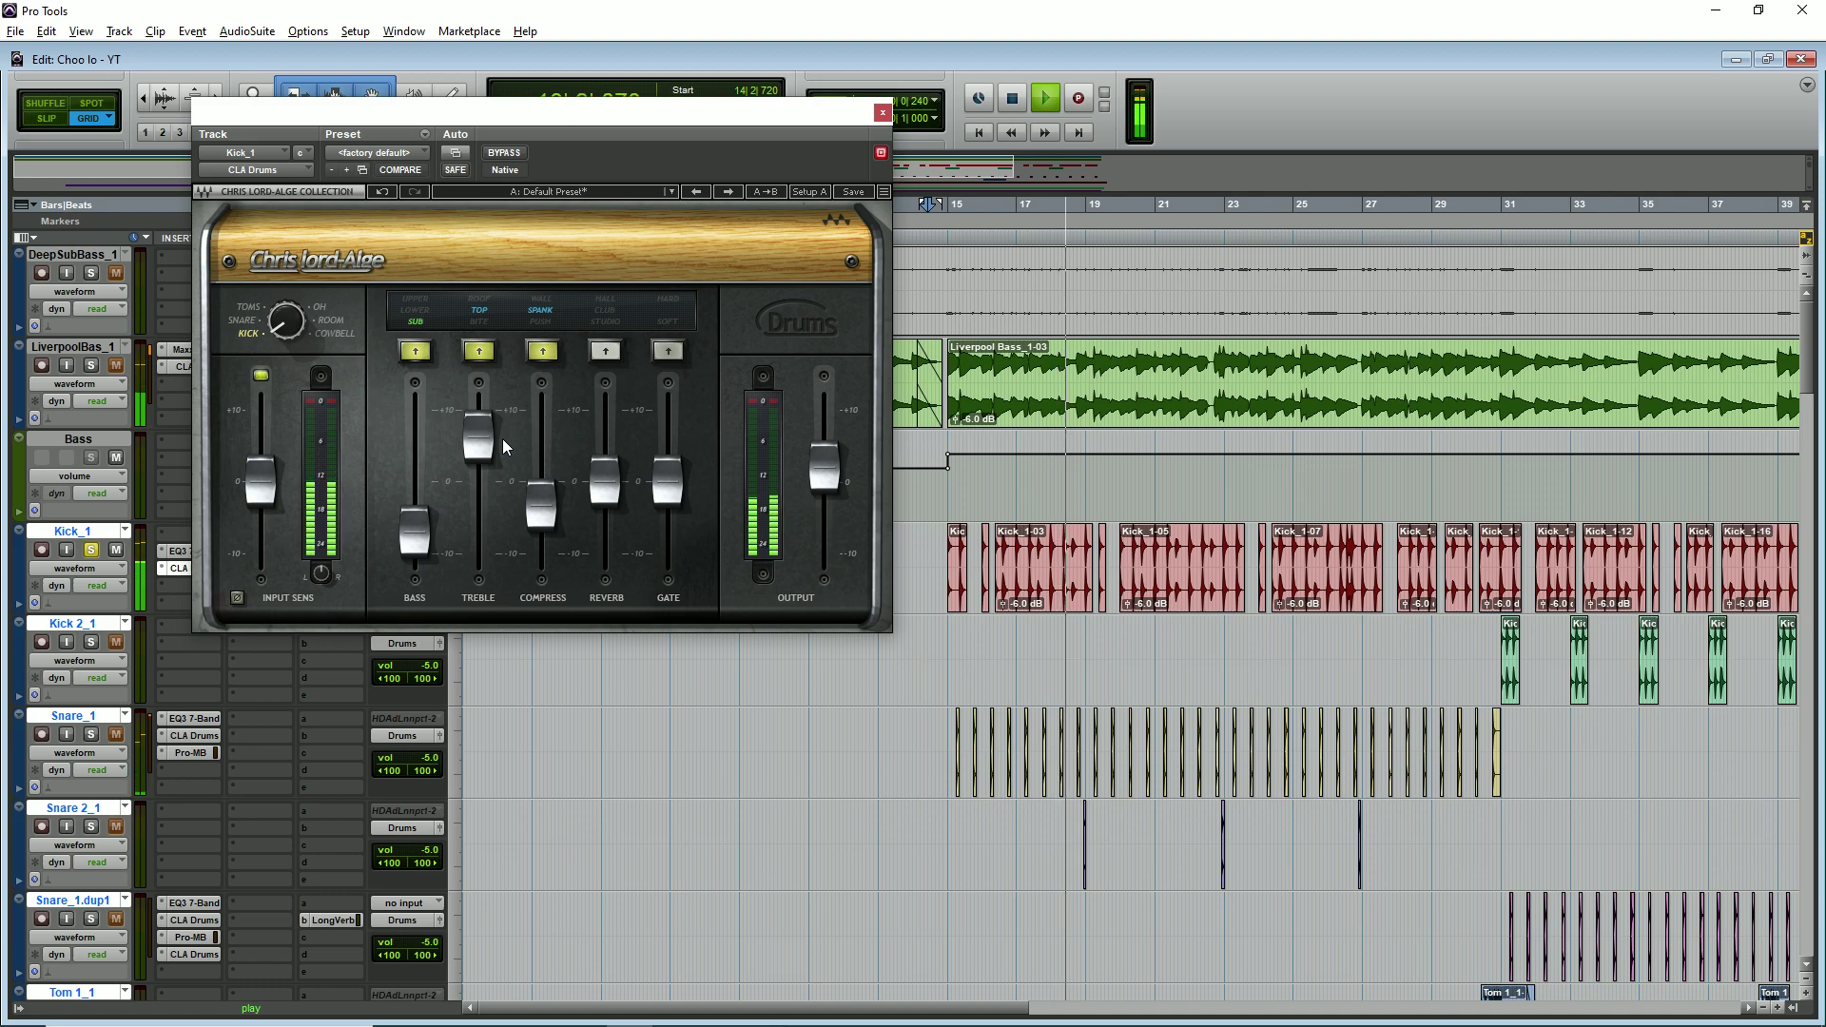
key(space)
click(883, 112)
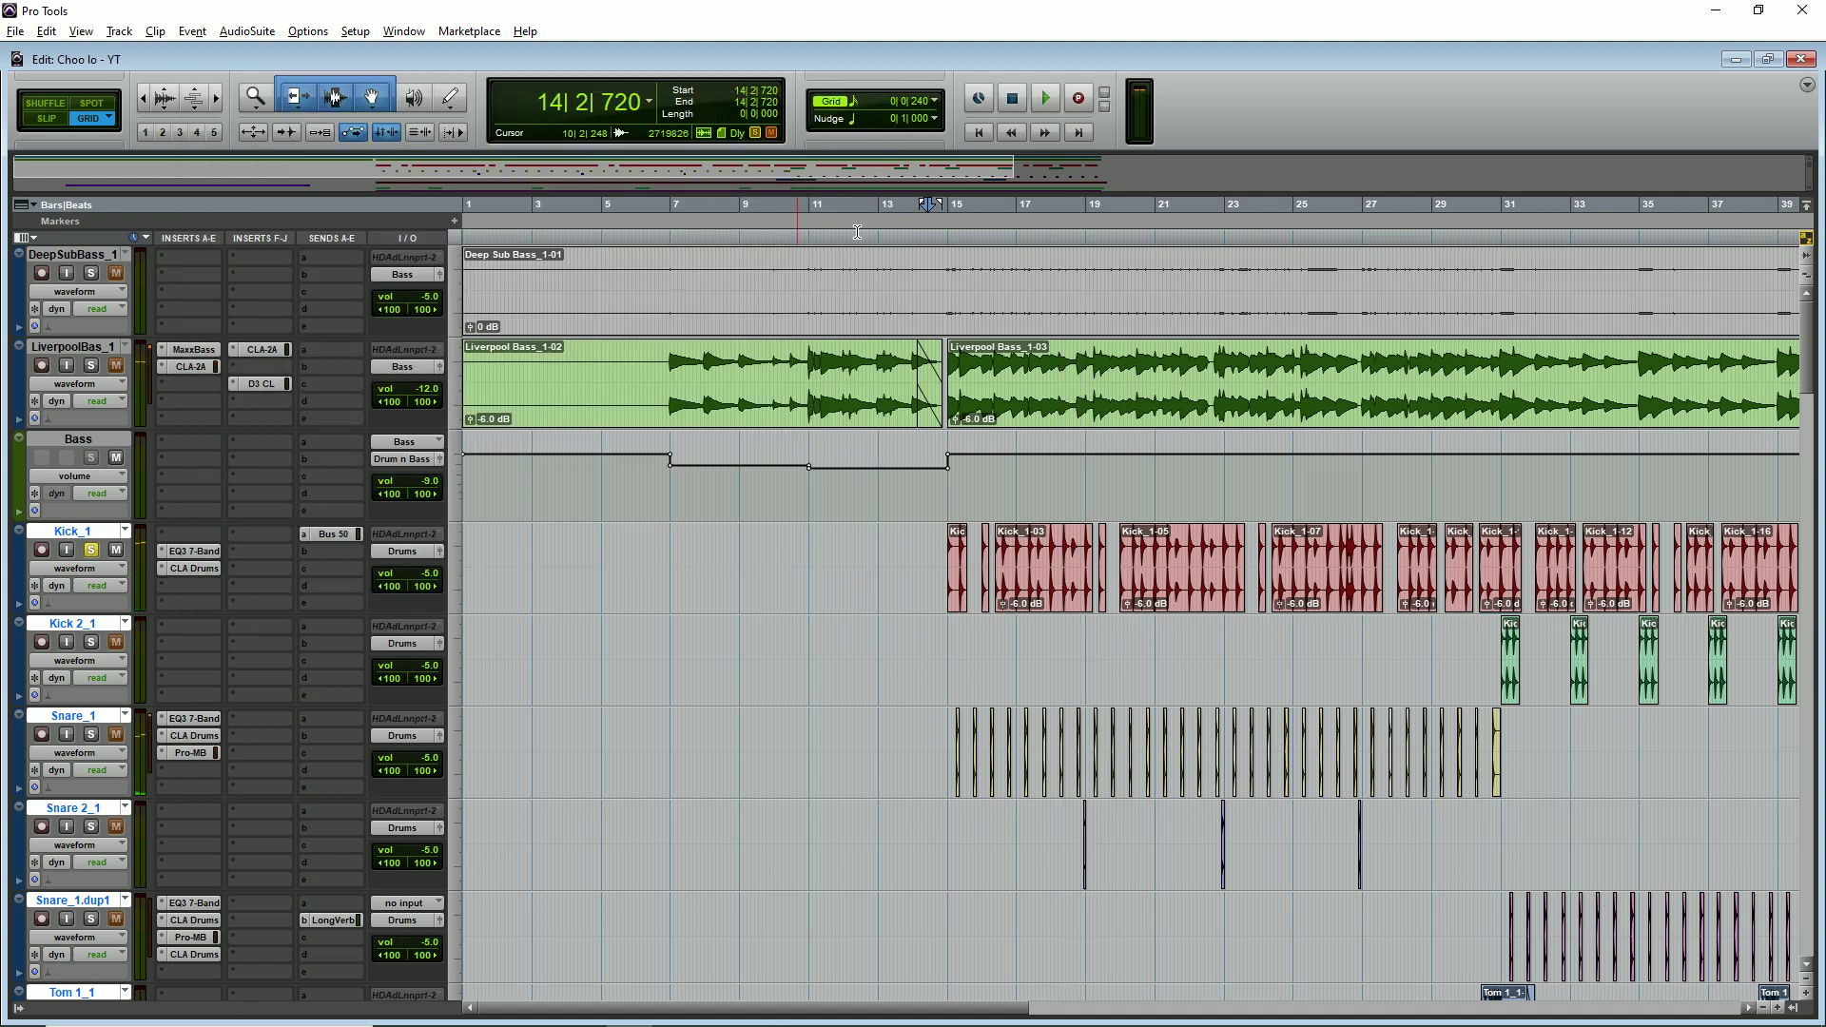
click(93, 551)
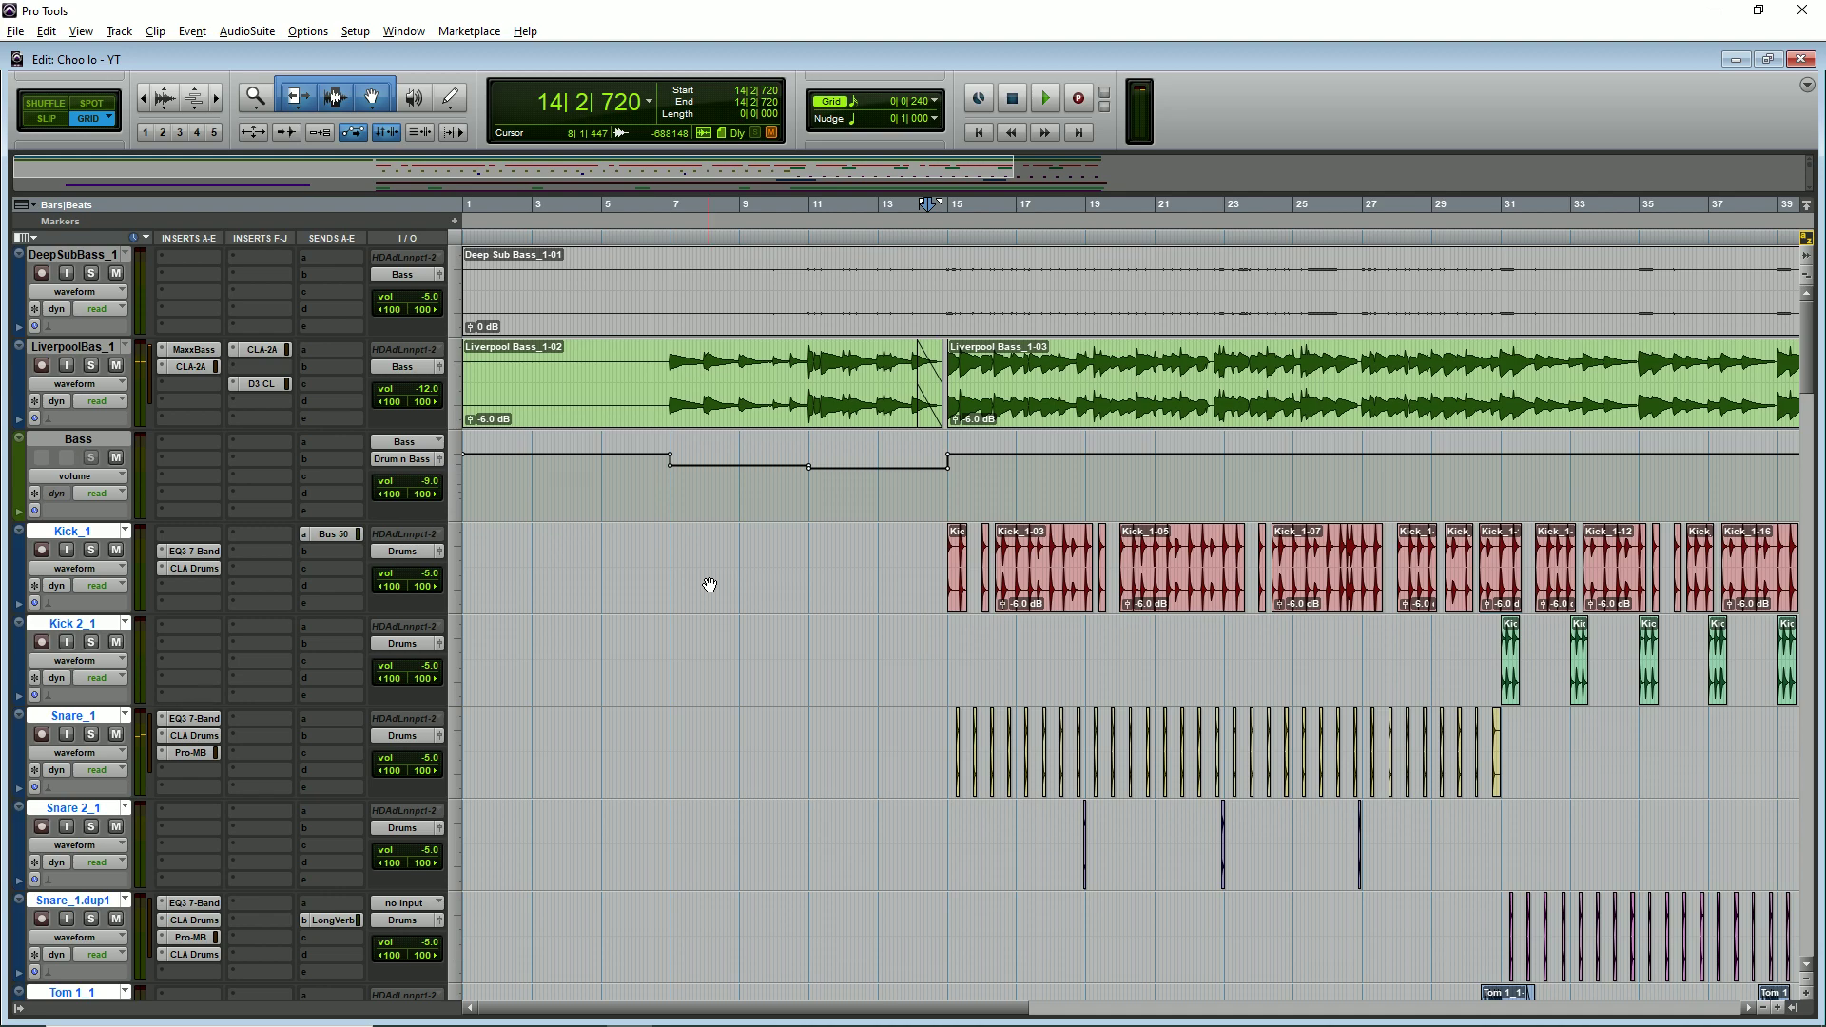
- Start playback from bar 15, beat 1, and solo the Kick_1 track
key(r)
click(698, 656)
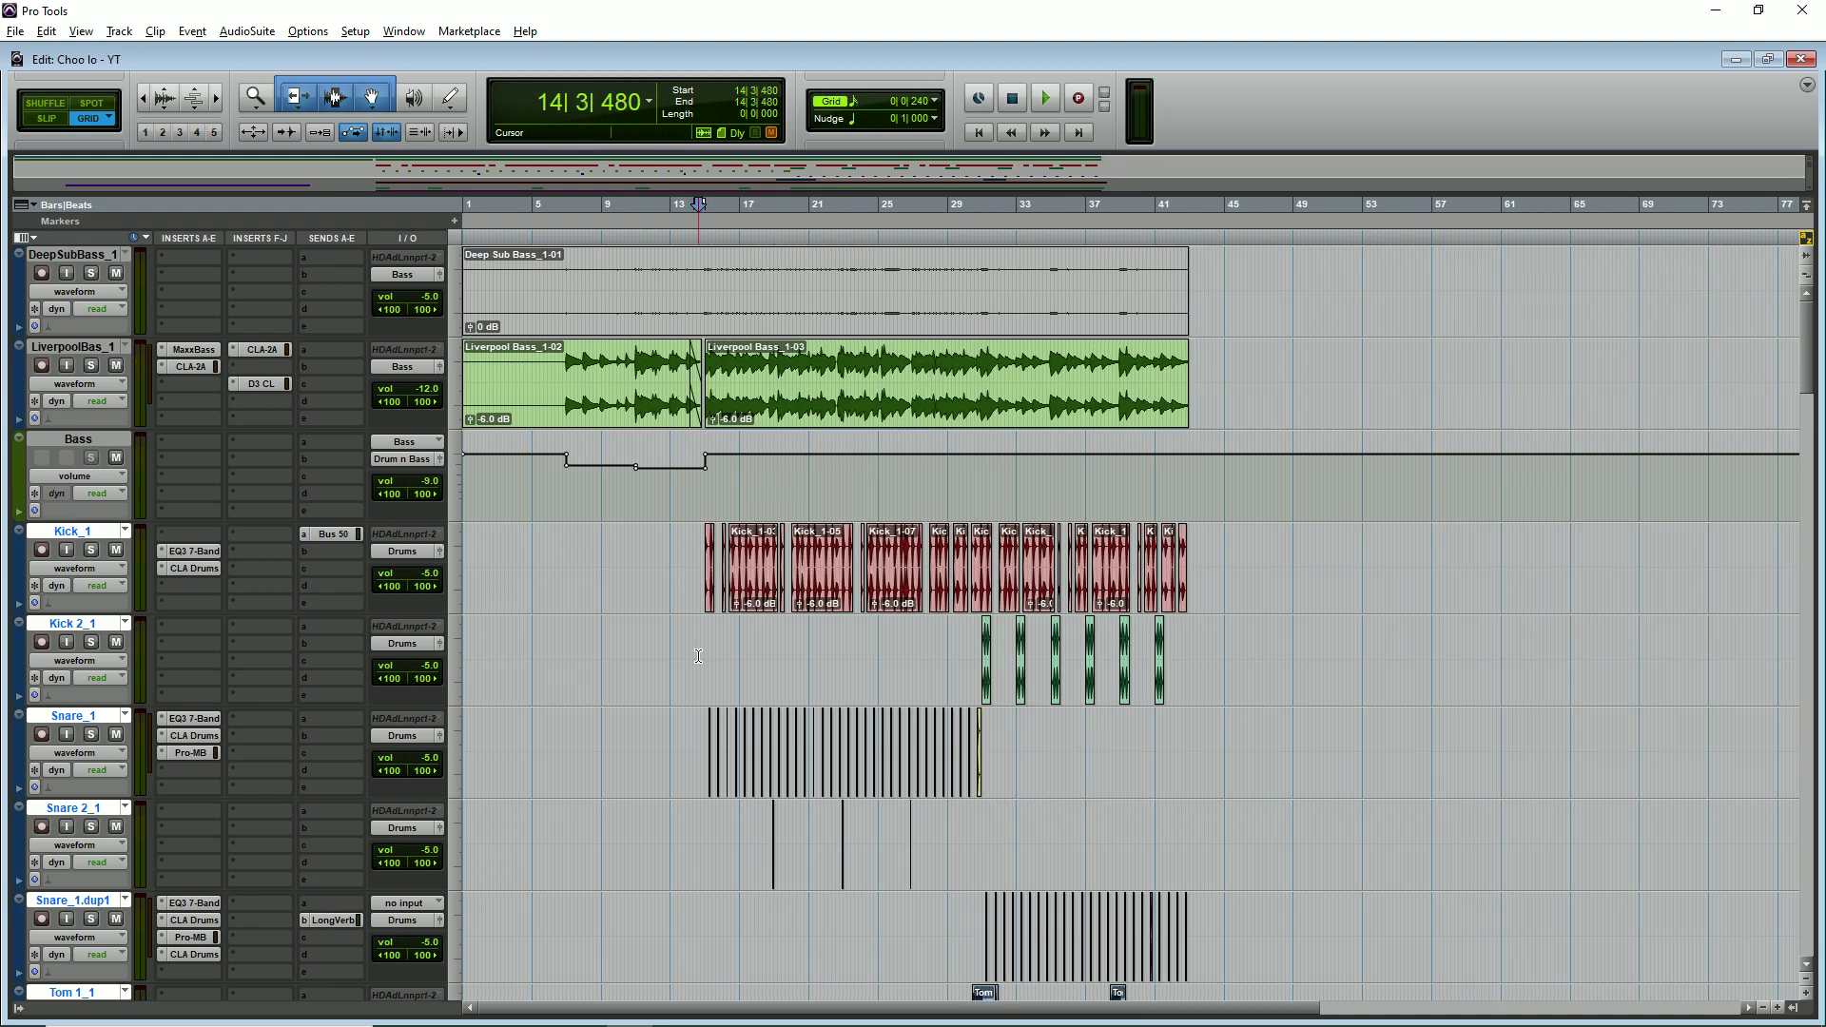
key(t)
click(963, 636)
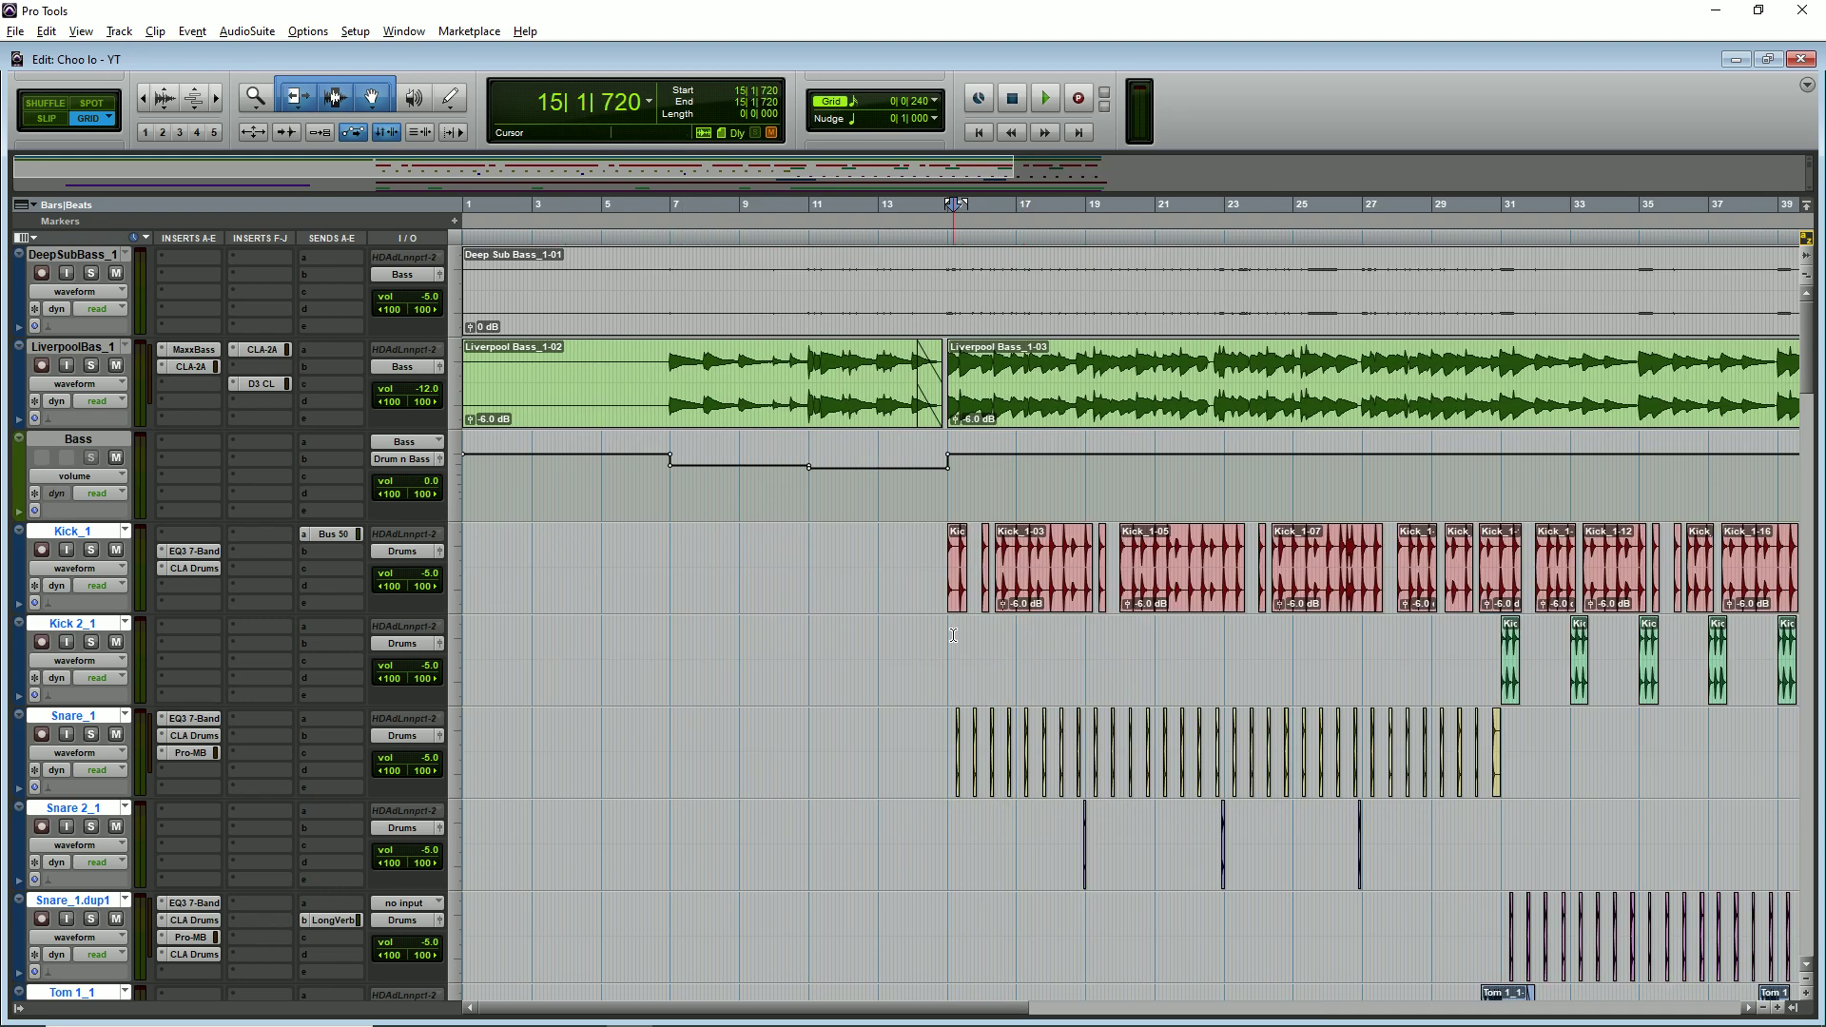
key(t)
key(space)
click(93, 551)
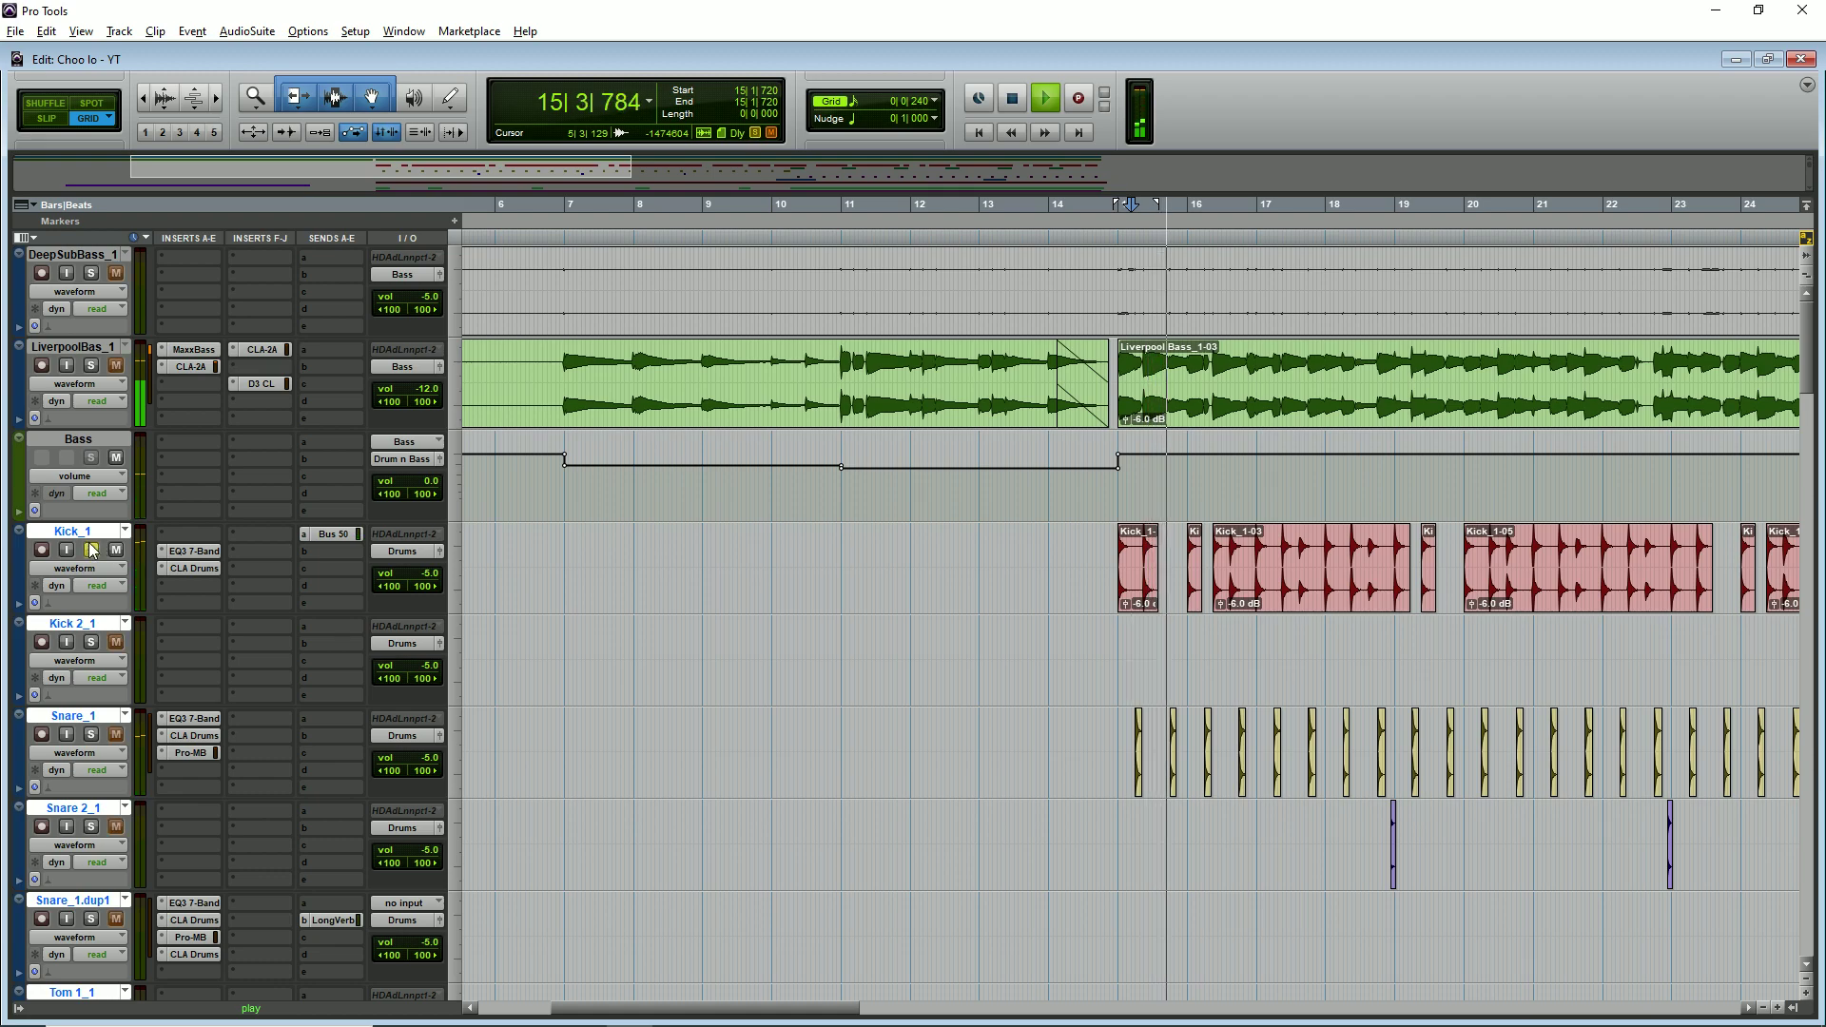
- Compare the playing kick with and without its EQ3 7-Band and close the plug-in
click(194, 552)
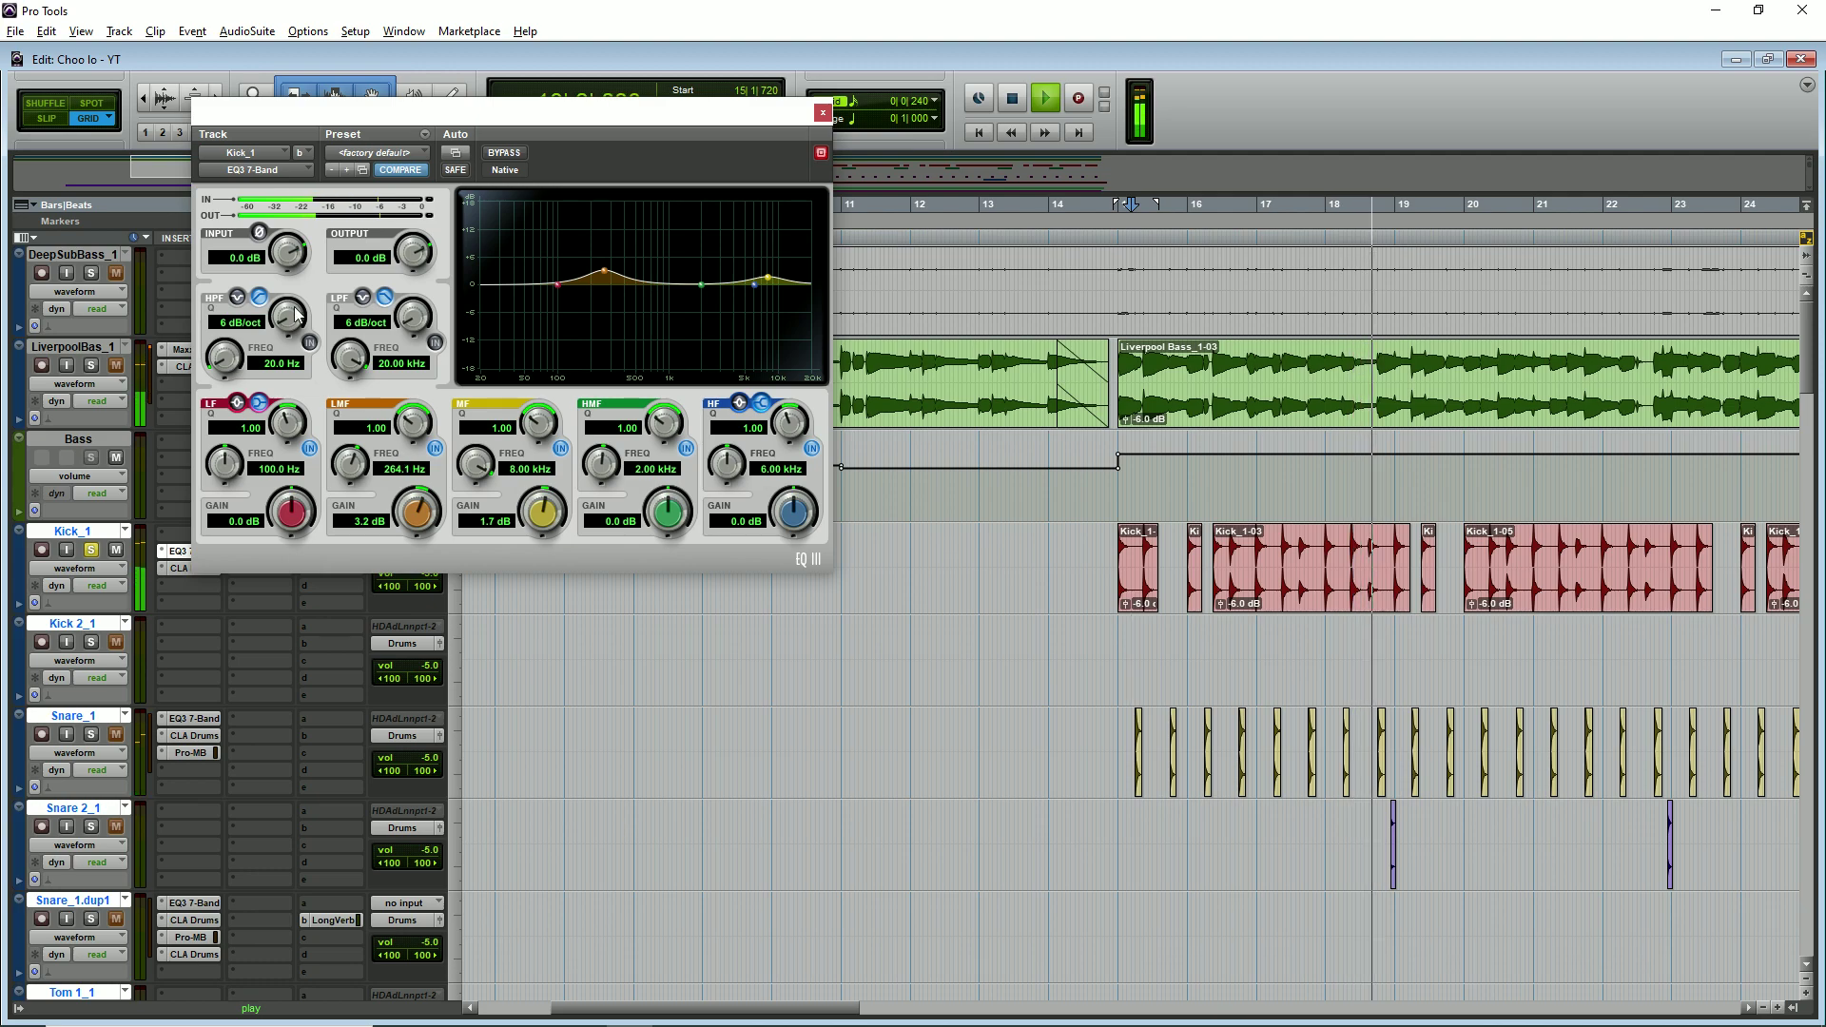
click(496, 150)
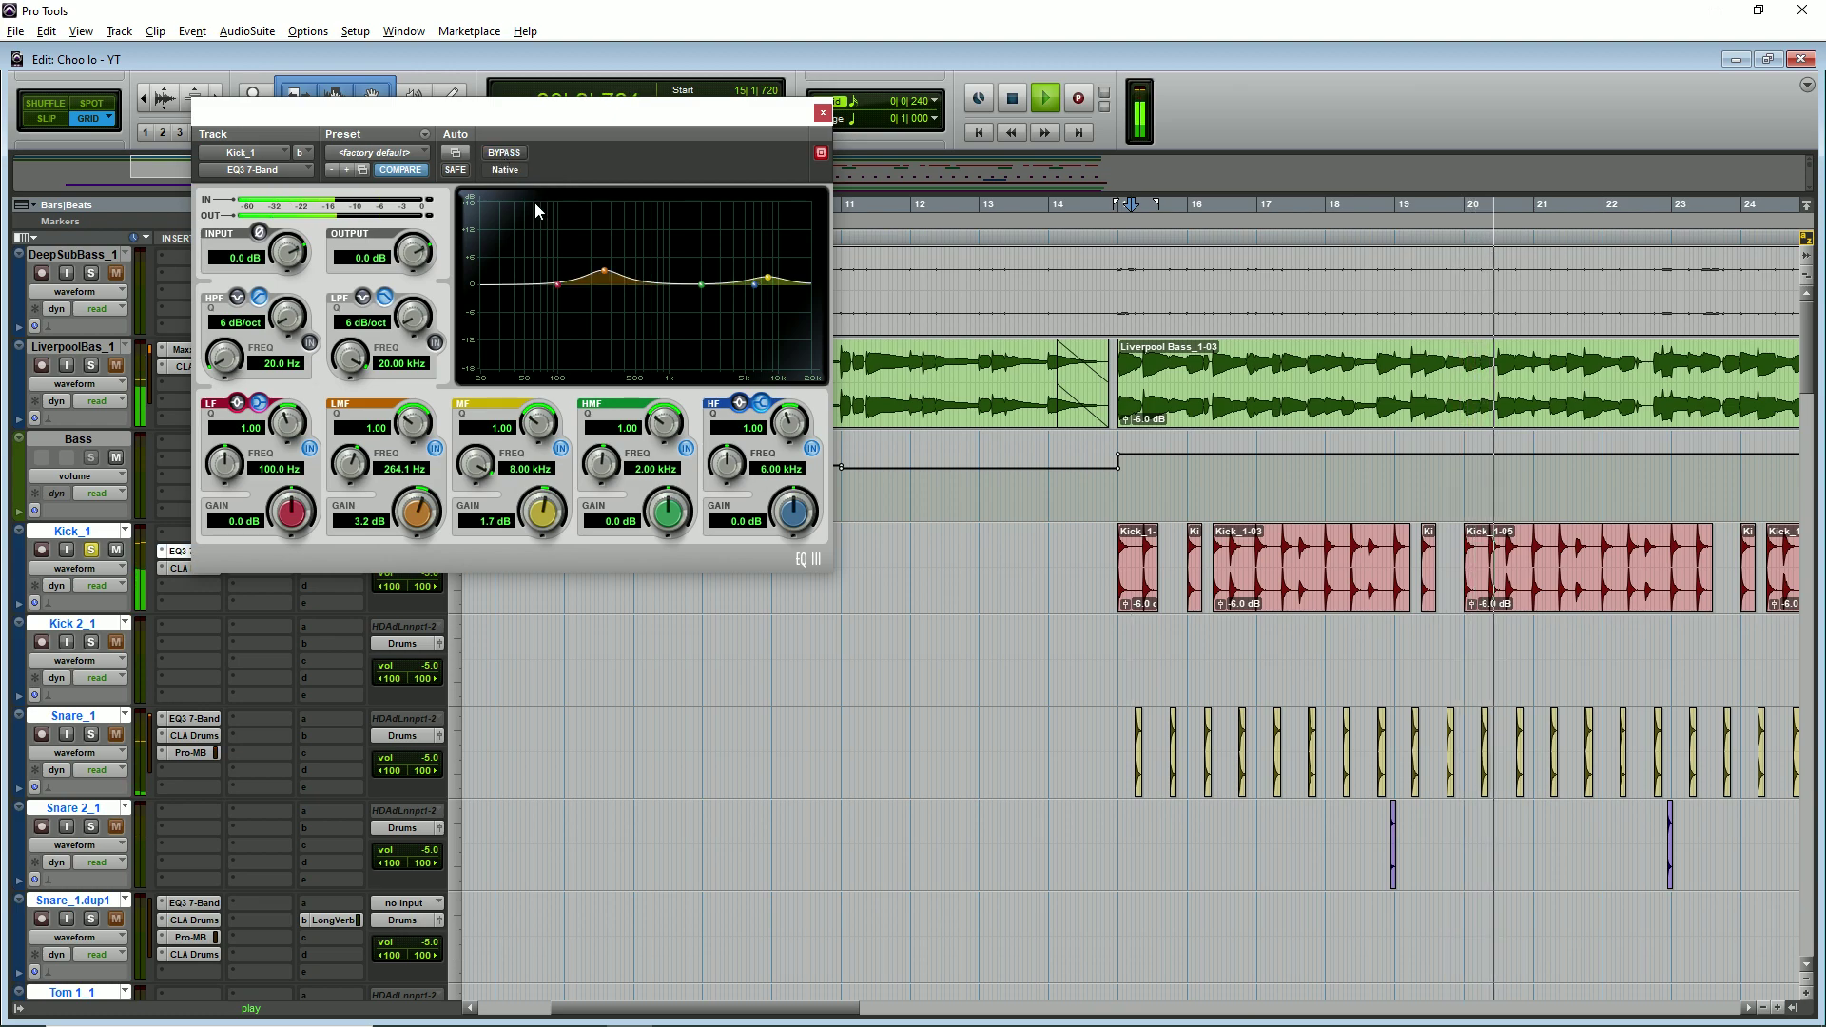
click(822, 112)
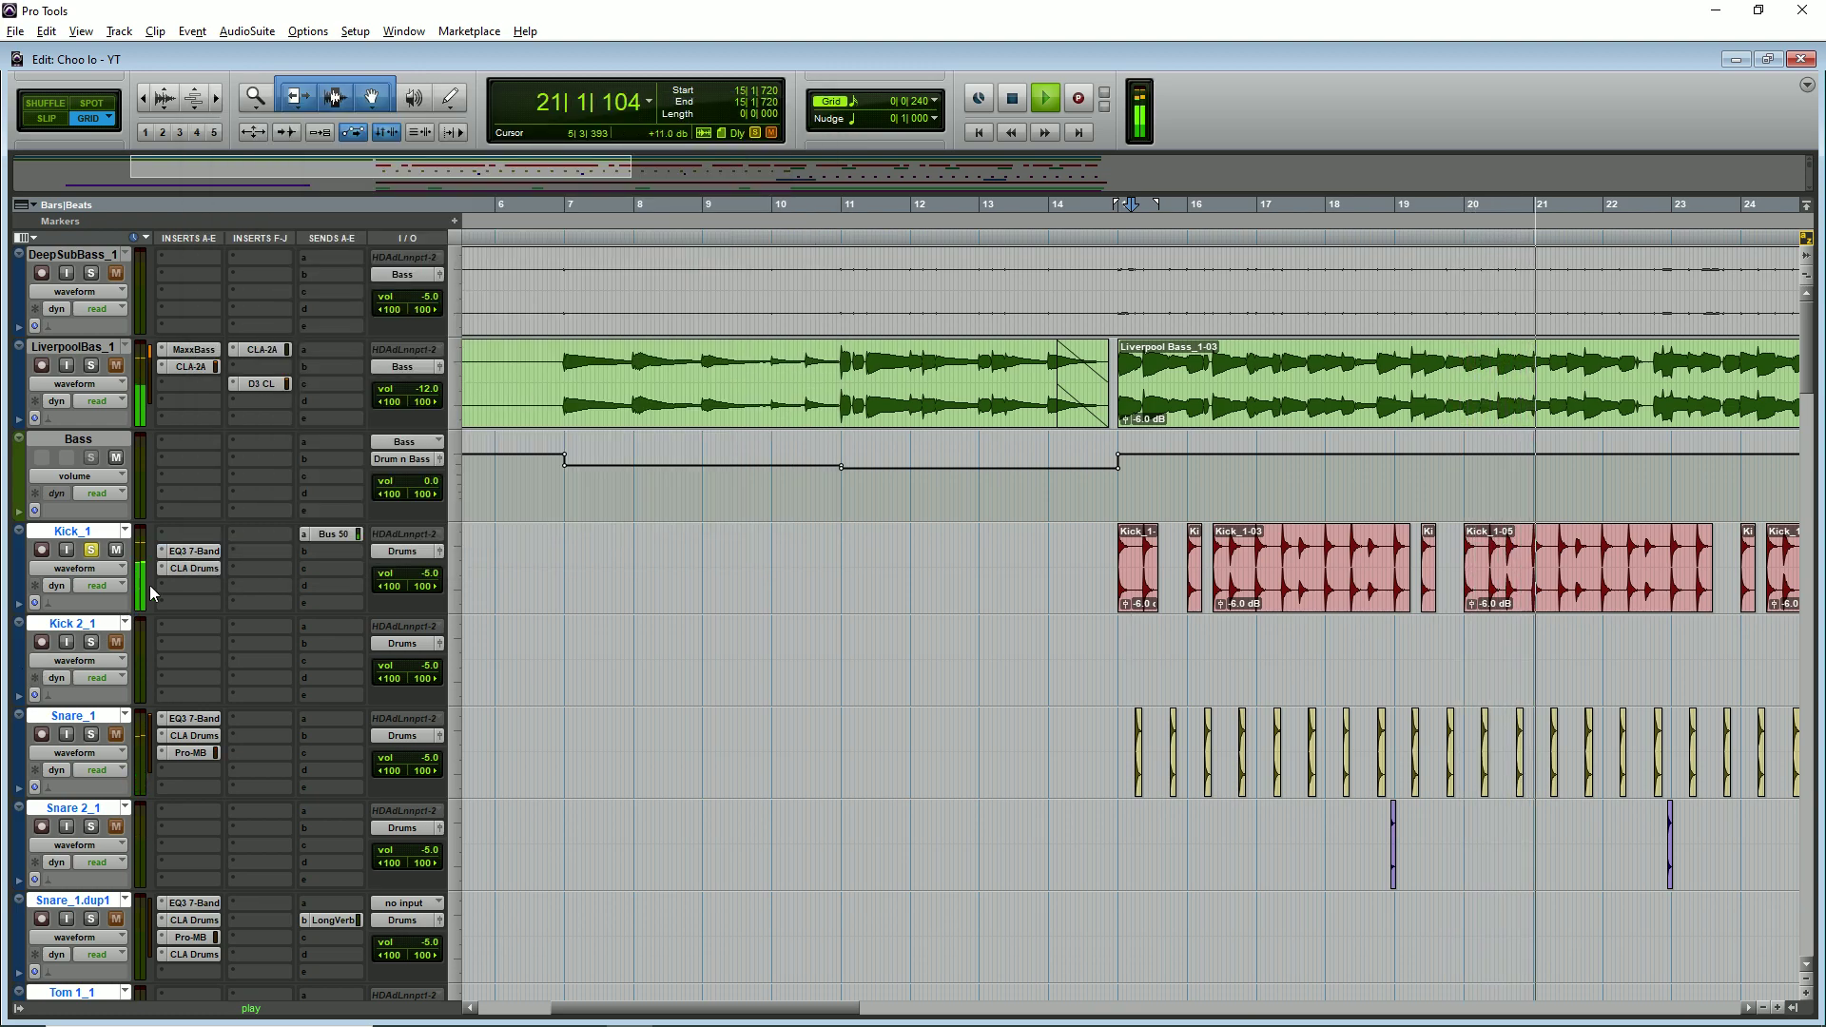
- Inspect the CLA Drums plug-in and the Bus 50 send on the Kick_1 track, closing each window
click(197, 568)
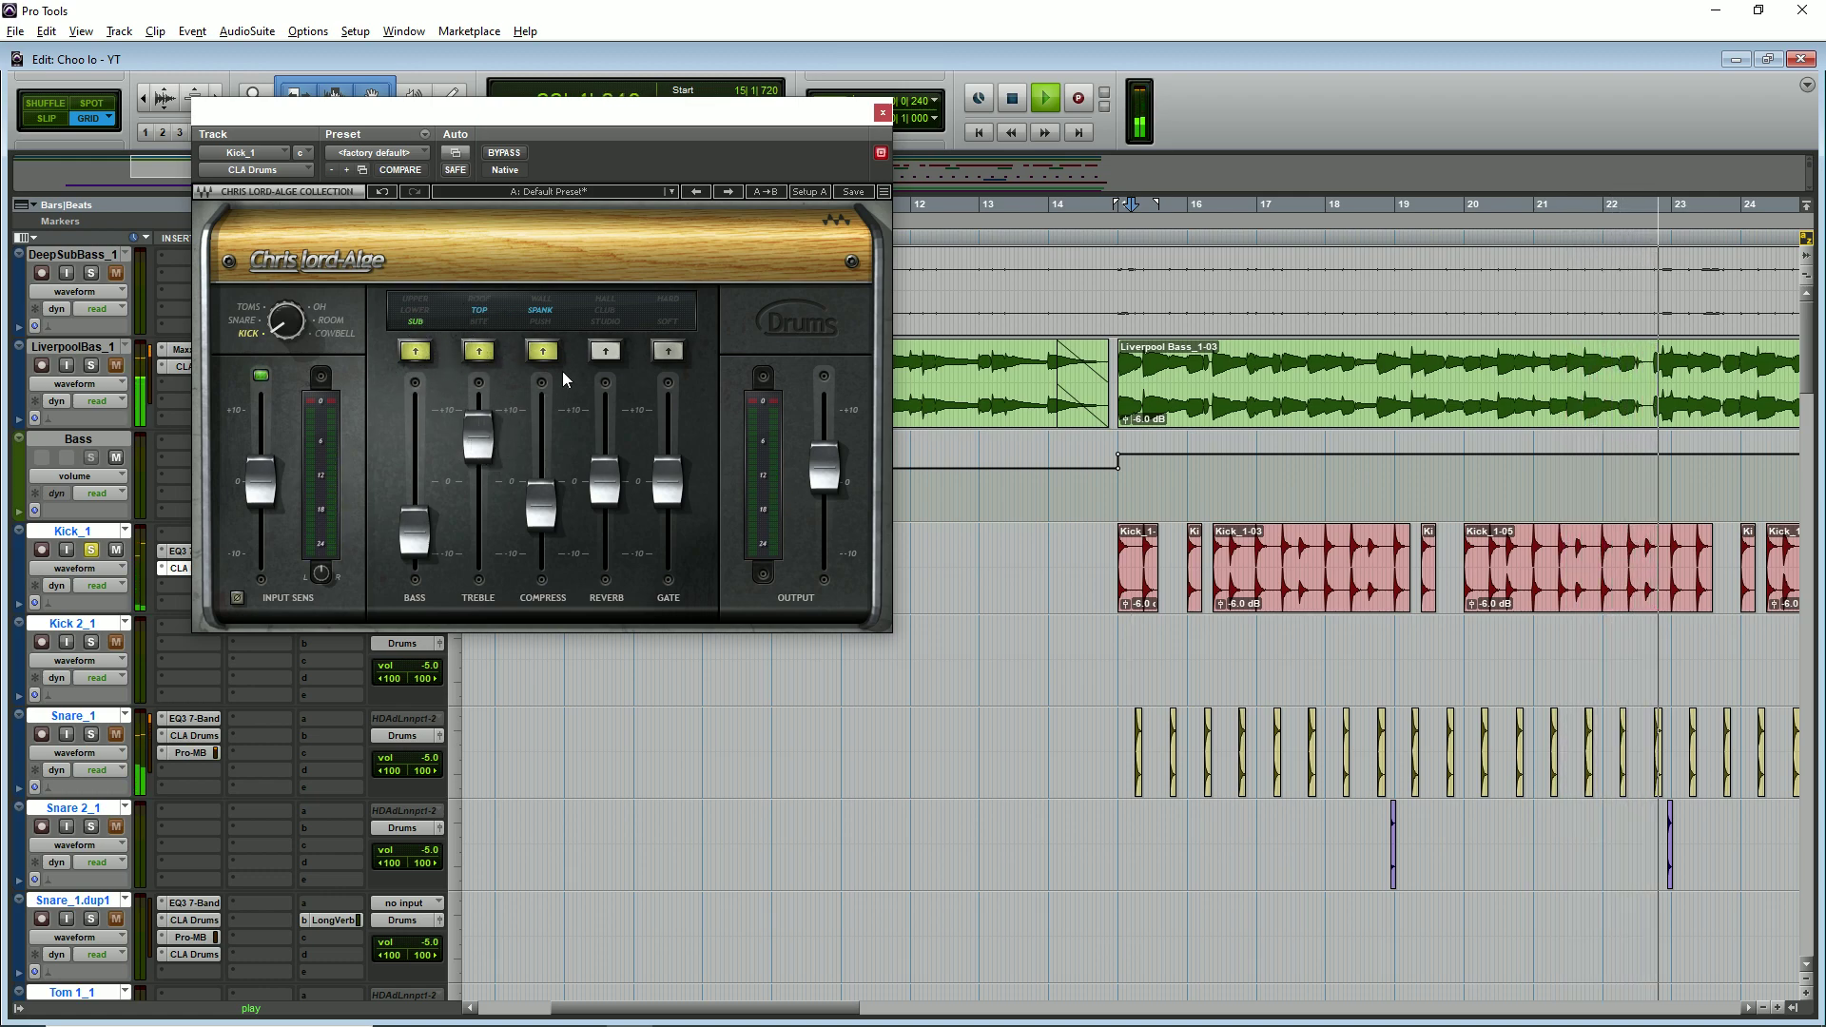
click(883, 113)
key(ctrl+bracketleft)
key(ctrl+bracketleft)
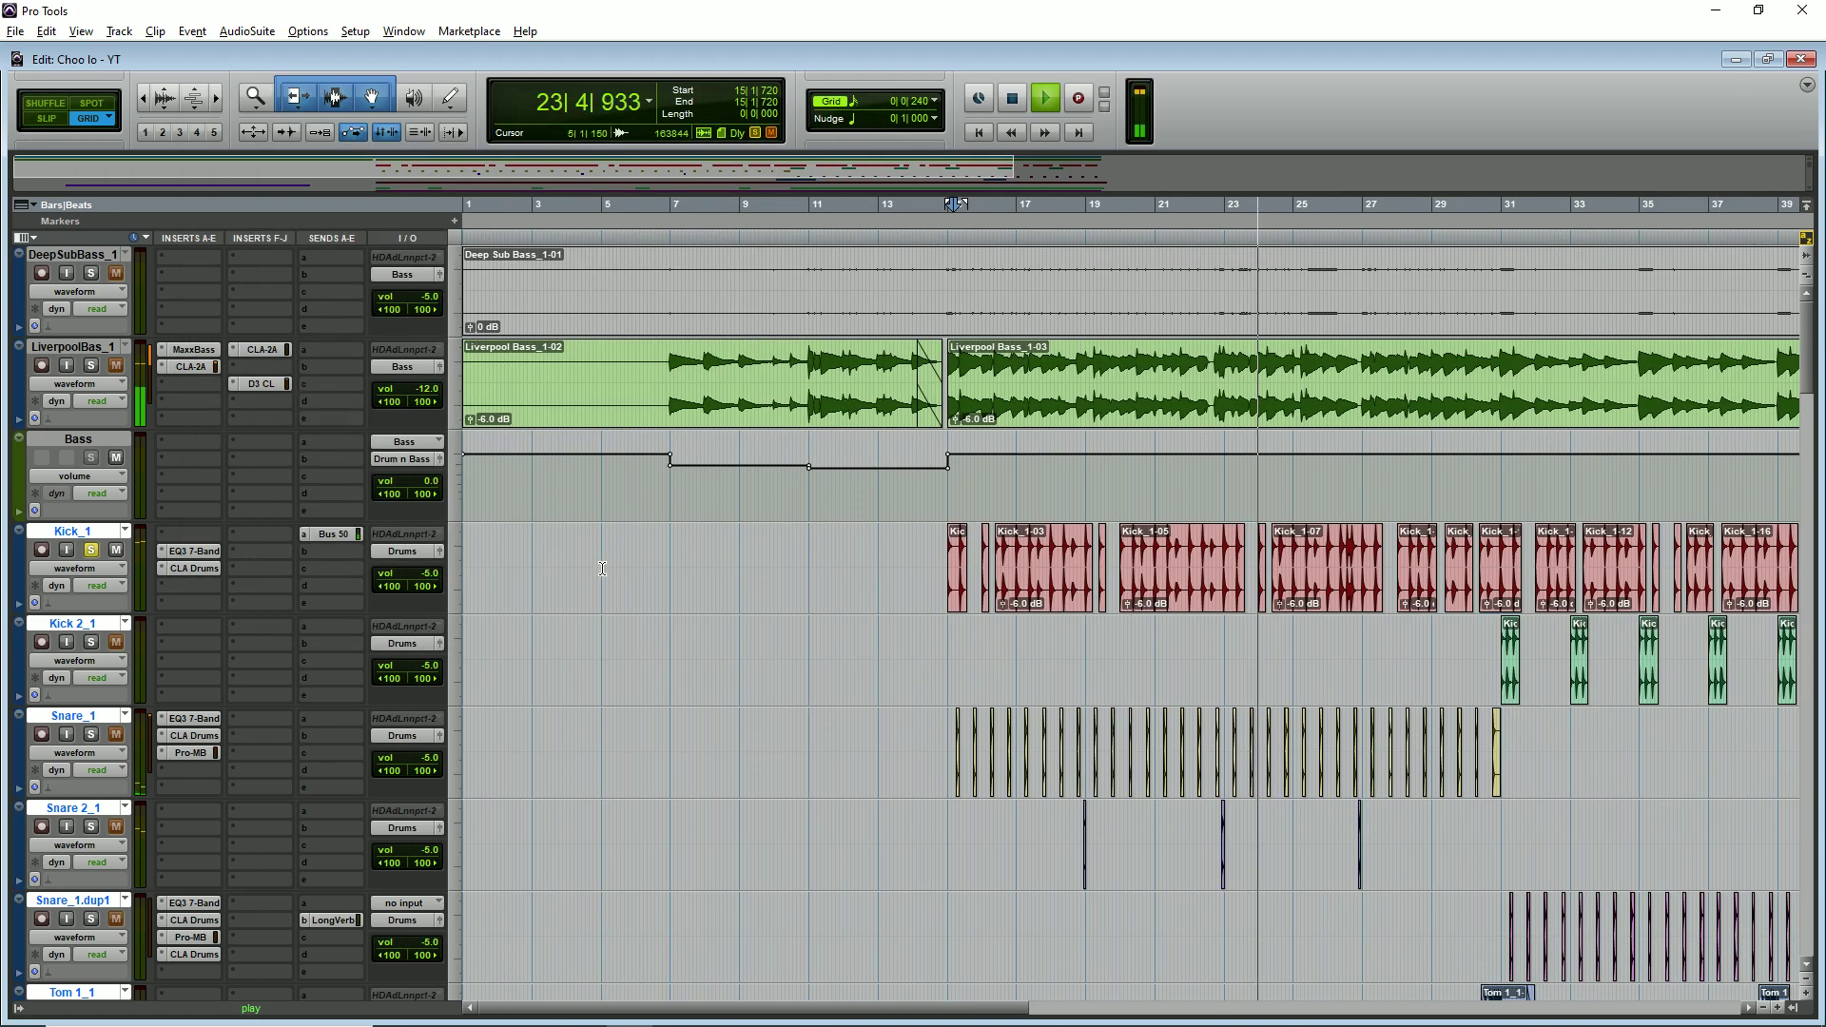
click(348, 534)
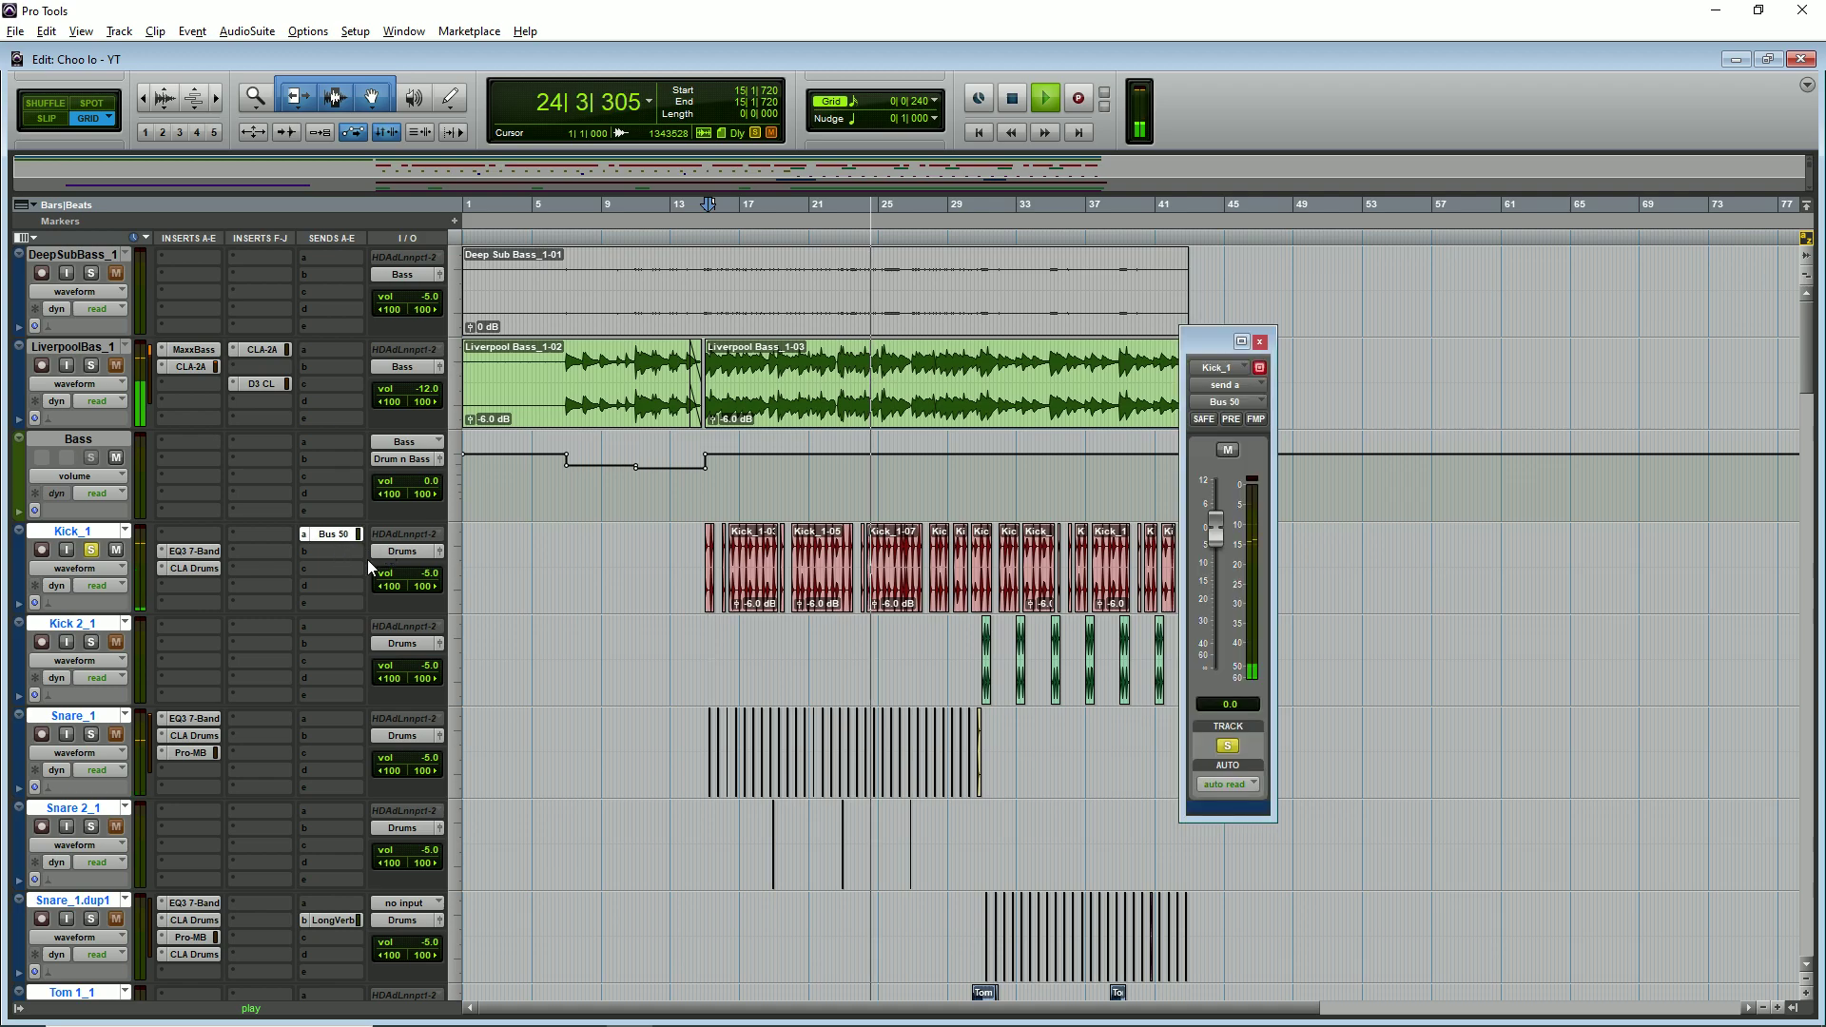
click(1260, 341)
- Play the passage from bar 30, beat 4, where the Kick 2_1 clips start
drag(873, 380, 1115, 381)
scroll(542, 590, down, 5)
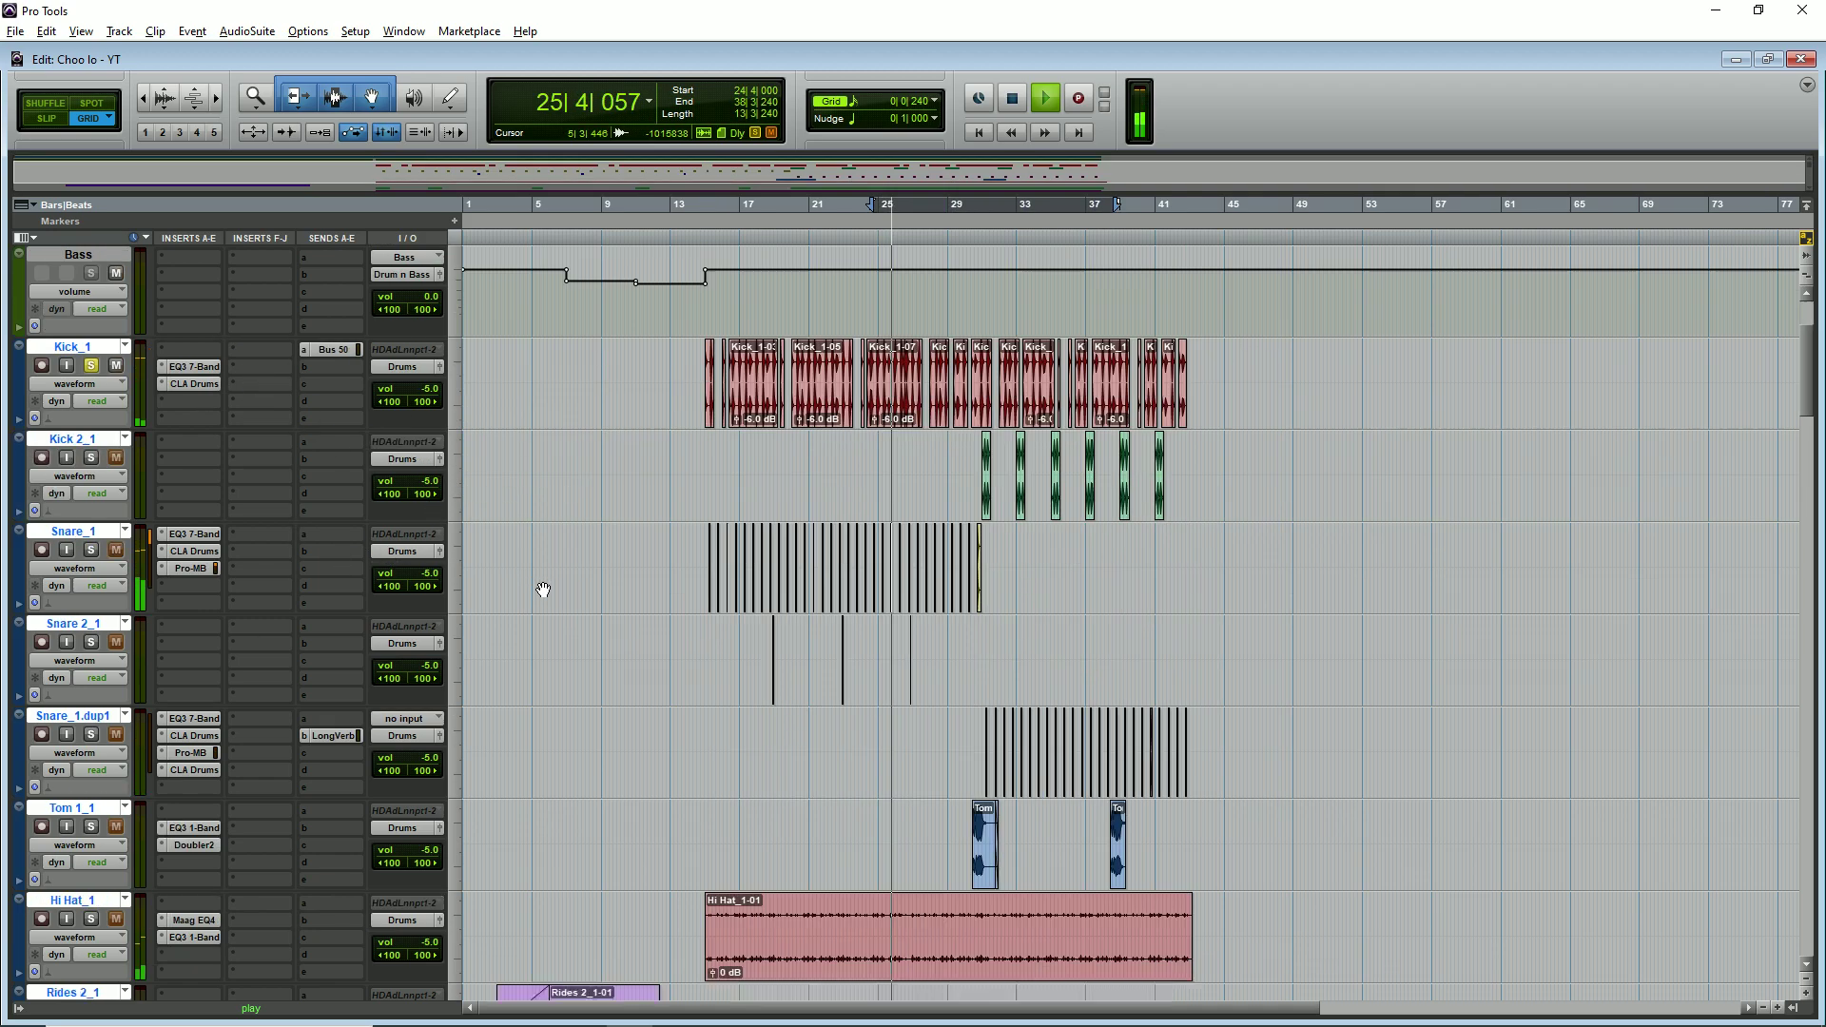
click(956, 453)
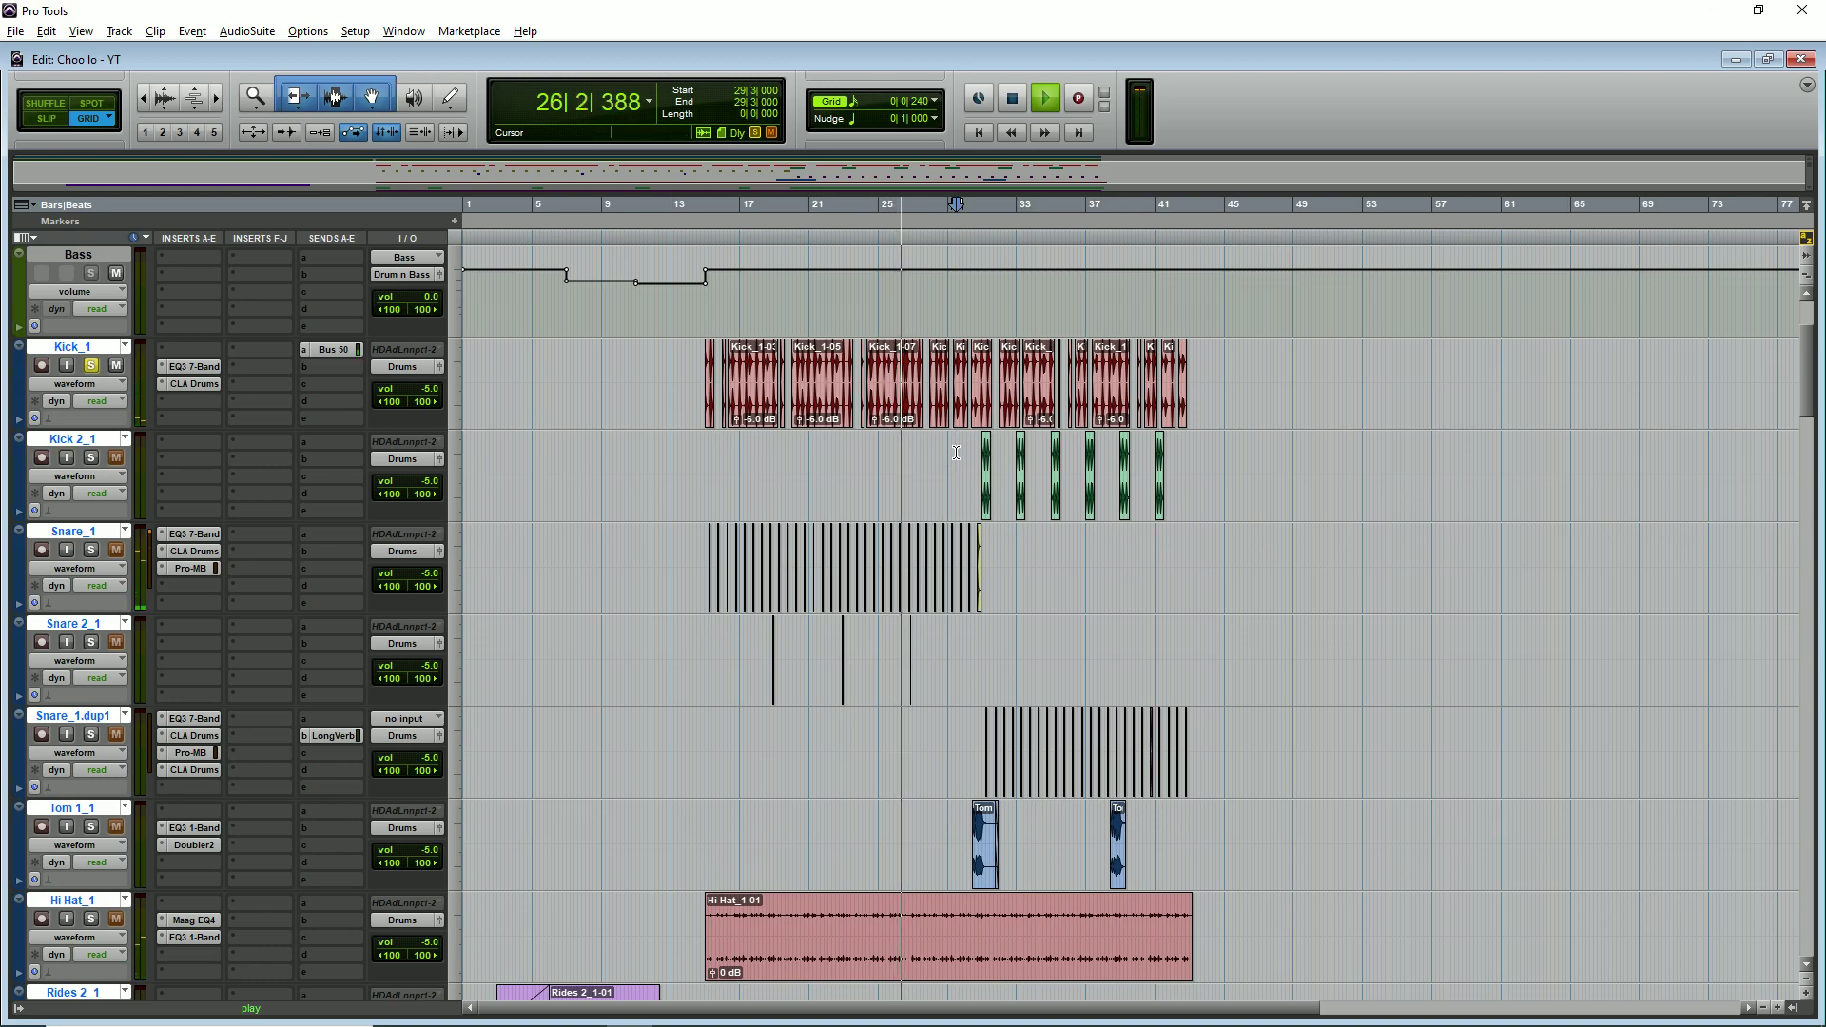
key(space)
key(ctrl+bracketright)
key(ctrl+bracketright)
key(ctrl+bracketright)
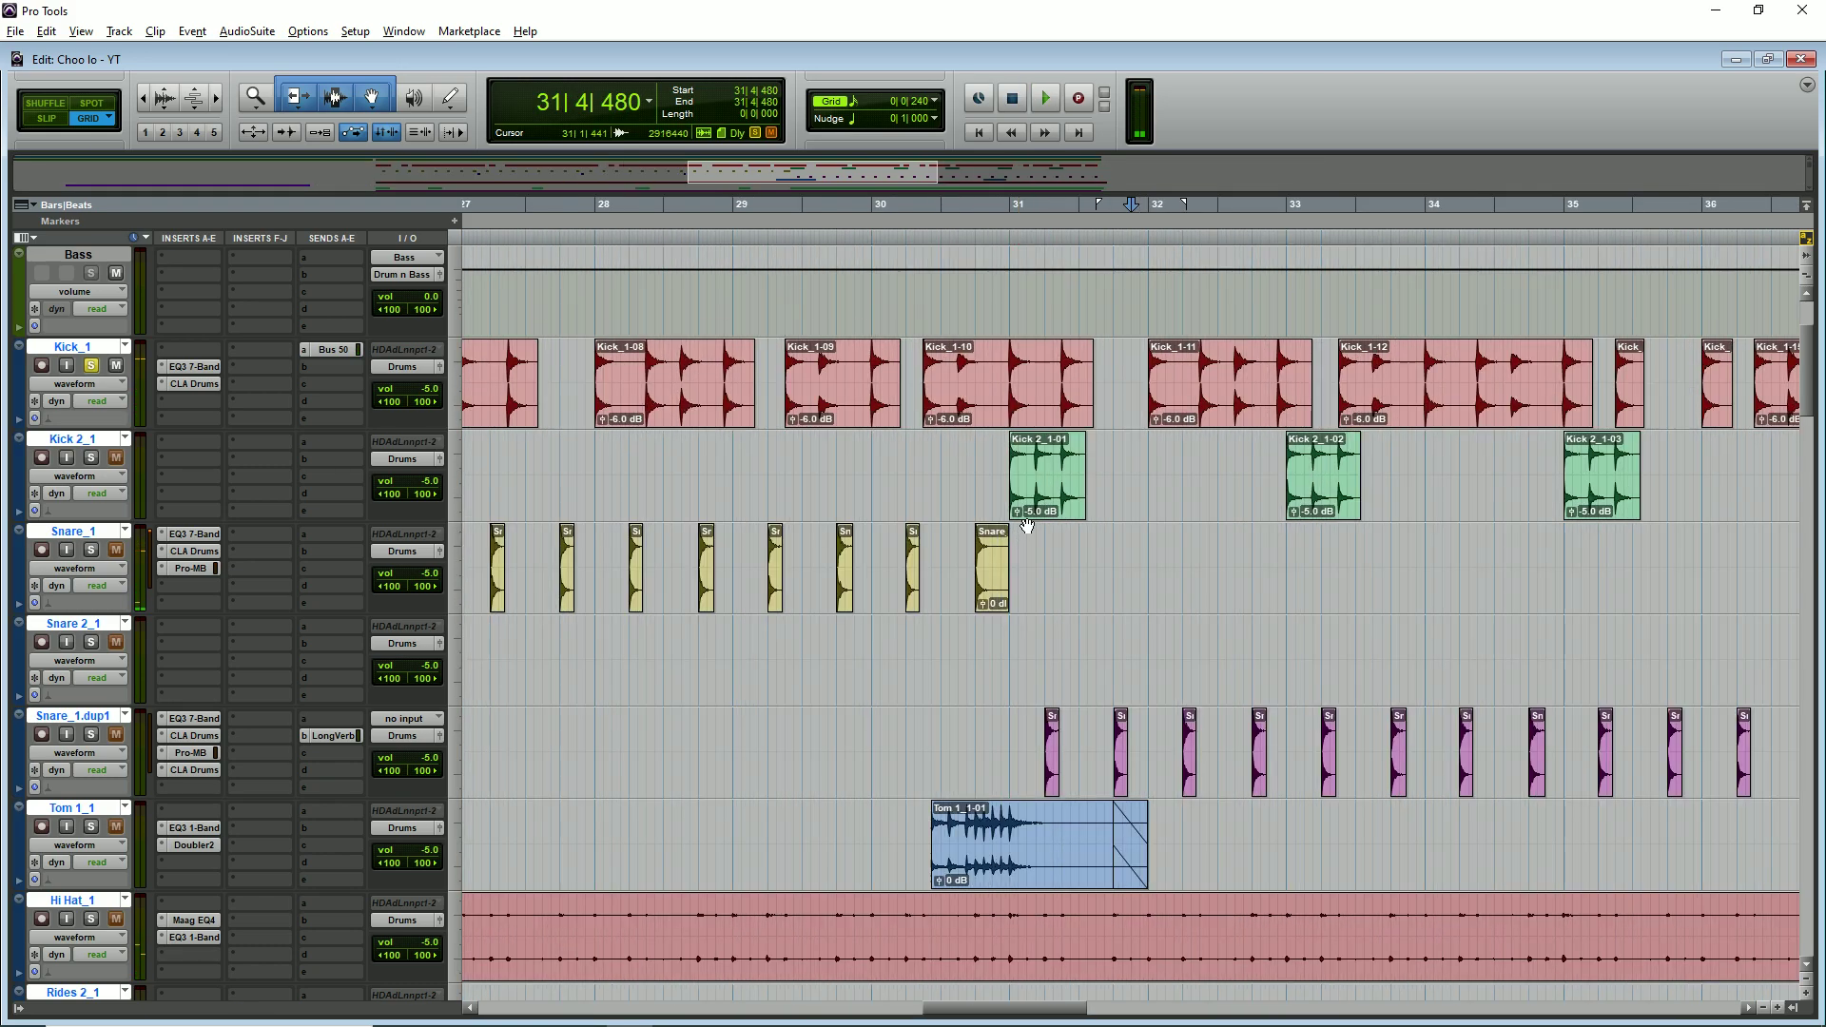
key(ctrl+bracketright)
key(ctrl+bracketright)
key(ctrl+bracketright)
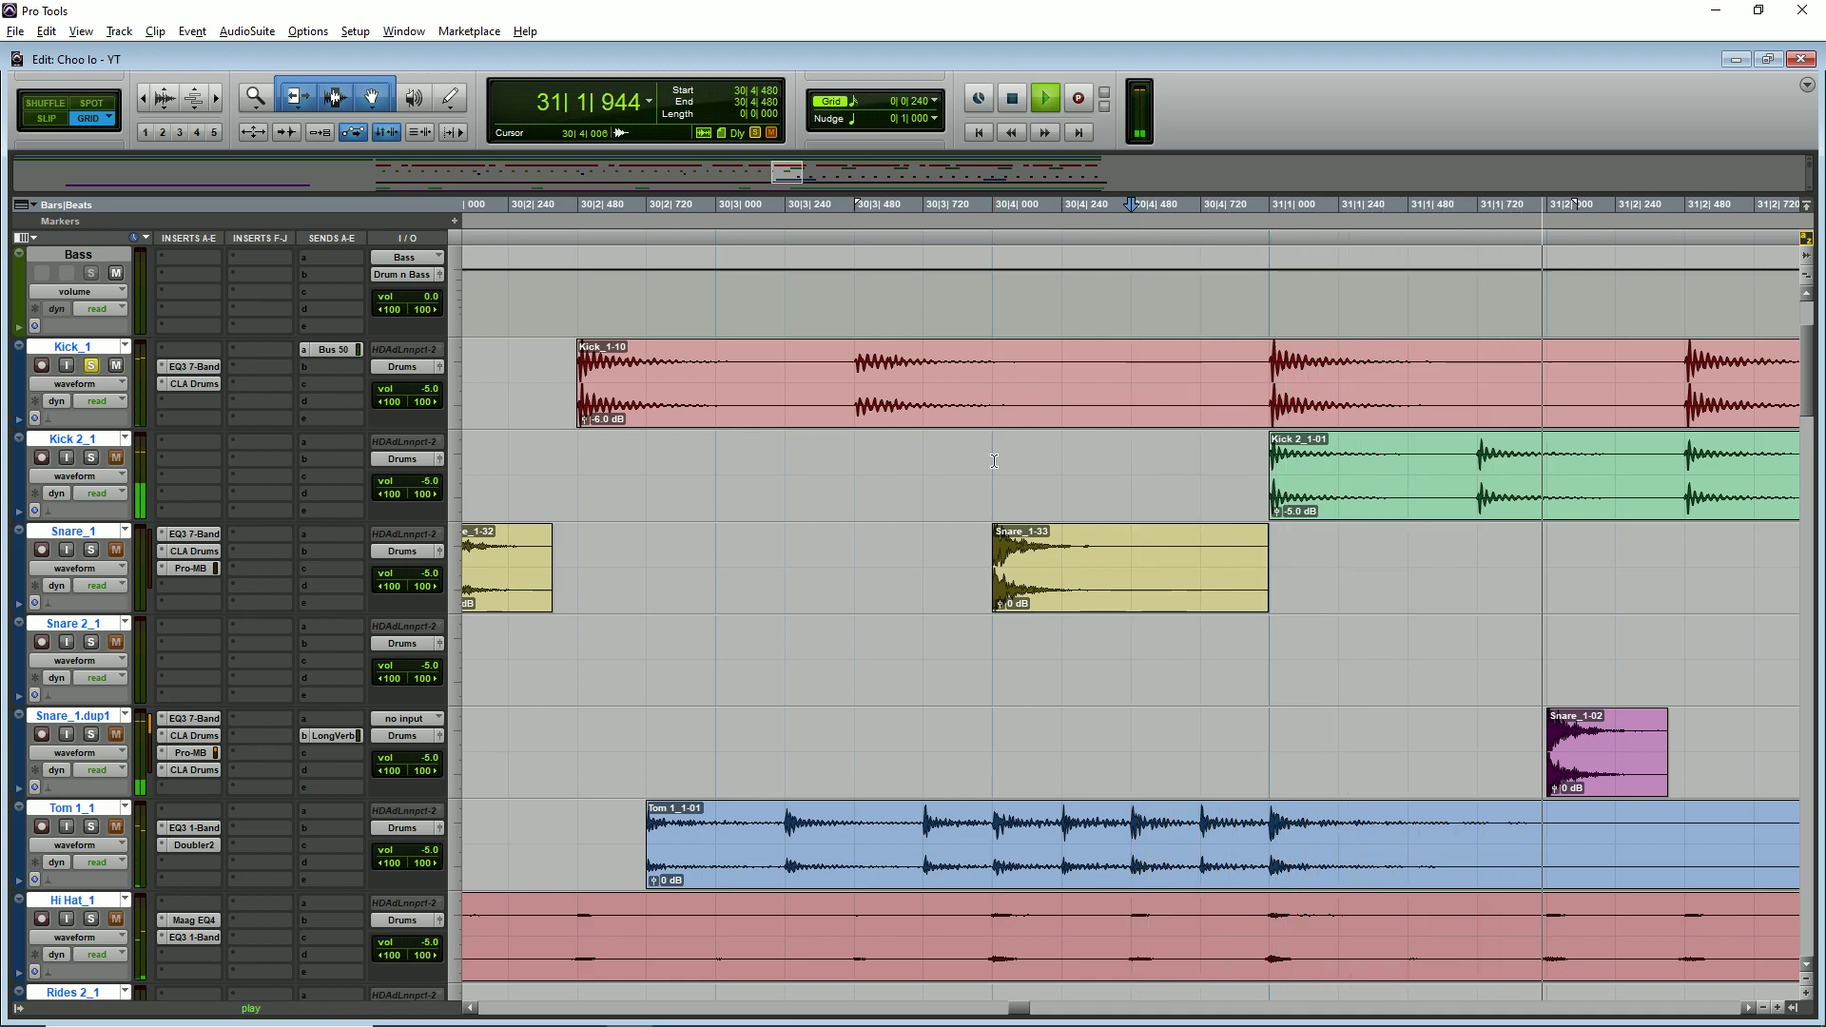
- Switch the solo from Kick_1 to Kick 2_1, play it from bar 30, beat 4, and stop playback
key(ctrl+bracketleft)
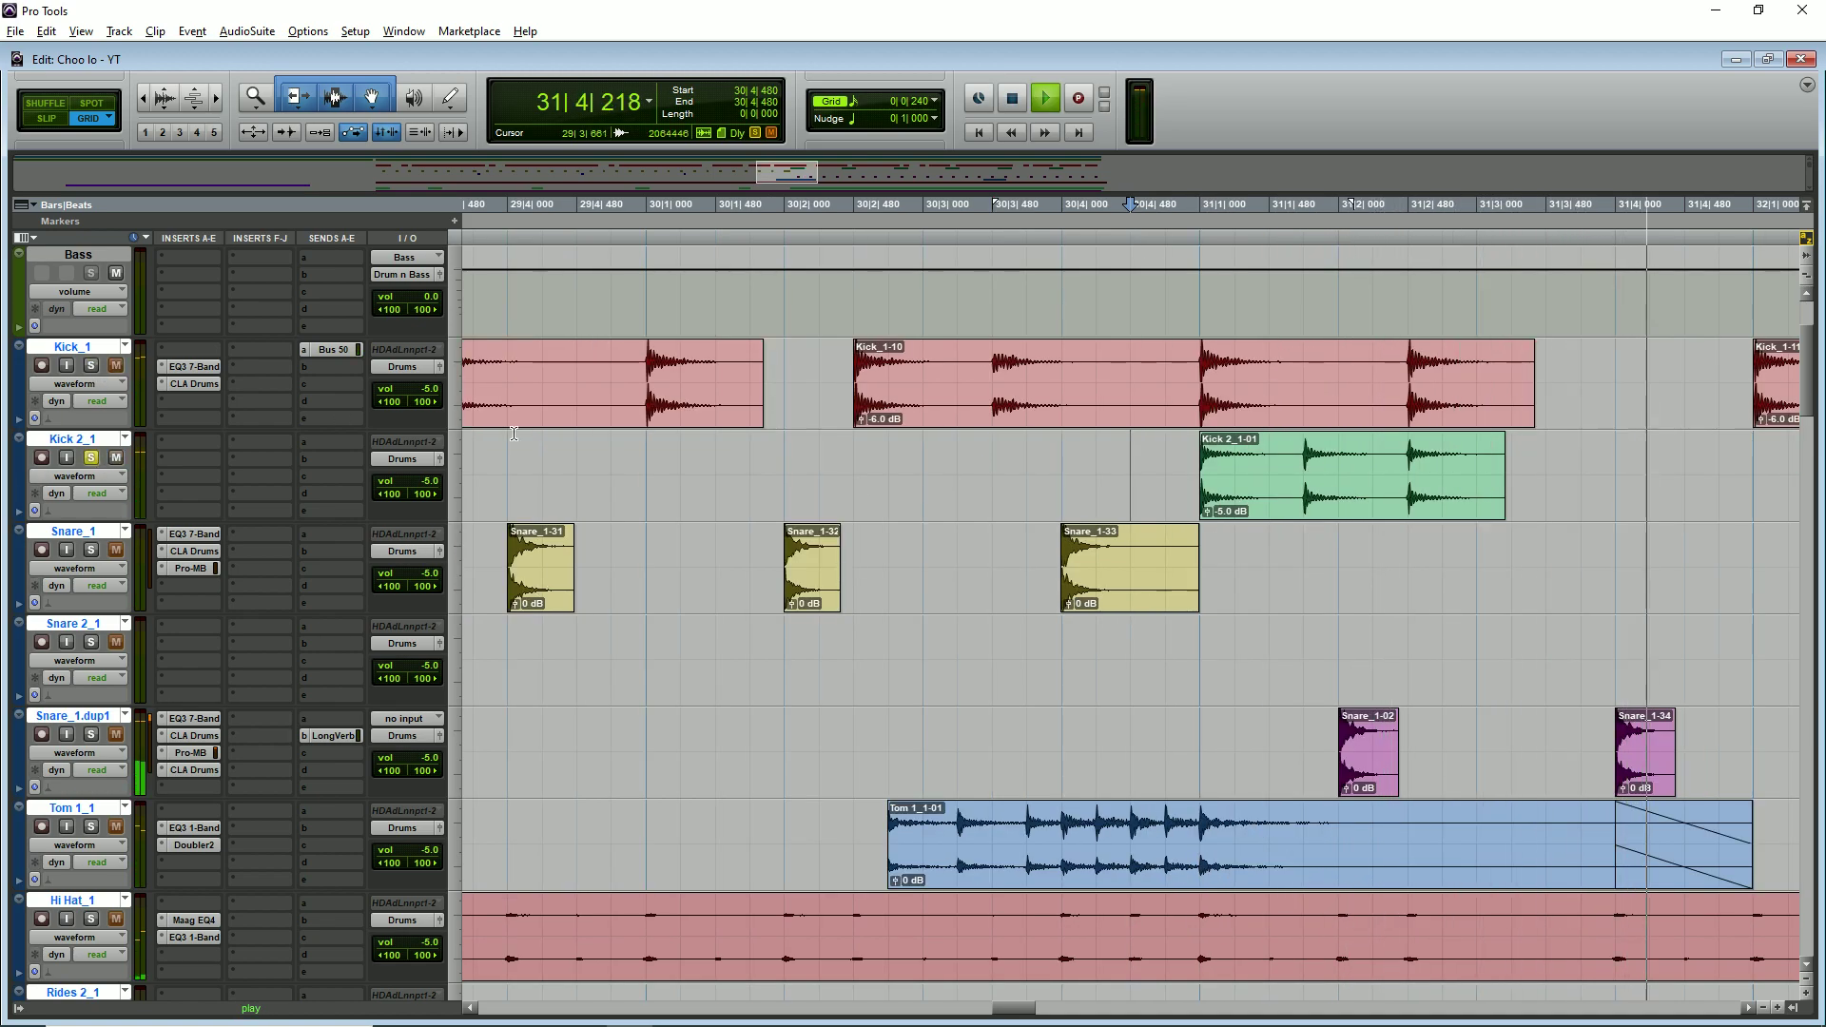
key(ctrl+bracketleft)
click(1108, 453)
key(ctrl+bracketright)
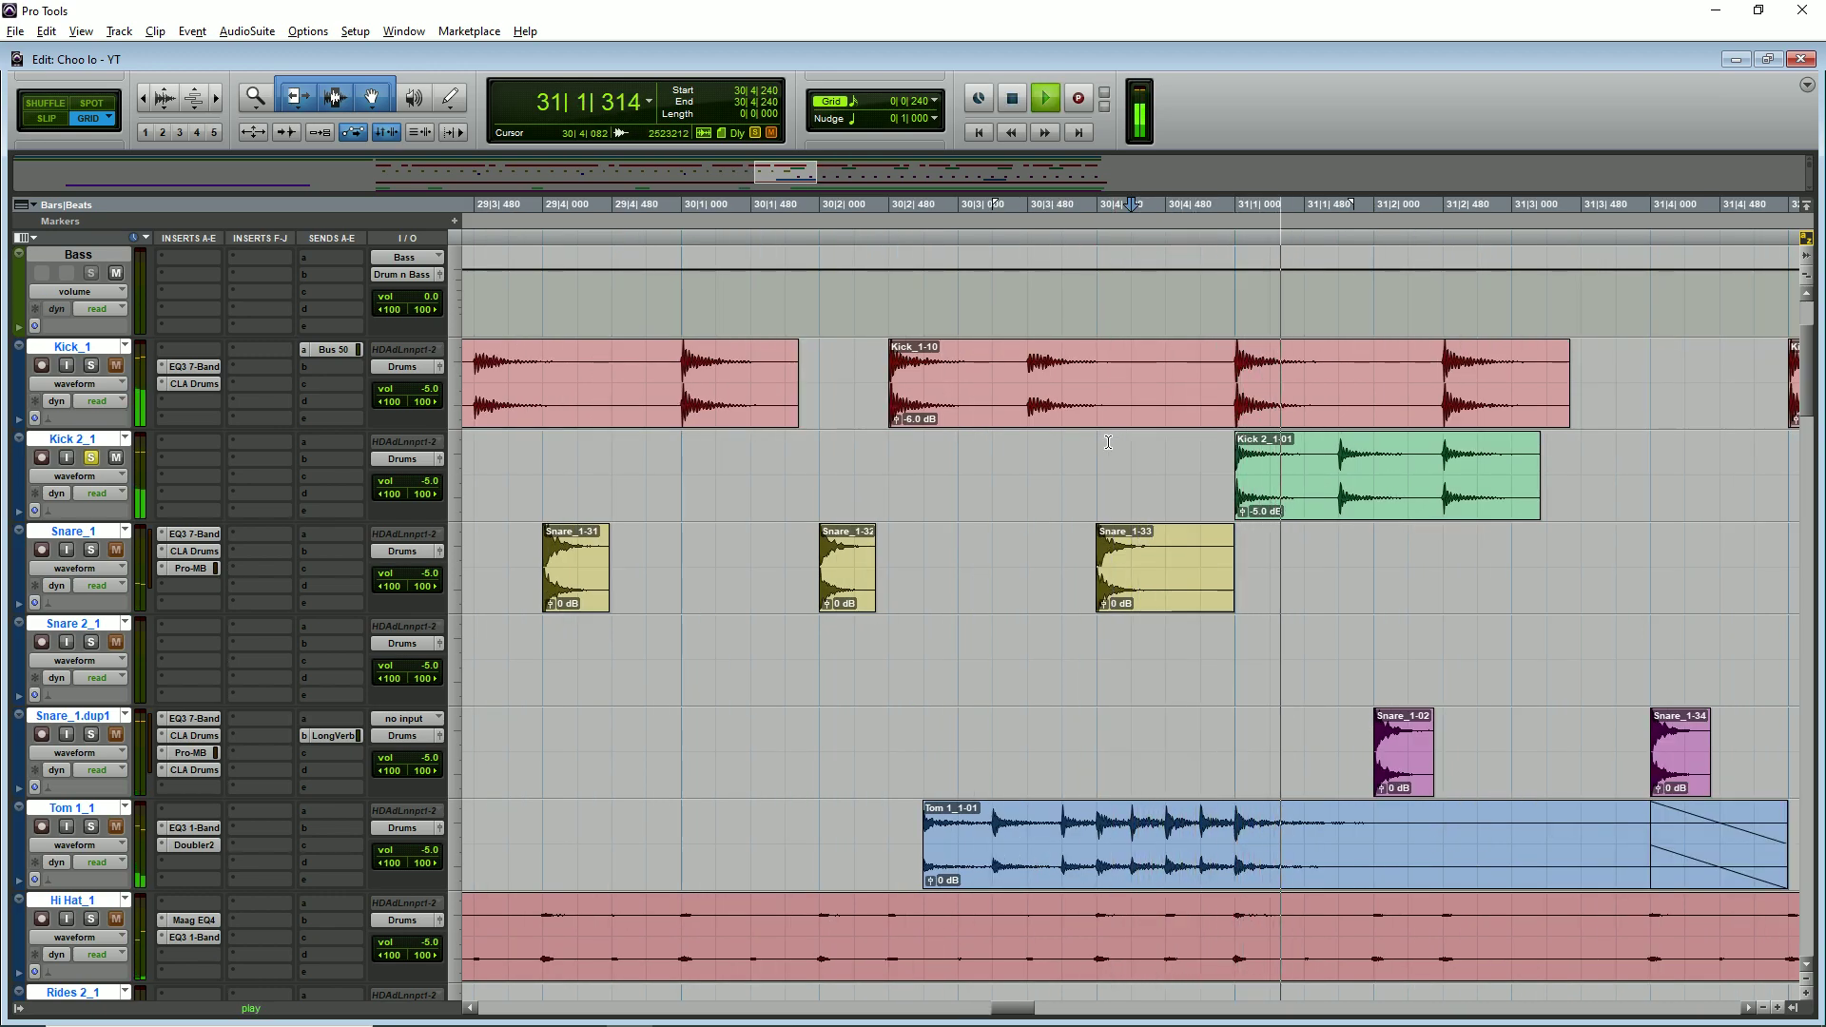
key(space)
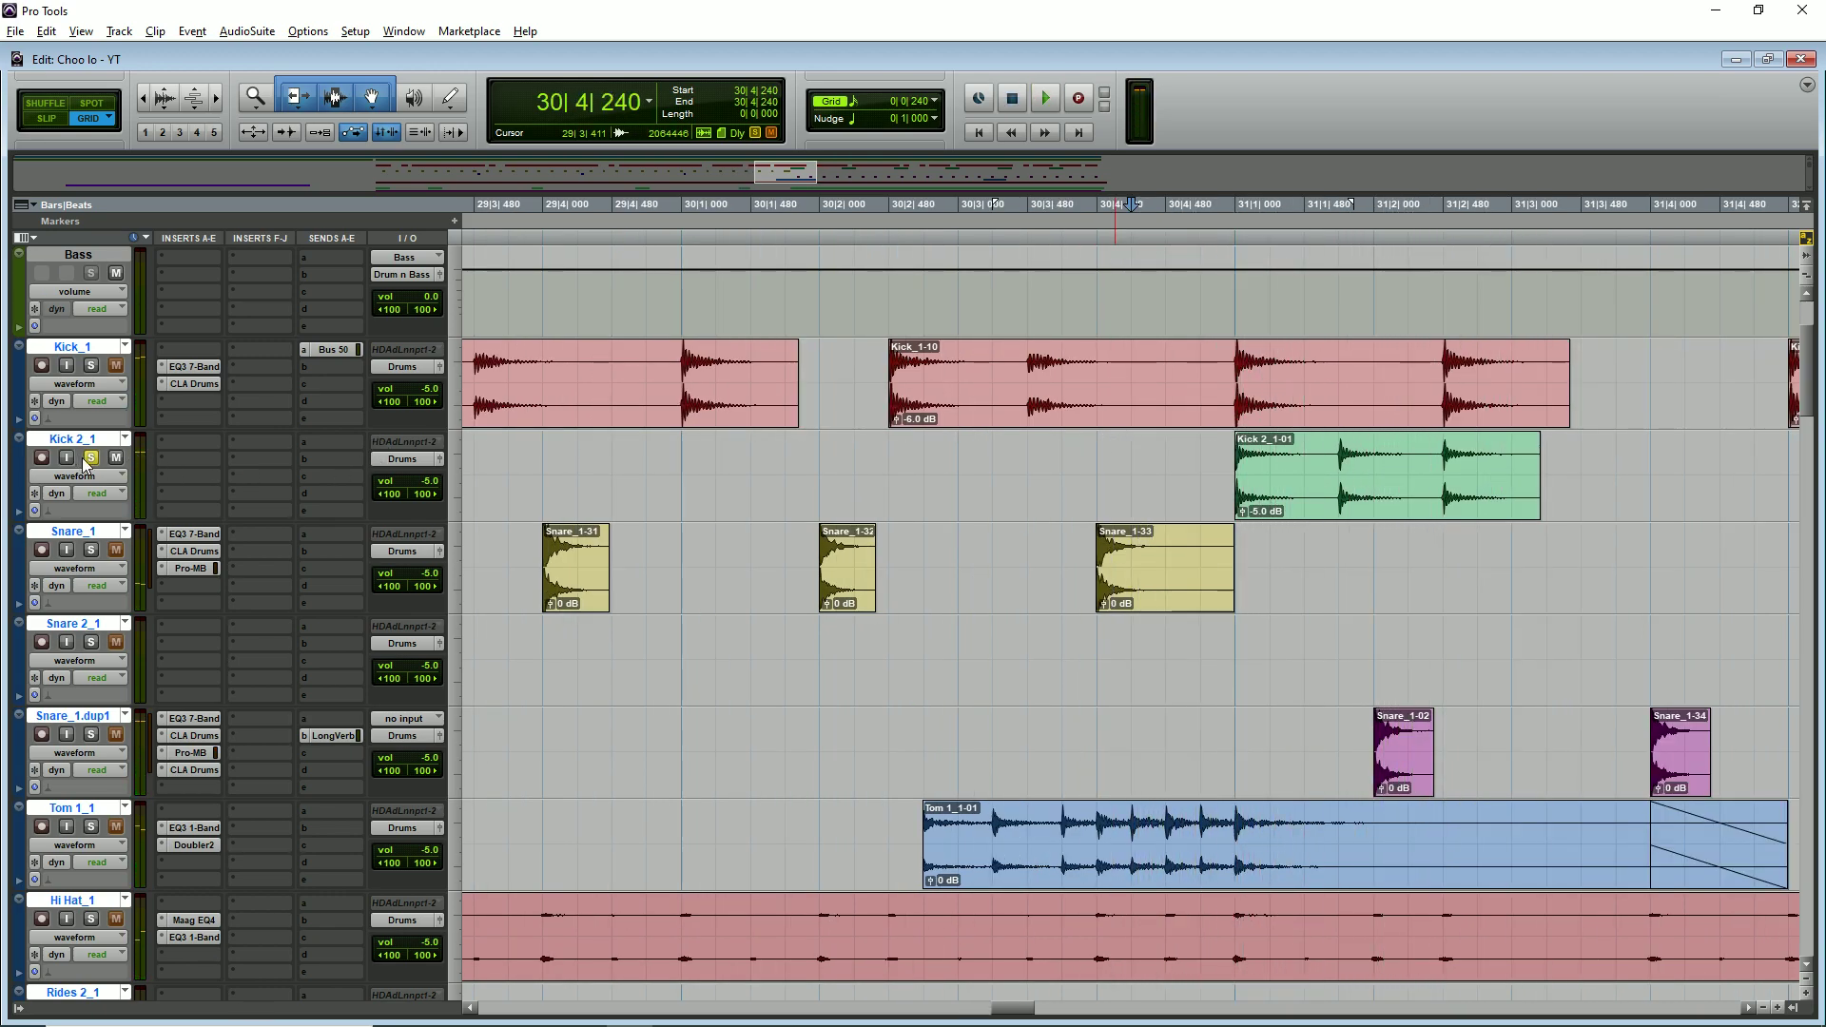
- Clear the Kick 2_1 solo and play the drums from bar 27, beat 2
key(ctrl+bracketleft)
ctrl+click(90, 365)
key(ctrl+bracketleft)
click(654, 656)
key(ctrl+bracketright)
key(ctrl+bracketright)
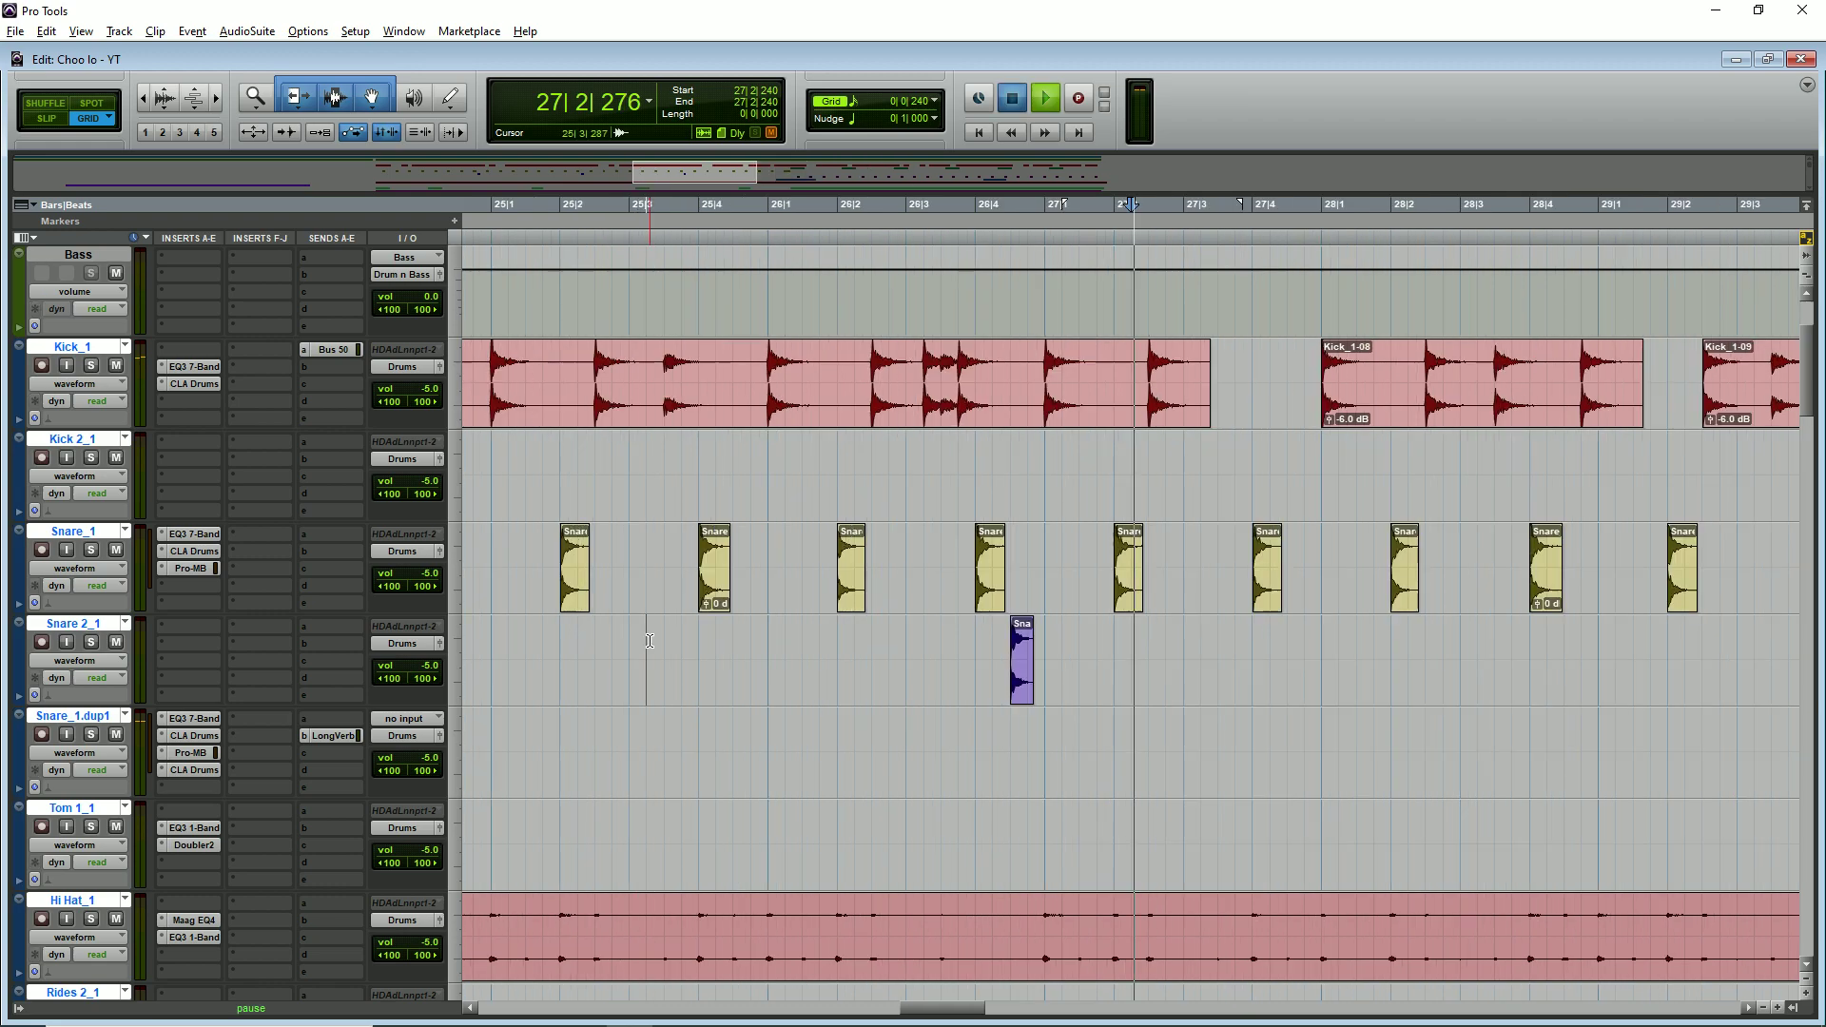
- Restart playback from bar 23, beat 3, and solo the Snare_1 track
key(space)
key(space)
key(ctrl+bracketleft)
key(space)
key(space)
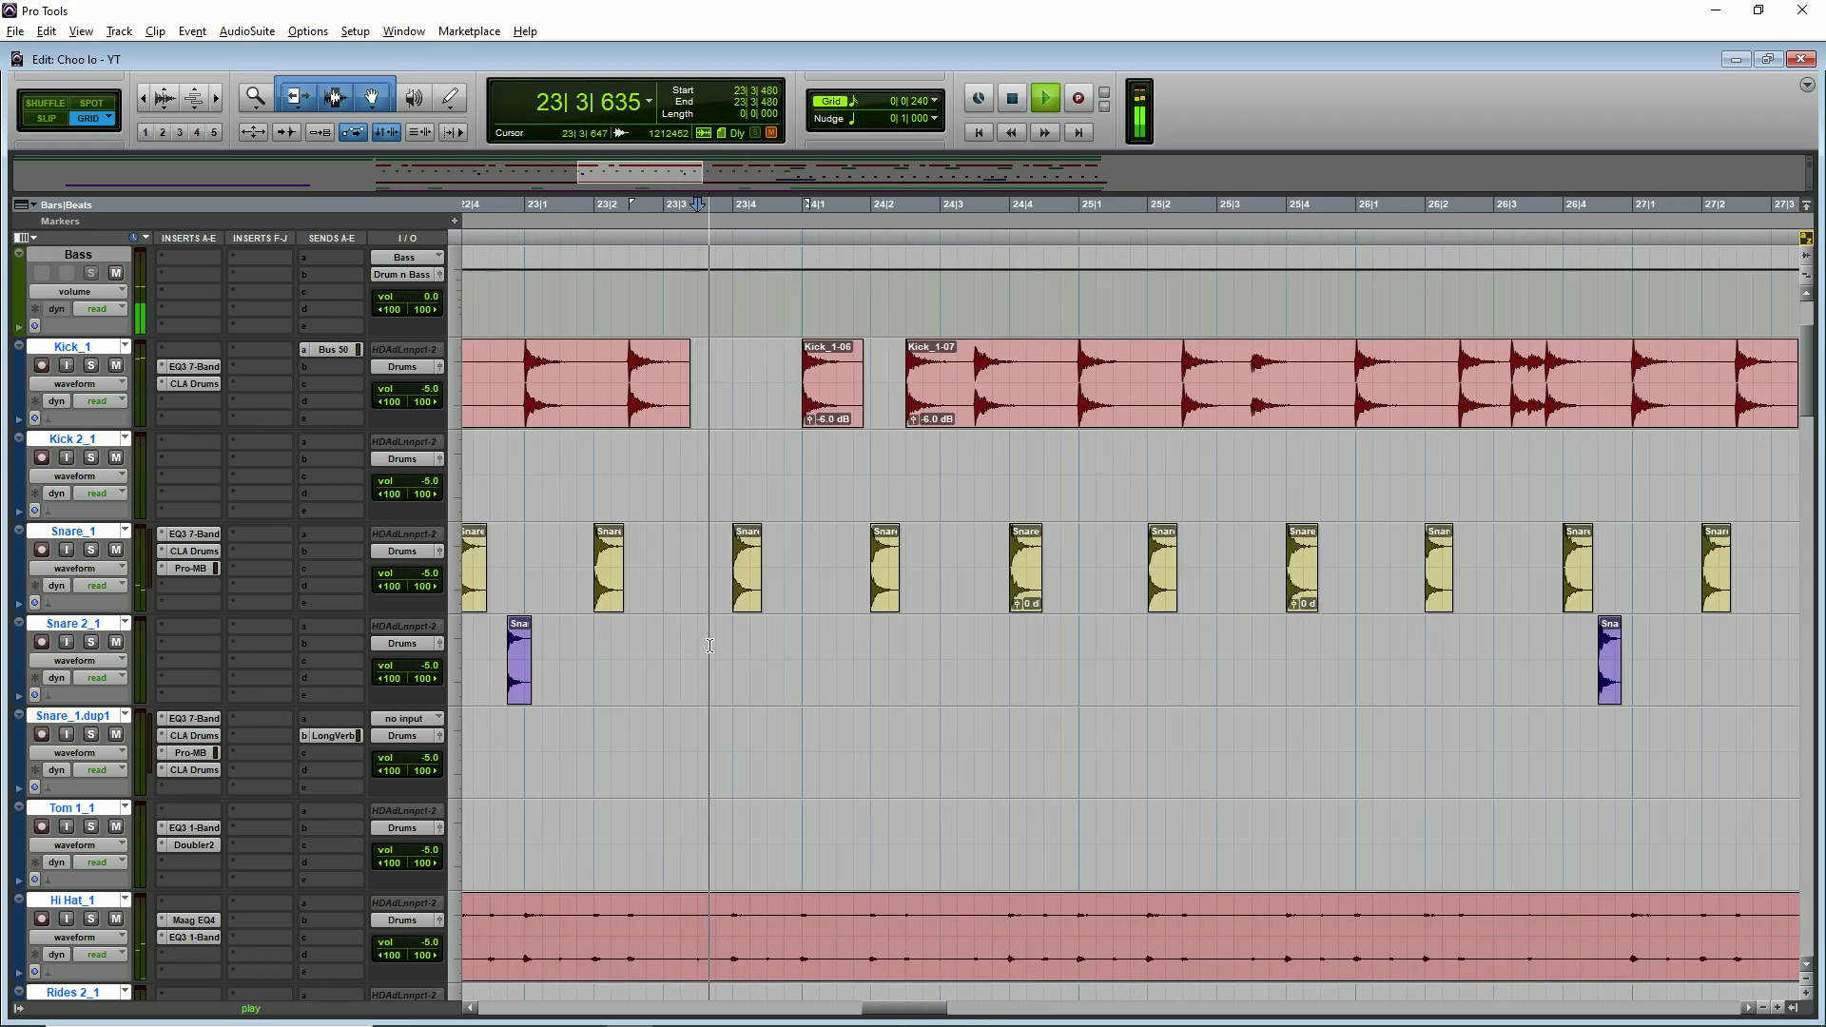
key(ctrl+bracketleft)
click(91, 552)
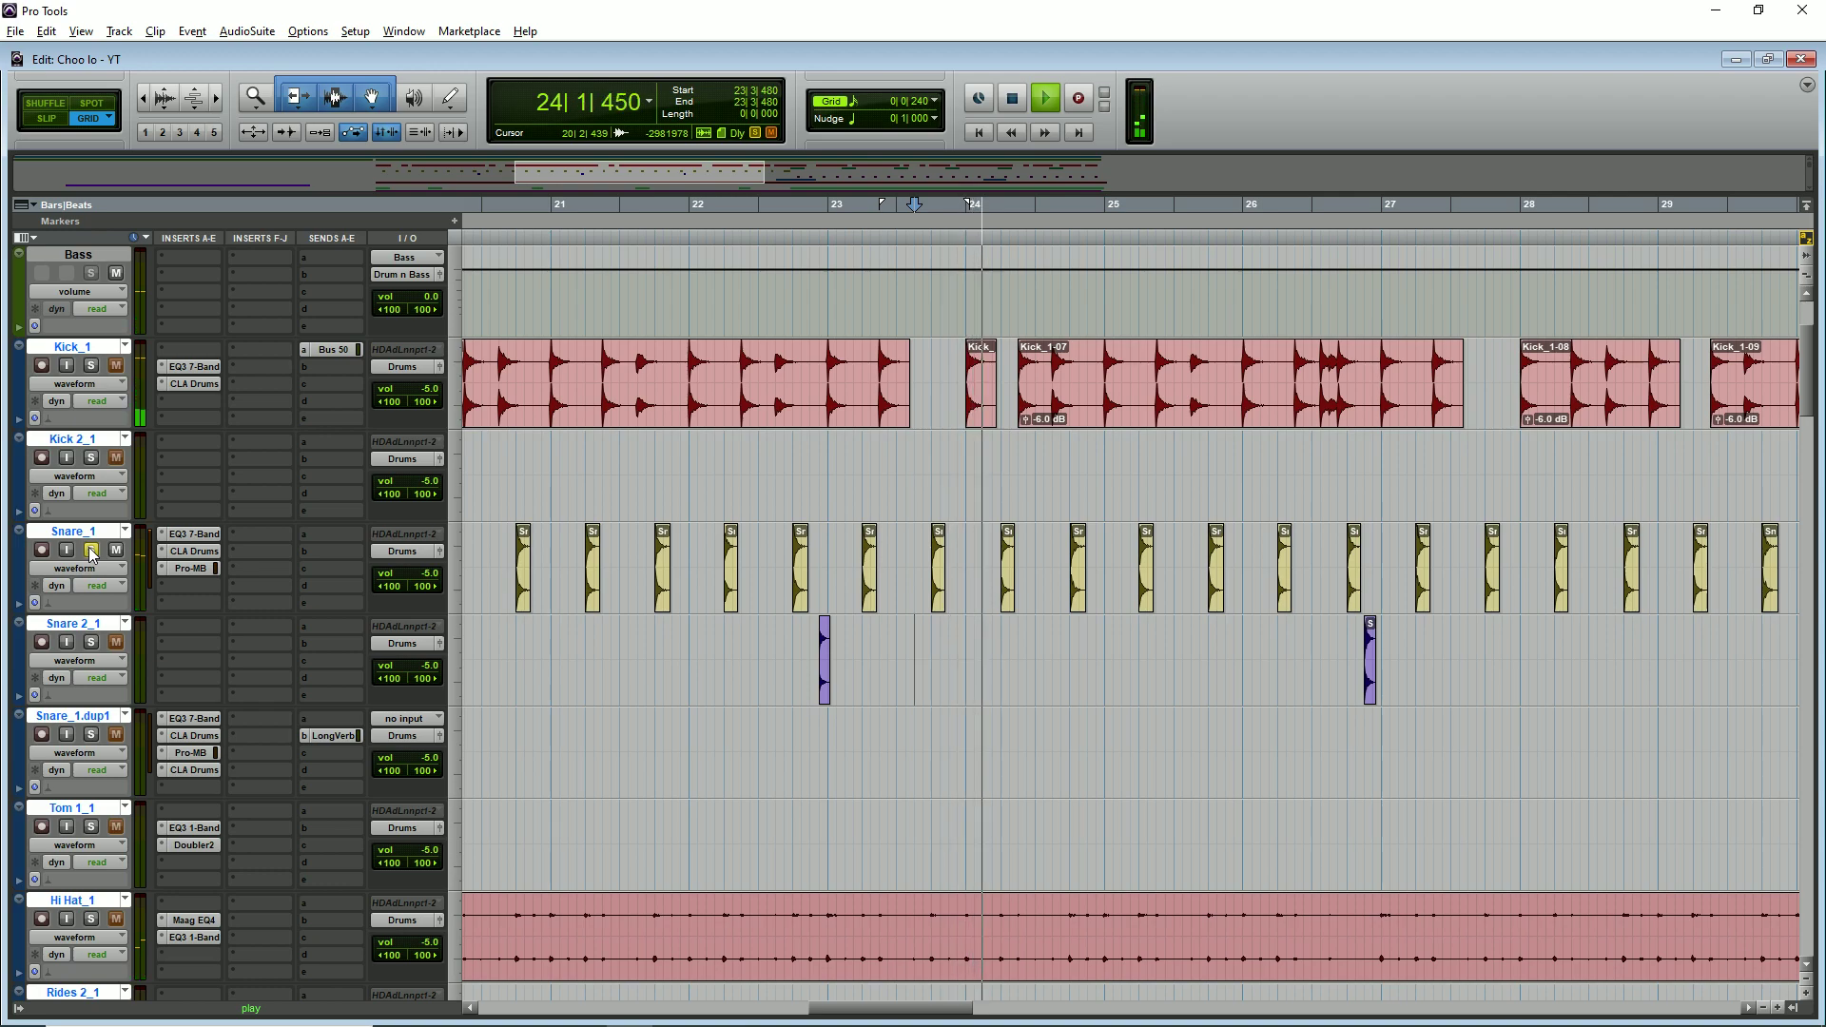
- Bypass the Snare_1 plug-ins, re-enable only the EQ3 7-Band to audition it, and close its window
ctrl+shift+click(195, 549)
click(195, 534)
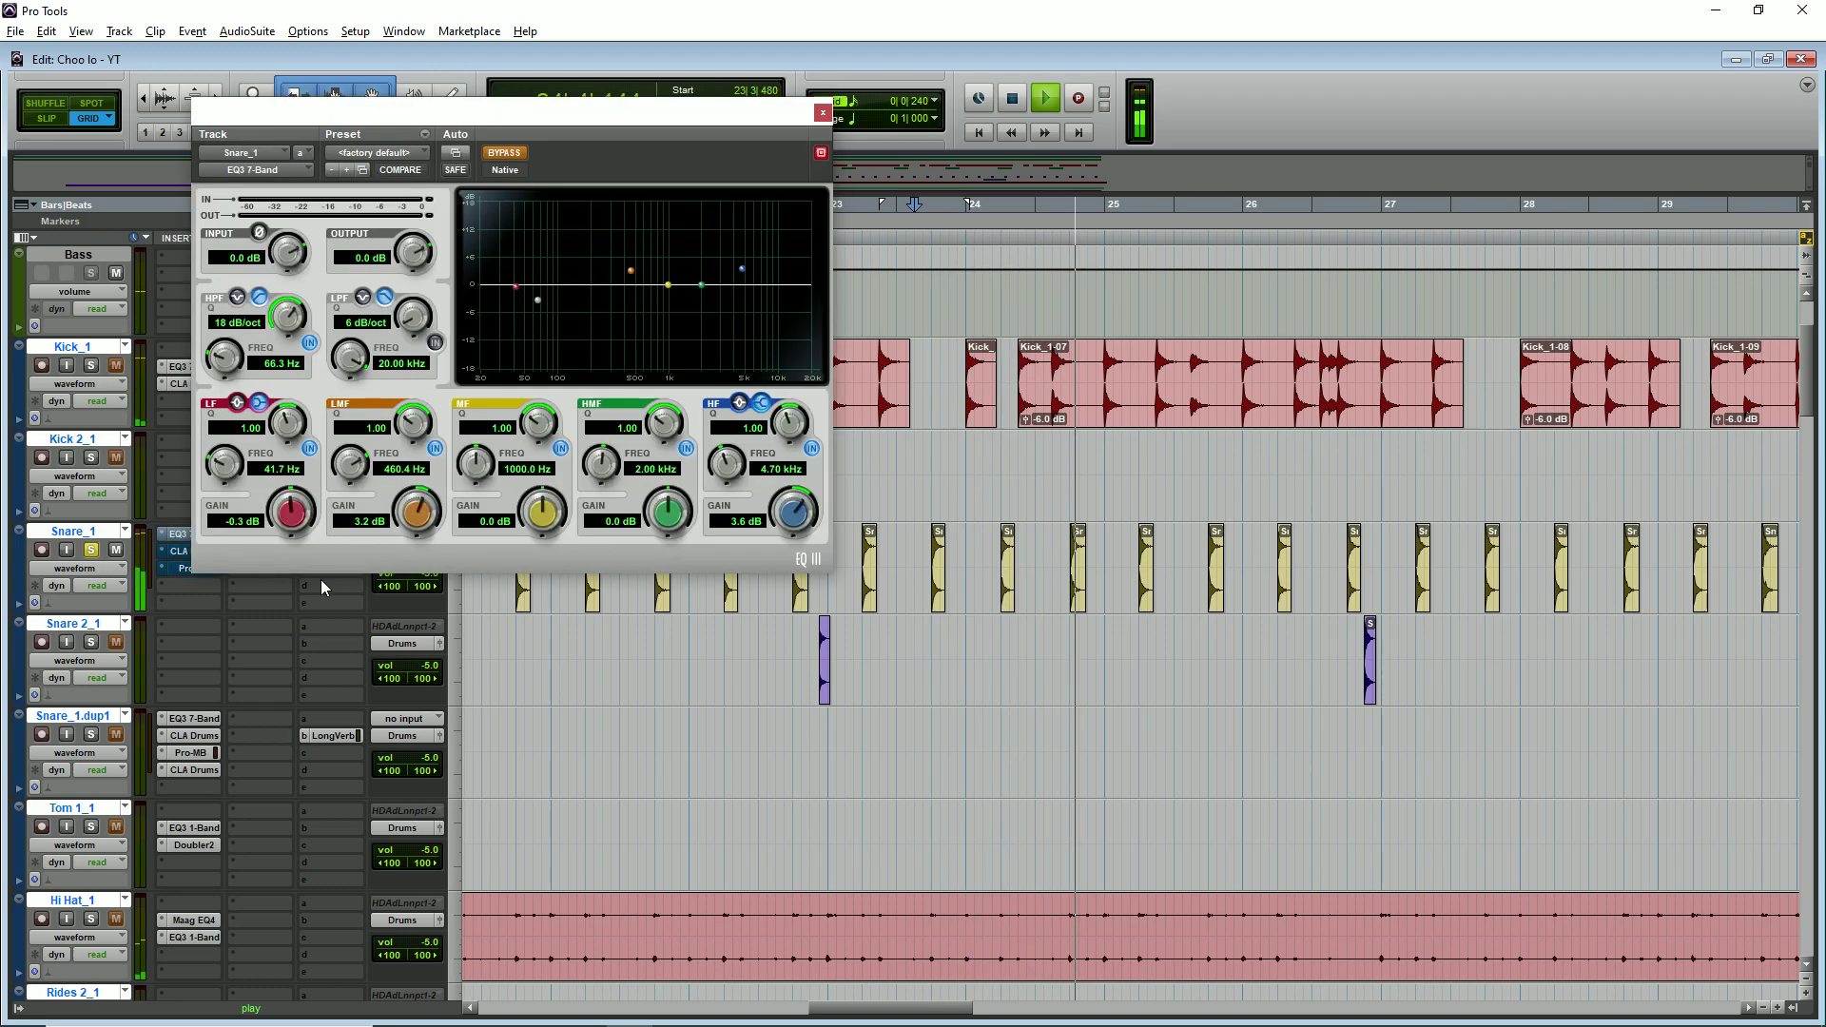
drag(606, 116, 692, 149)
click(589, 185)
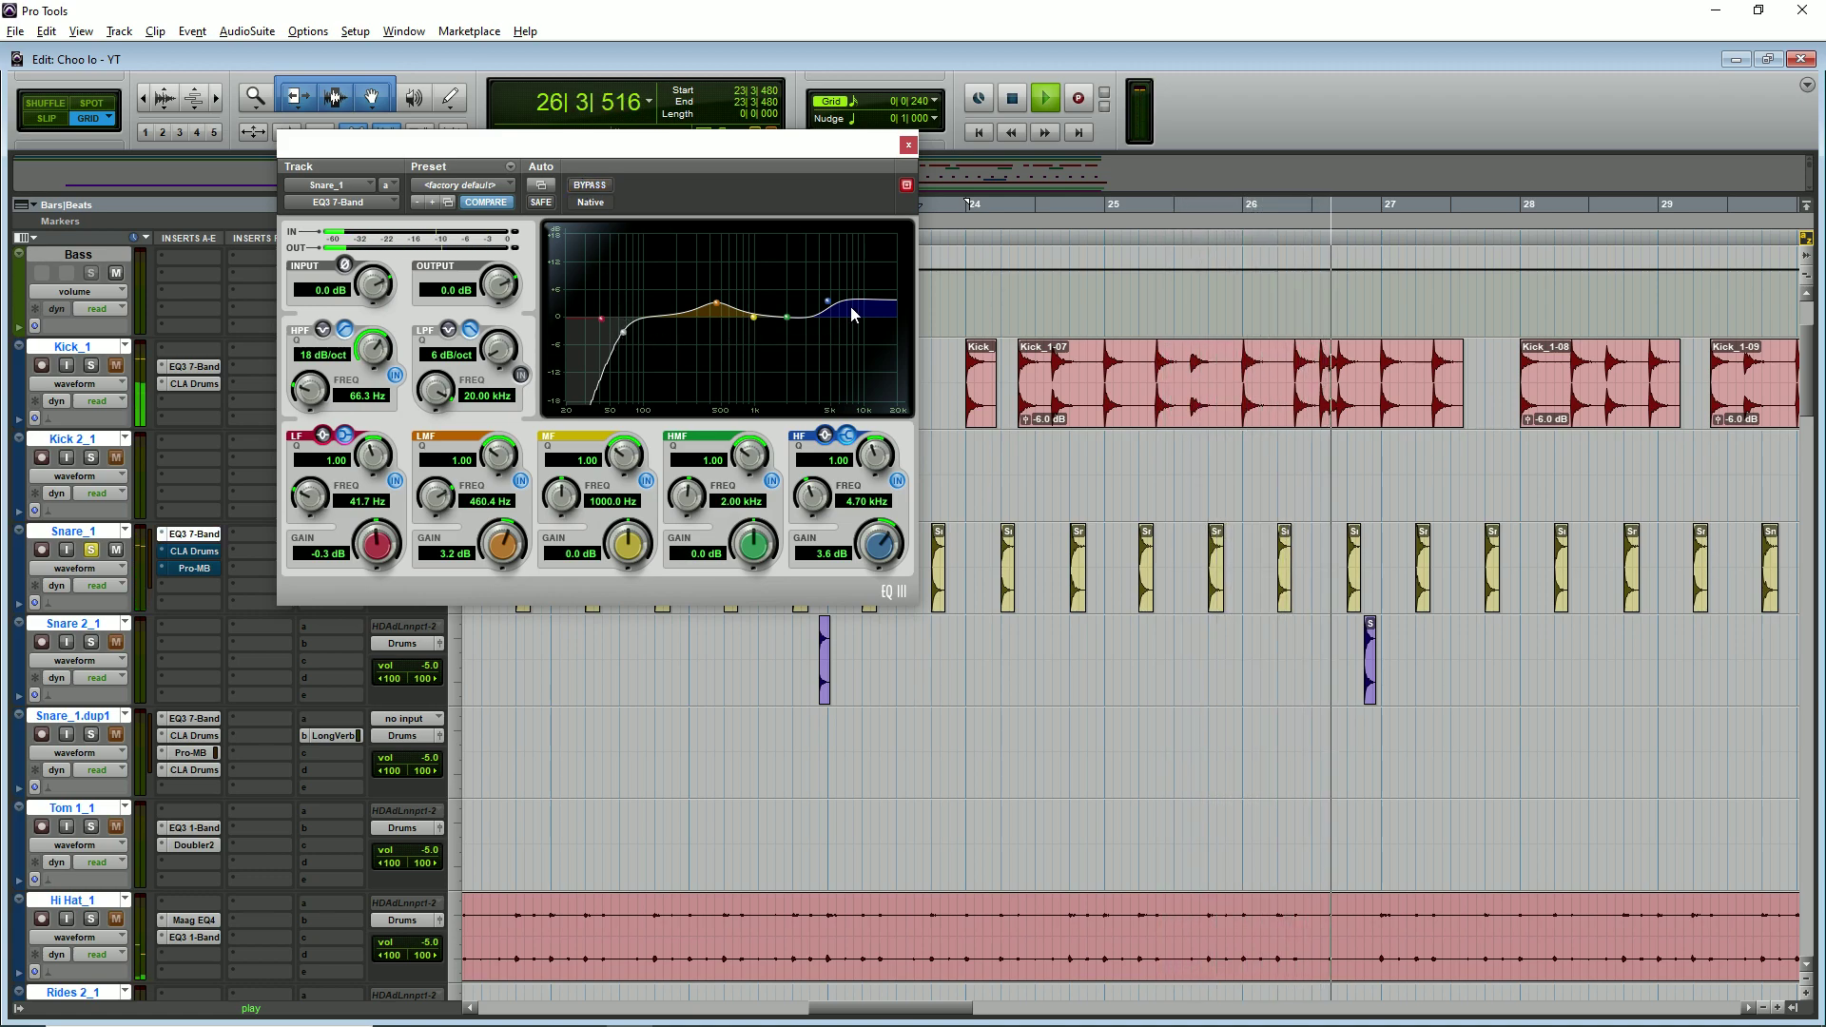
click(908, 145)
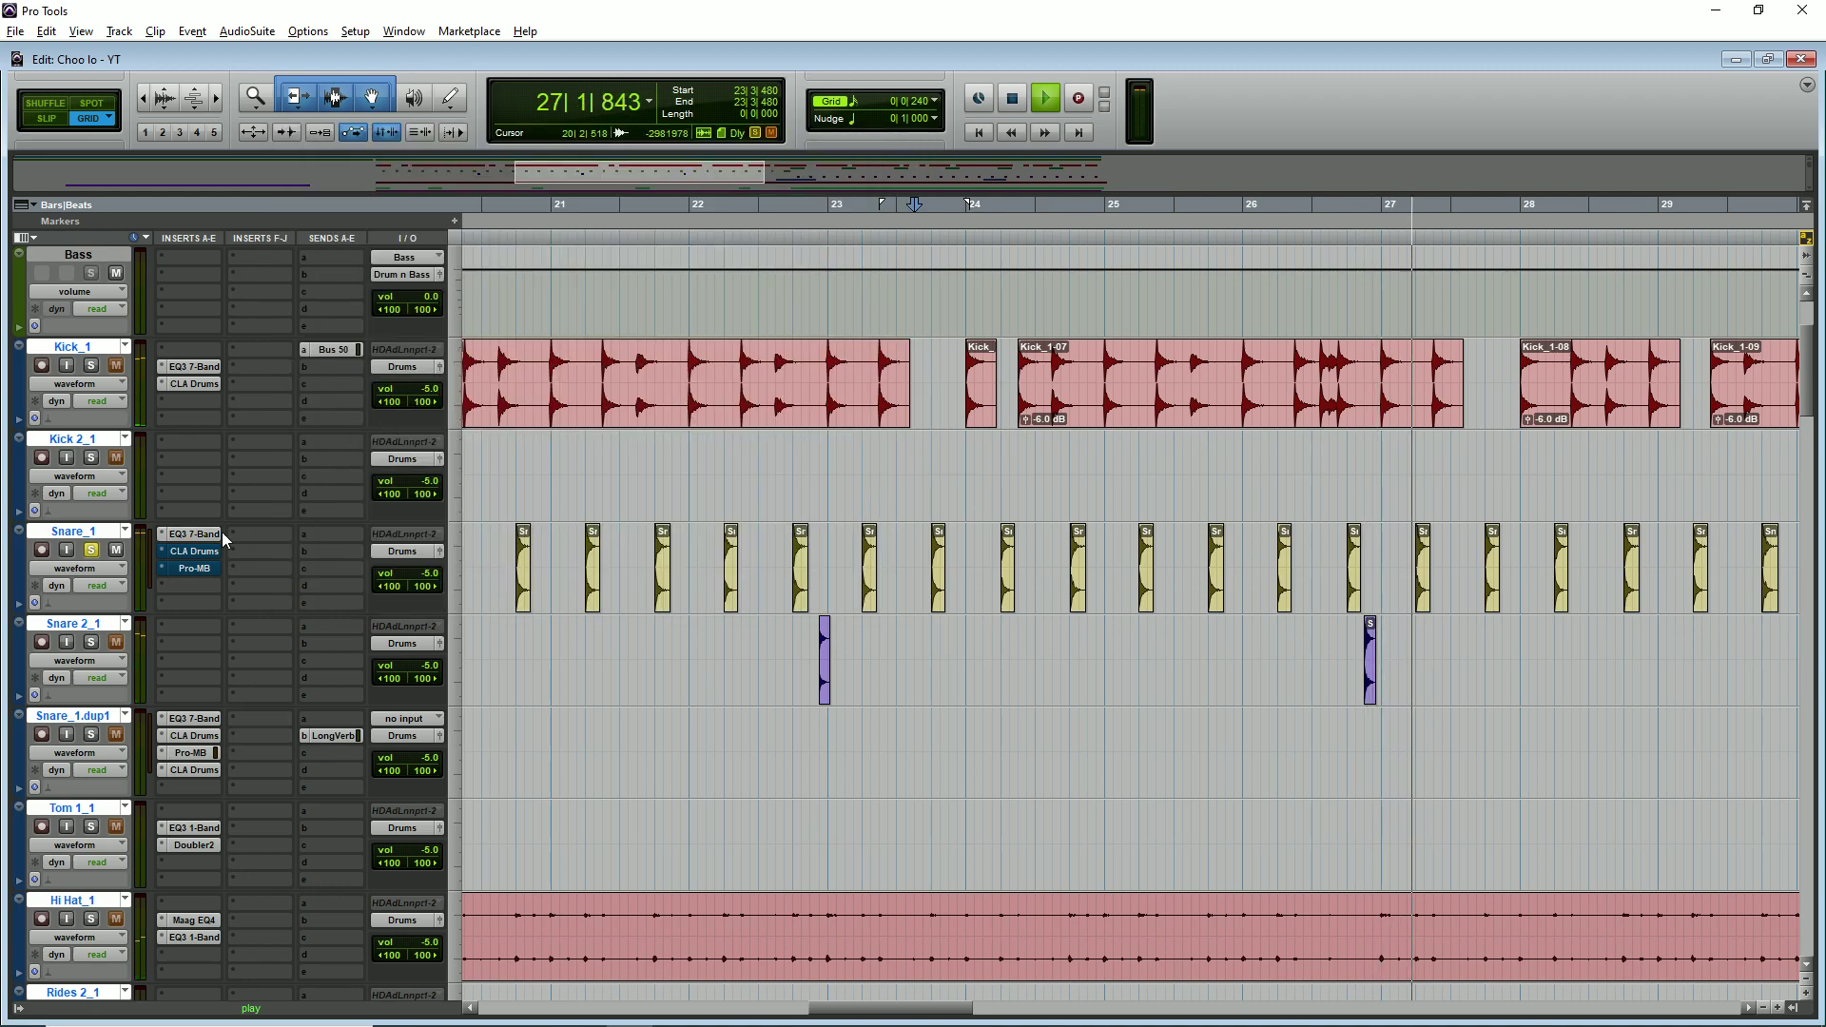
- Audition Snare_1 with CLA Drums active, examine its Treble fader, and close the plug-in
click(209, 556)
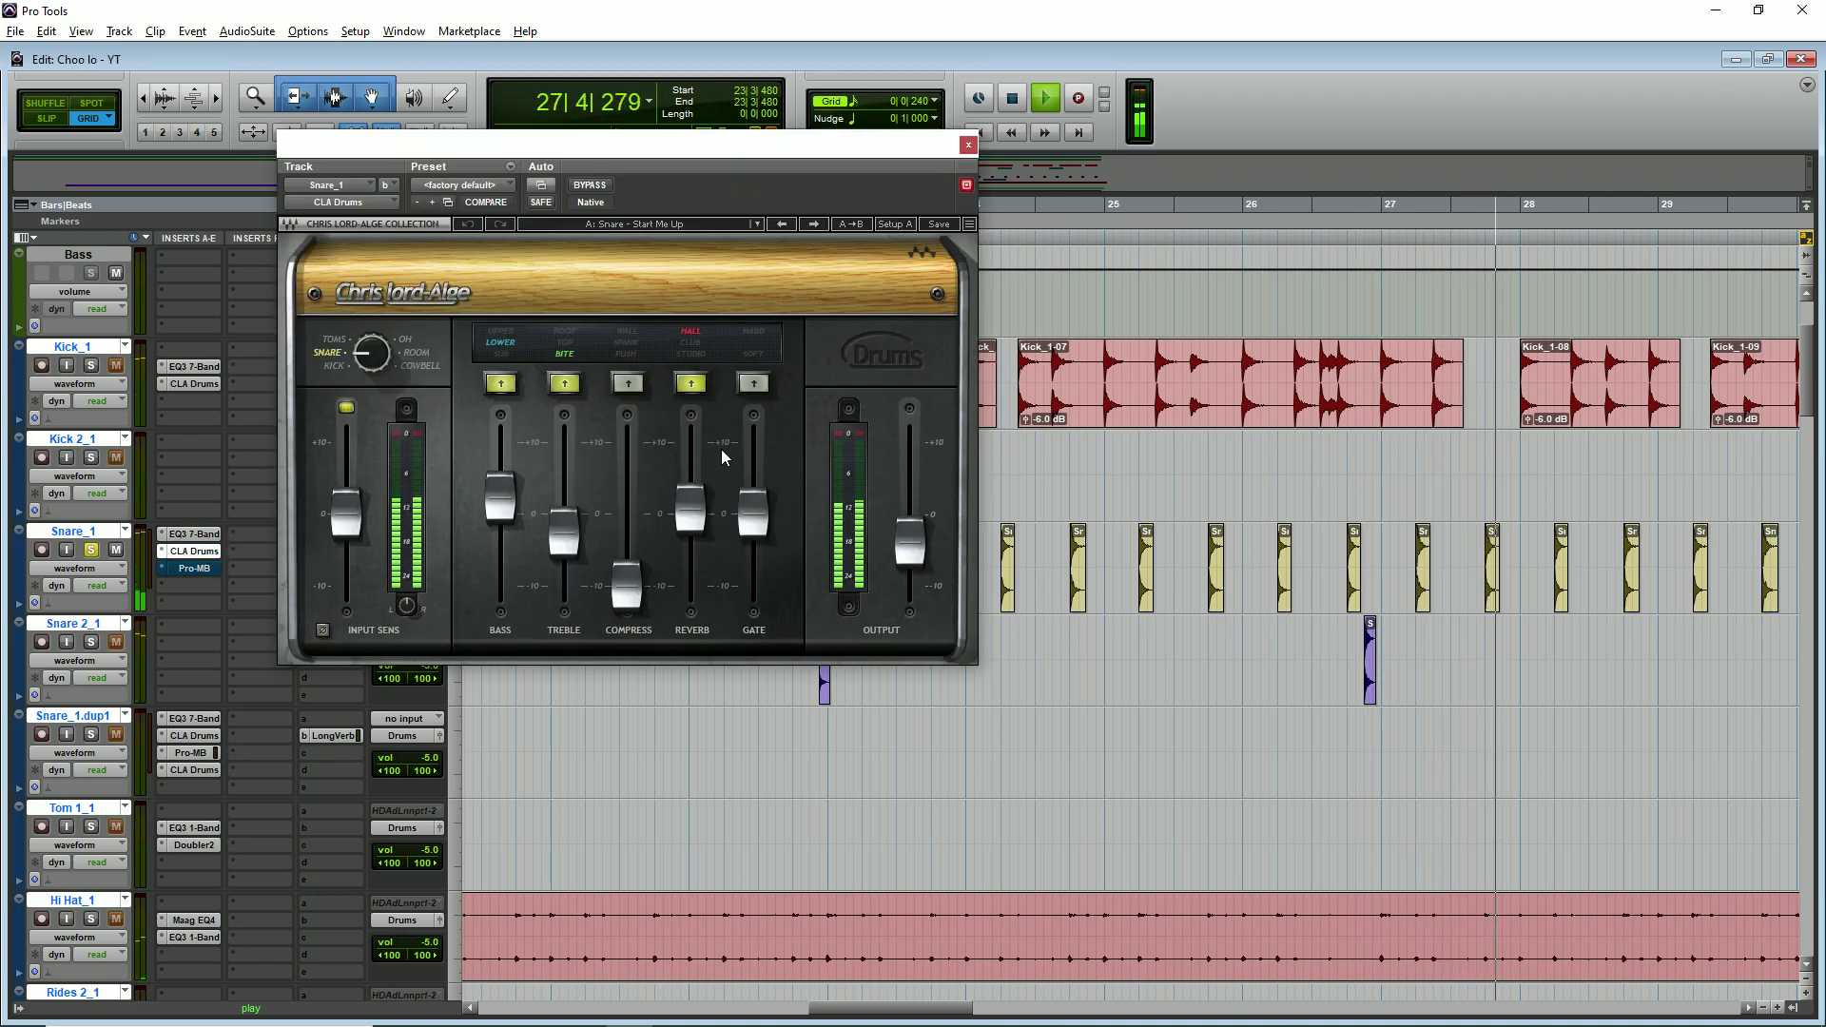
drag(679, 160, 896, 142)
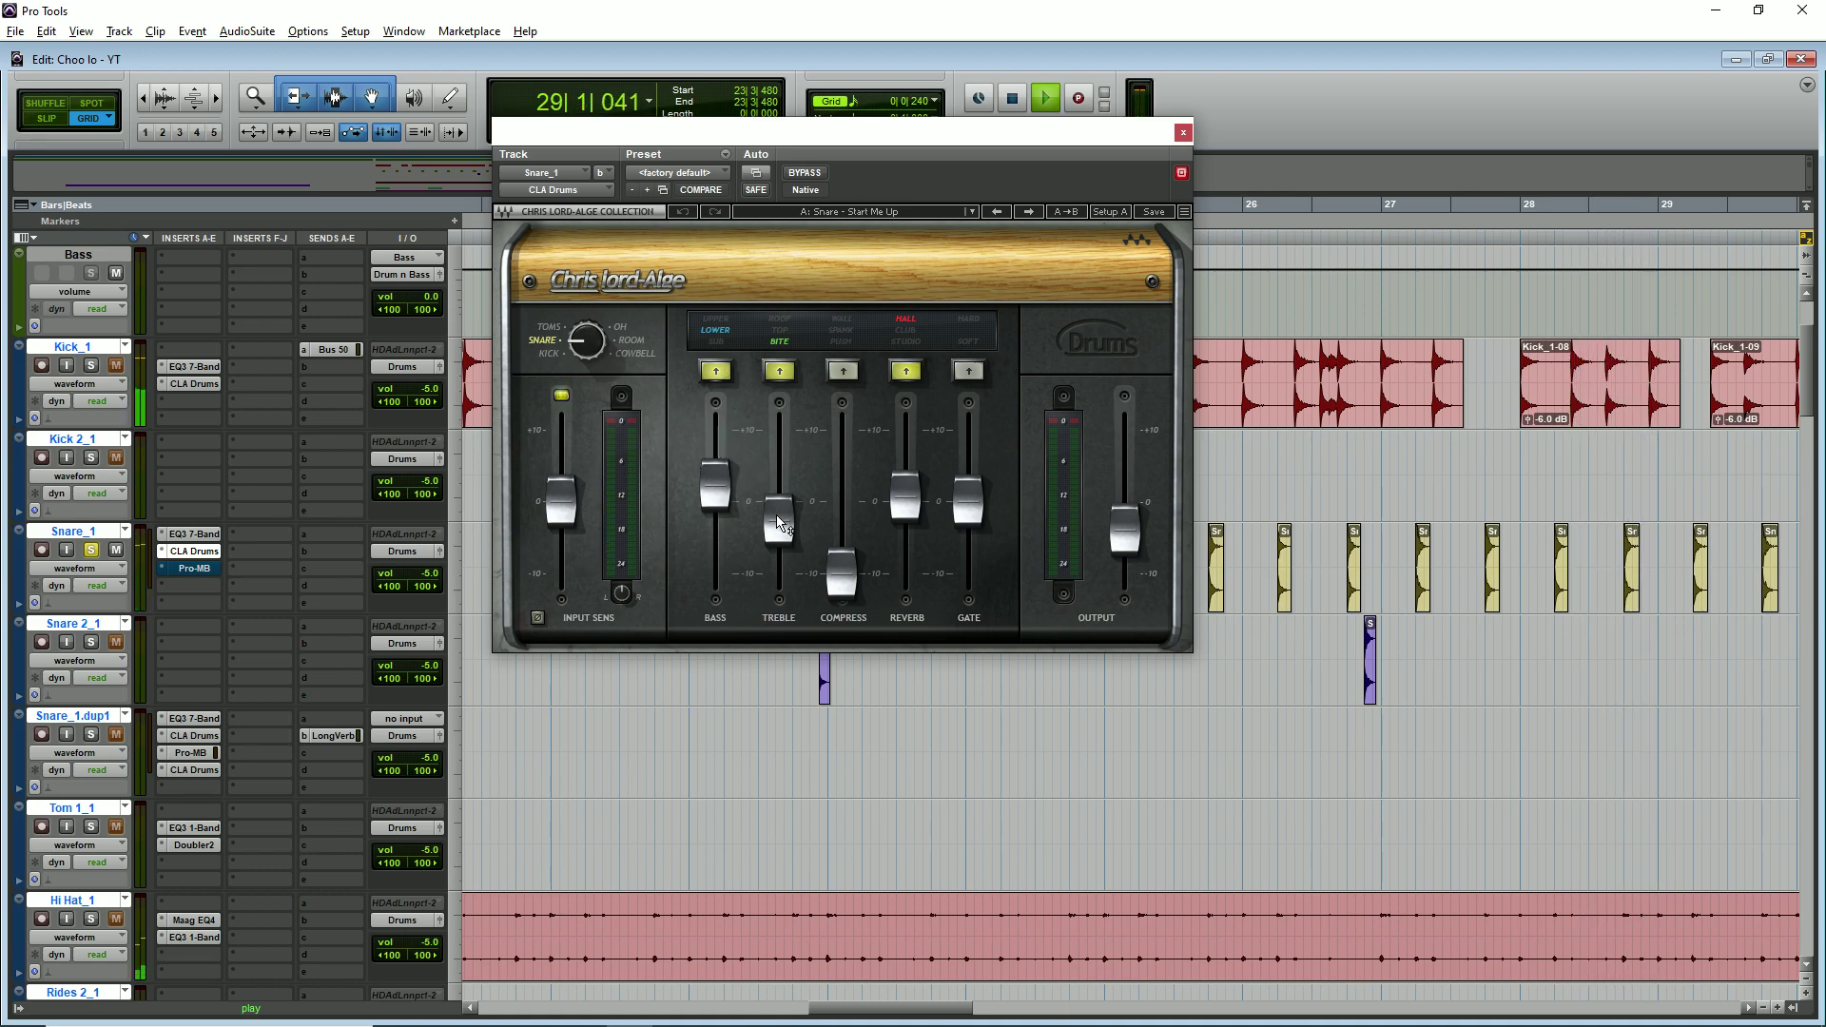
drag(779, 518, 780, 523)
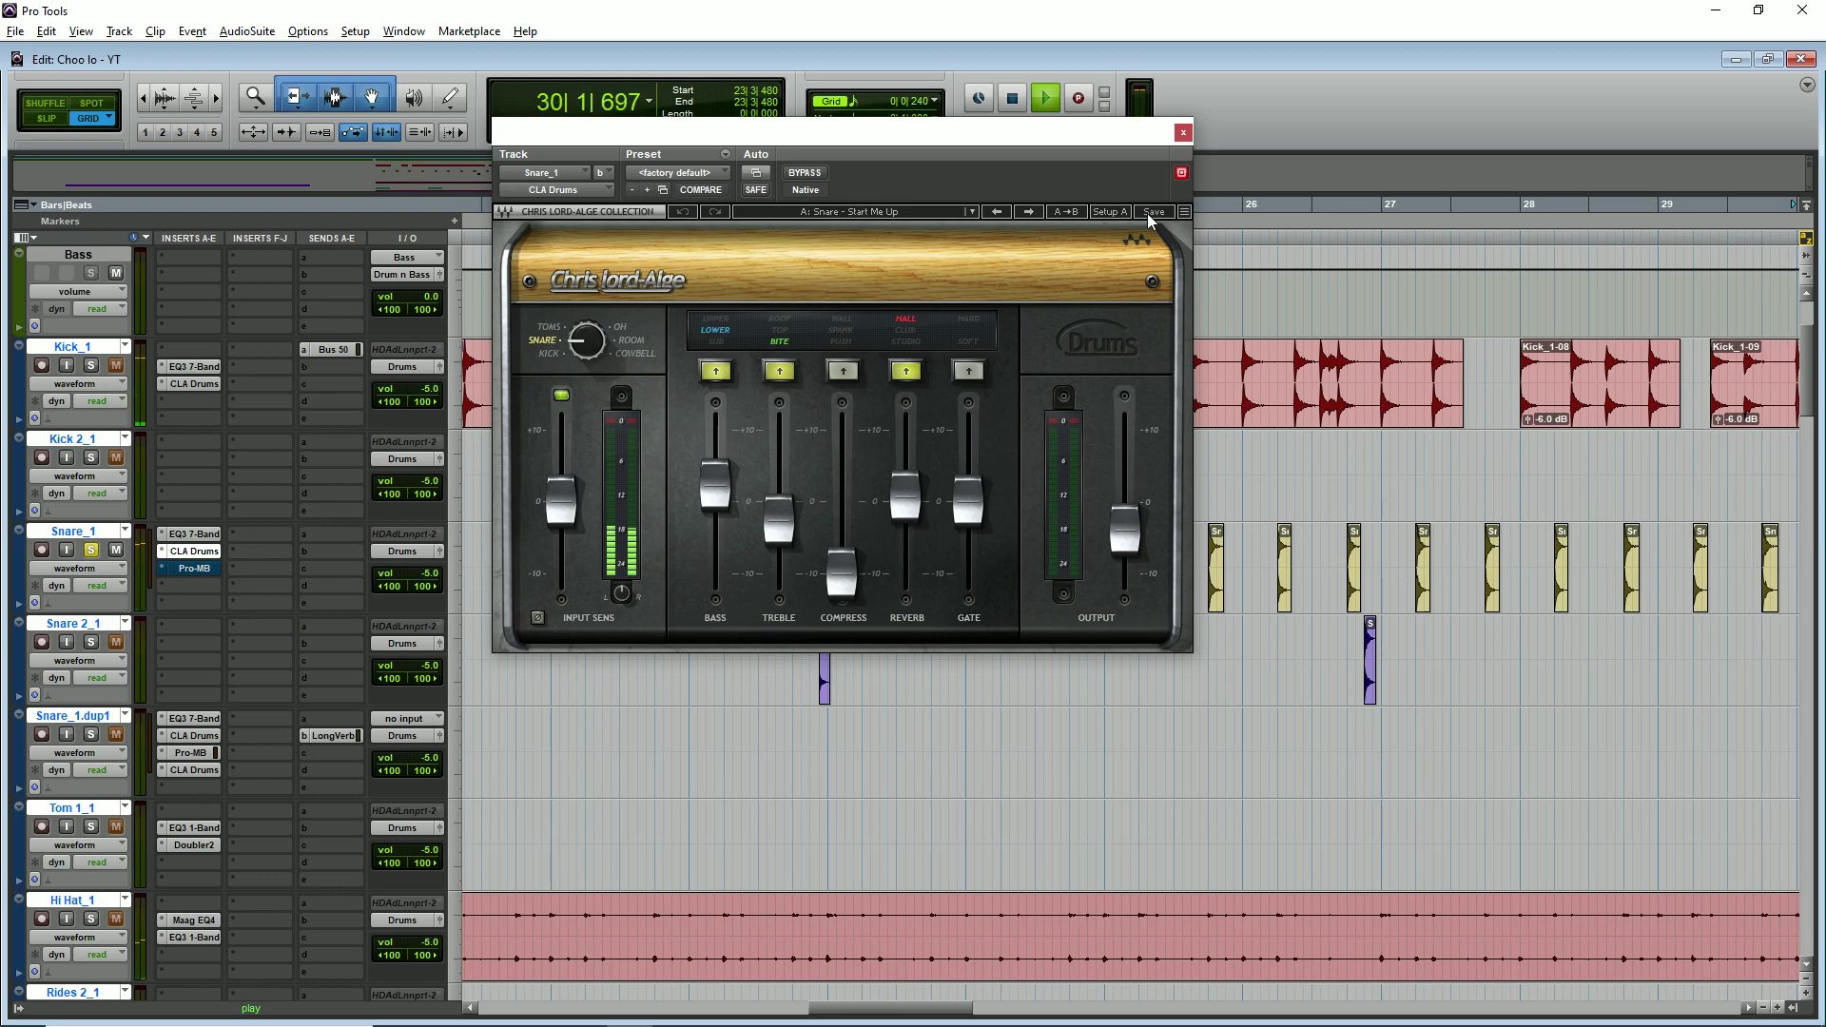
click(1184, 133)
- Restart playback of the soloed snare from bar 17, beat 3
key(ctrl+bracketleft)
key(ctrl+bracketleft)
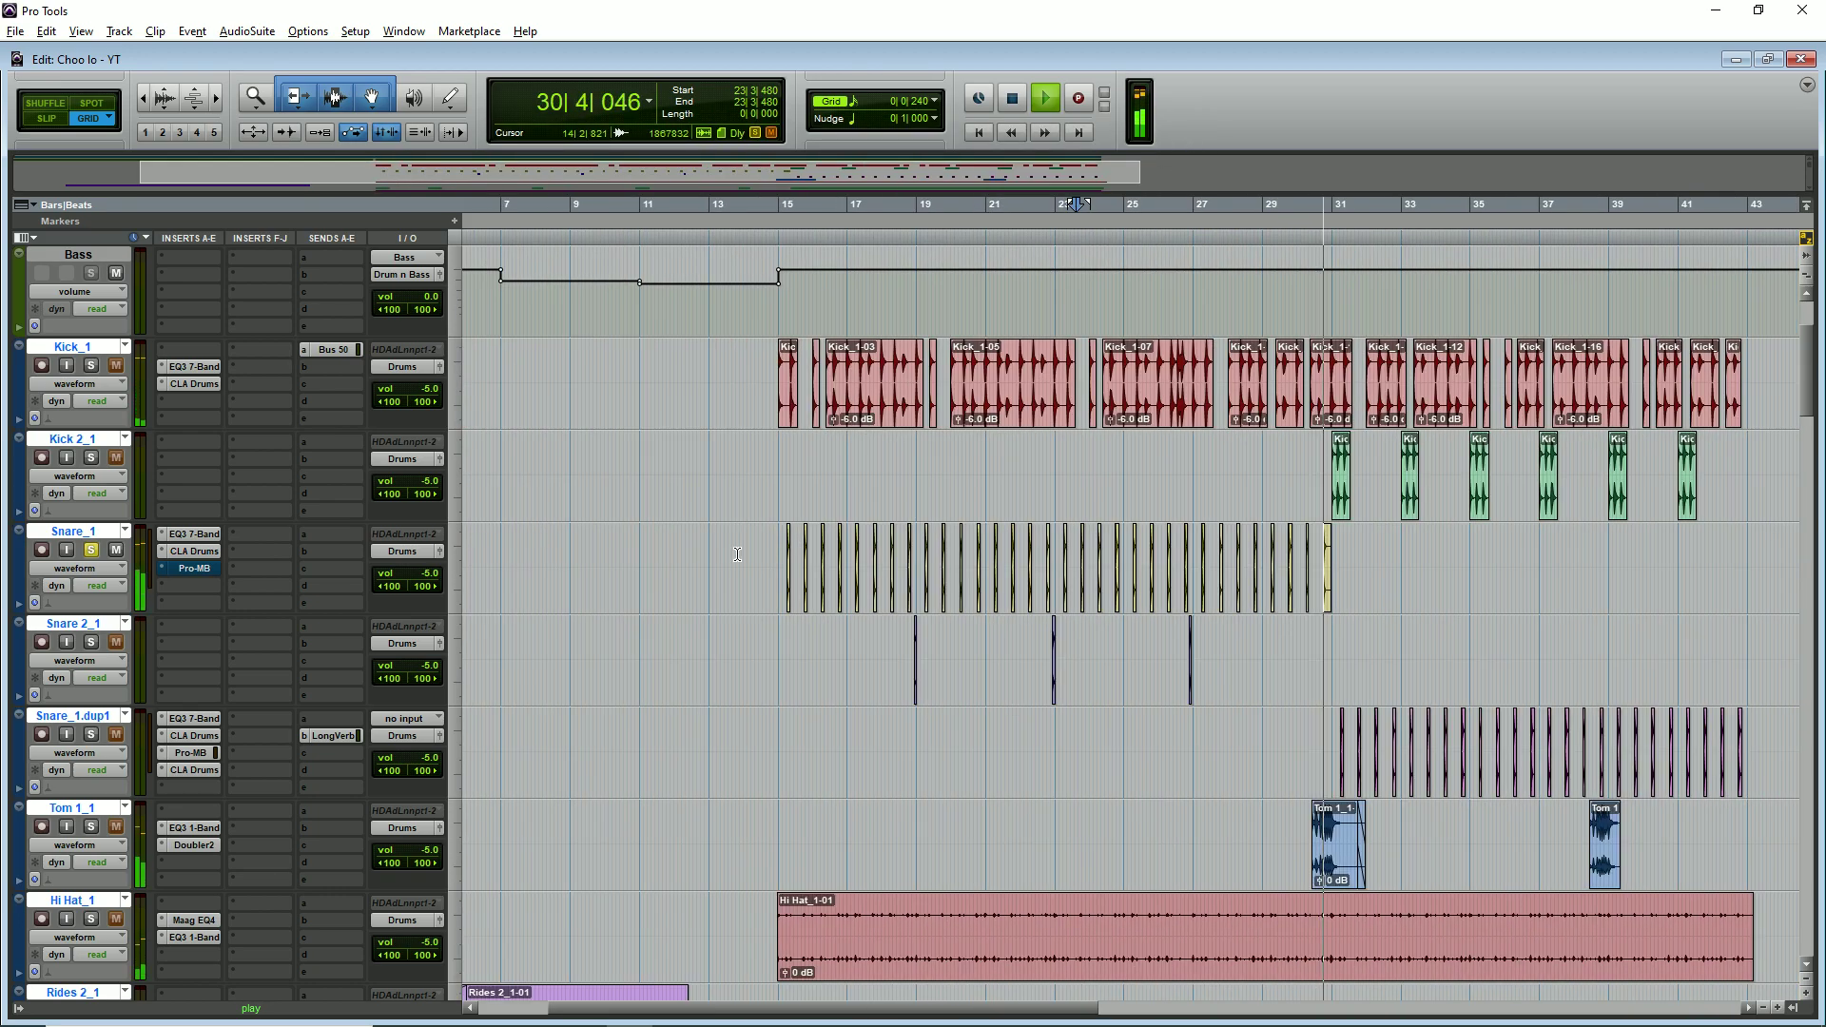
key(space)
click(870, 642)
key(ctrl+bracketright)
key(ctrl+bracketright)
key(space)
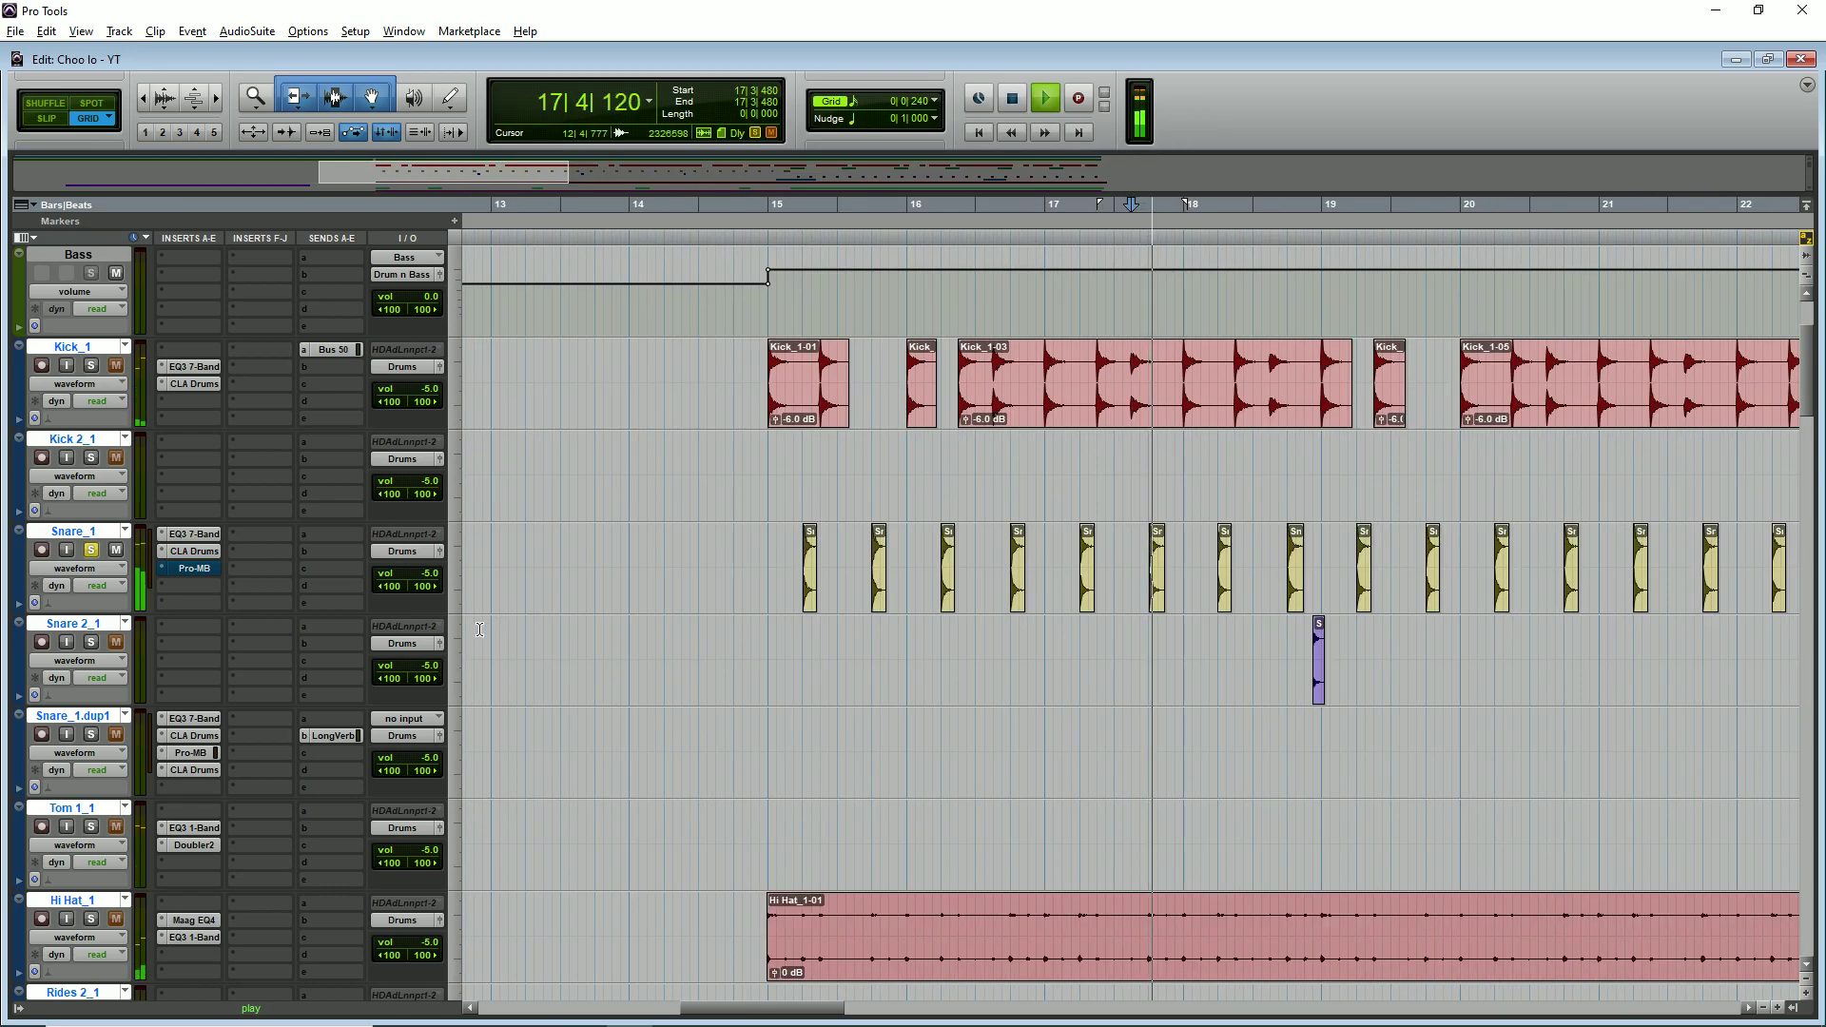
- Enable Pro-MB on Snare_1, compare the sound with Band 2 off and on, and close the plug-in with playback stopped
click(195, 567)
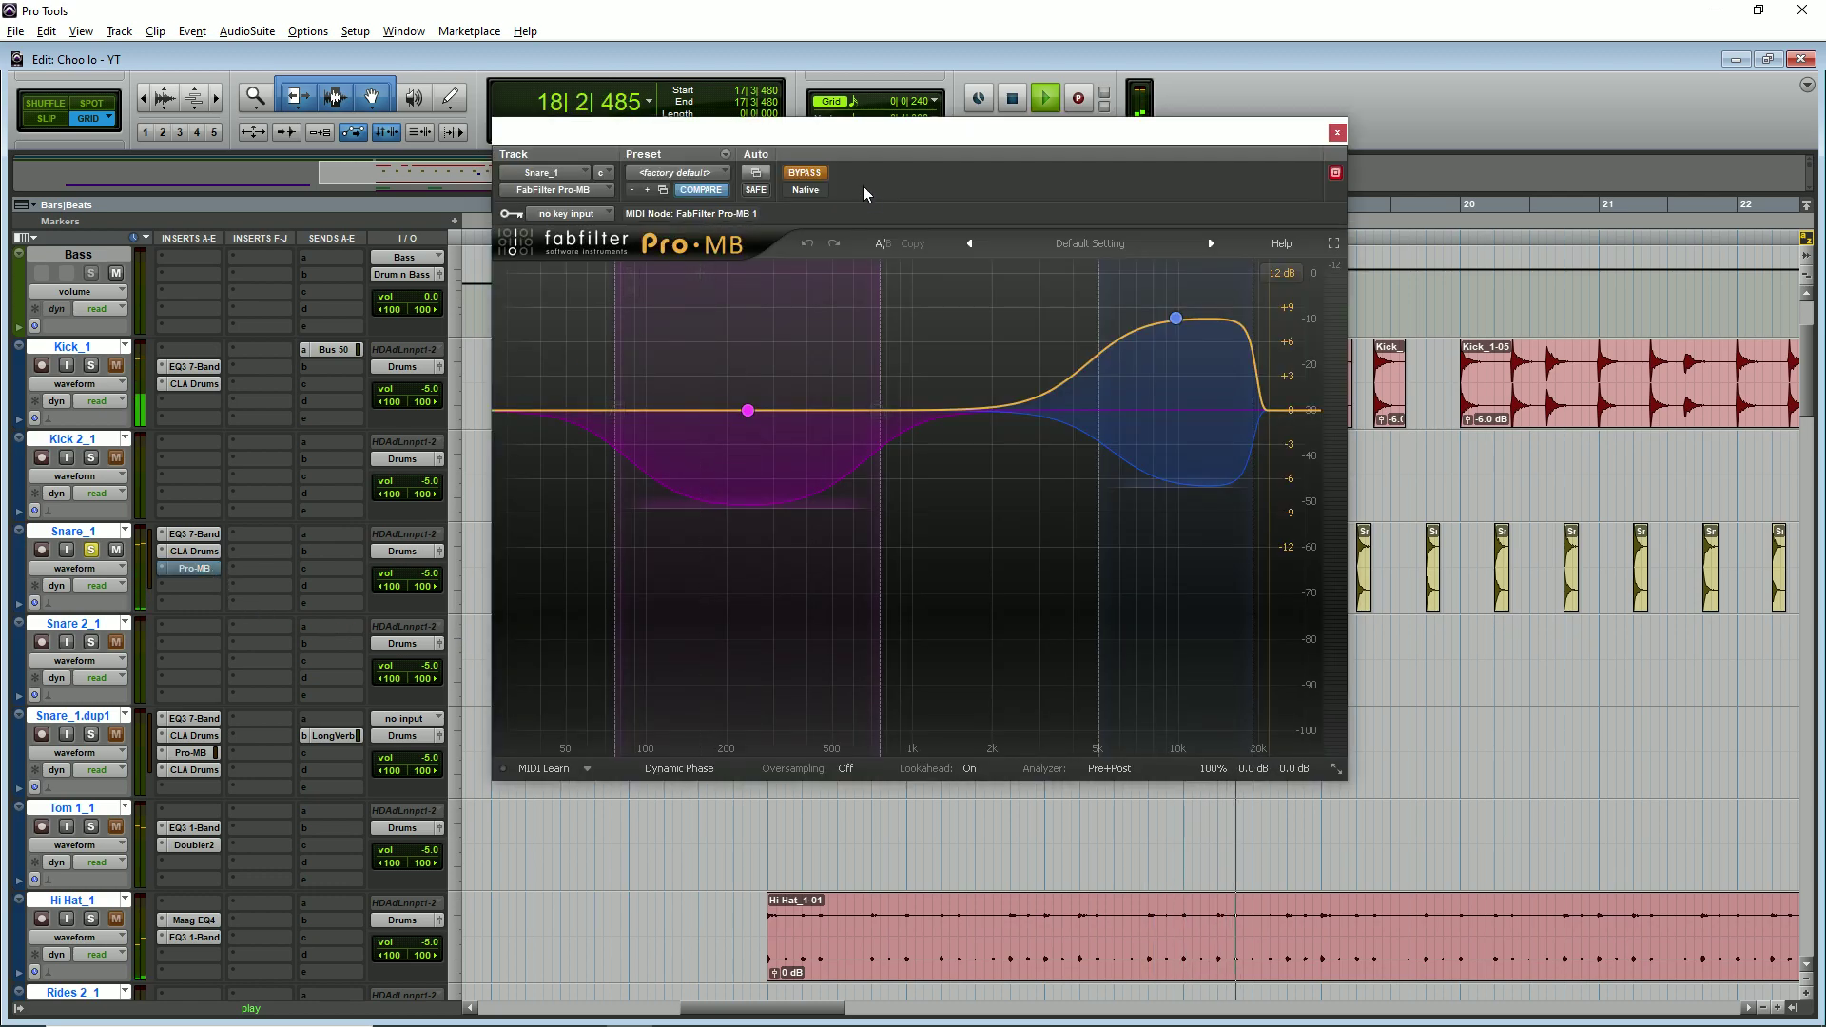
drag(937, 123, 715, 118)
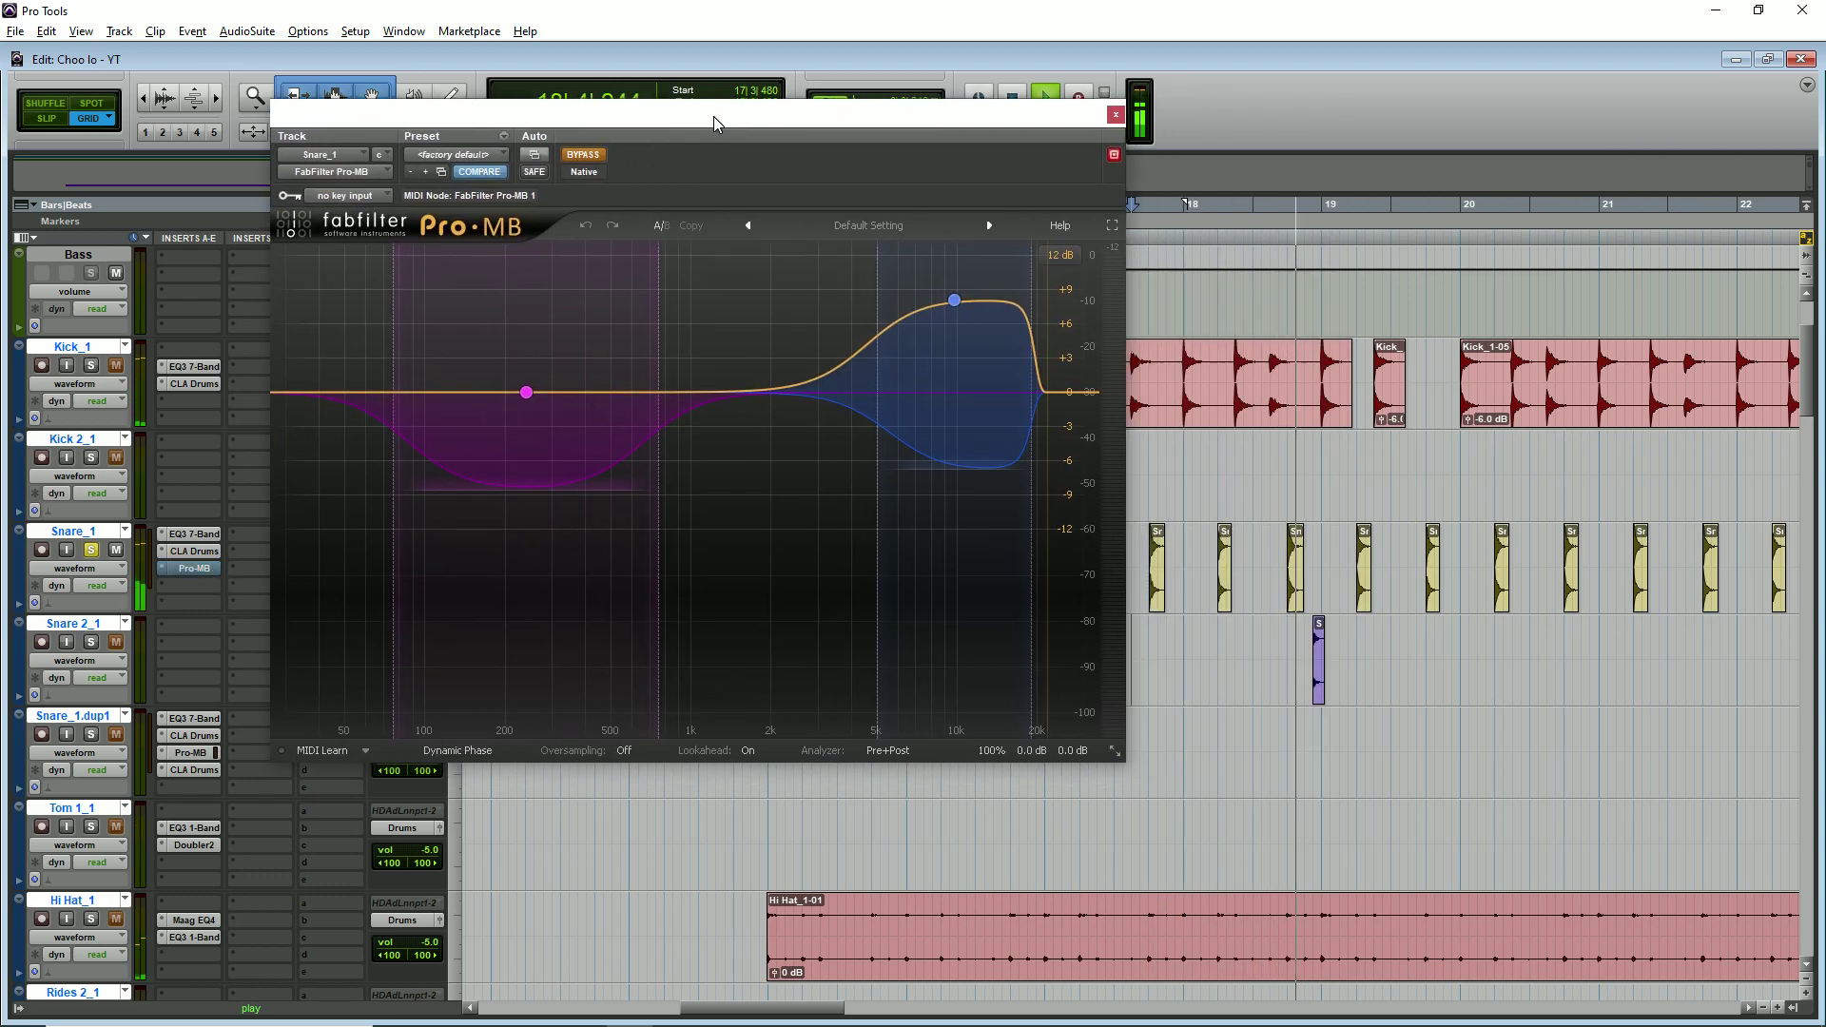
click(583, 155)
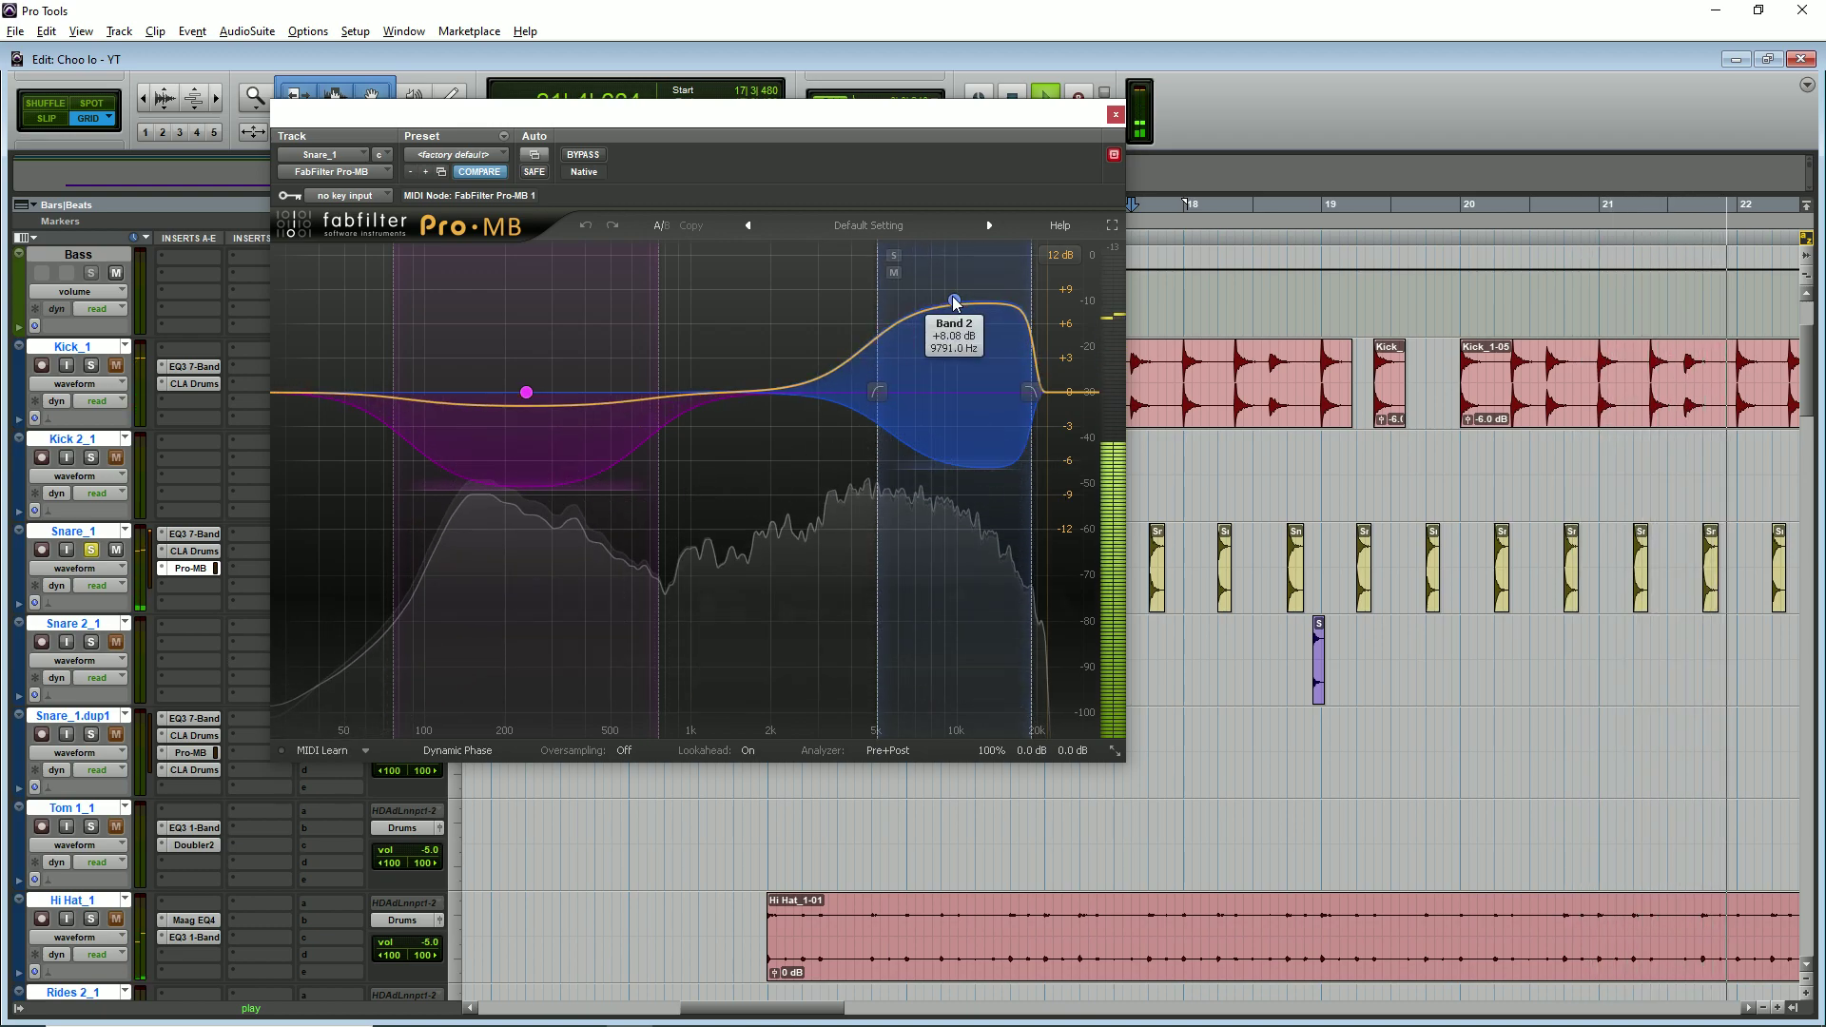
click(686, 578)
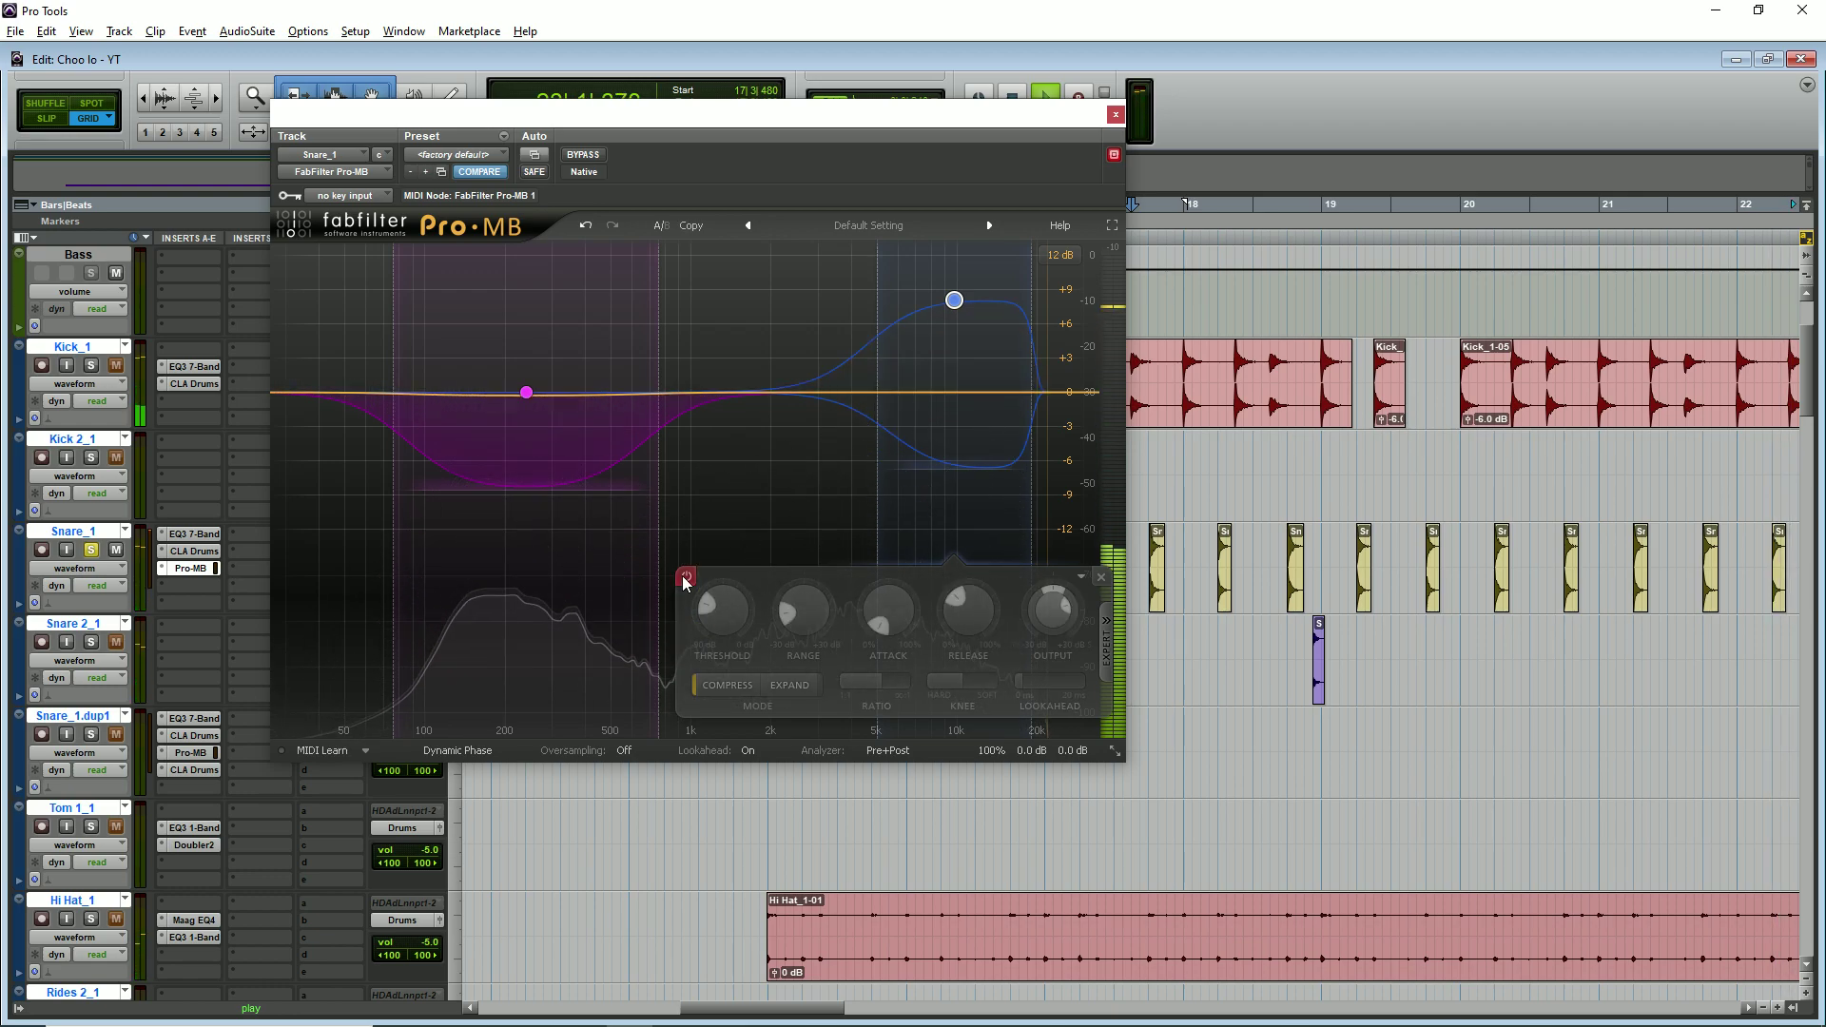
click(686, 577)
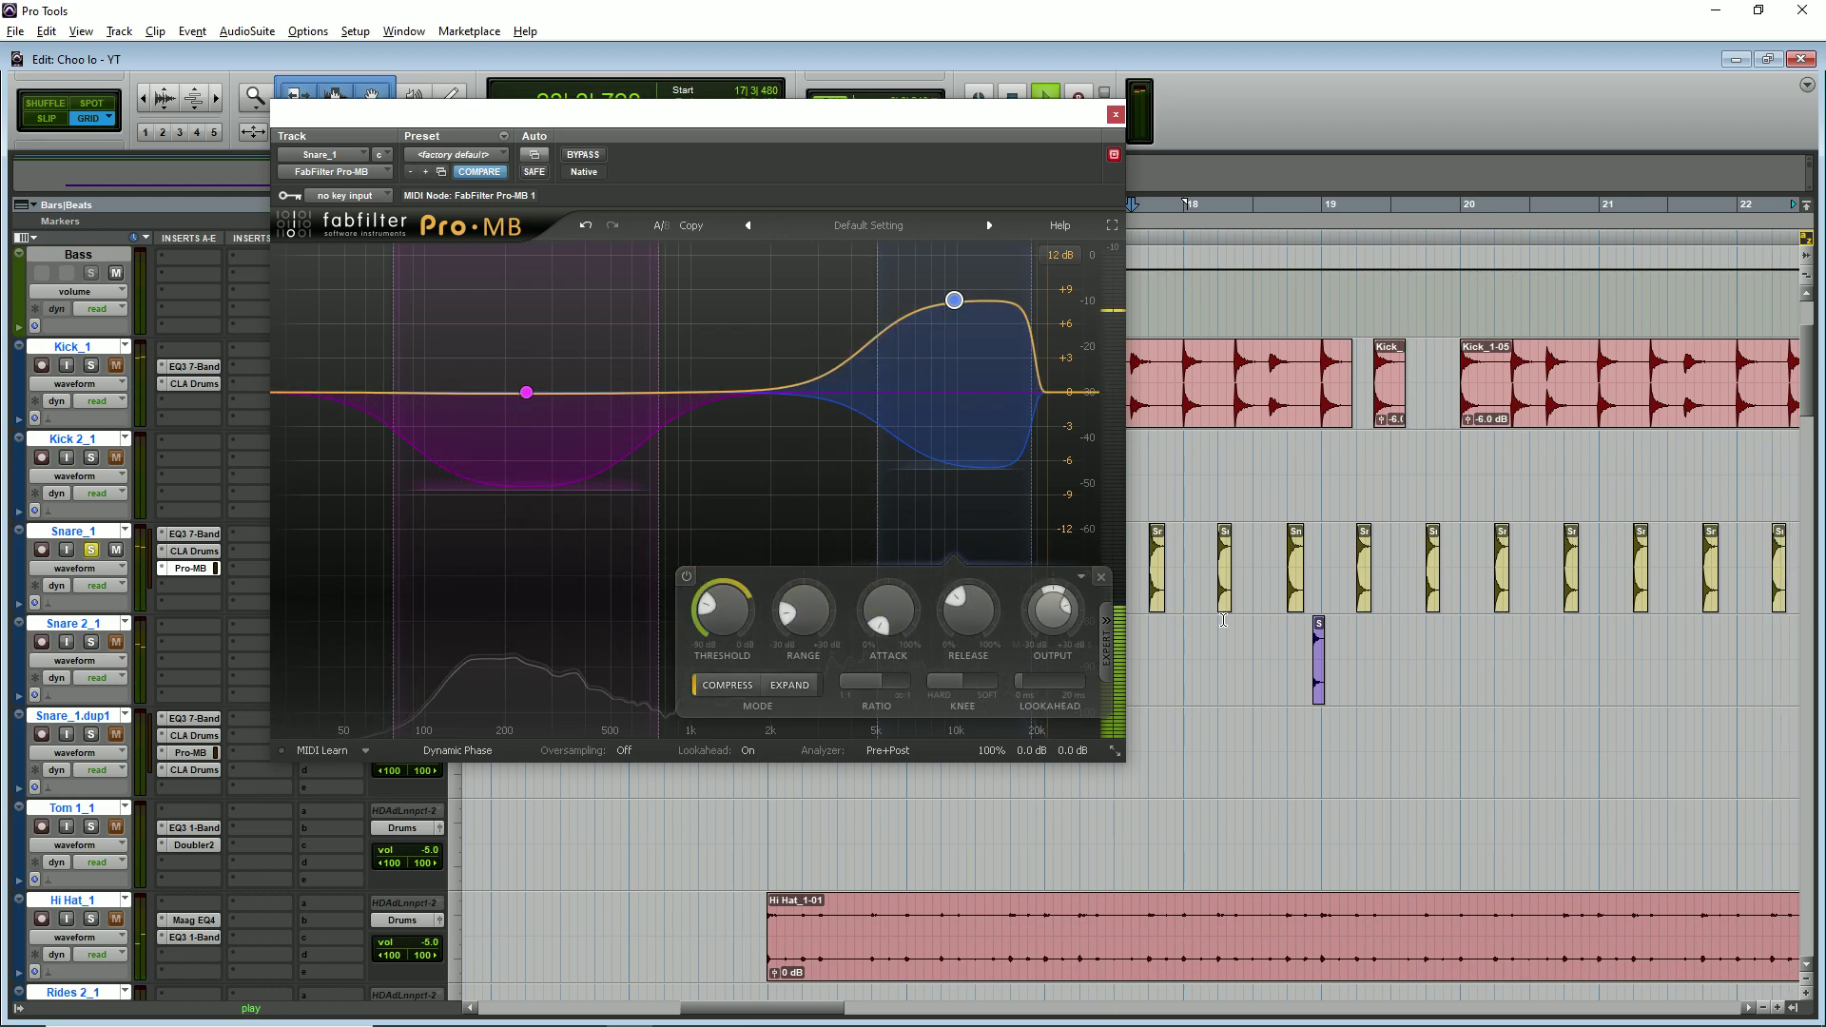
key(space)
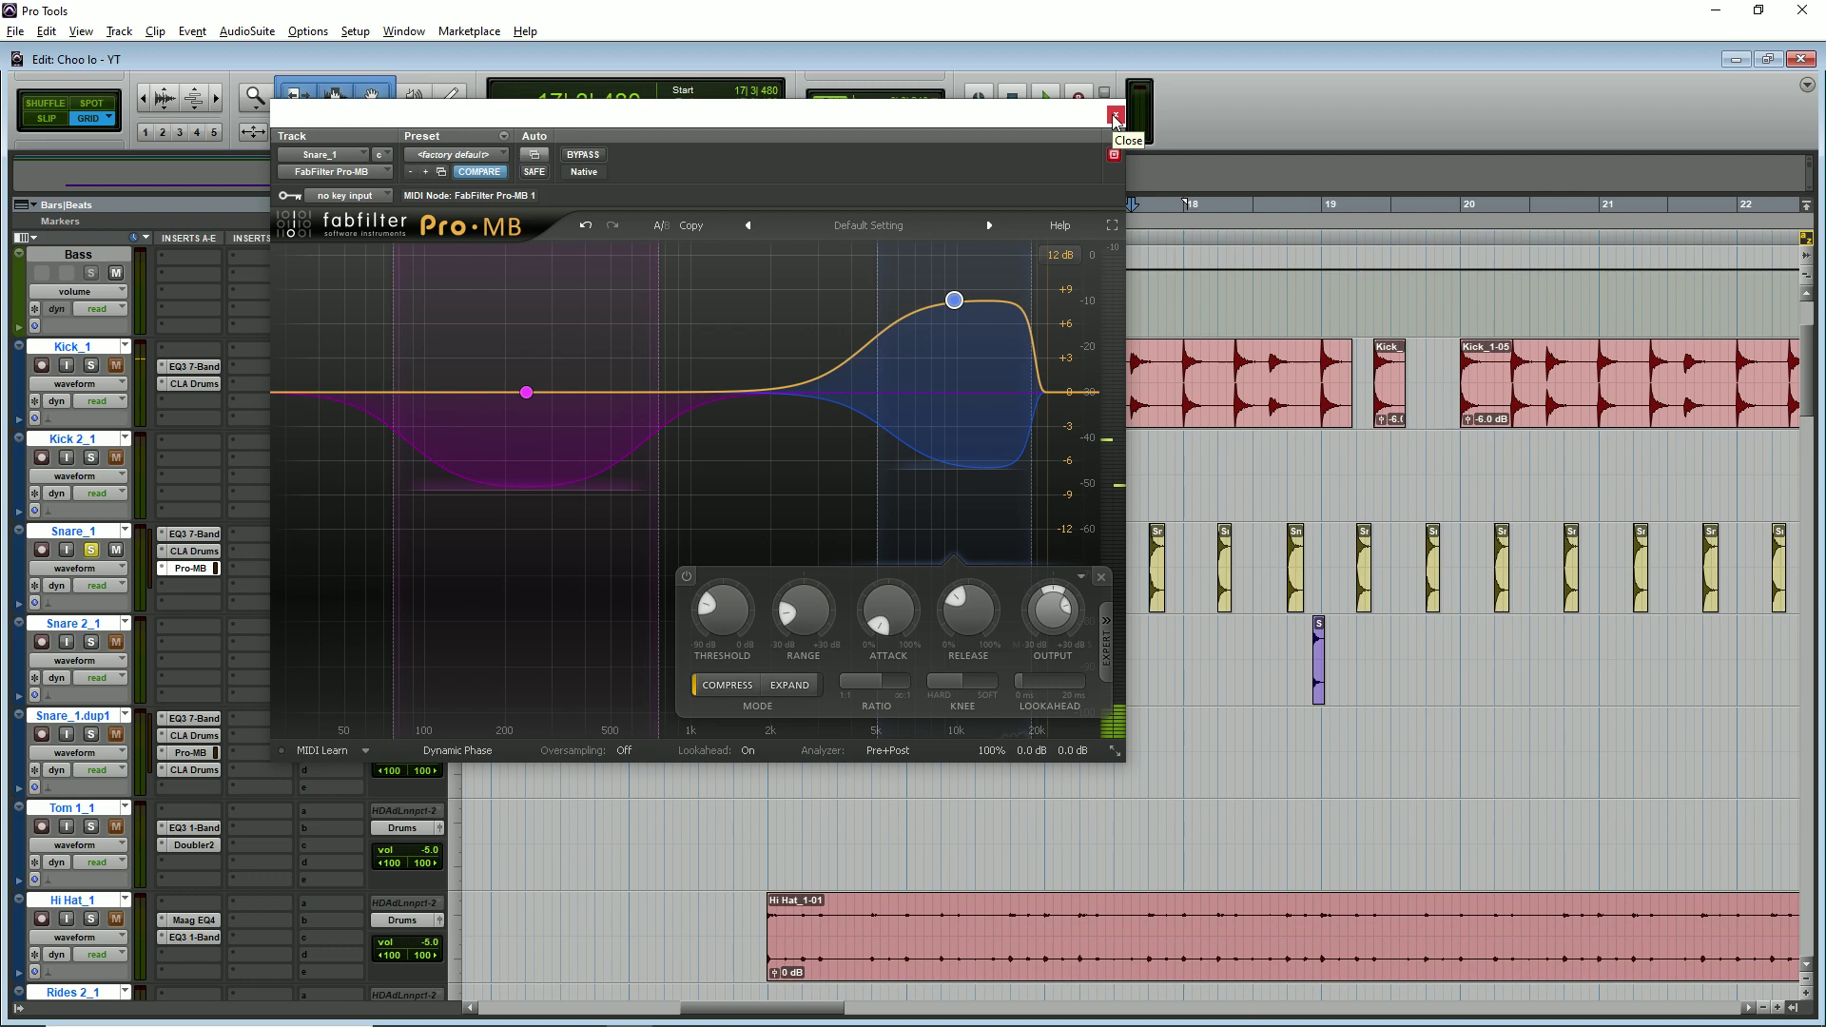
click(1114, 115)
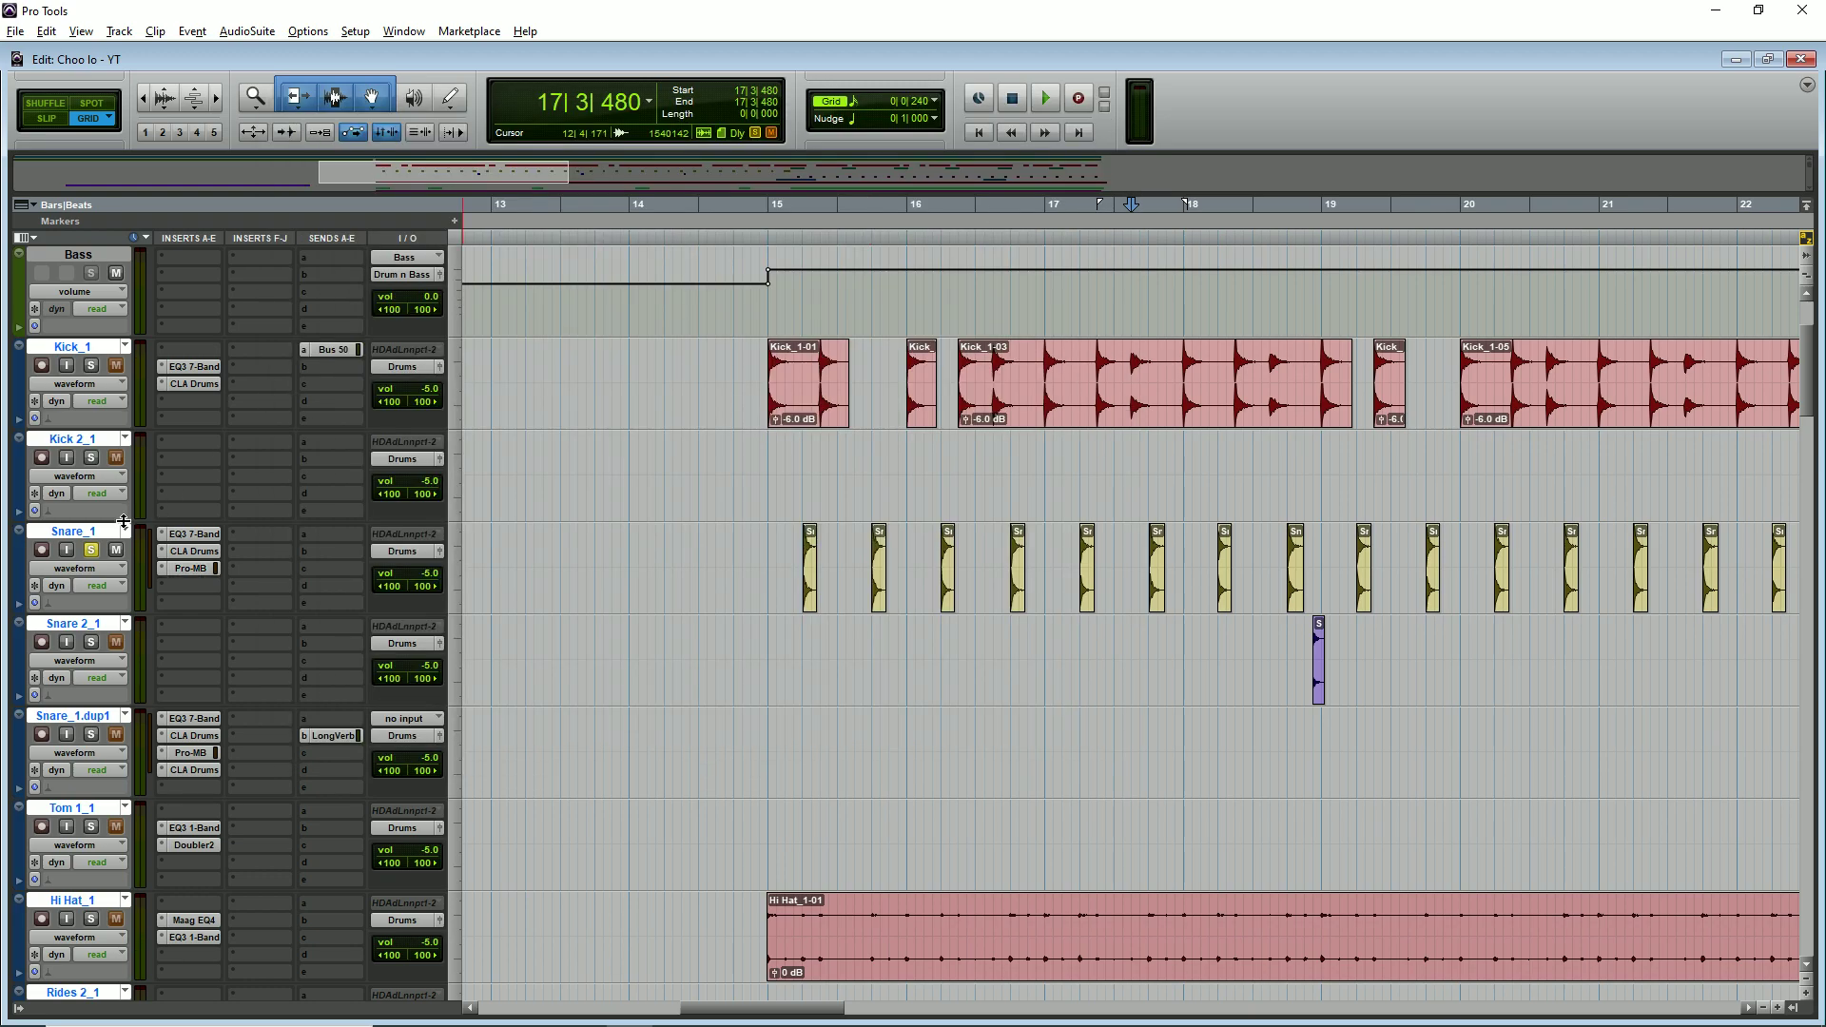
- Highlight the Snare 2_1 range from bar 18, beat 2 to bar 30, beat 1
key(r)
key(r)
scroll(970, 617, down, 1)
drag(1062, 587, 1469, 567)
key(r)
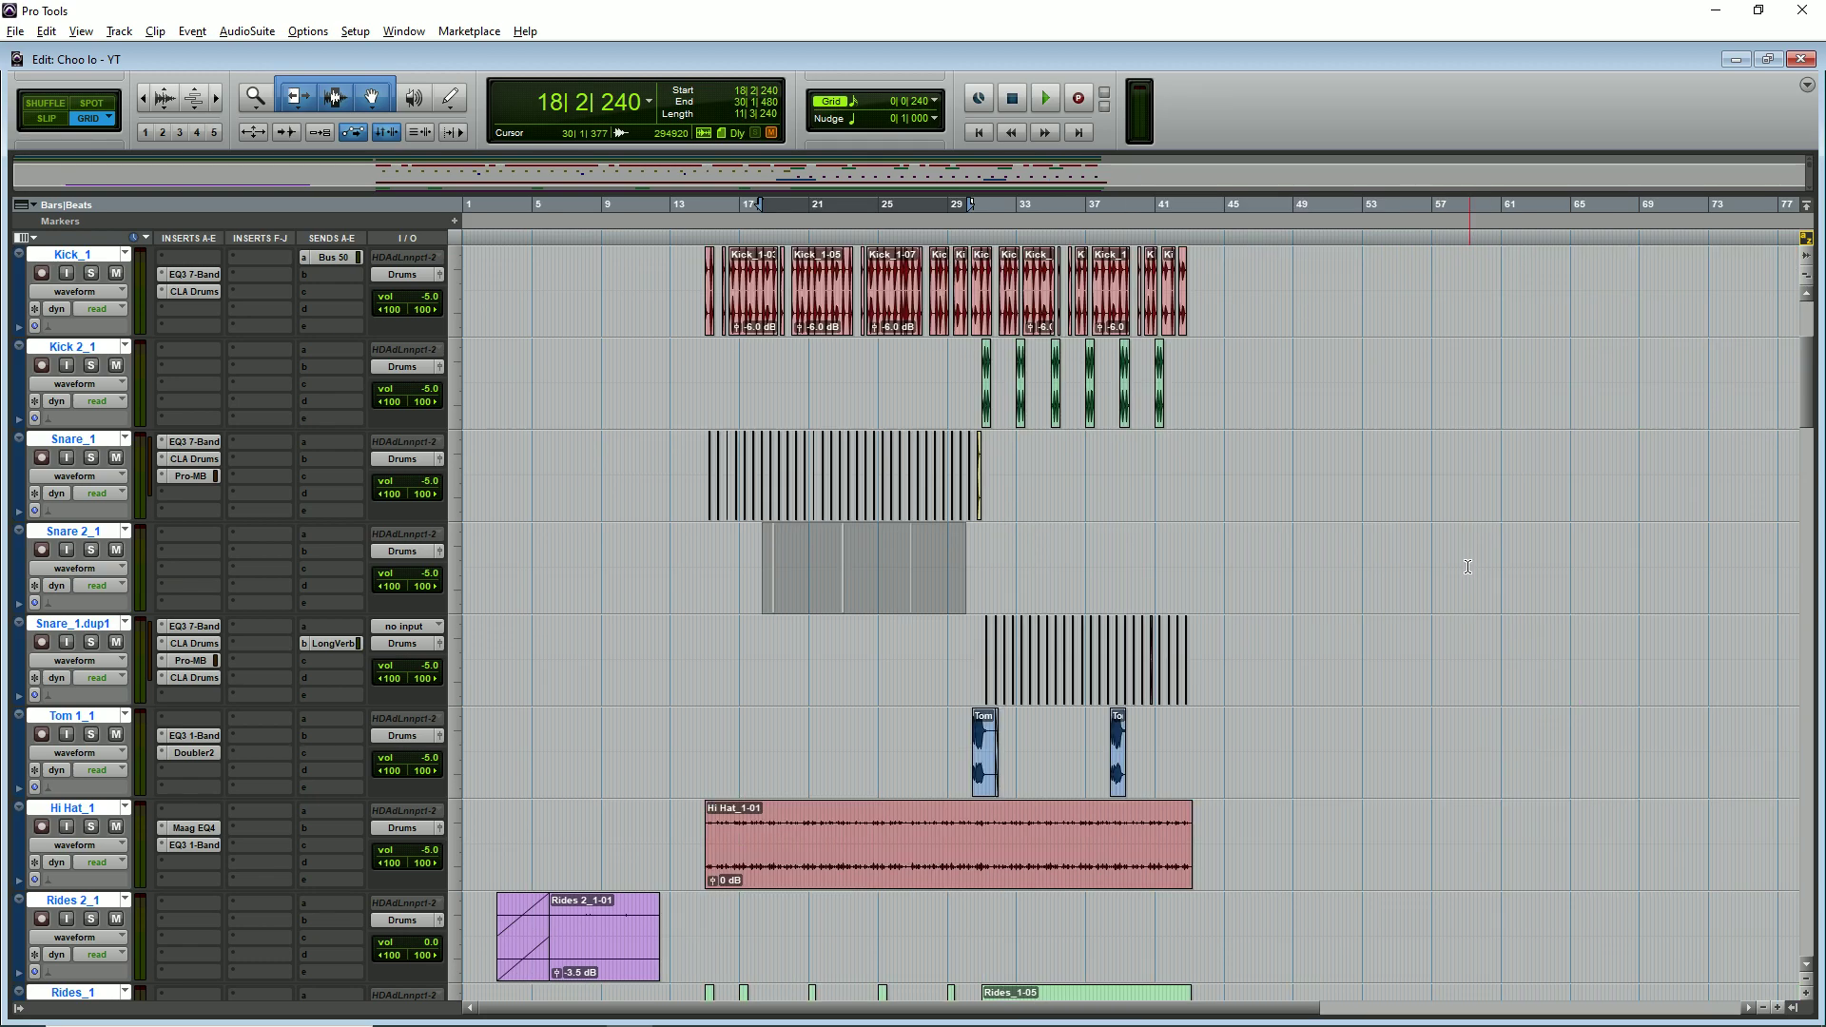
- Play the drums from bar 31, beat 1, solo the Snare_1.dup1 track, and stop playback
click(988, 558)
key(t)
key(t)
key(t)
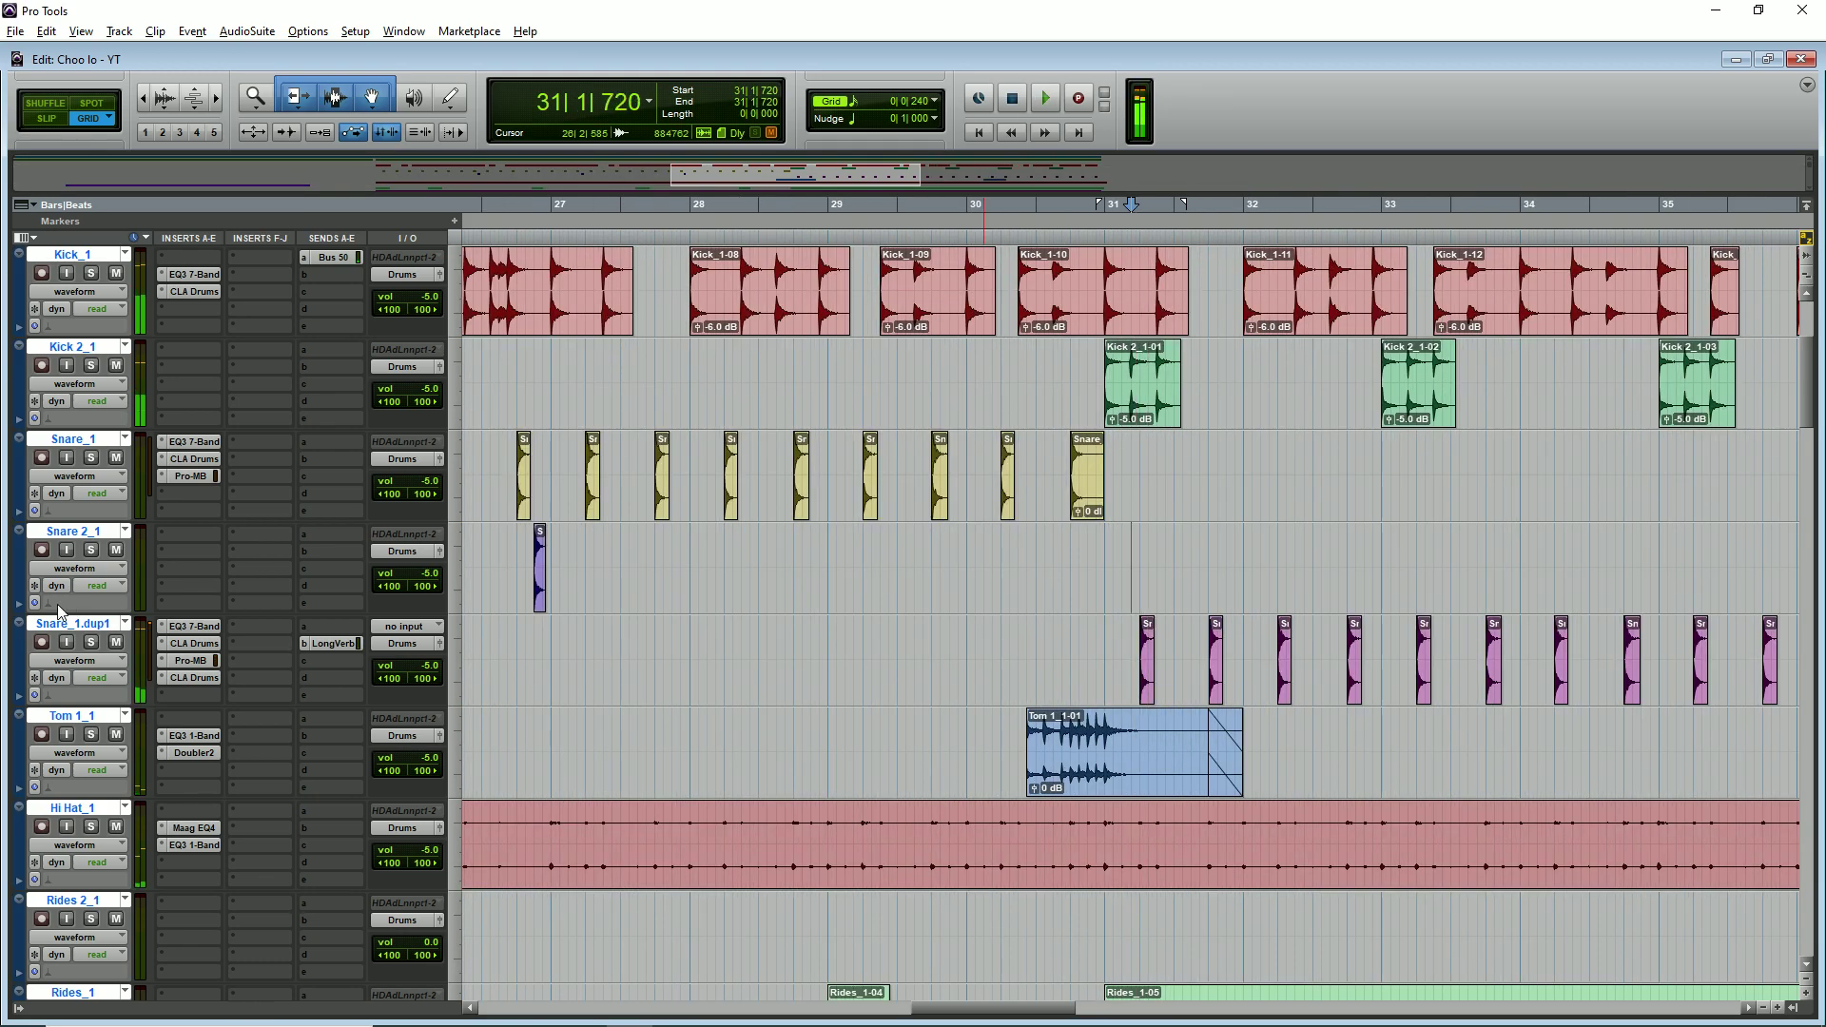
key(space)
key(t)
key(t)
key(space)
key(r)
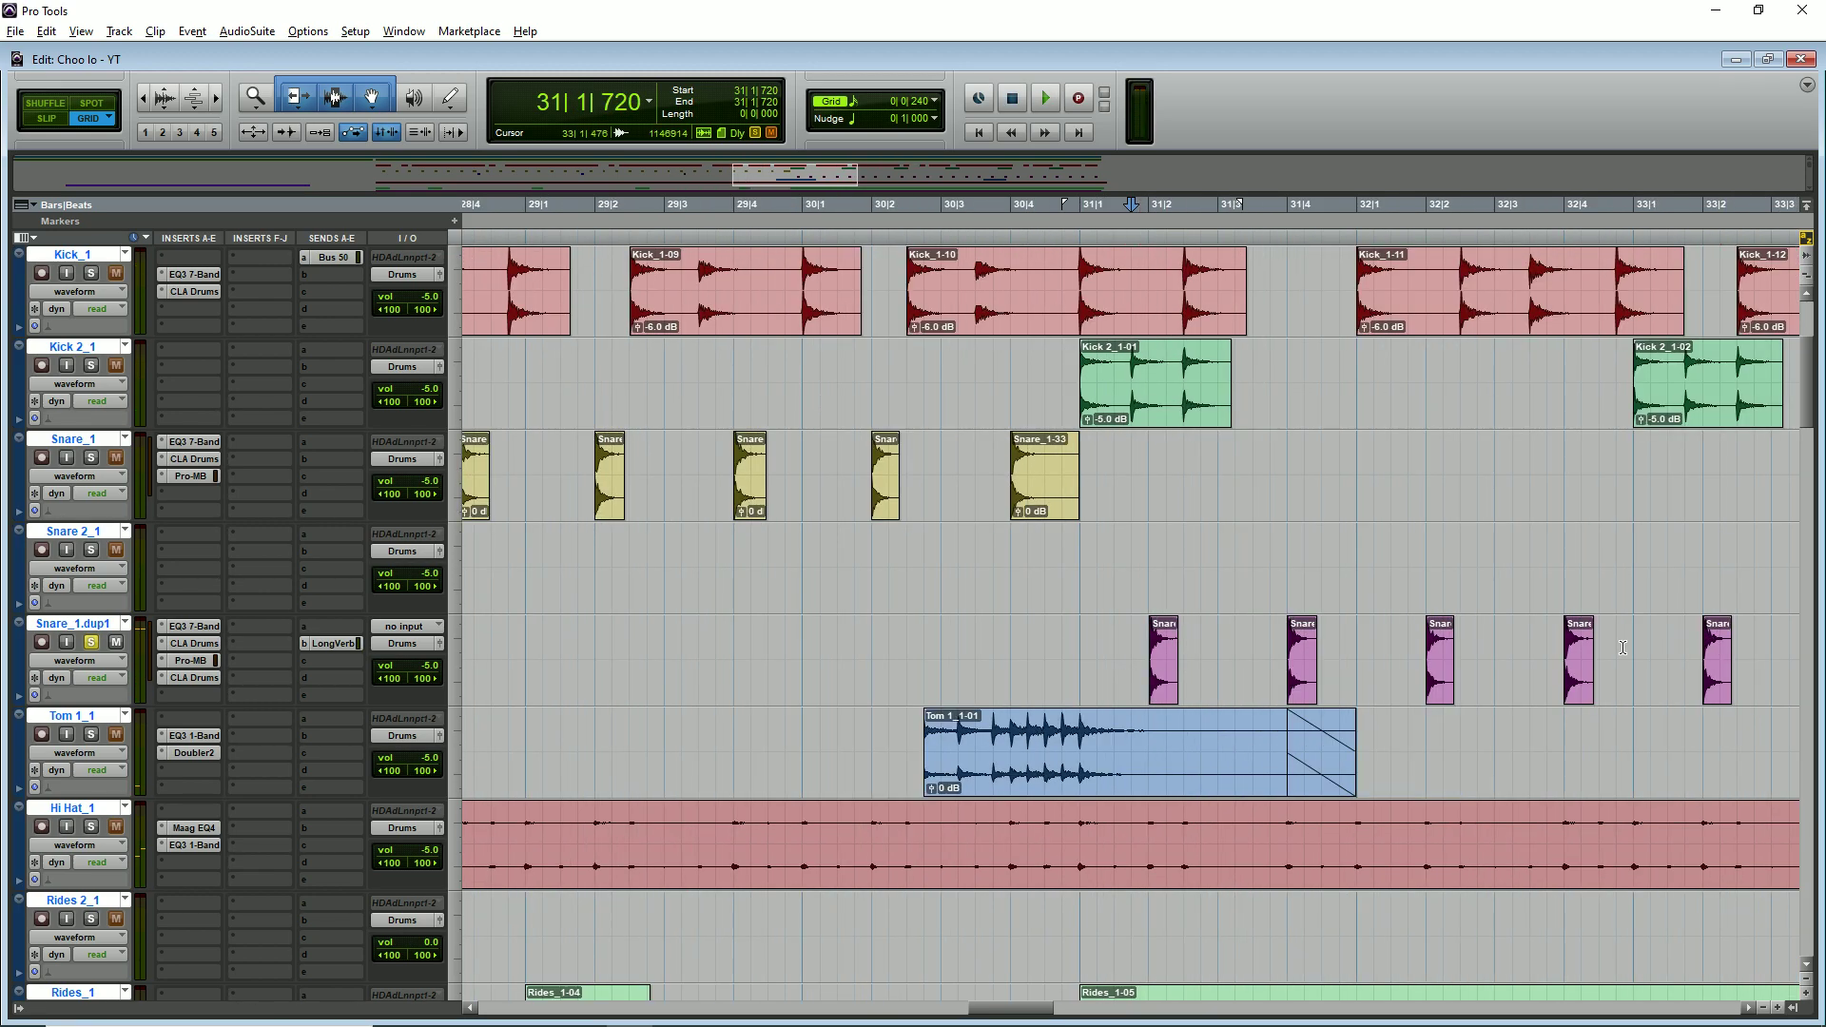
- Enable the EQ3 7-Band on Snare_1.dup1, compare its curve side by side with Snare_1's EQ, and close both windows
click(195, 629)
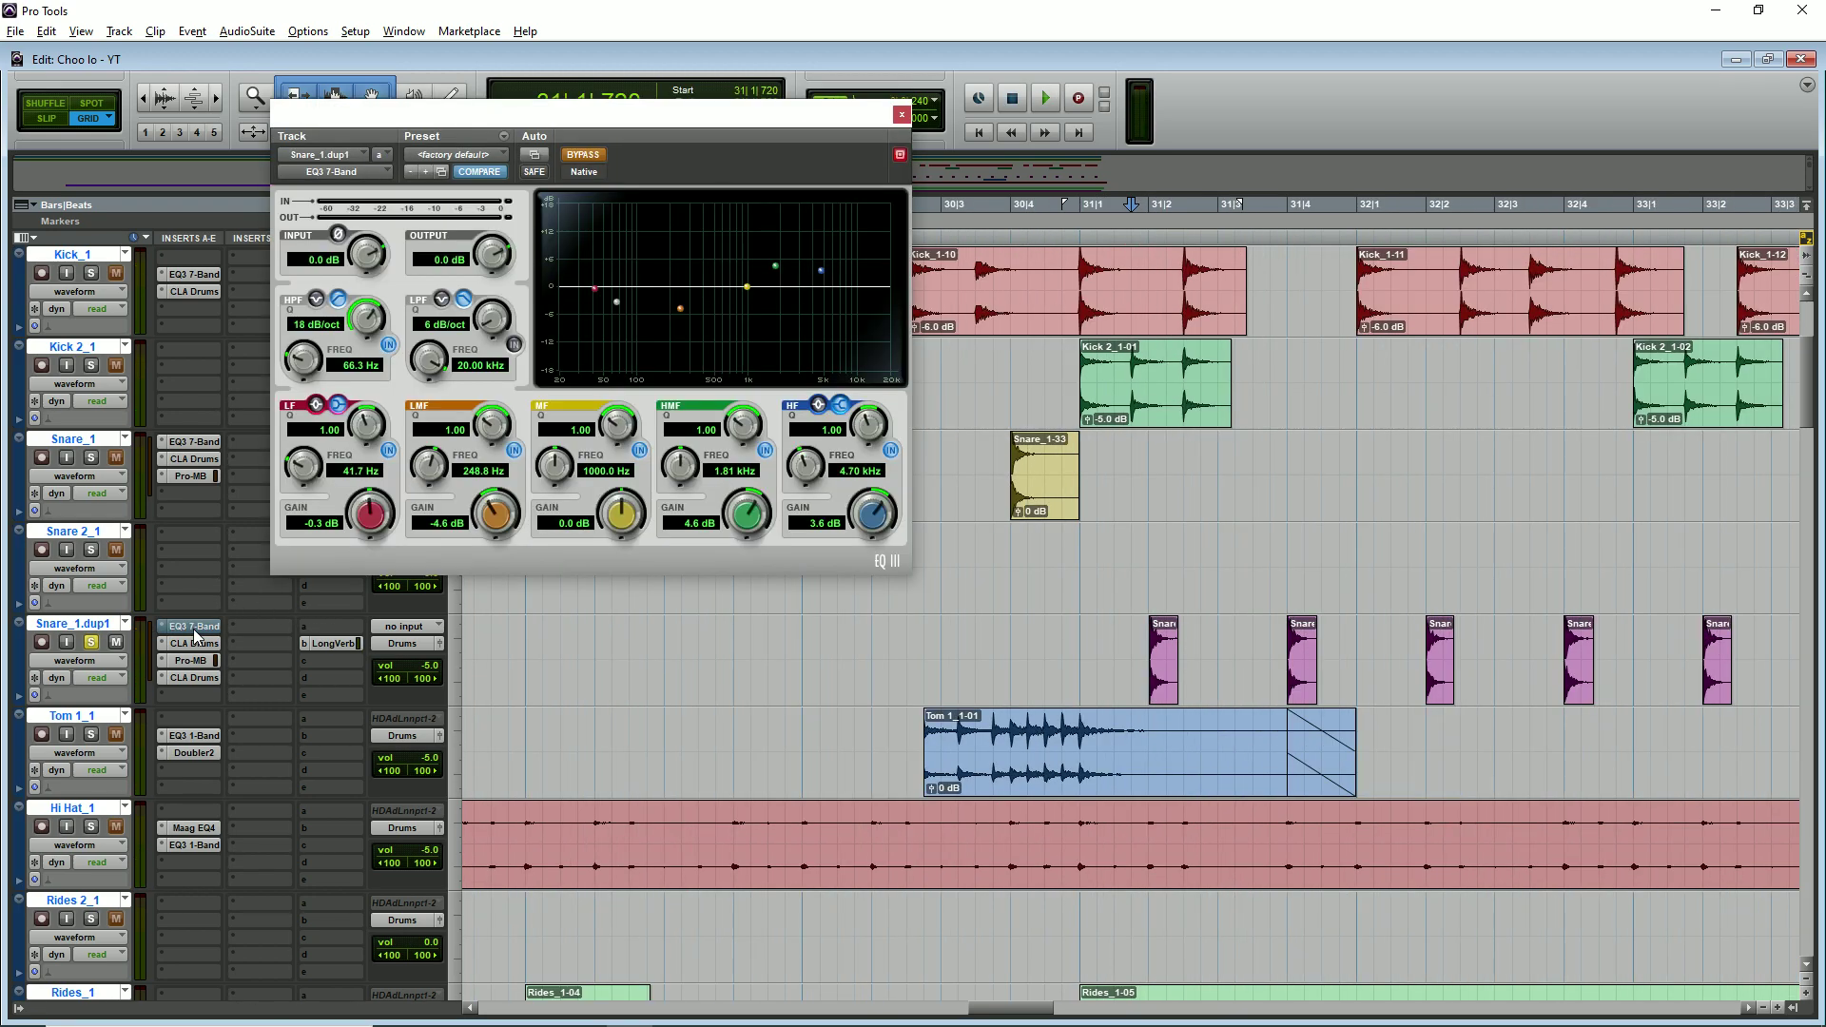
click(578, 157)
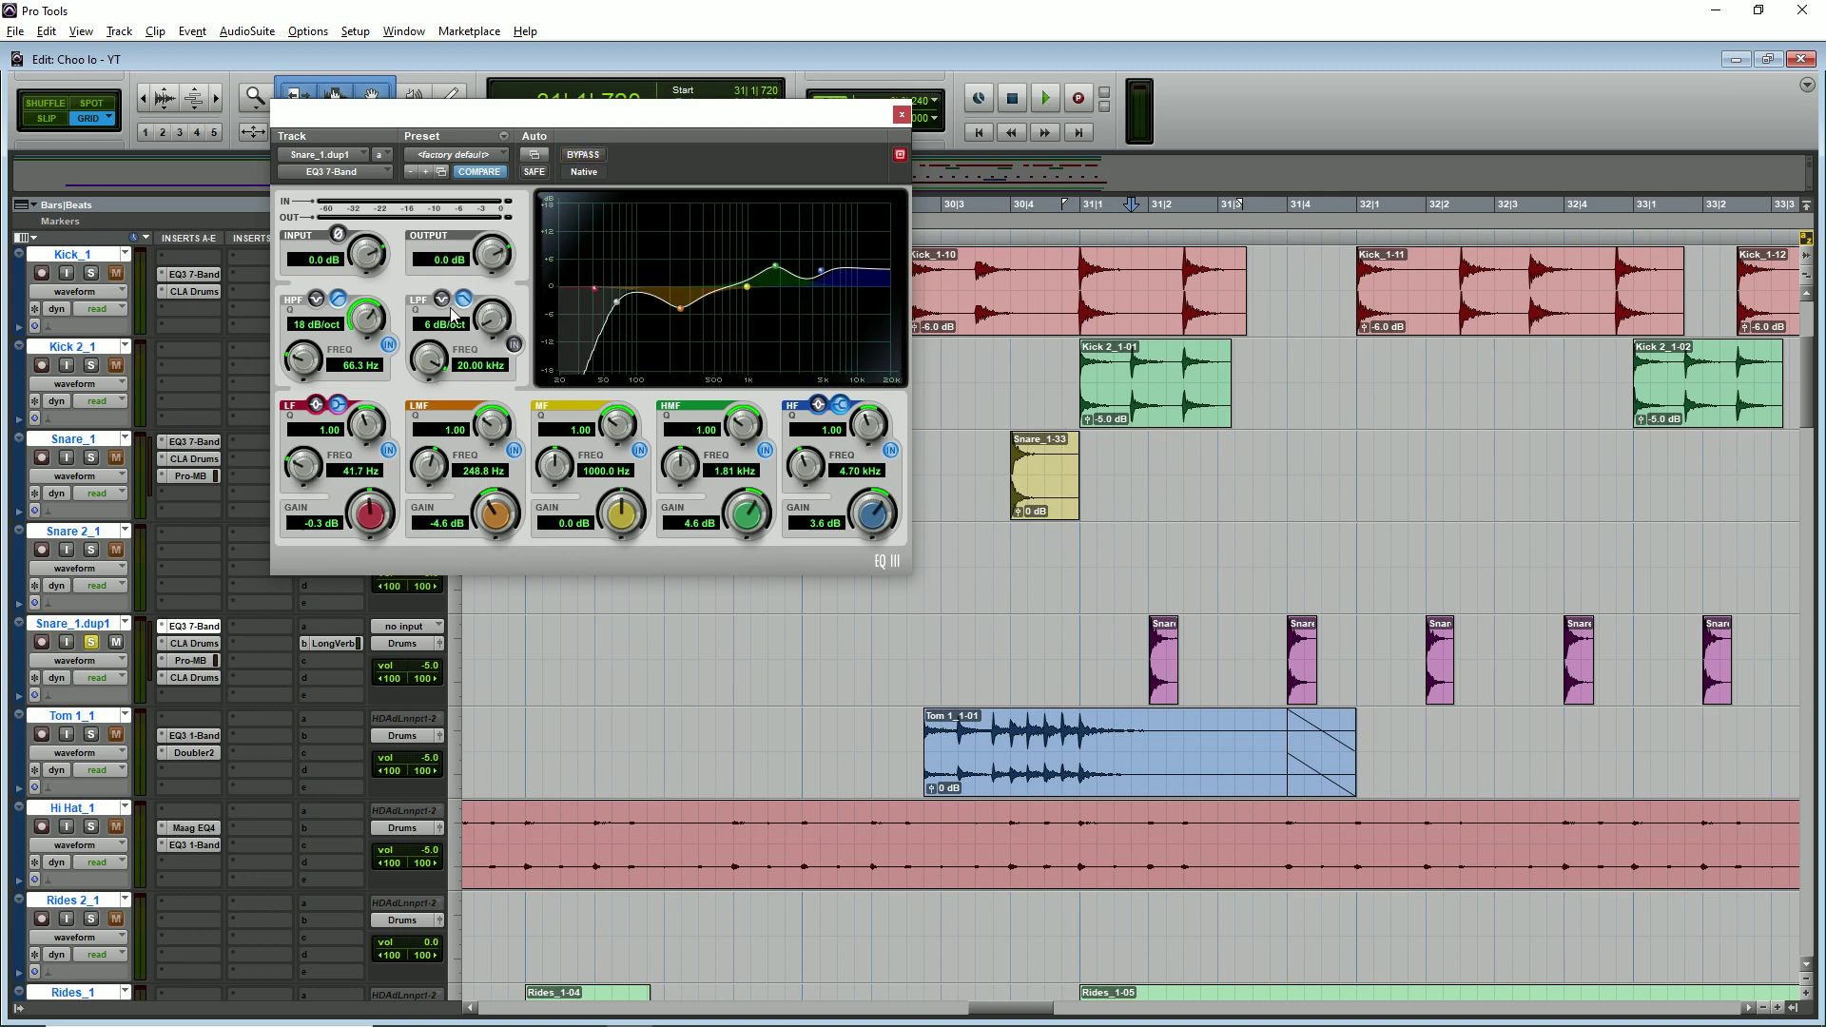
click(190, 441)
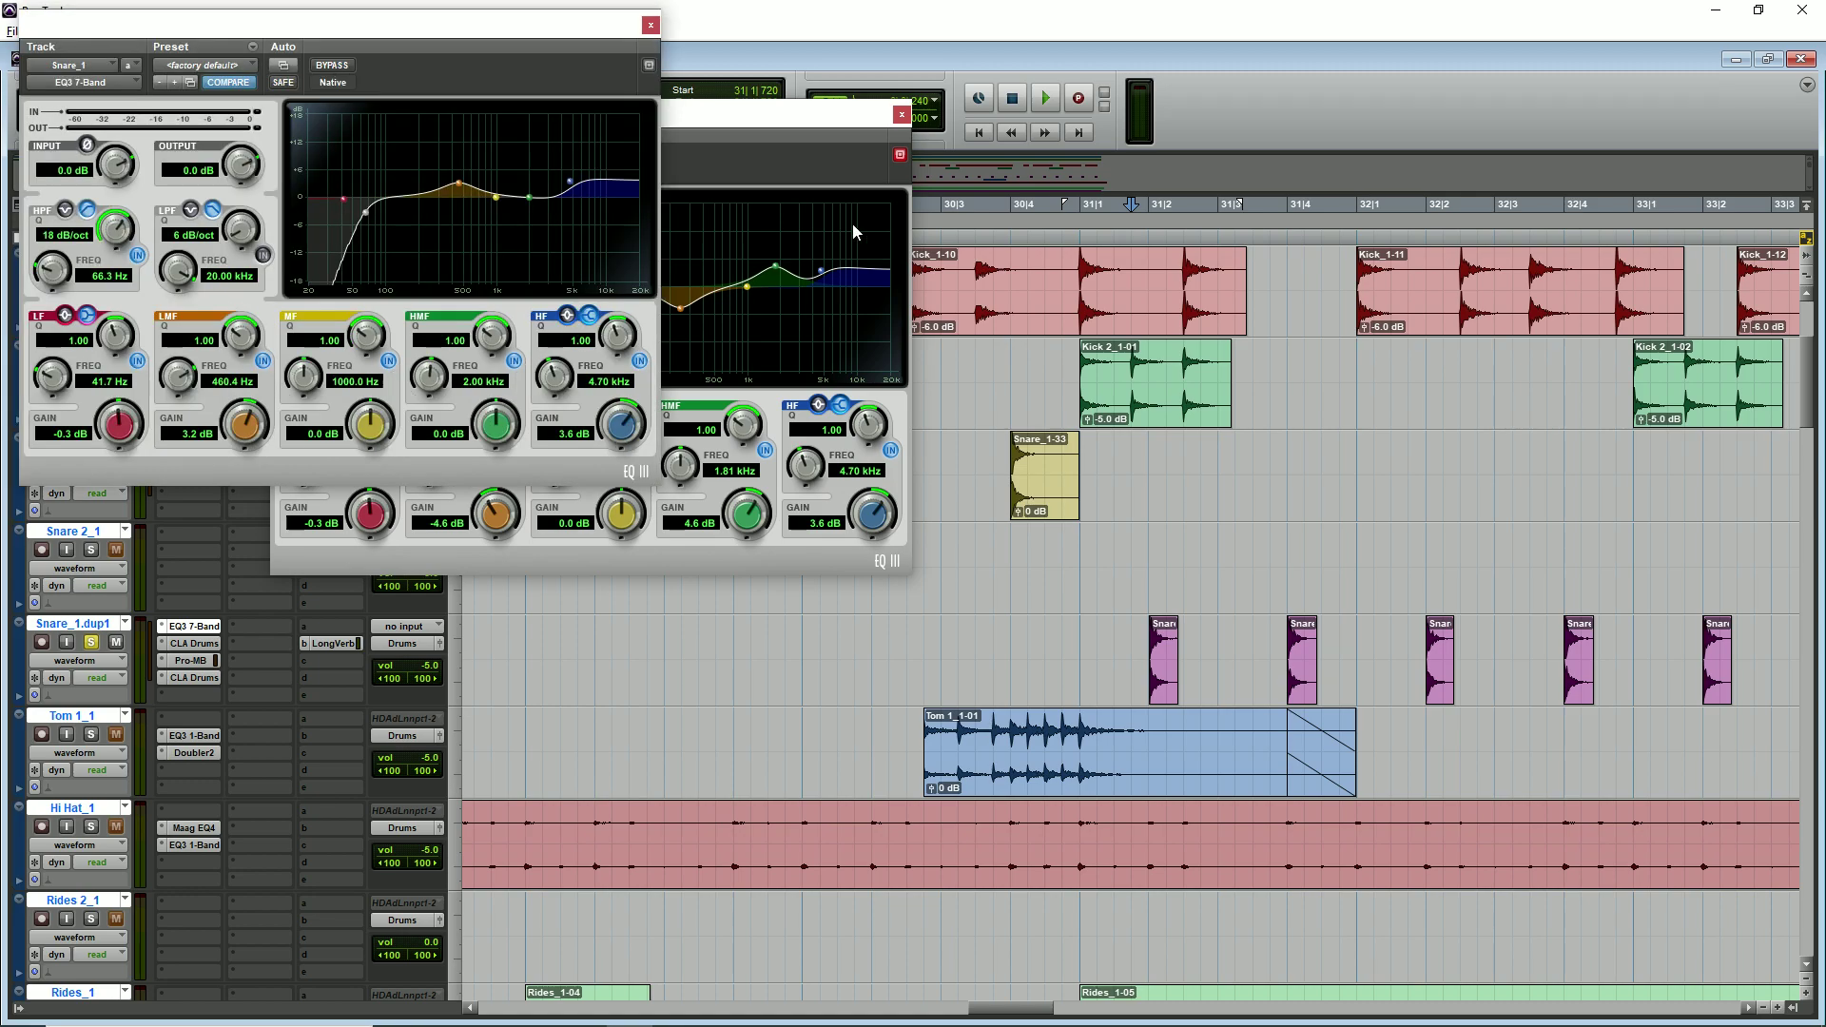
drag(504, 24, 1544, 90)
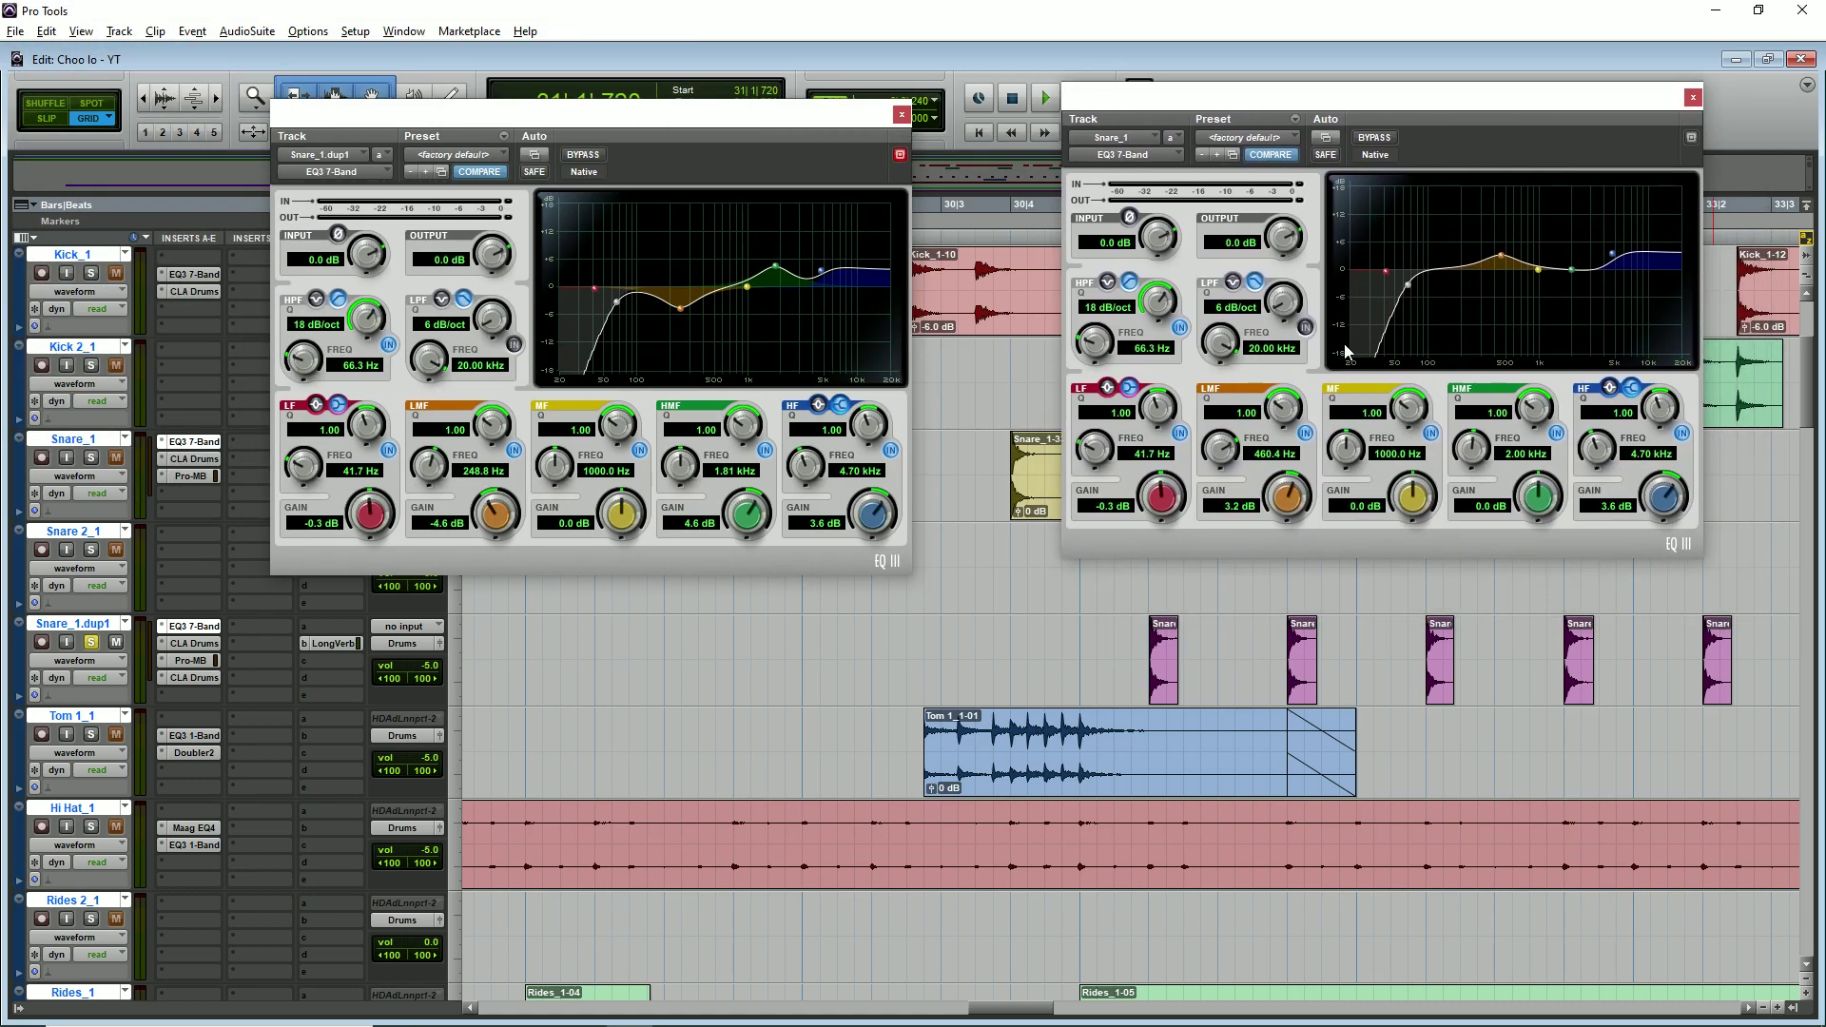
click(1693, 98)
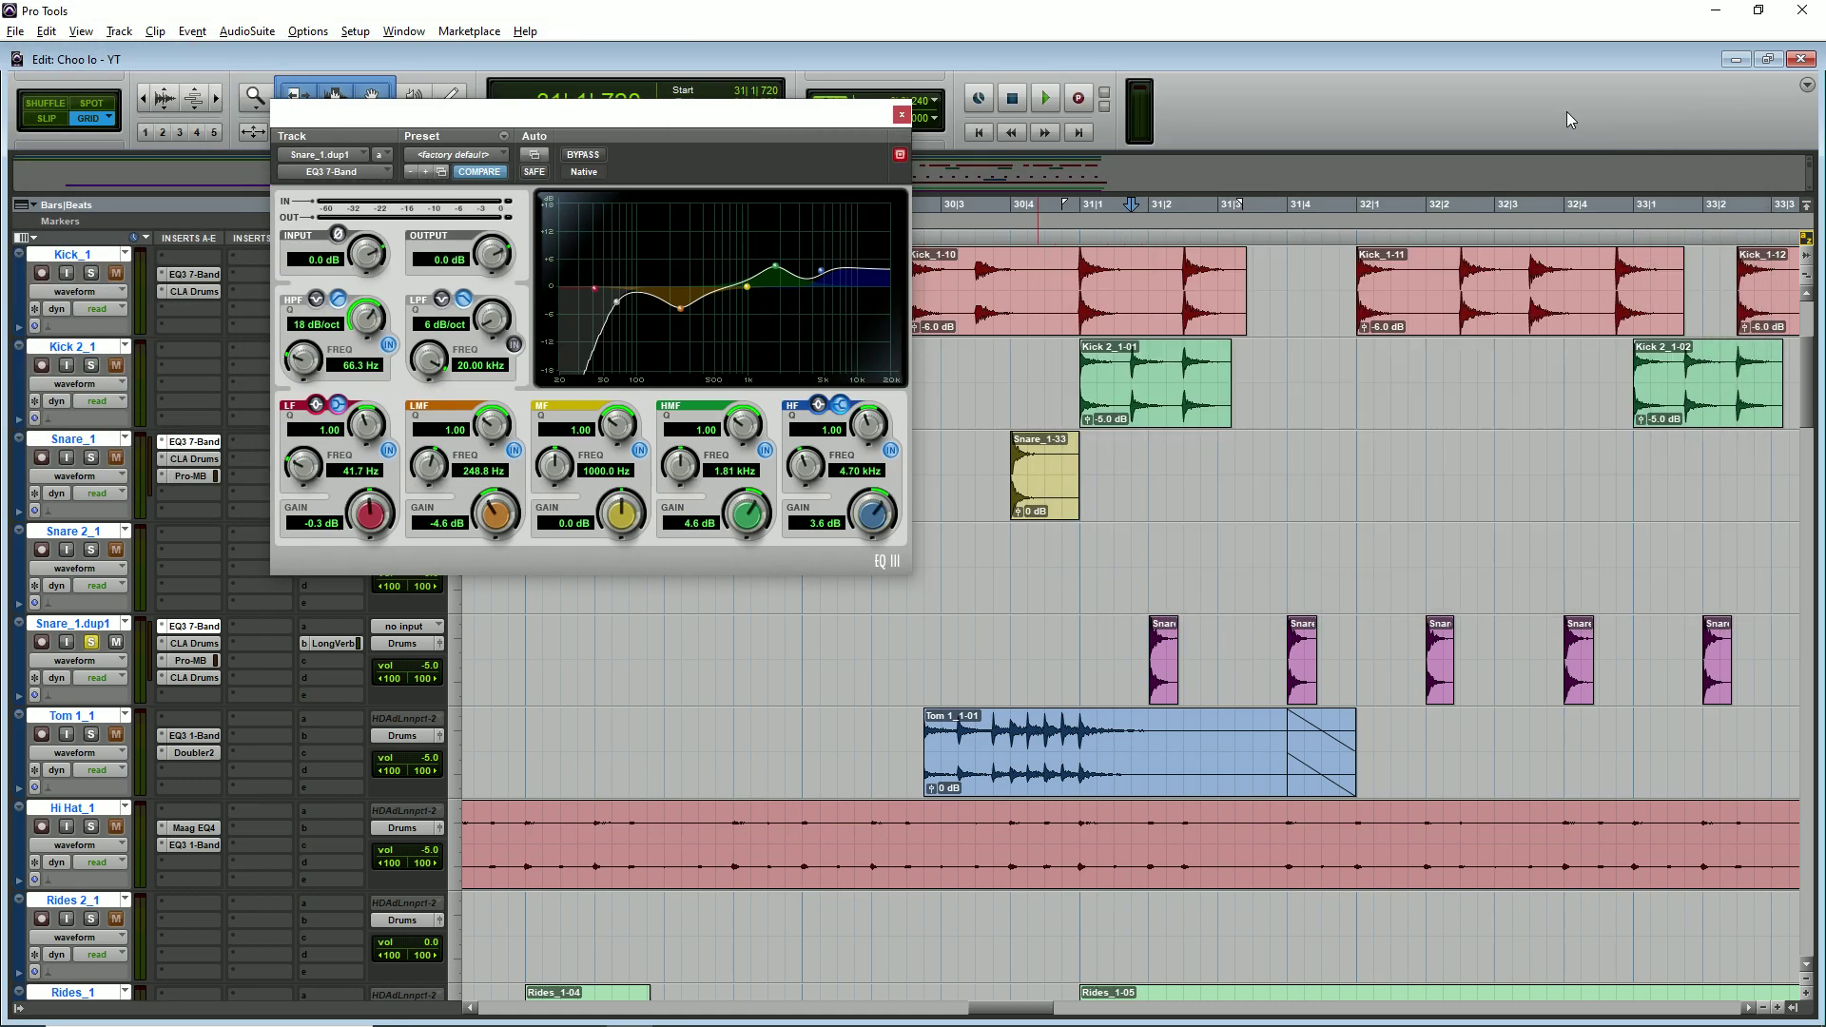
drag(840, 125, 1128, 196)
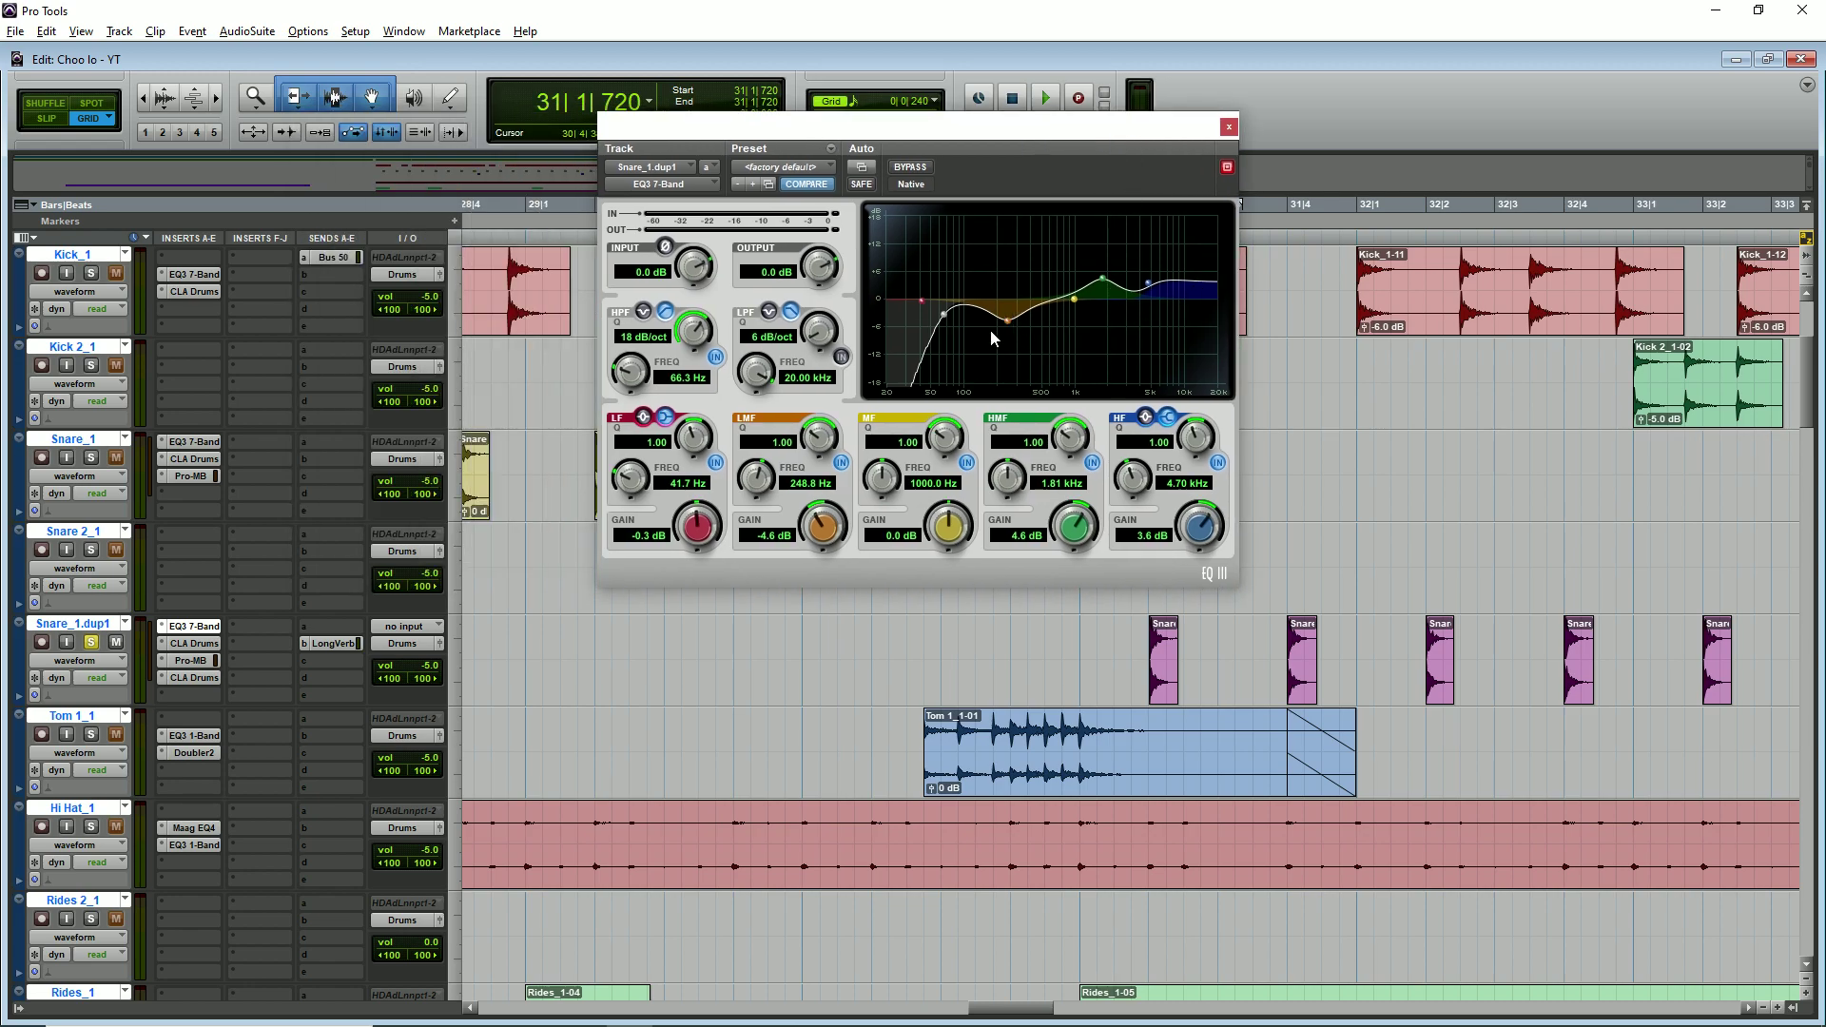
click(1228, 126)
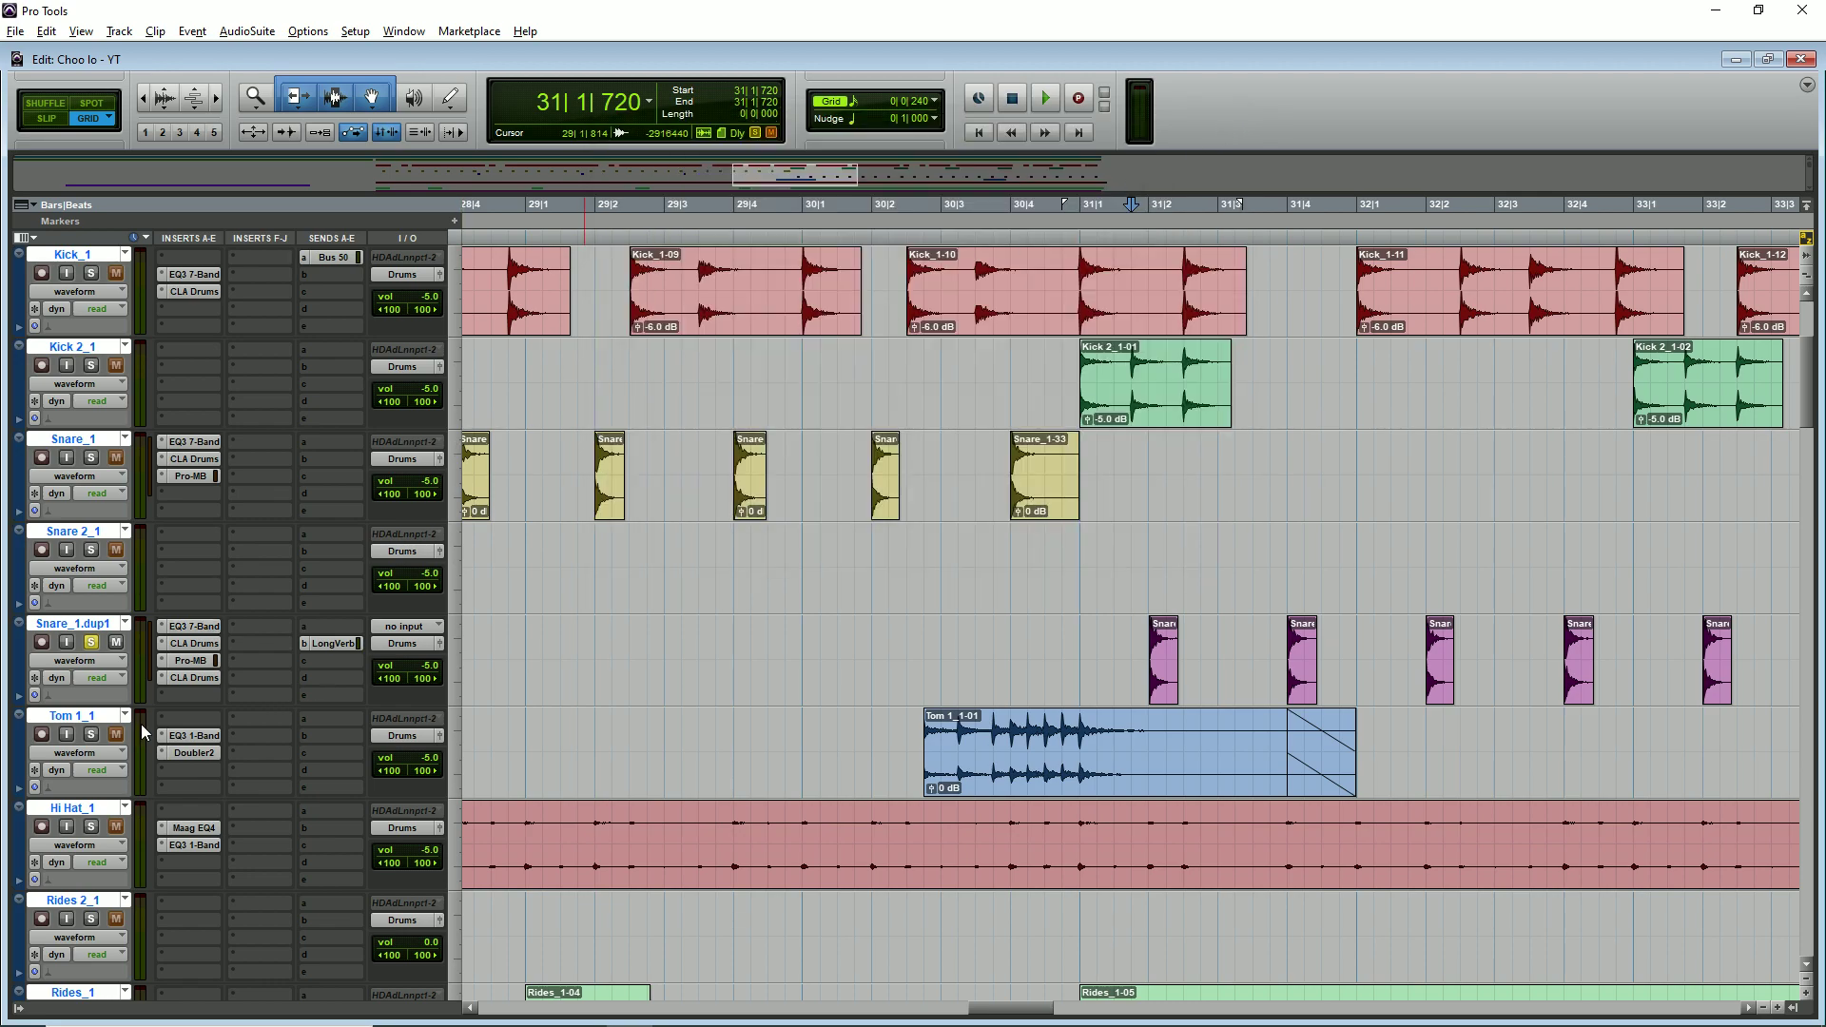
- Bypass both CLA Drums and the Pro-MB on Snare_1.dup1 and mute its Long Verb send during playback from bar 32, beat 1
click(195, 678)
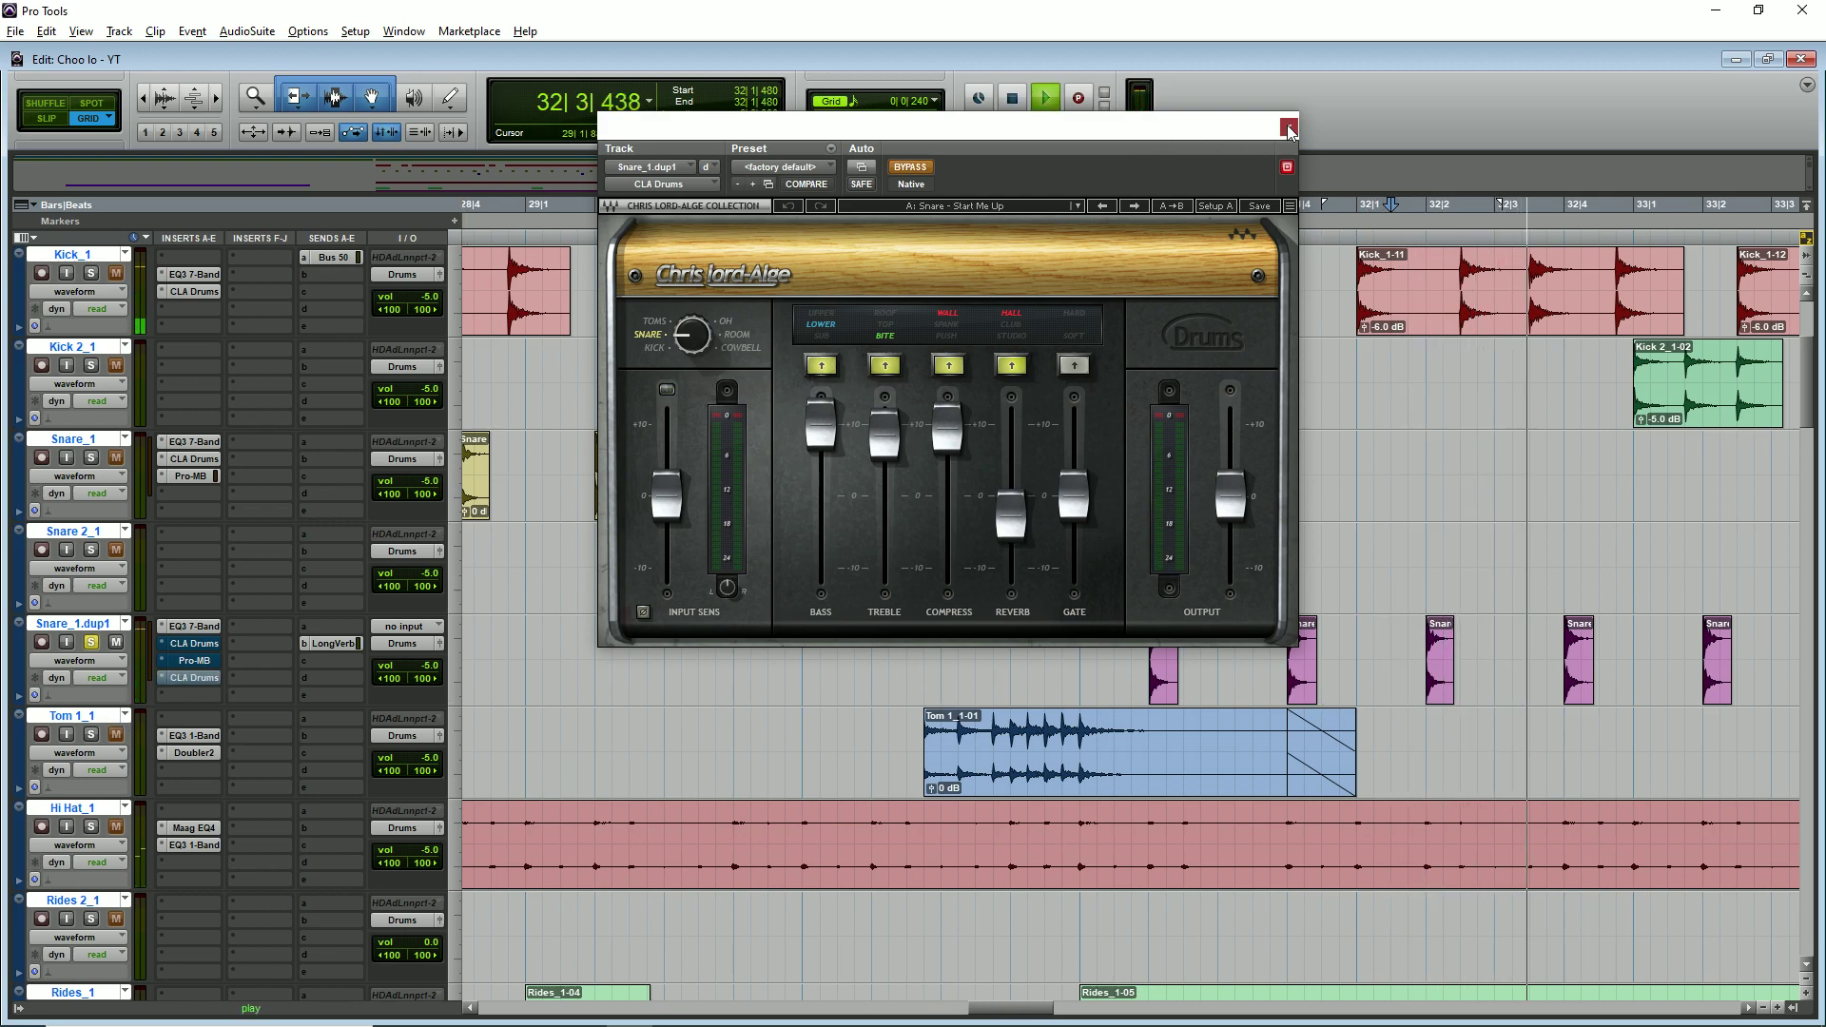
click(194, 678)
key(r)
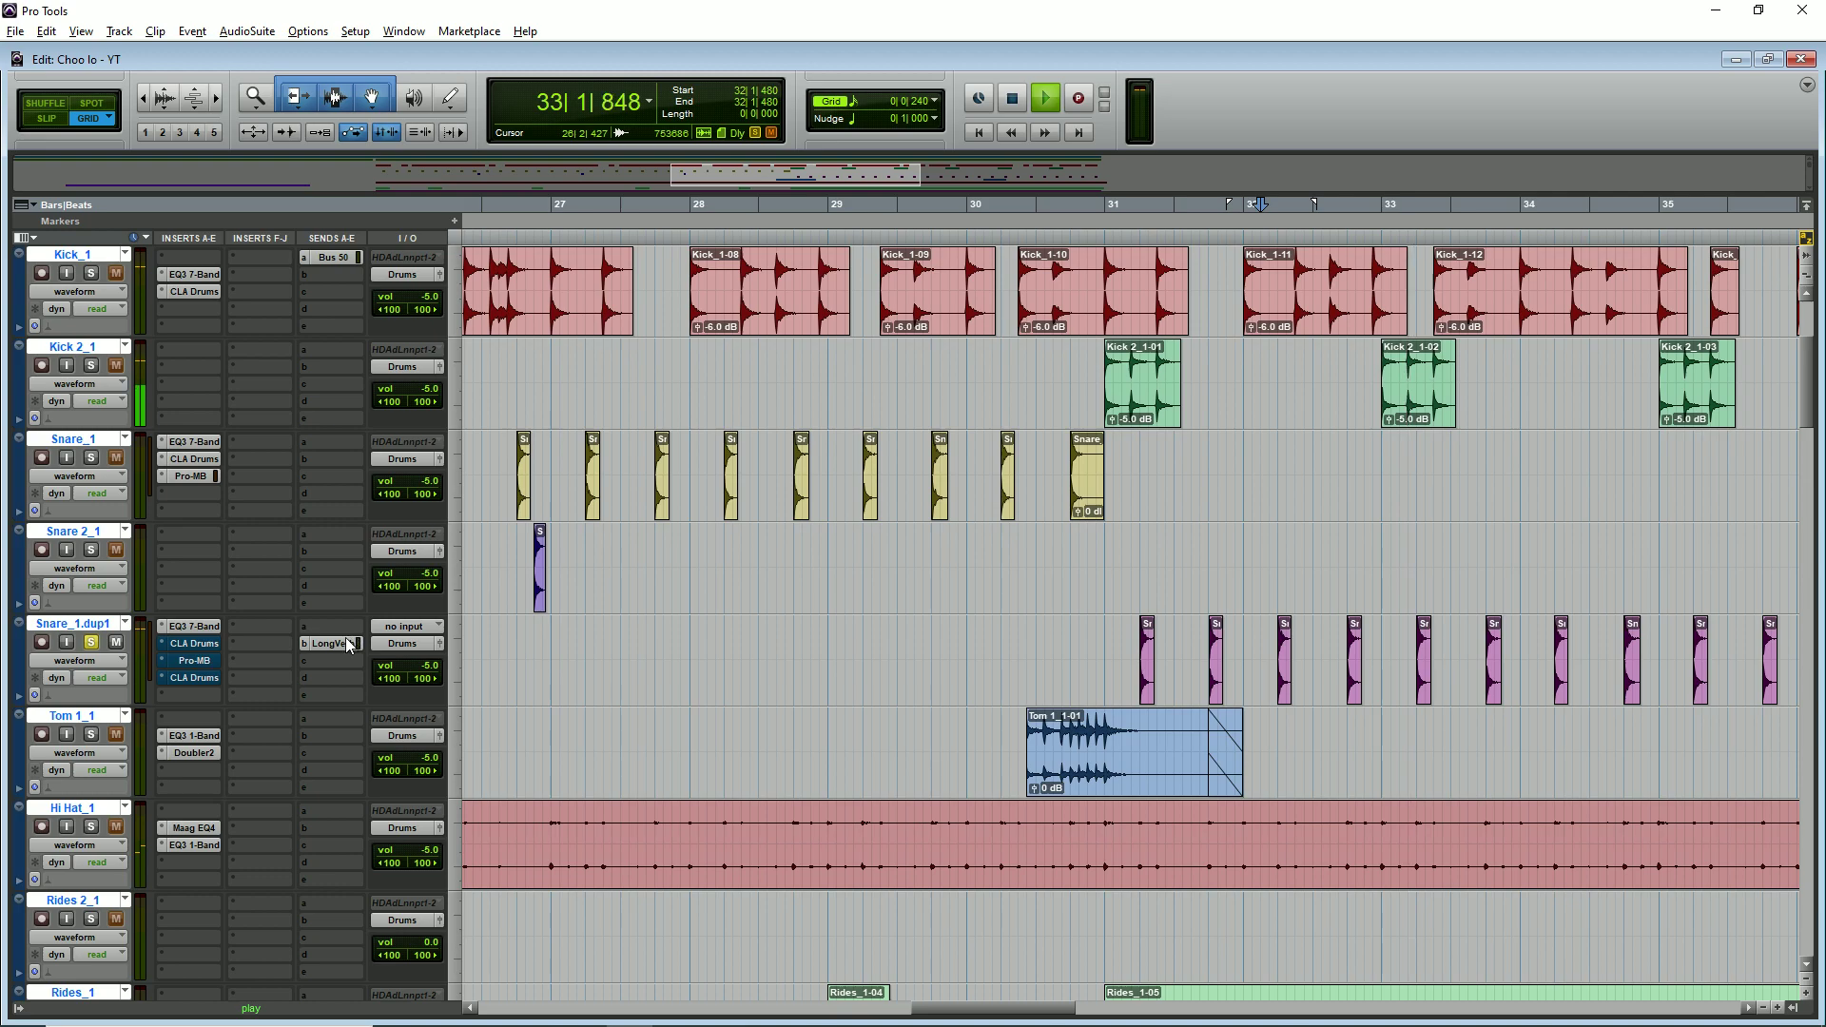
key(r)
key(r)
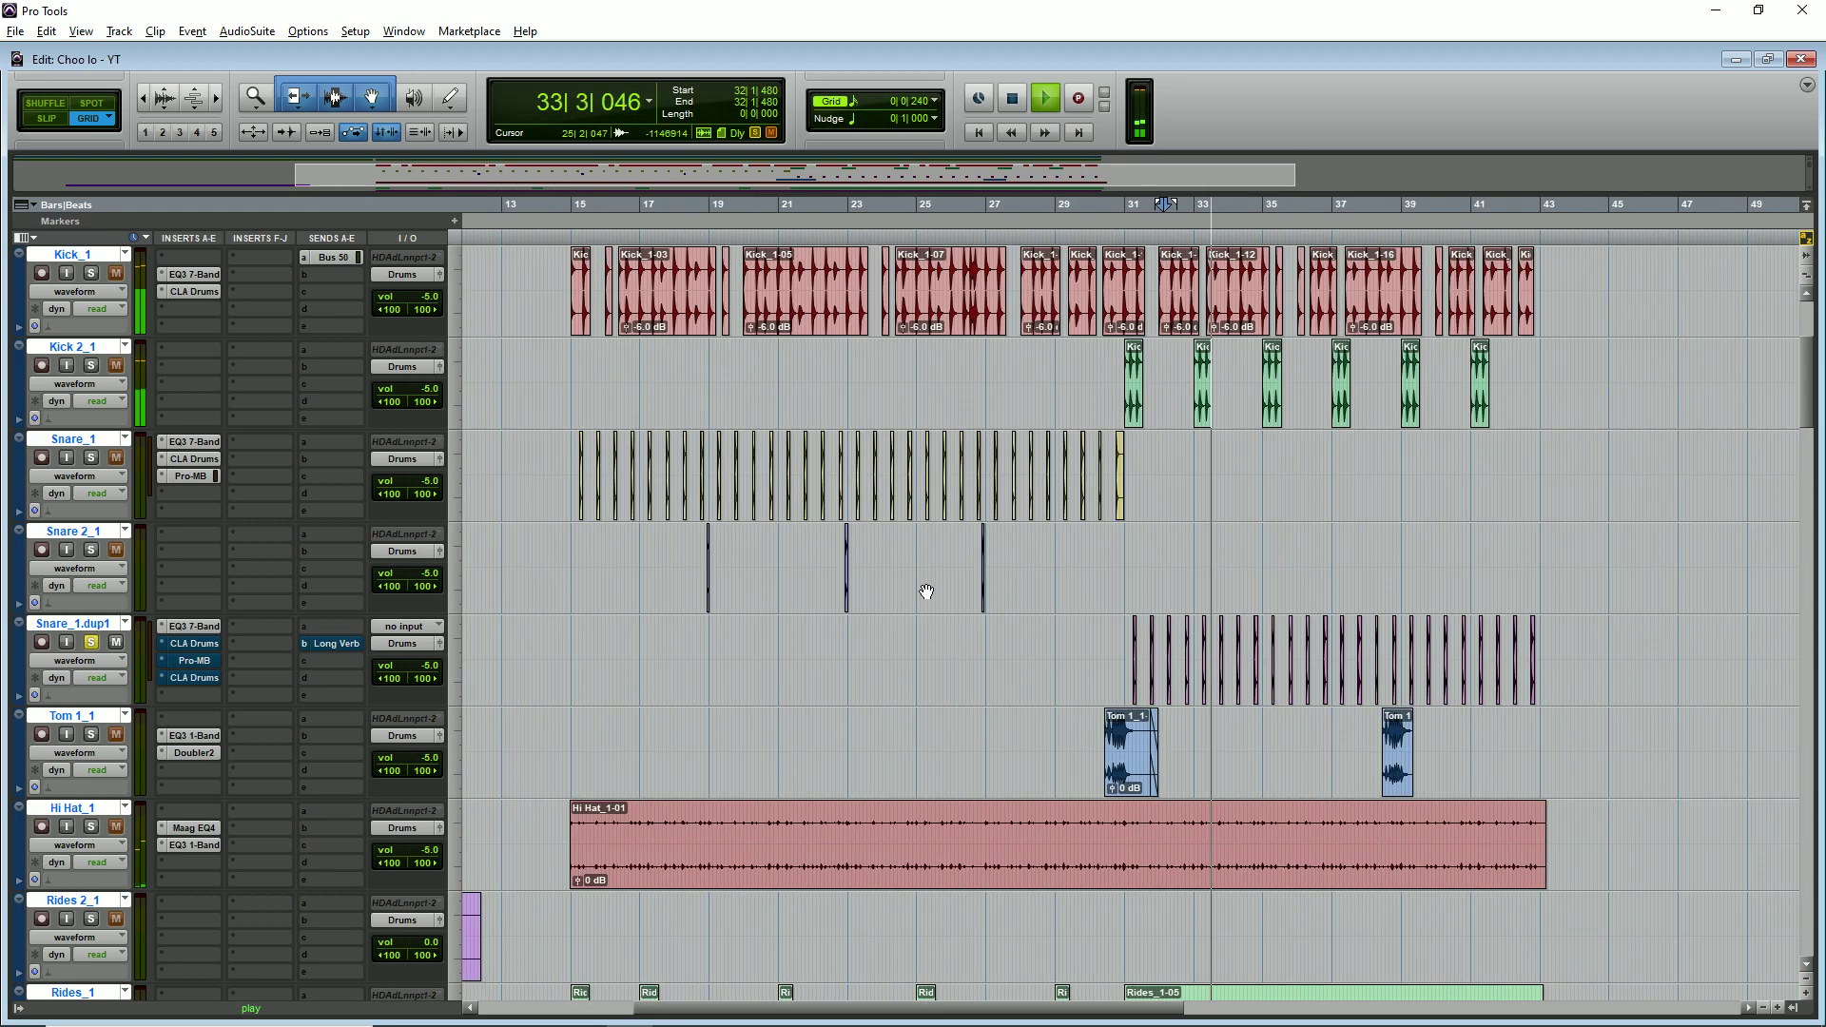
- Re-enable the first CLA Drums and the Pro-MB on Snare_1.dup1 during playback, viewing and closing each plug-in window
click(194, 645)
click(913, 168)
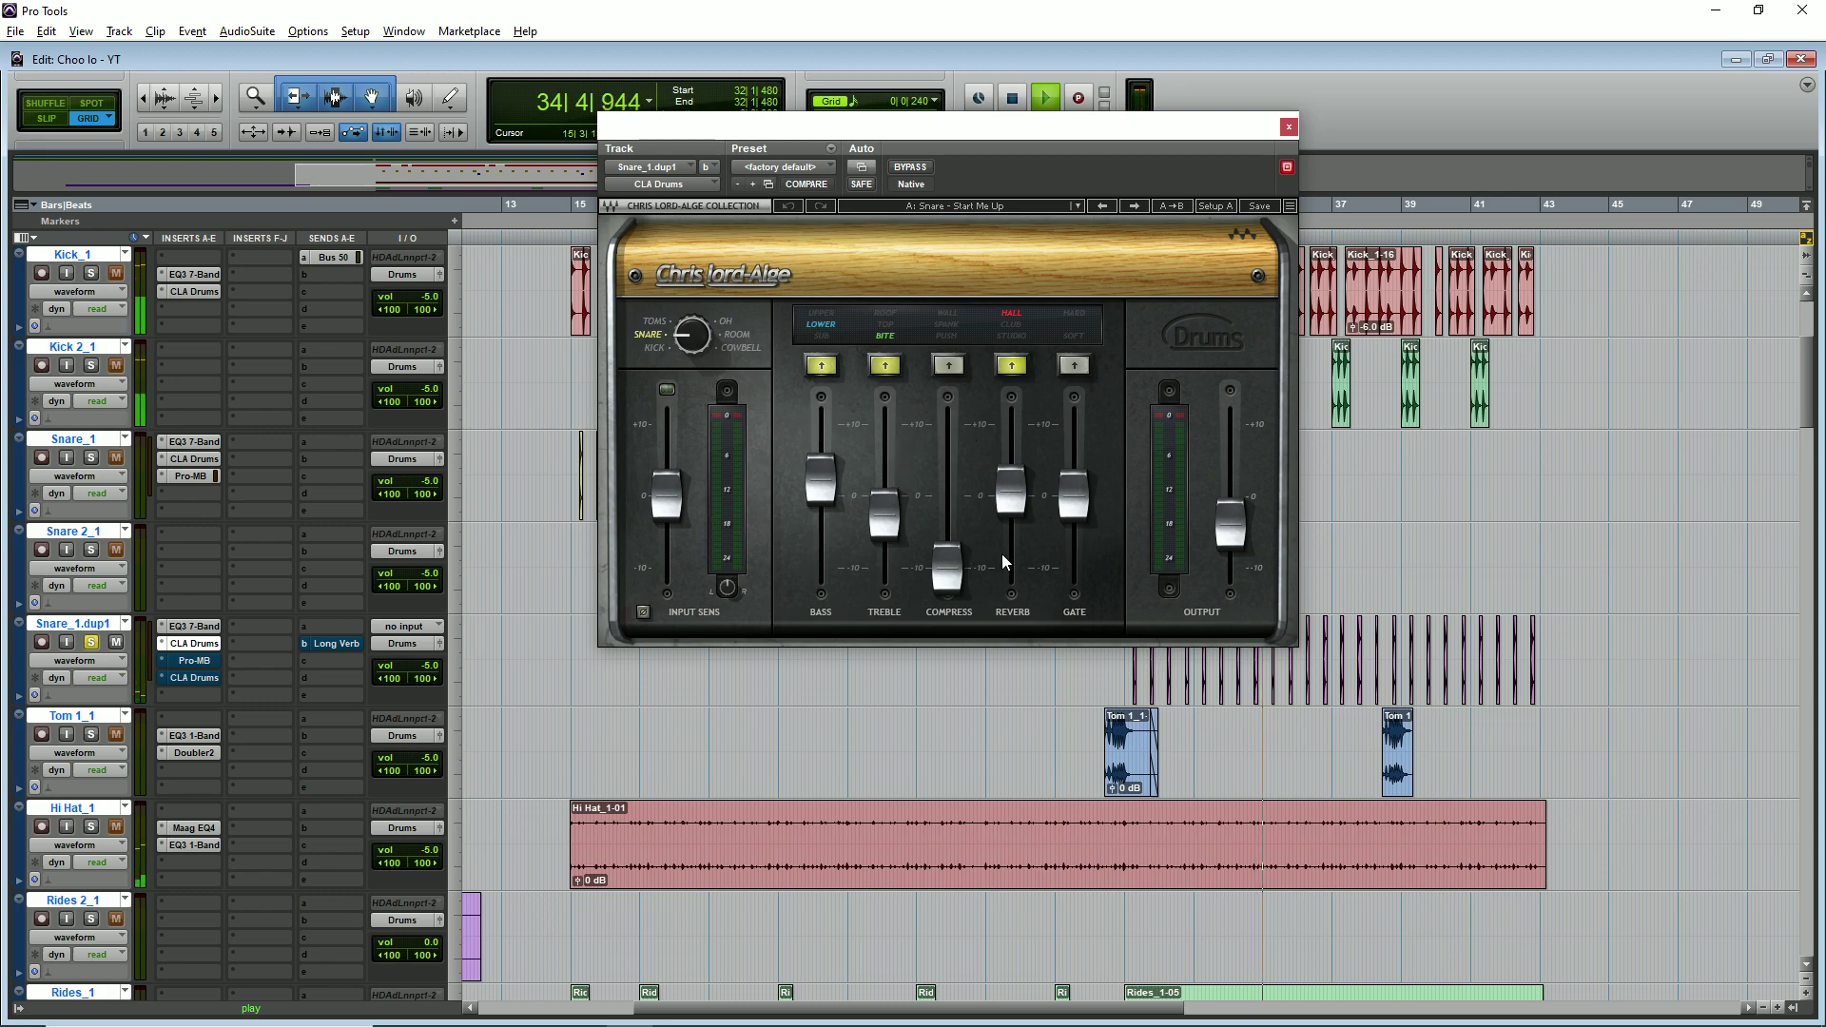
click(1289, 126)
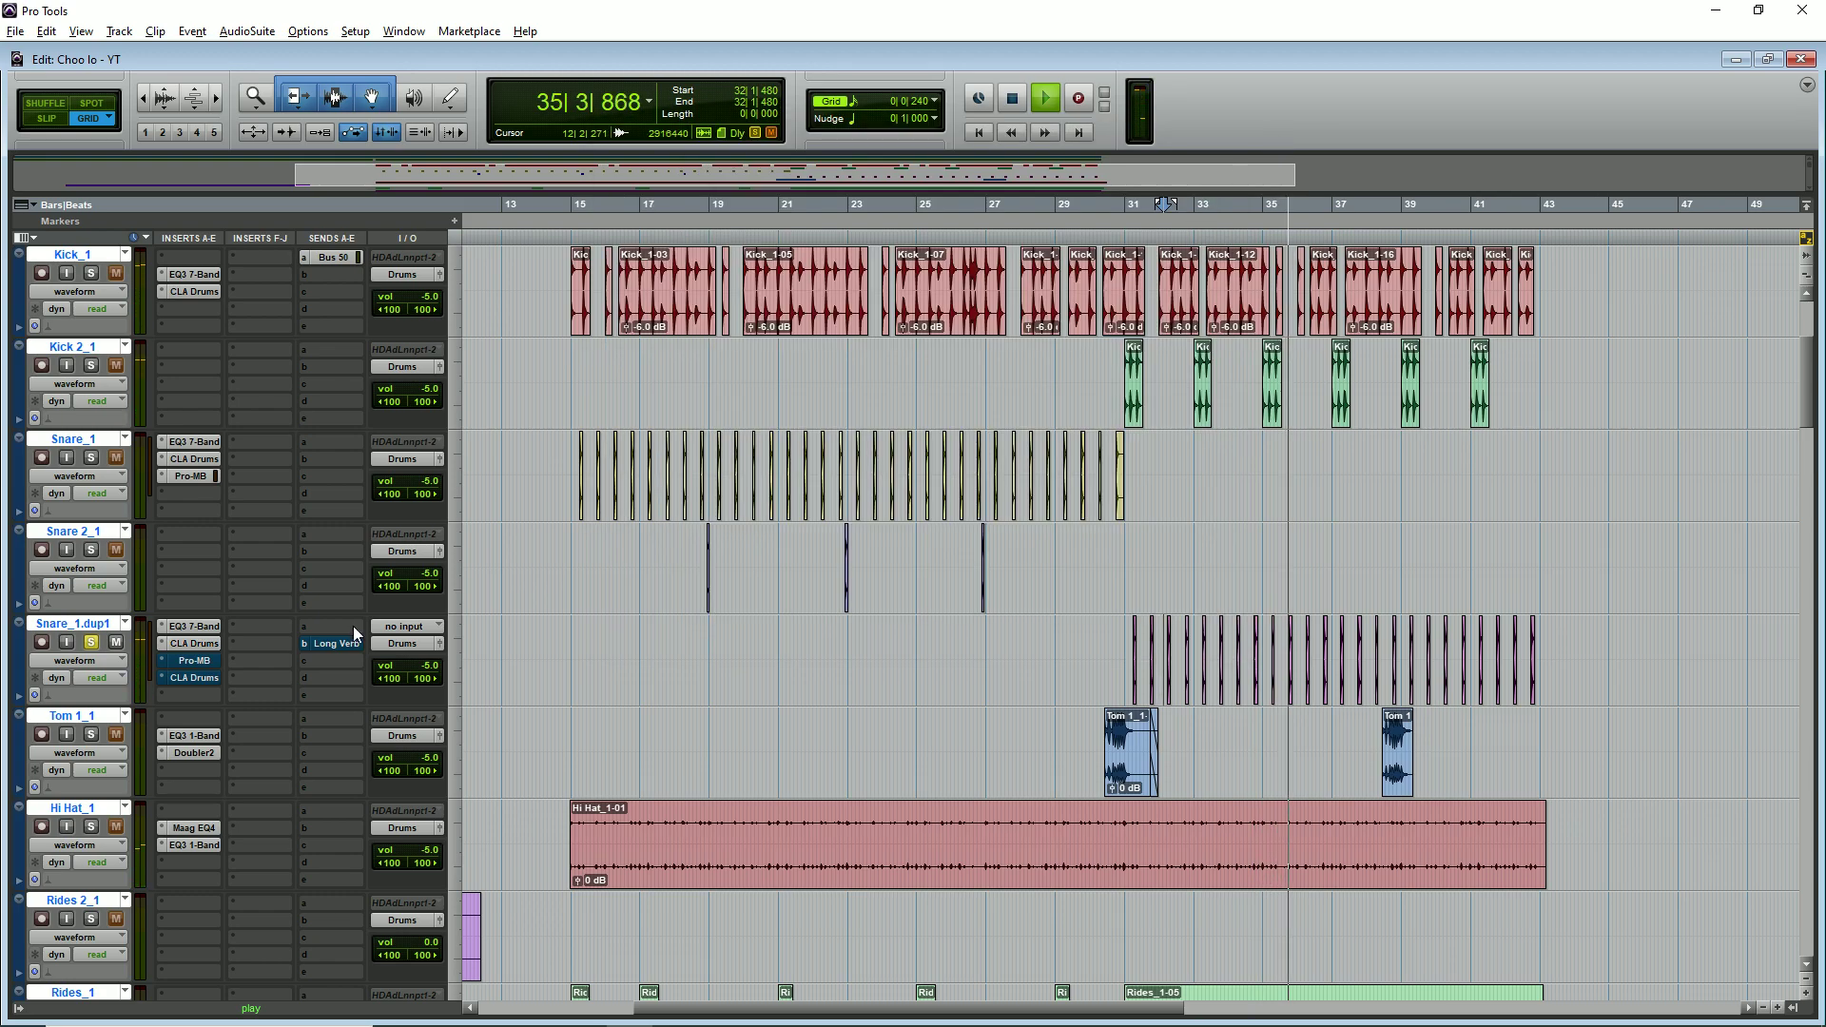
click(188, 660)
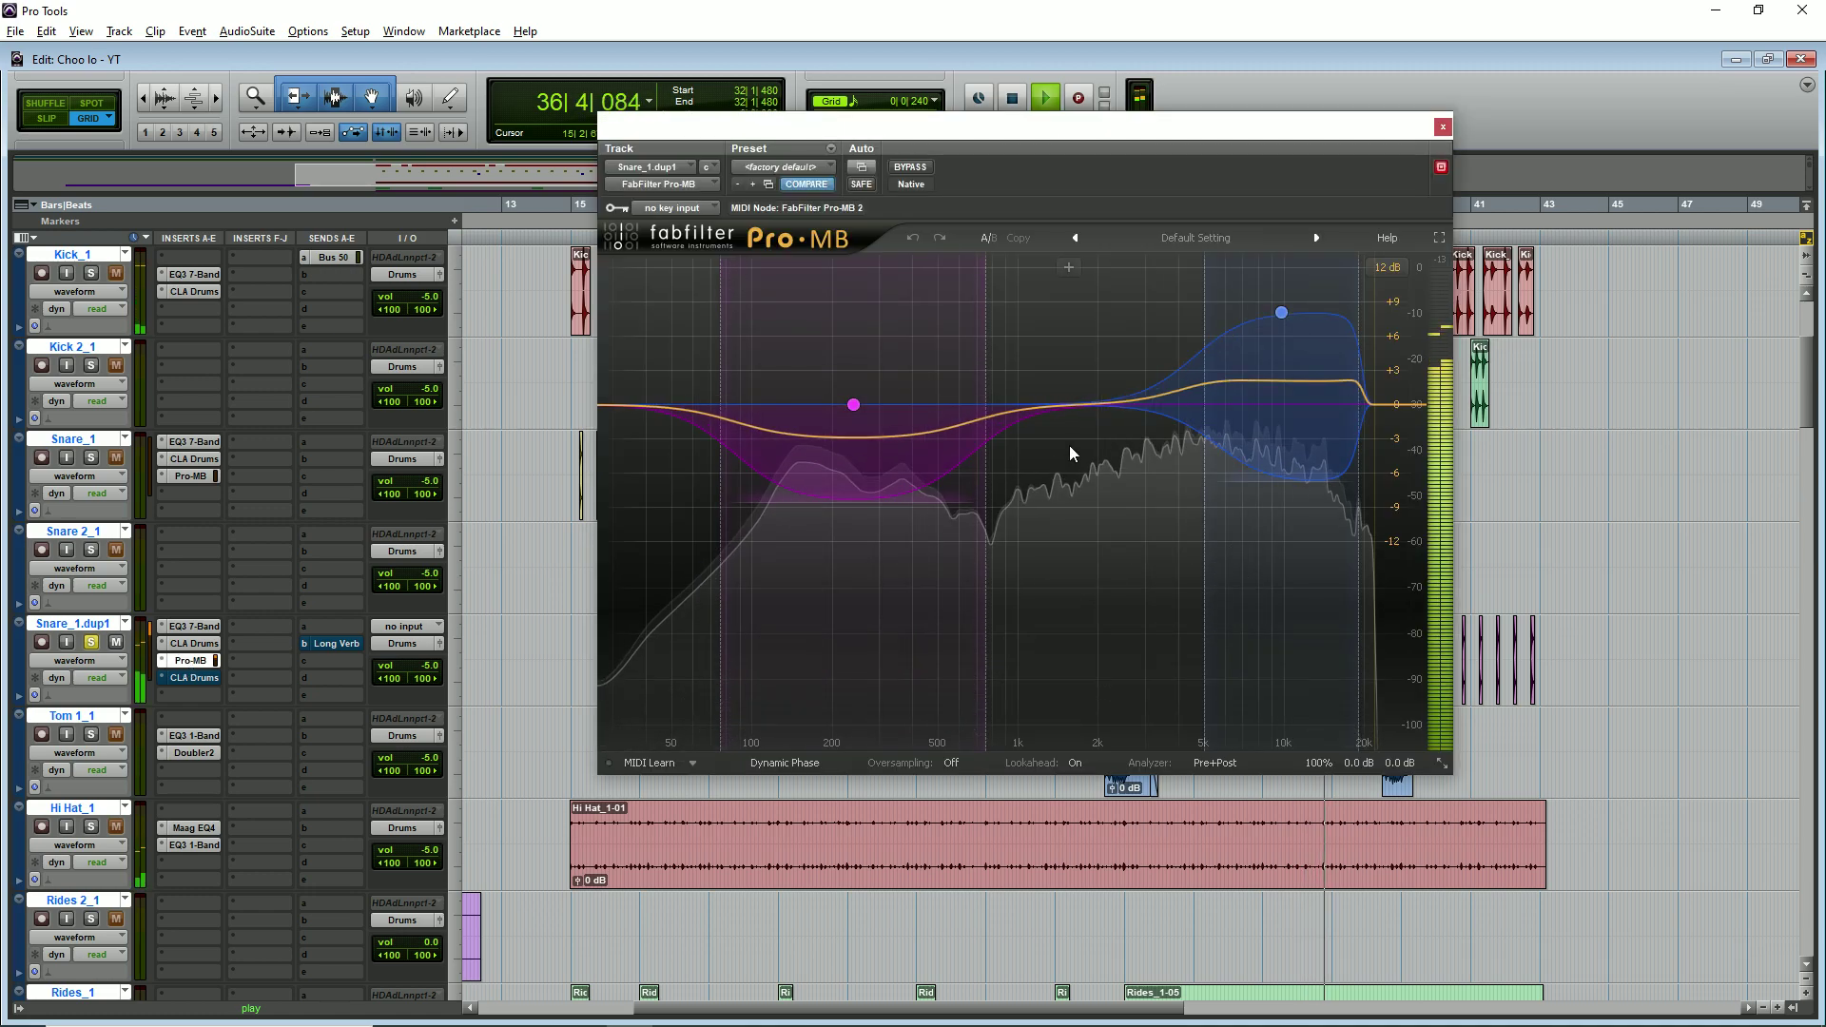
click(1443, 127)
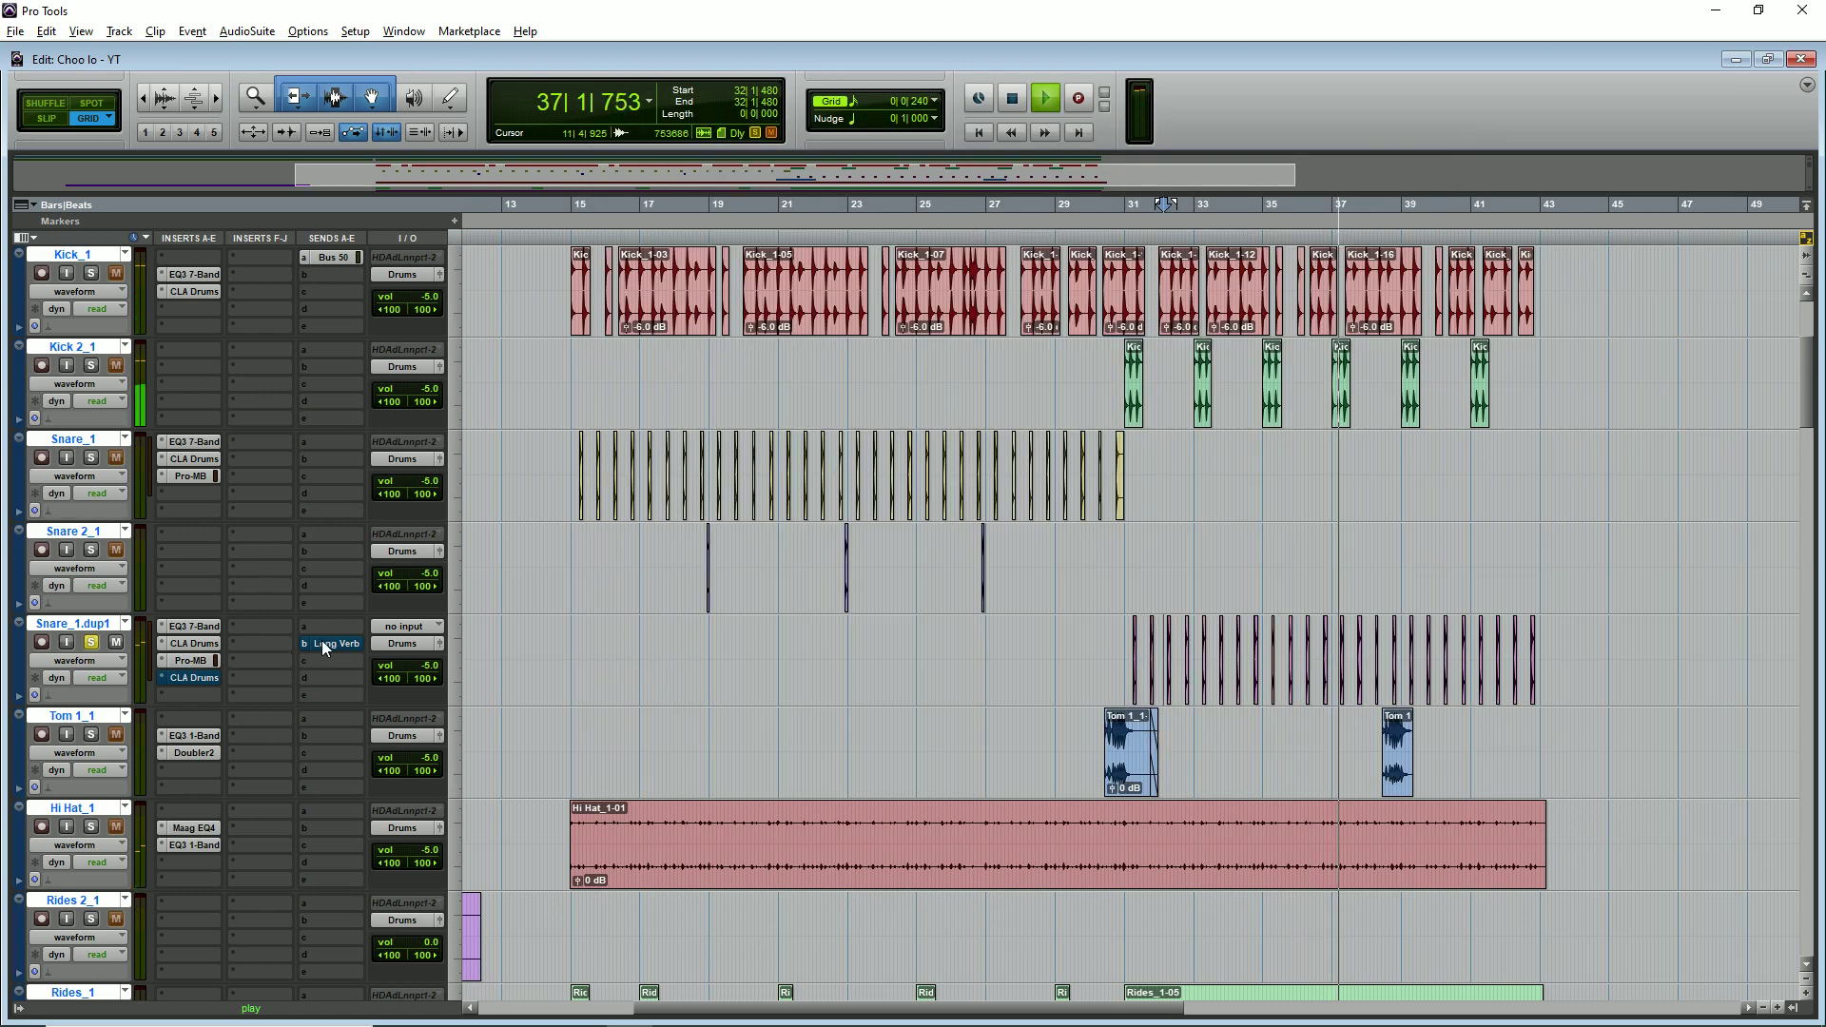
- Re-enable the second CLA Drums on Snare_1.dup1, then unmute the track's Long Verb send and close both windows
click(187, 676)
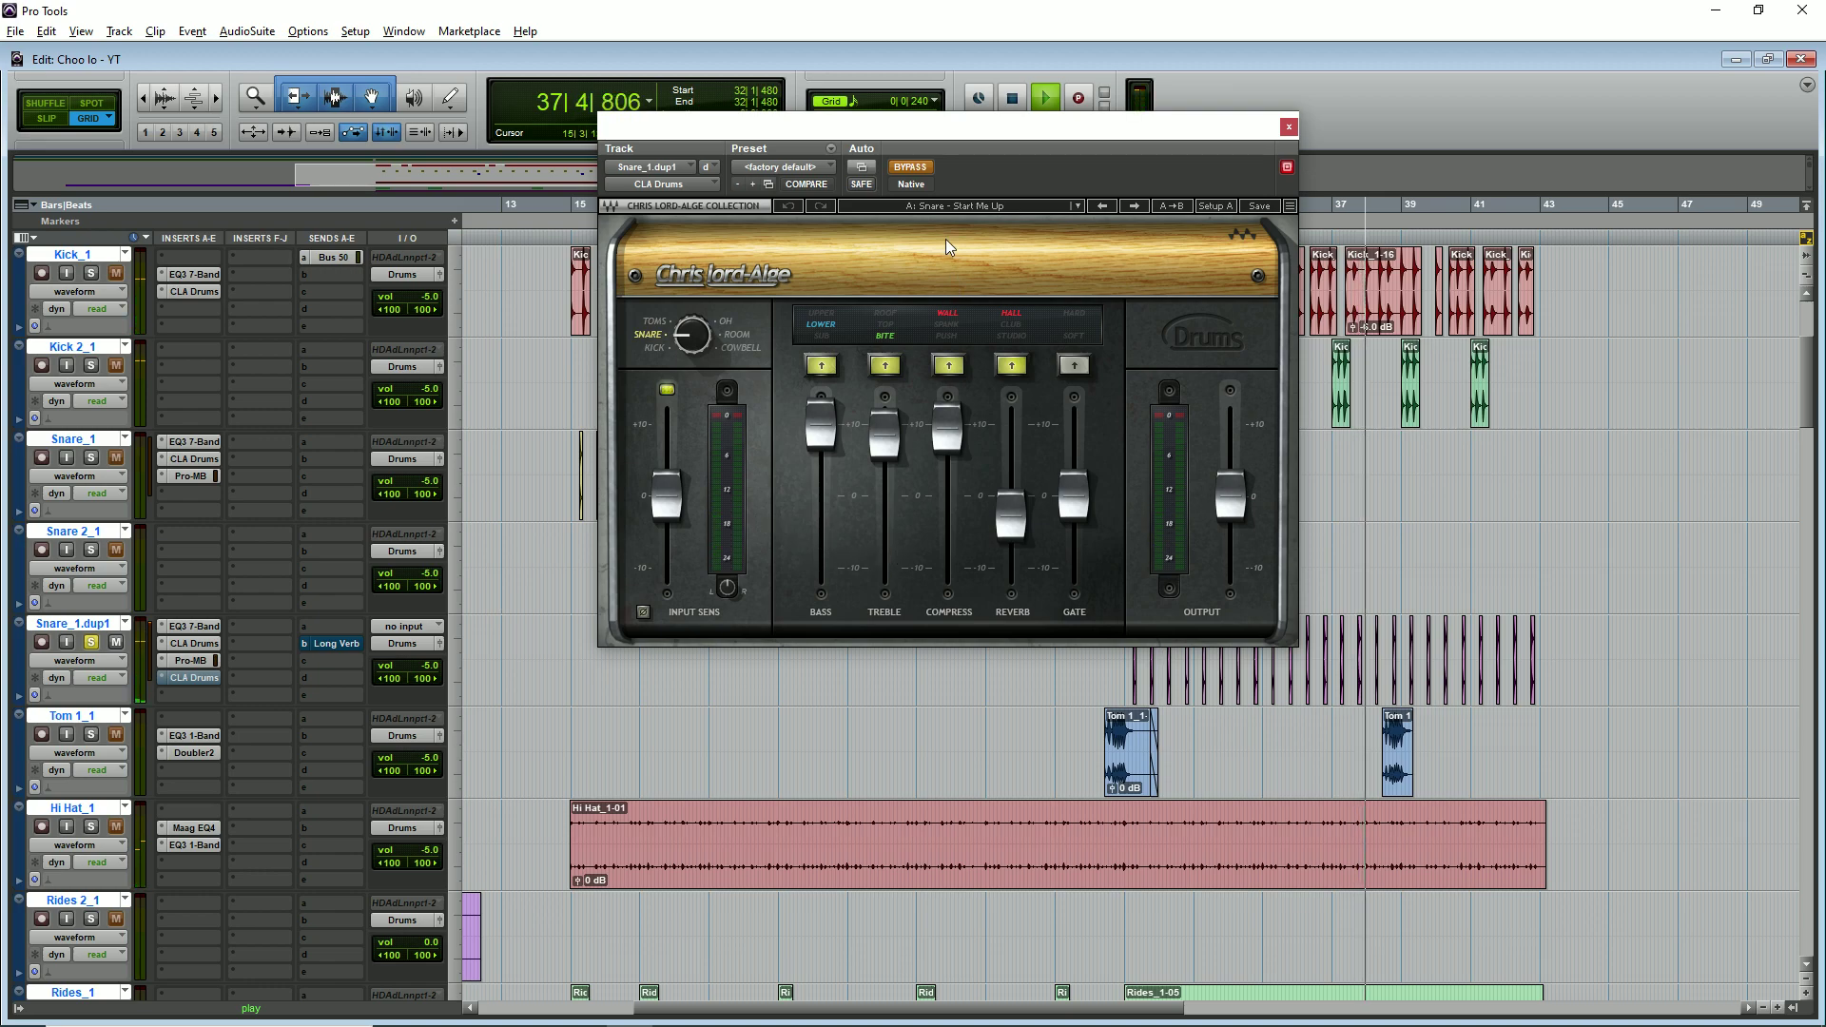
click(918, 169)
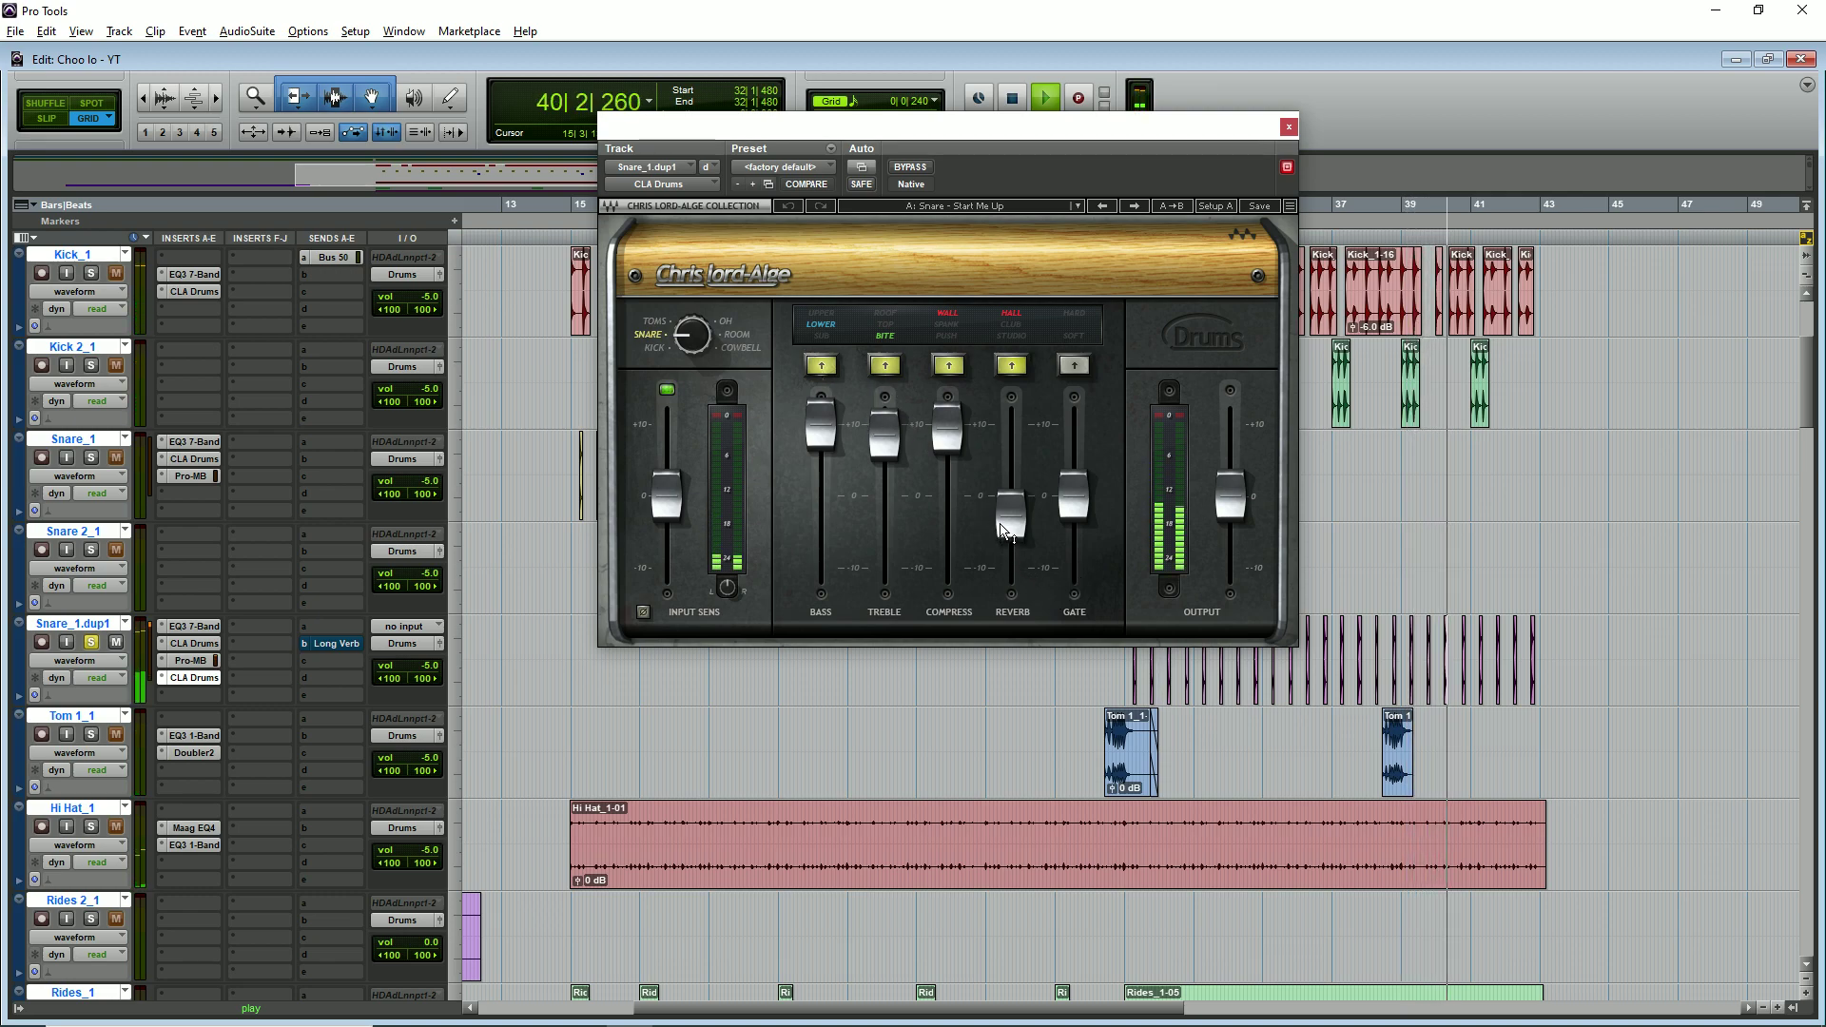
click(1287, 126)
click(340, 647)
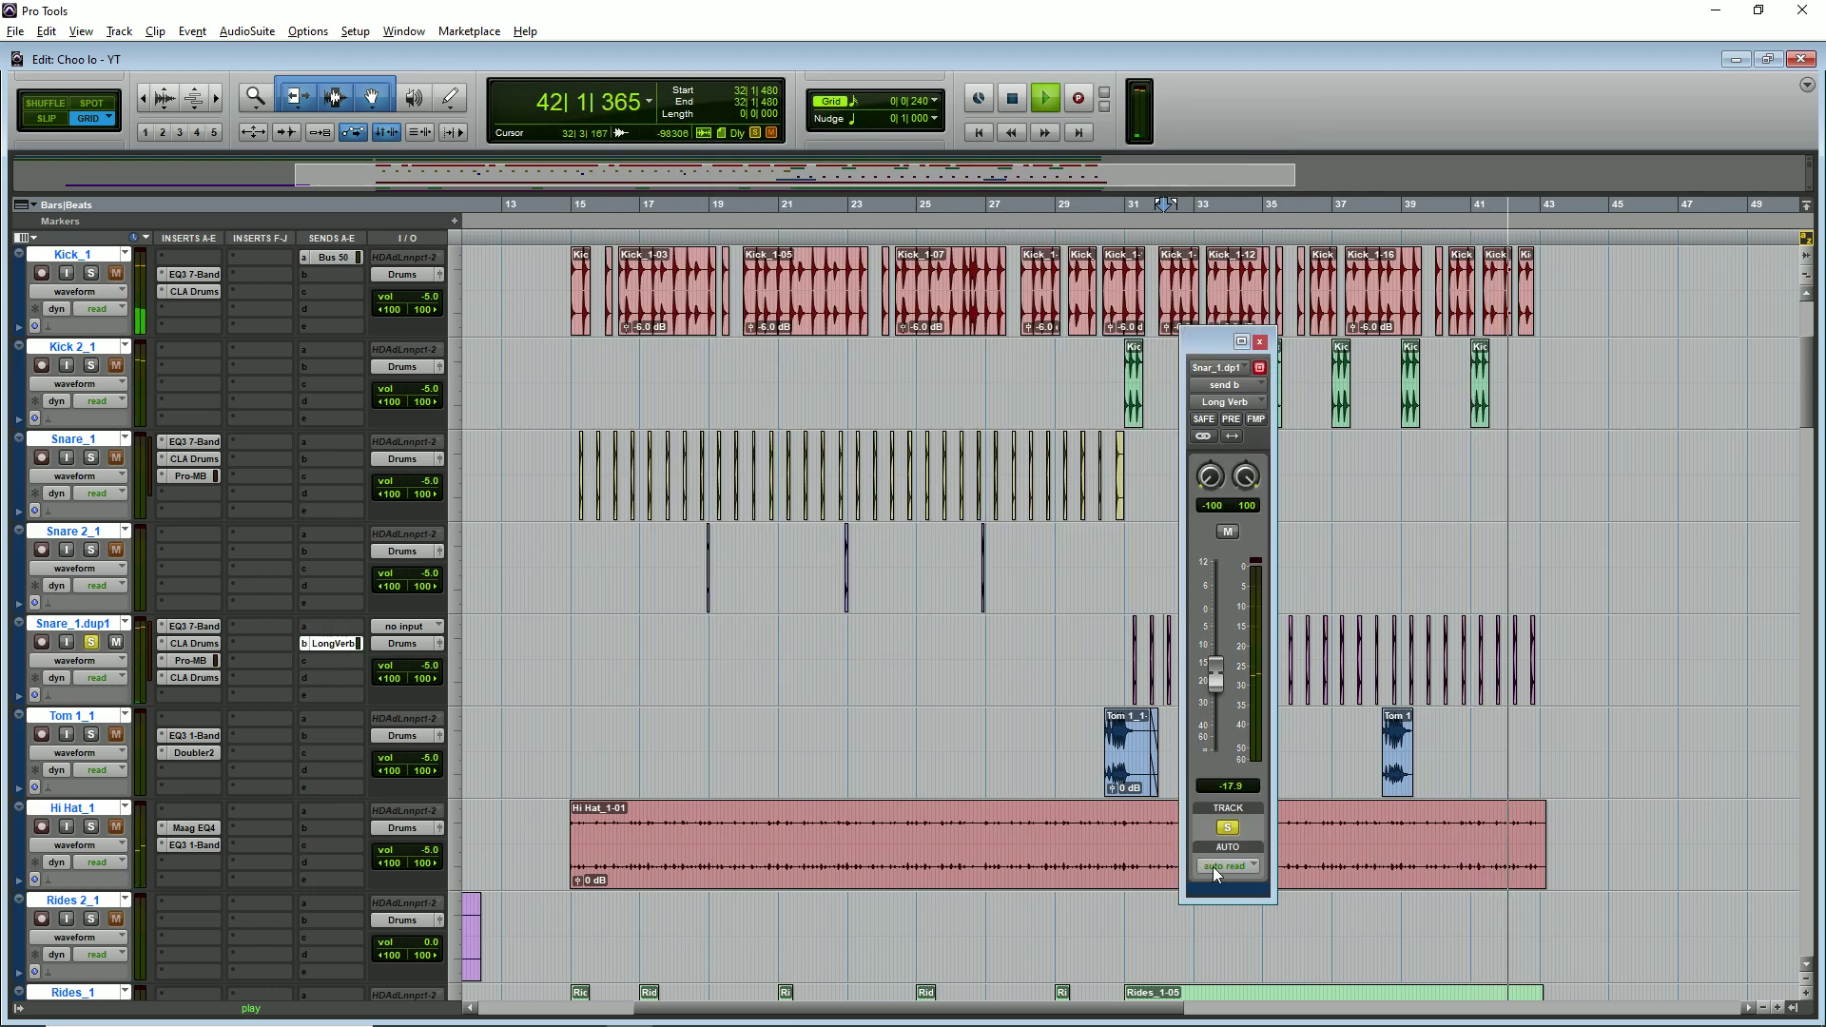
click(1259, 344)
- Play the soloed Snare_1.dup1 track with its full processing from bar 31, beat 3, and stop playback
key(ctrl+bracketleft)
key(space)
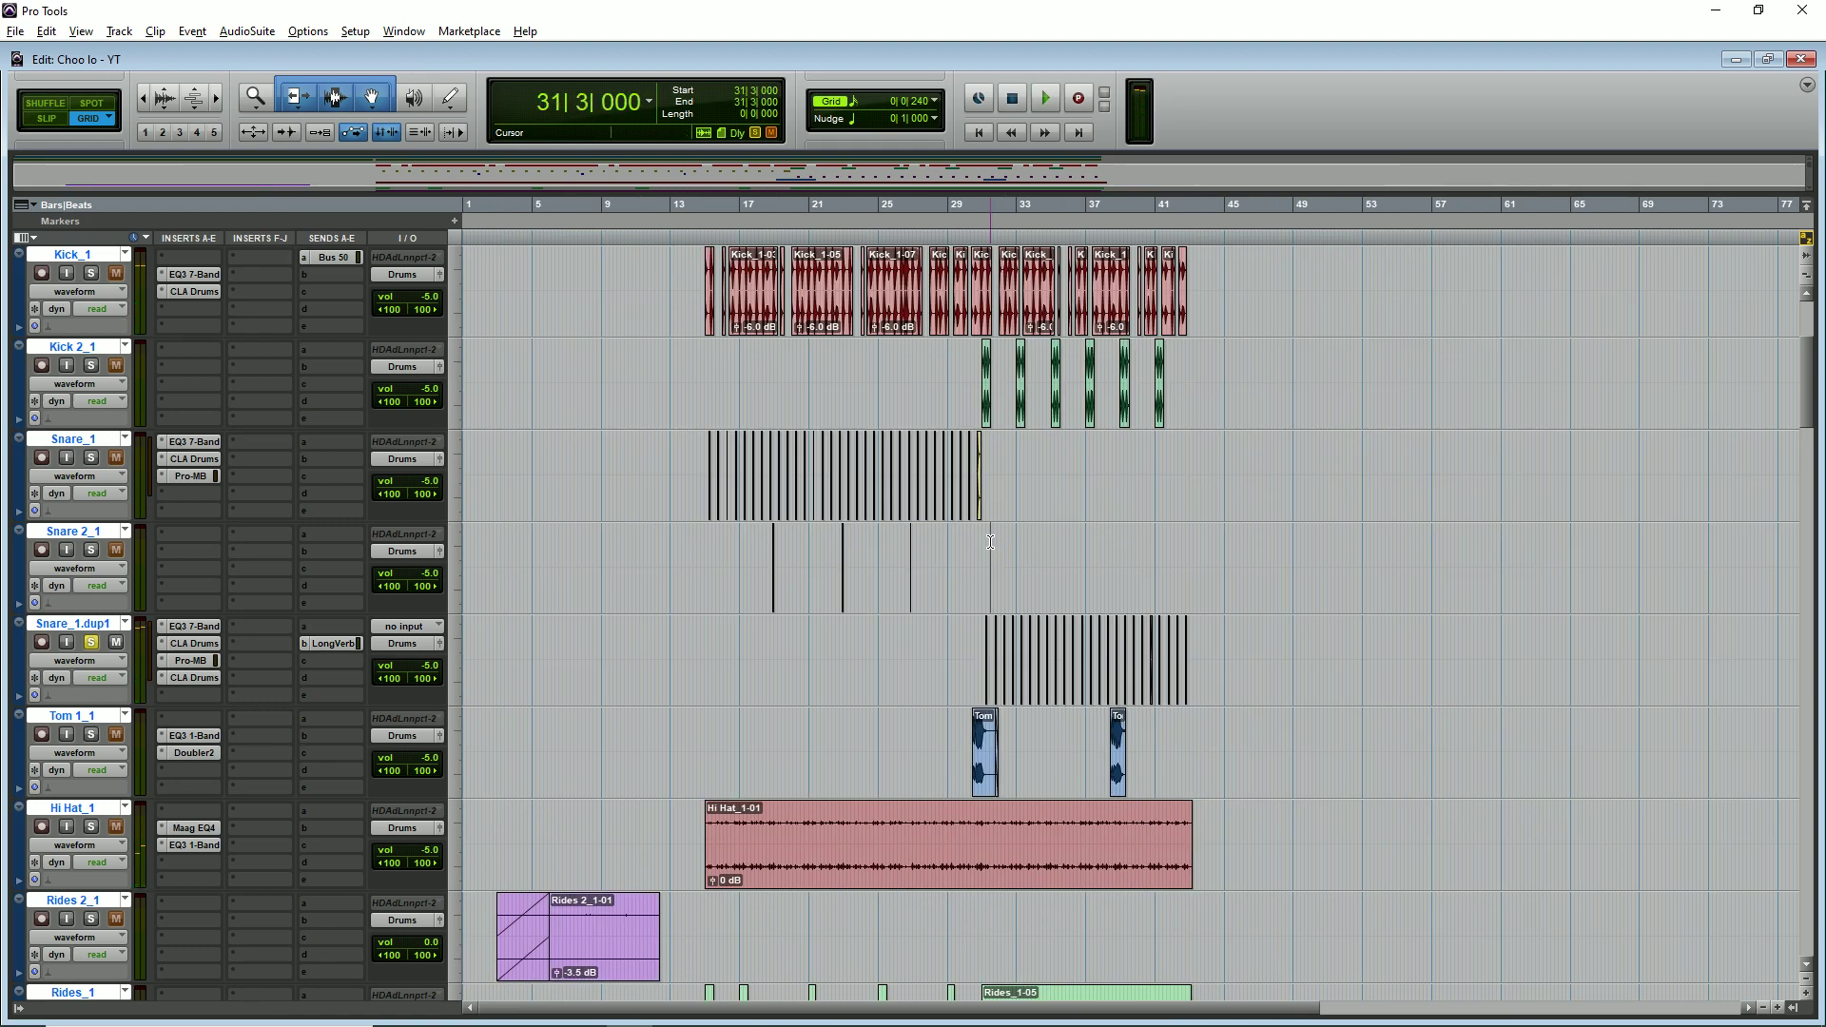
key(space)
key(ctrl+bracketright)
key(ctrl+bracketright)
key(ctrl+bracketright)
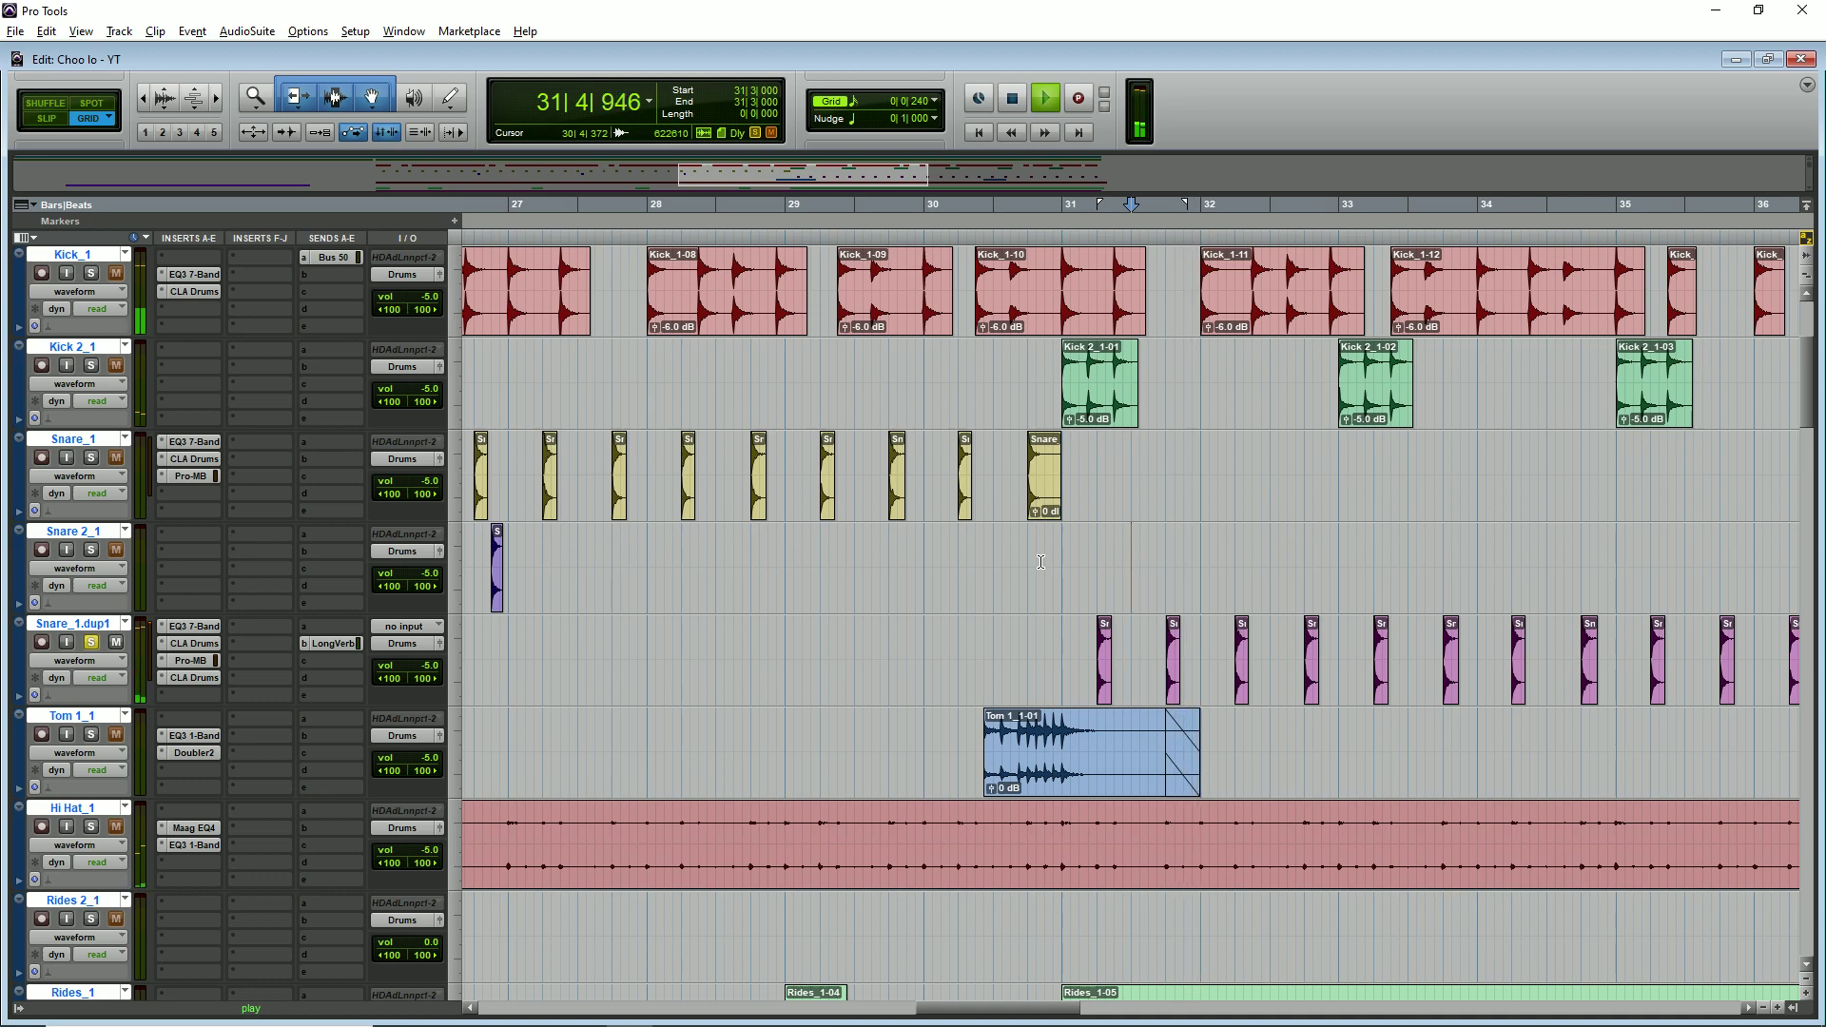
key(ctrl+bracketleft)
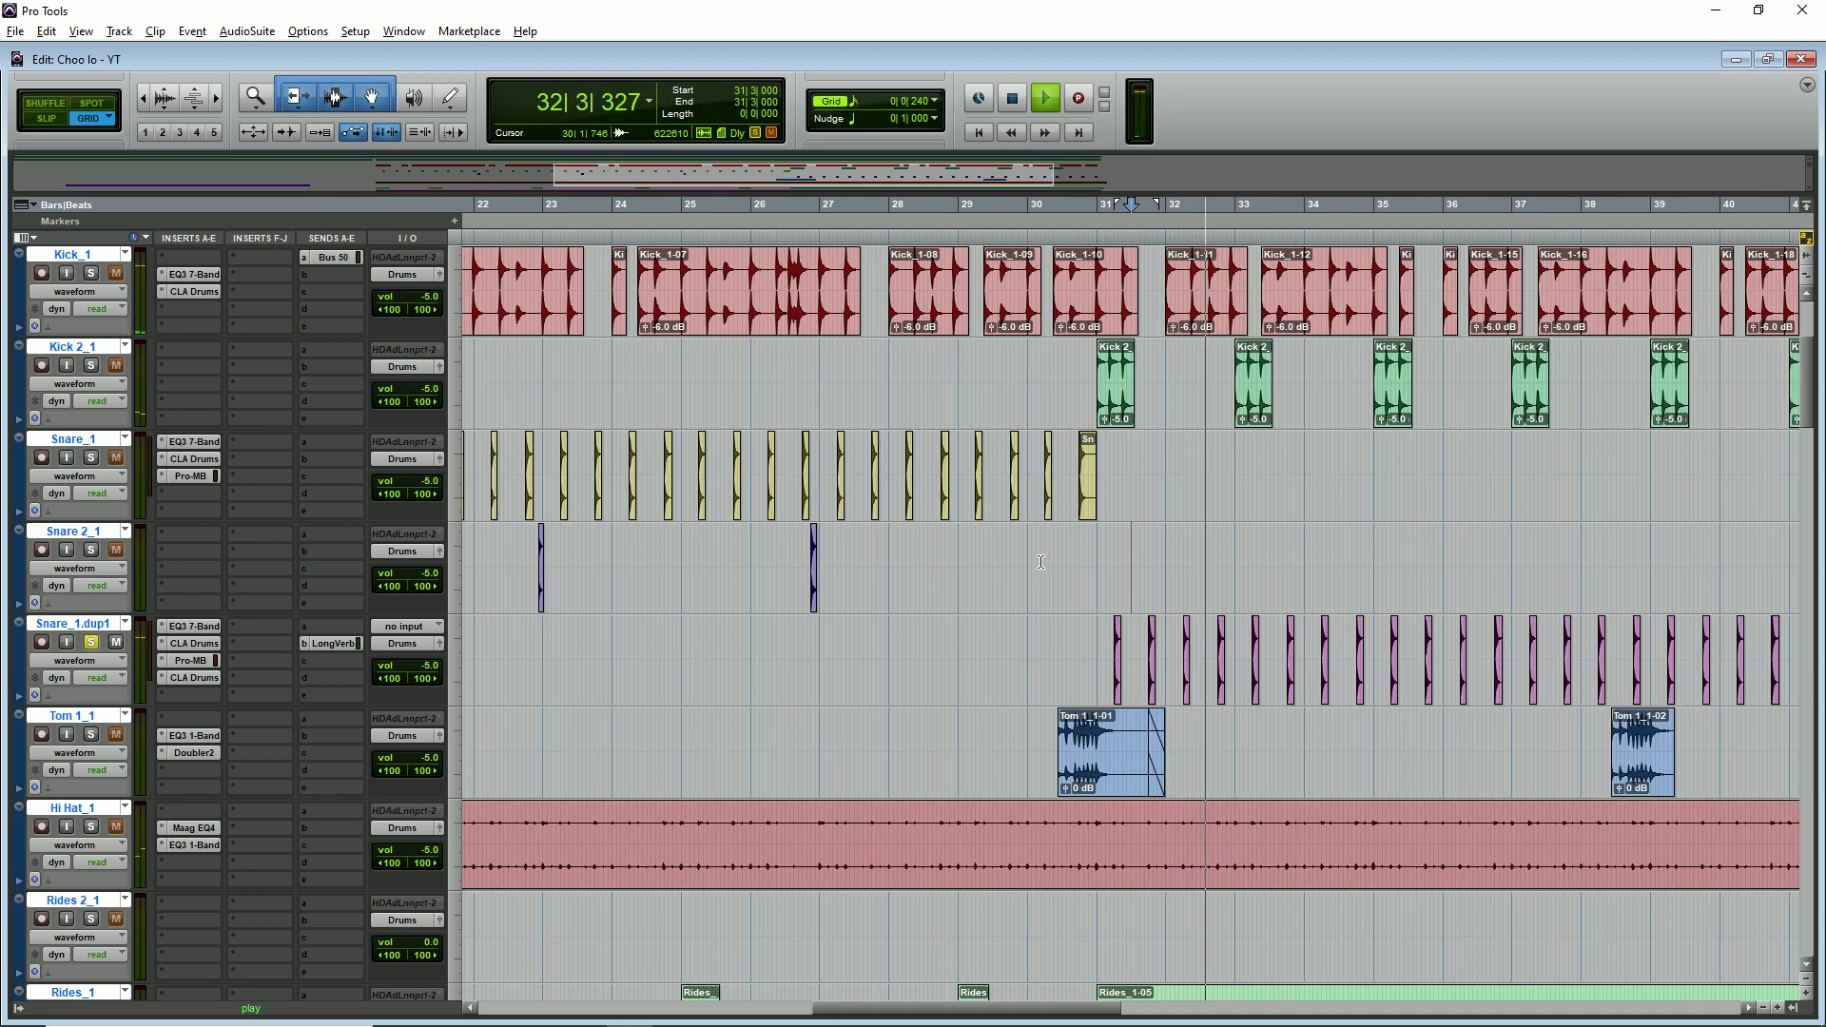
key(ctrl+bracketleft)
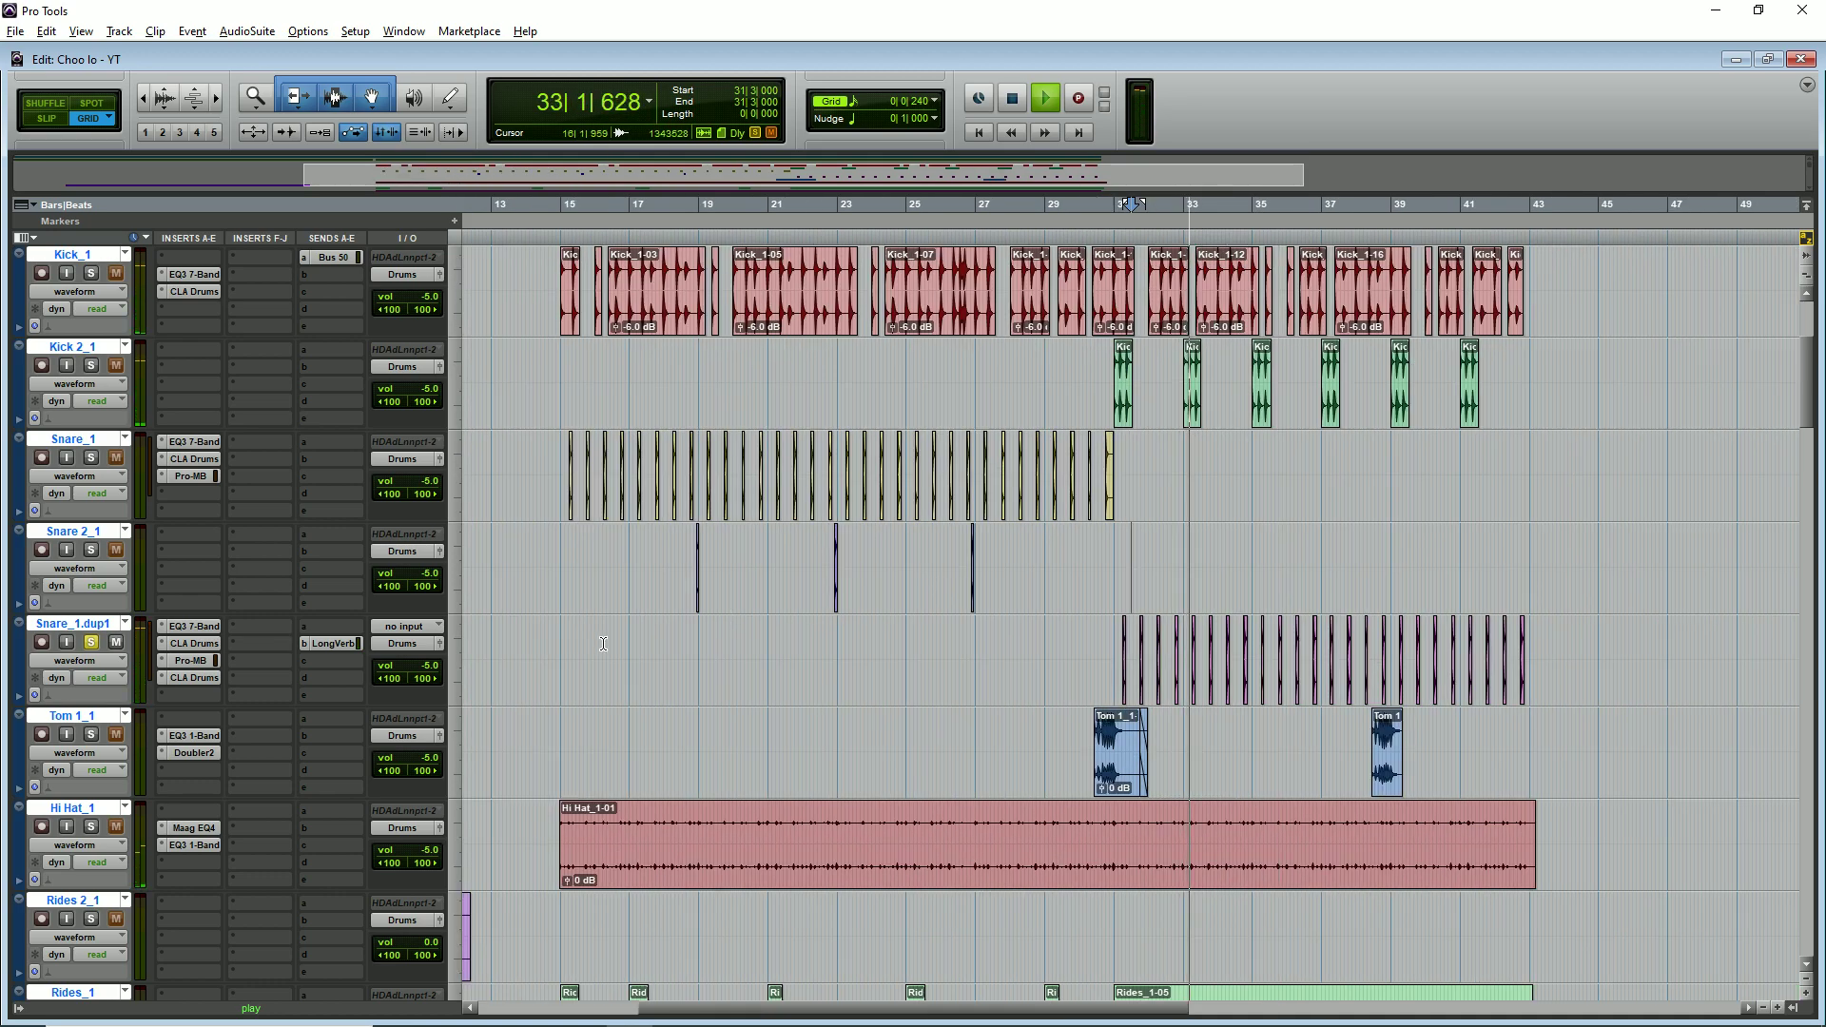
key(space)
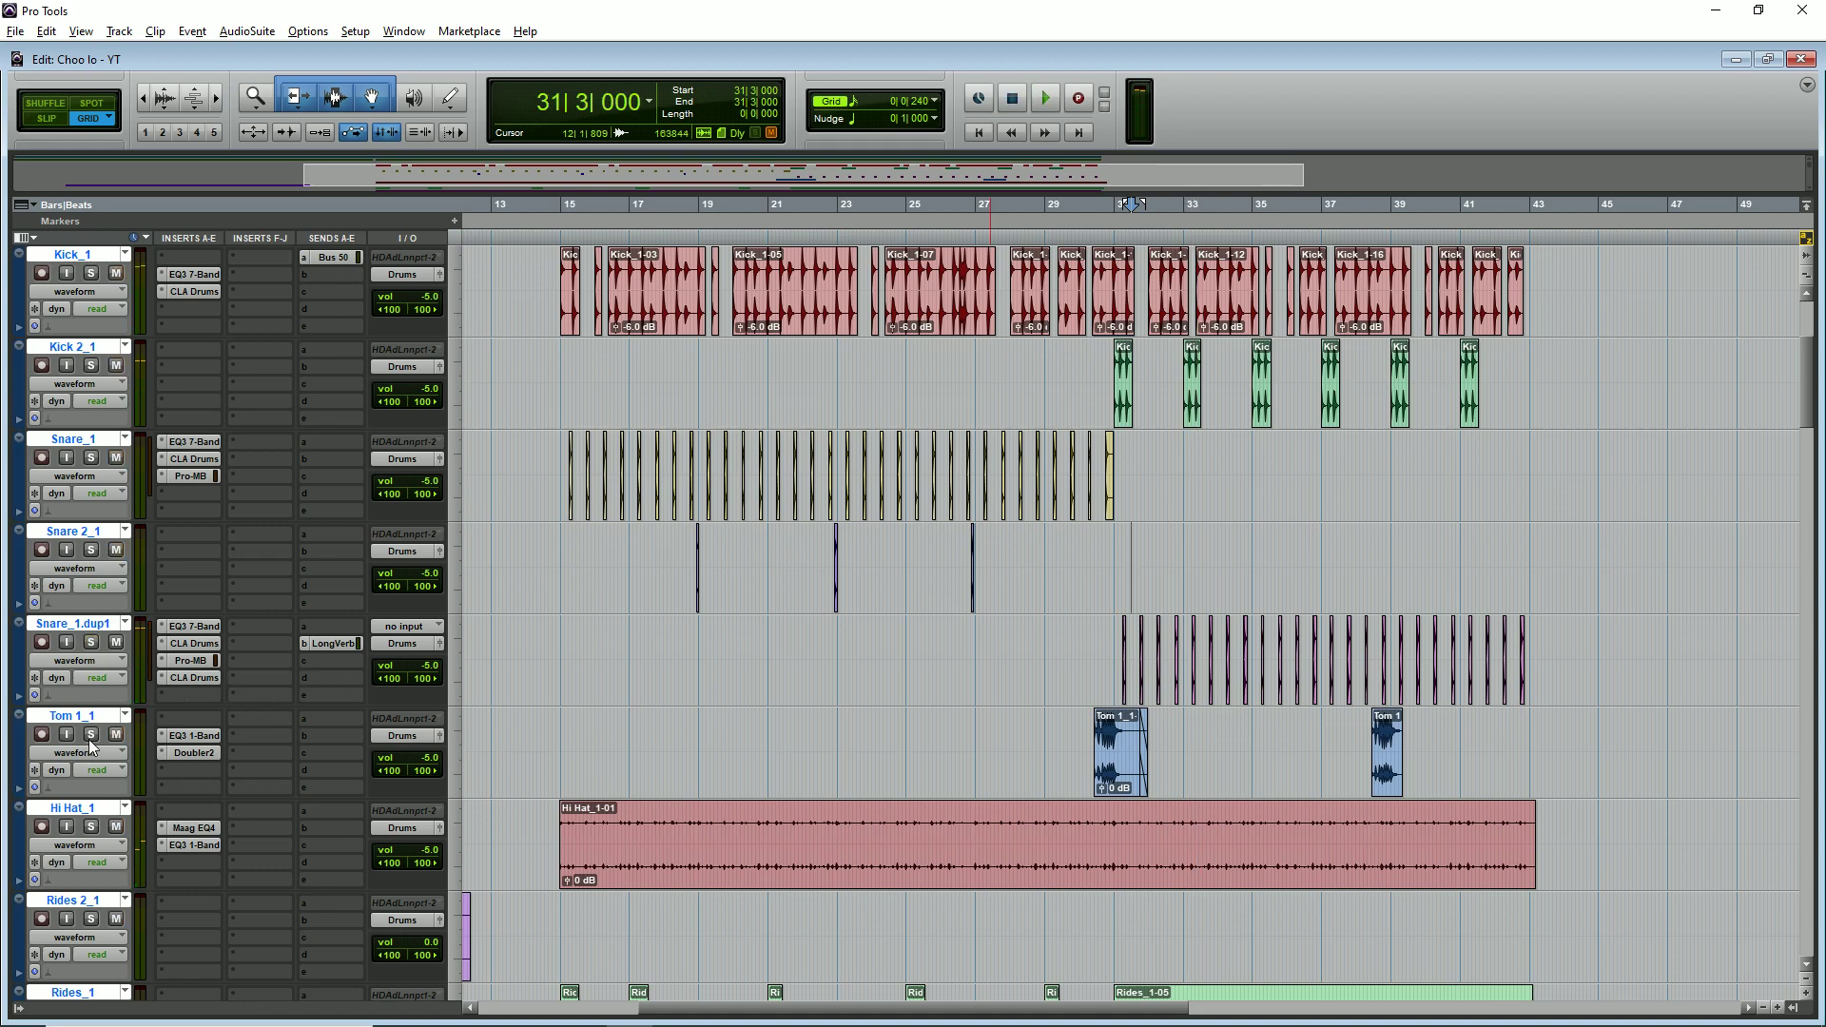
- Solo Tom 1_1 with its EQ3 1-Band and Doubler2 bypassed and play the fill from bar 30, beat 2
key(ctrl+bracketleft)
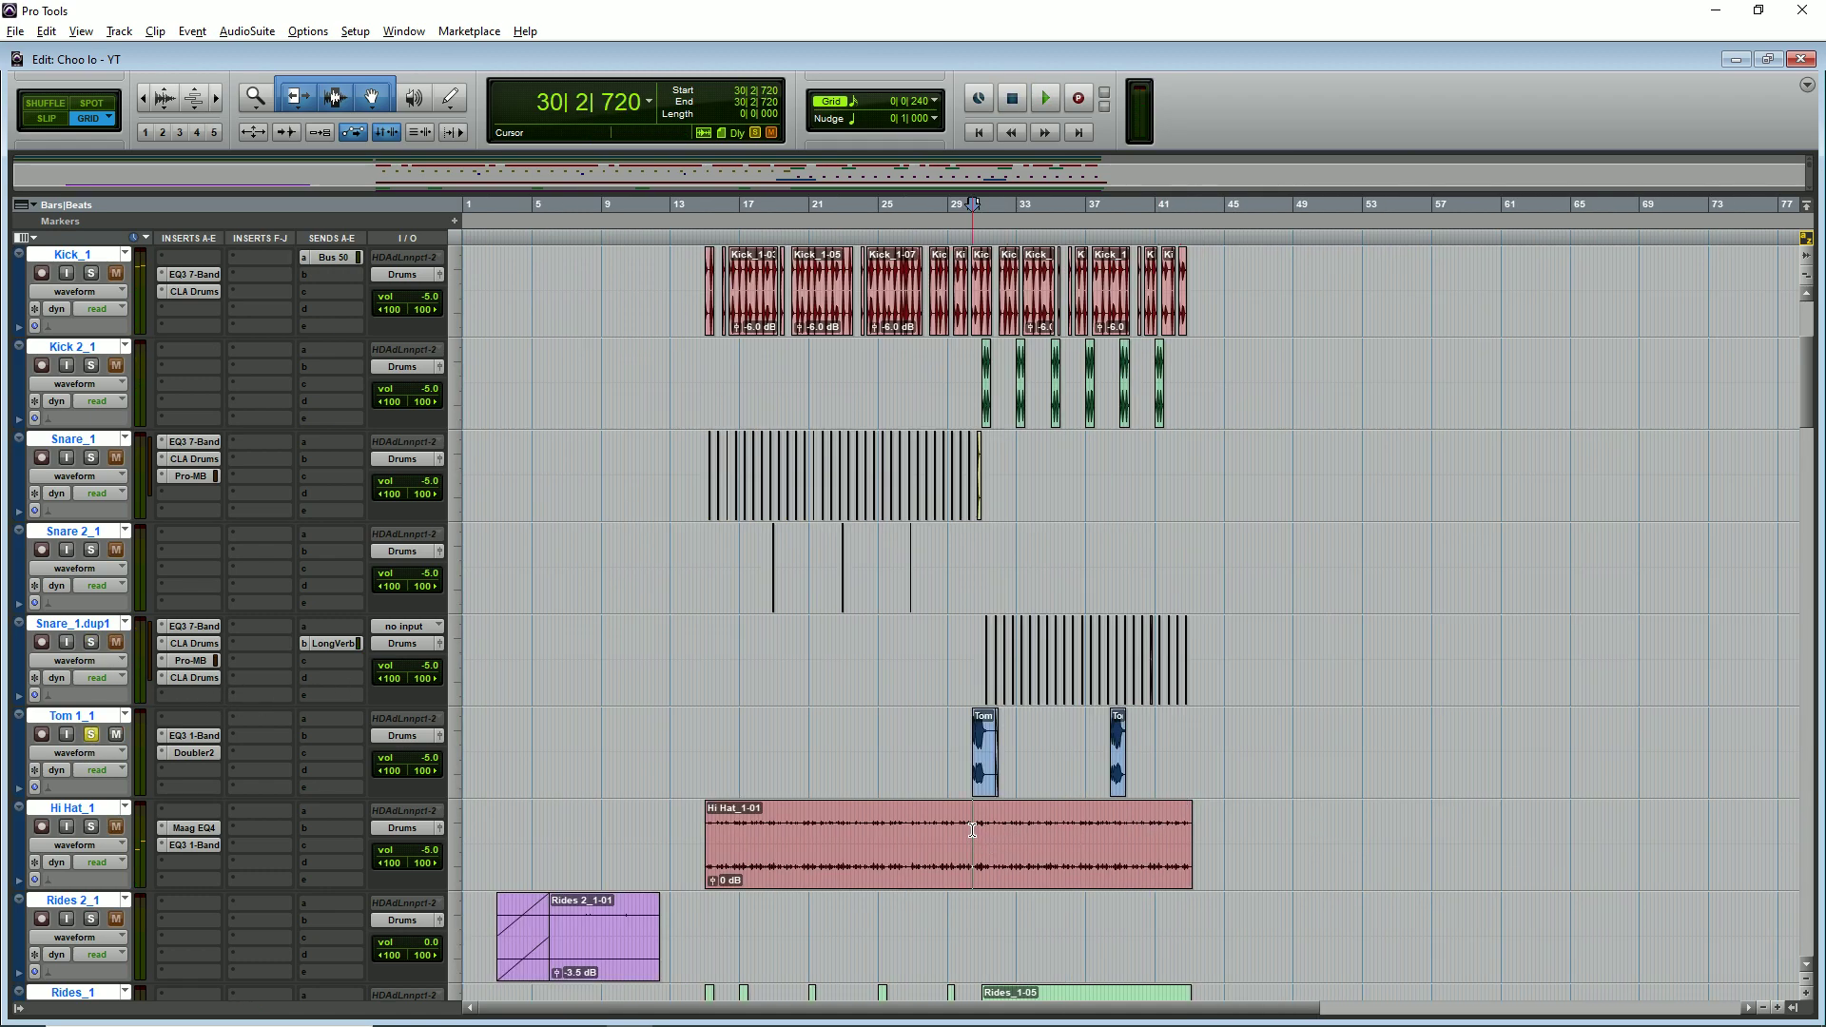
key(ctrl+bracketright)
key(ctrl+bracketright)
key(ctrl+bracketright)
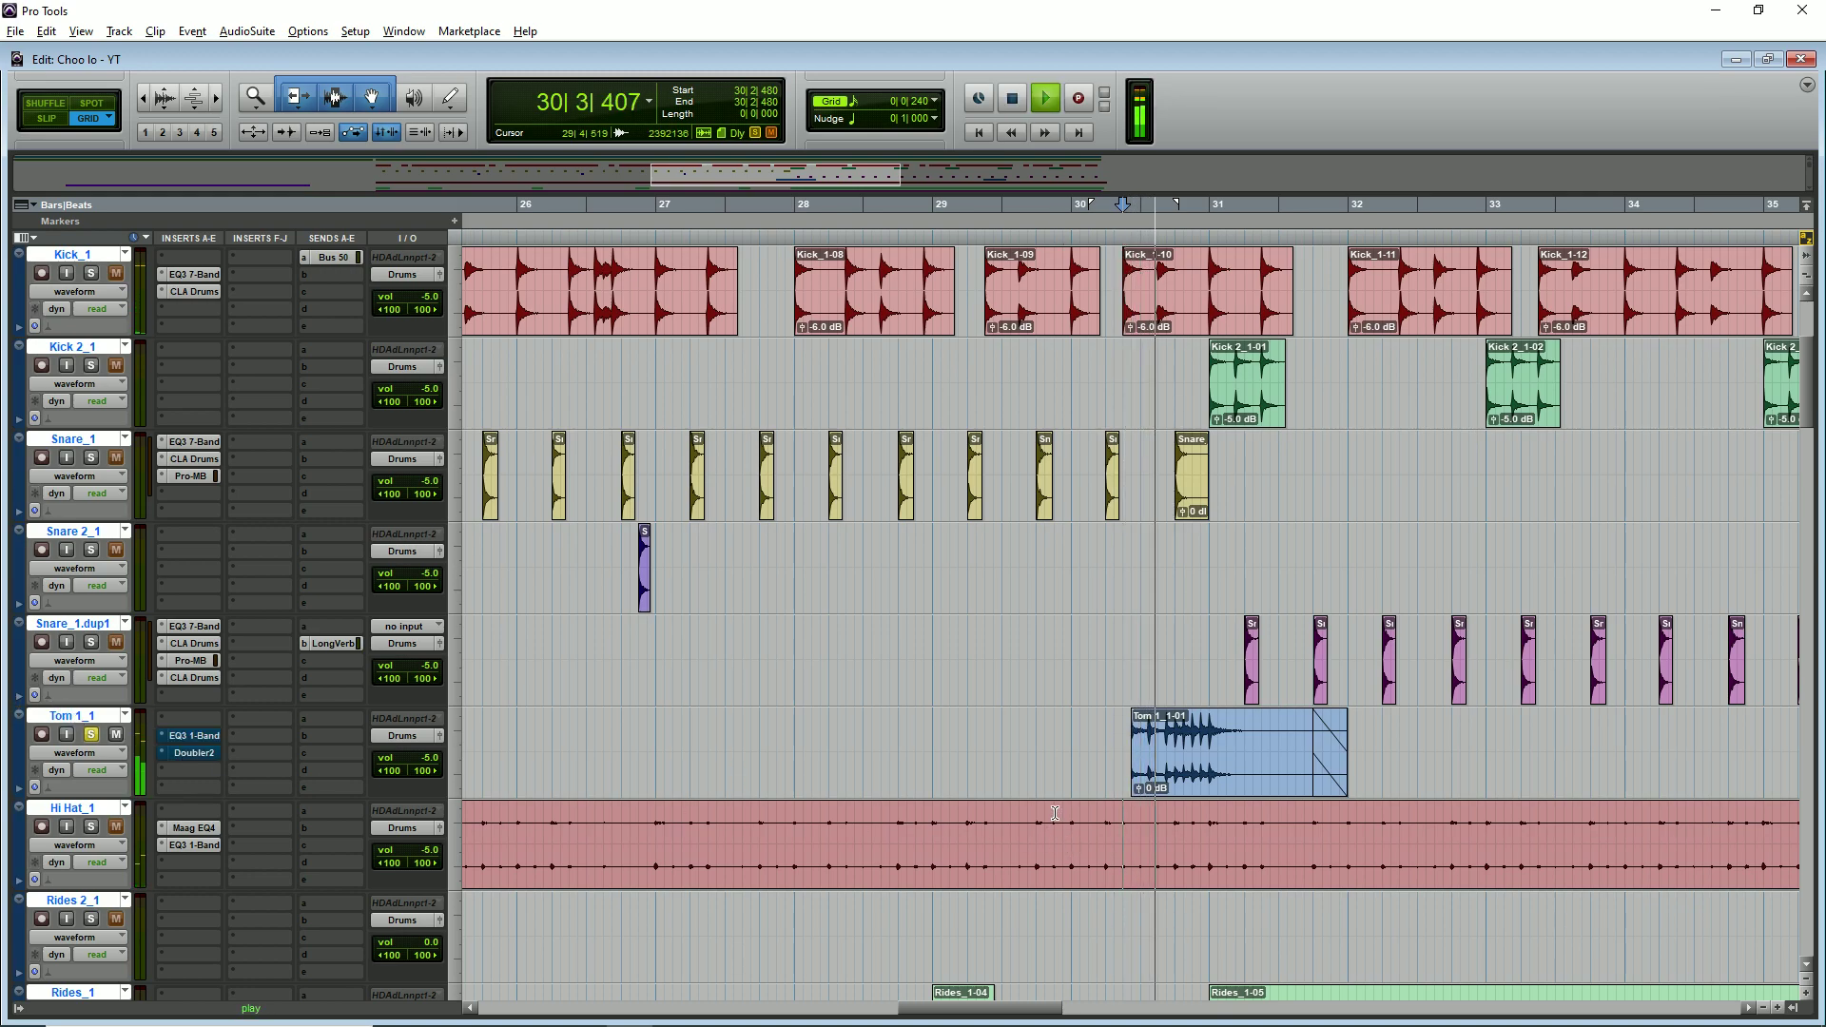
key(space)
- Play the tom fill unsoloed within the drums from bar 30, beat 2, stop, and solo Tom 1_1 again
key(space)
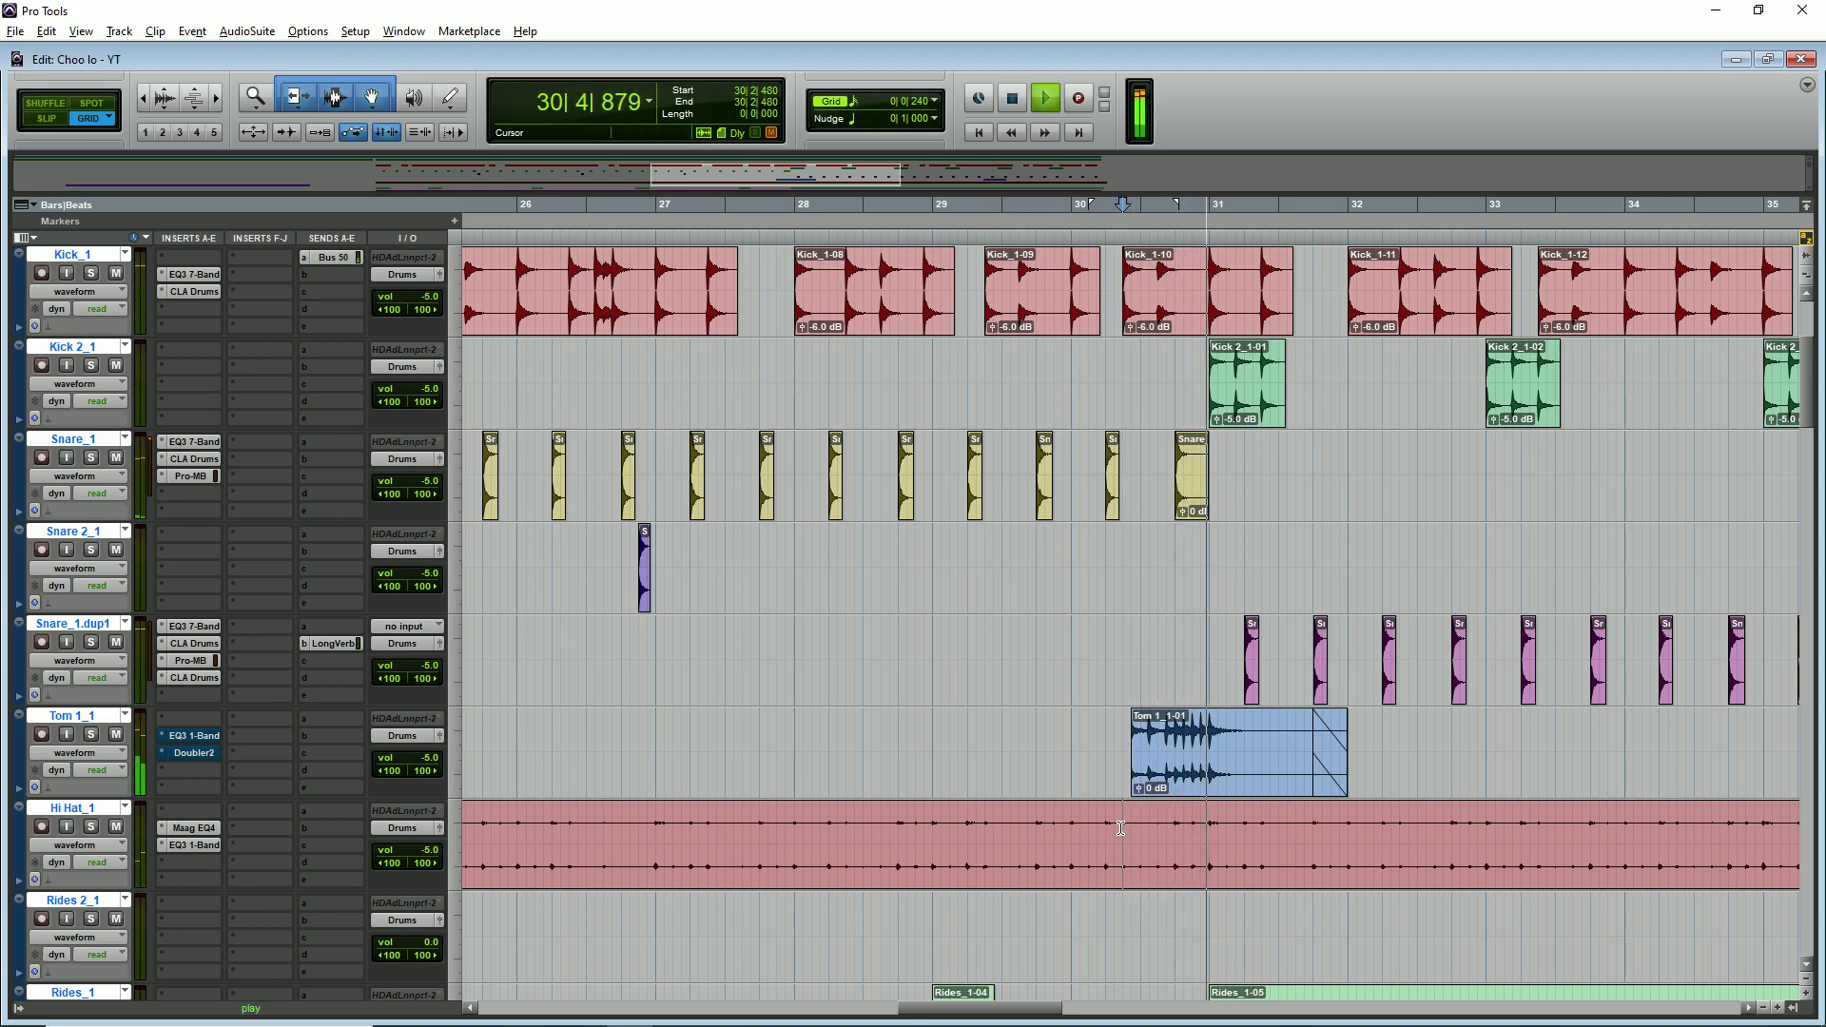
key(space)
click(91, 735)
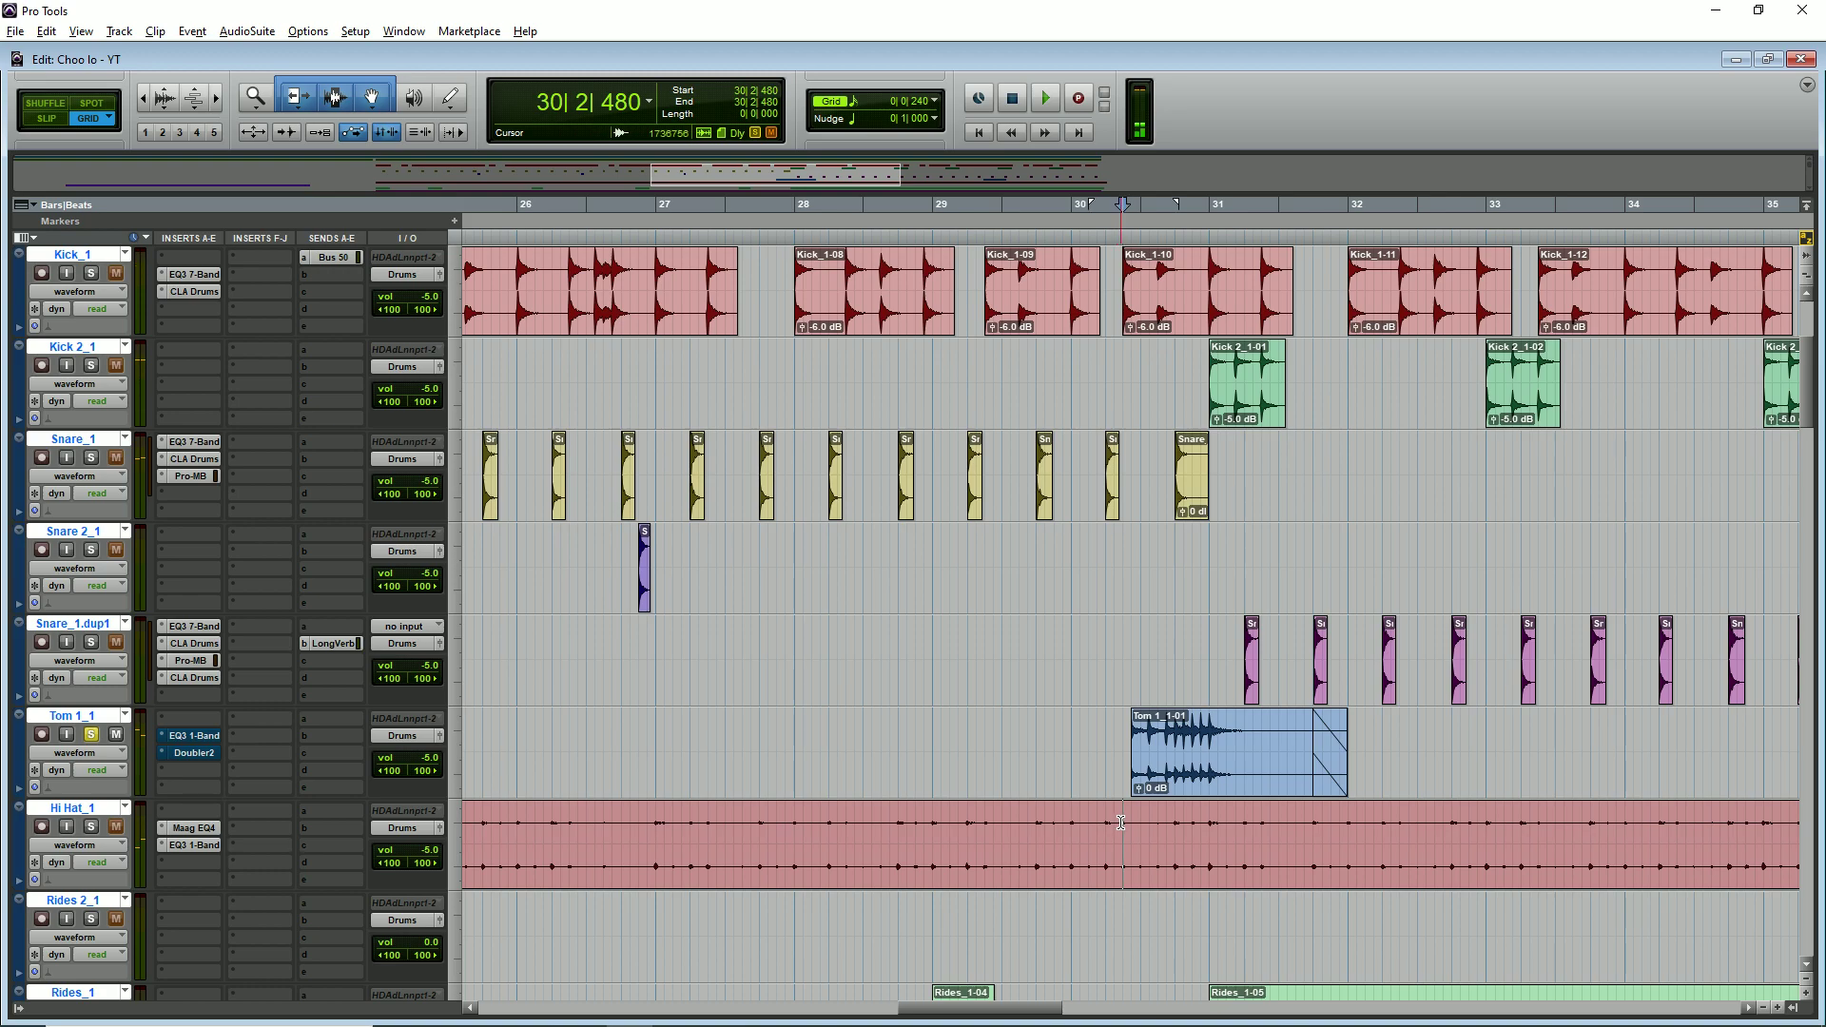
- Re-enable the EQ3 1-Band and Doubler2 on Tom 1_1 while auditioning the fill with the EQ window open
scroll(1121, 822, up, 1)
key(space)
key(space)
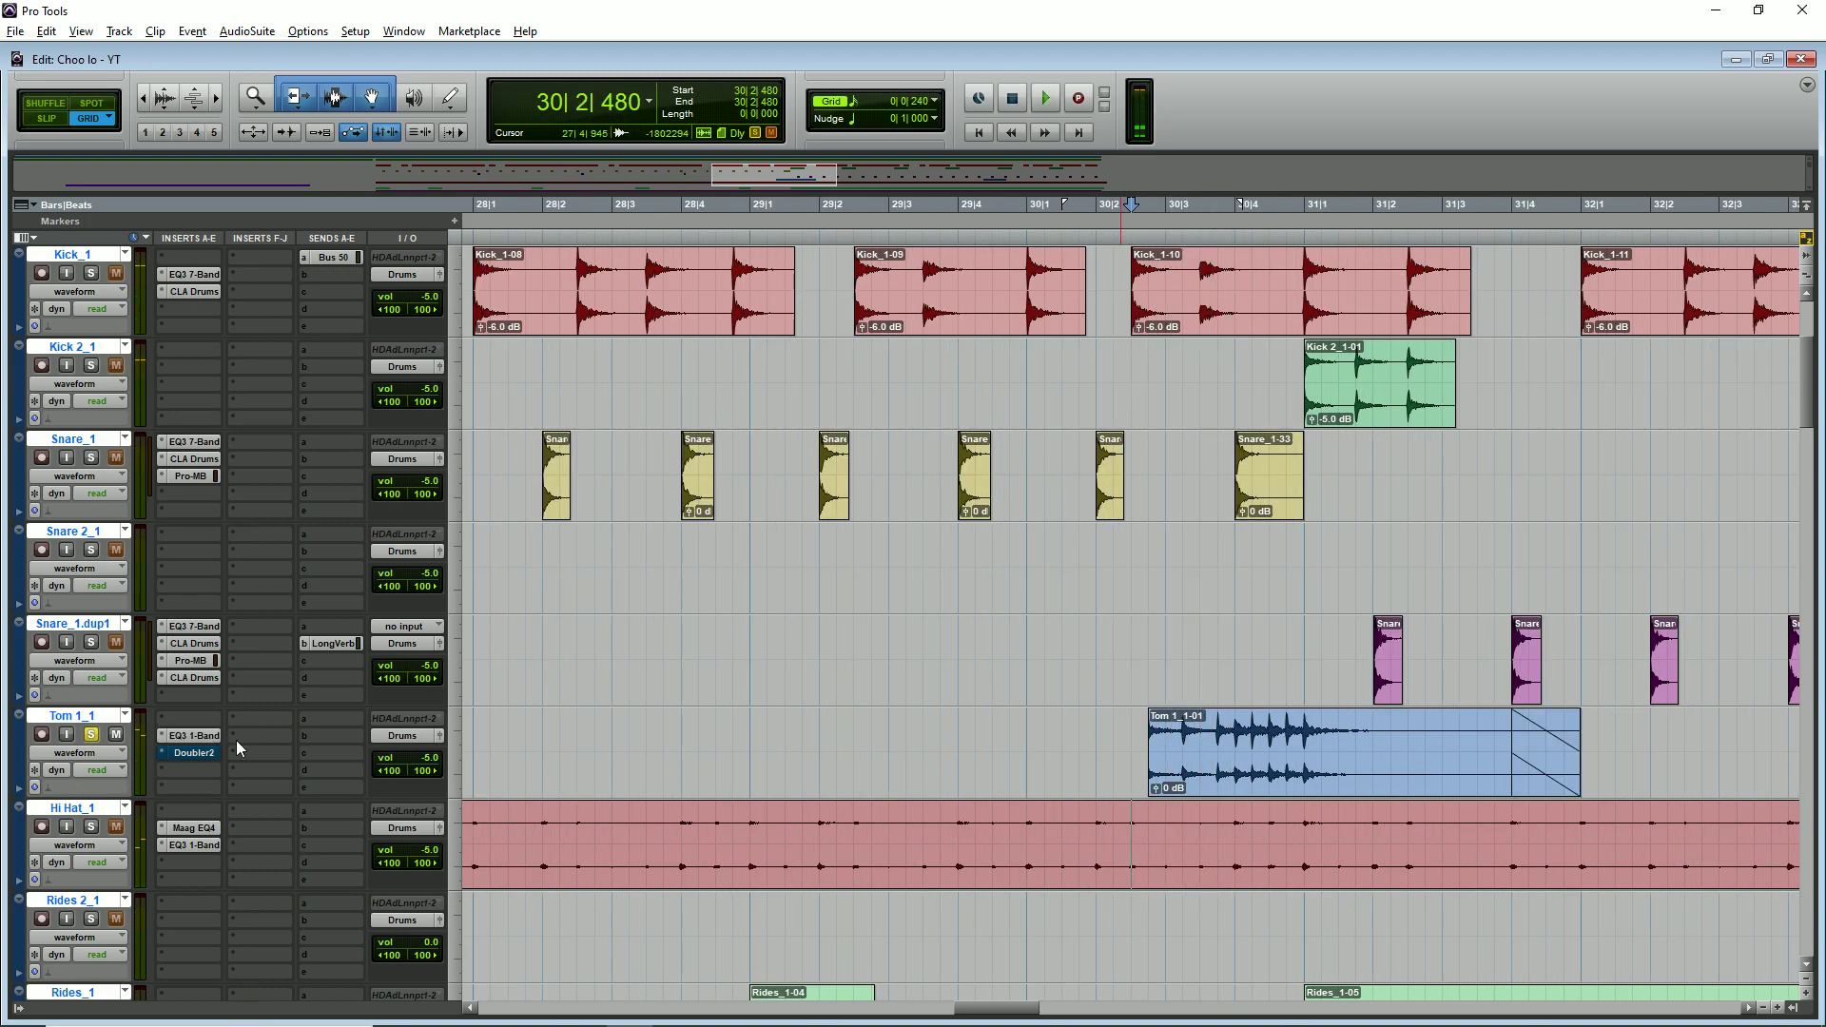
click(187, 737)
key(space)
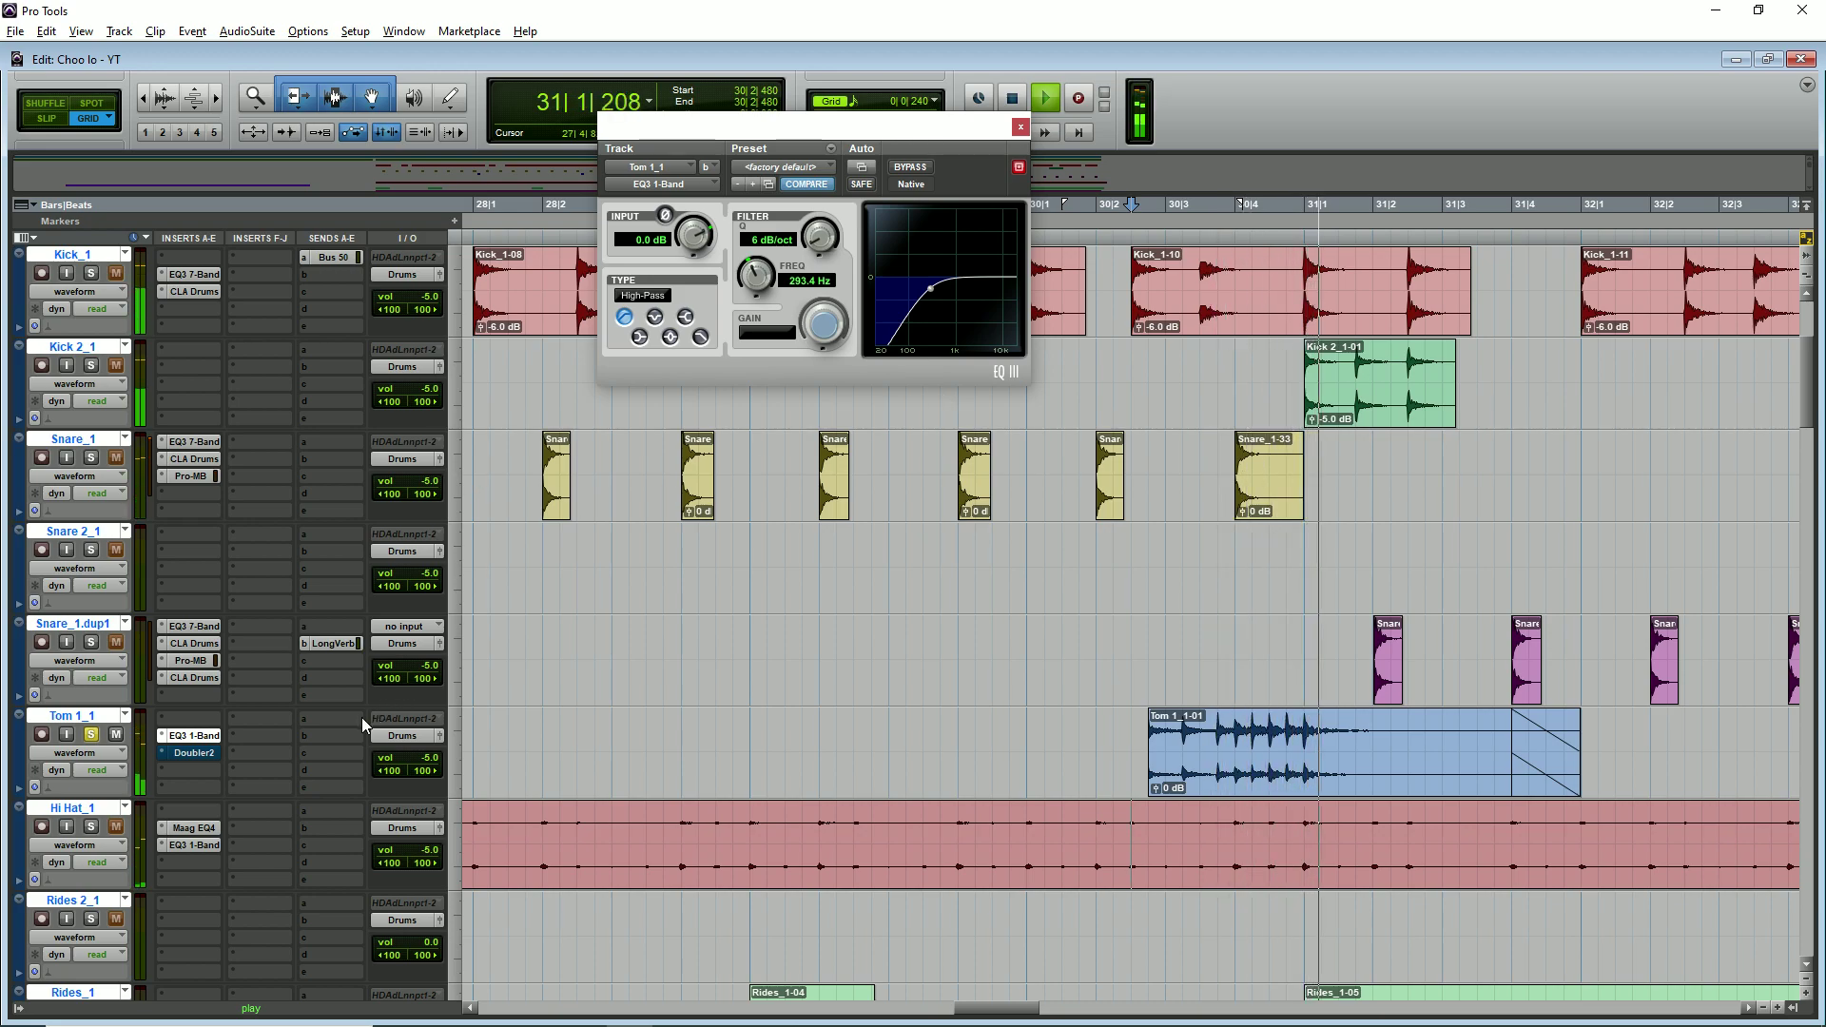
key(space)
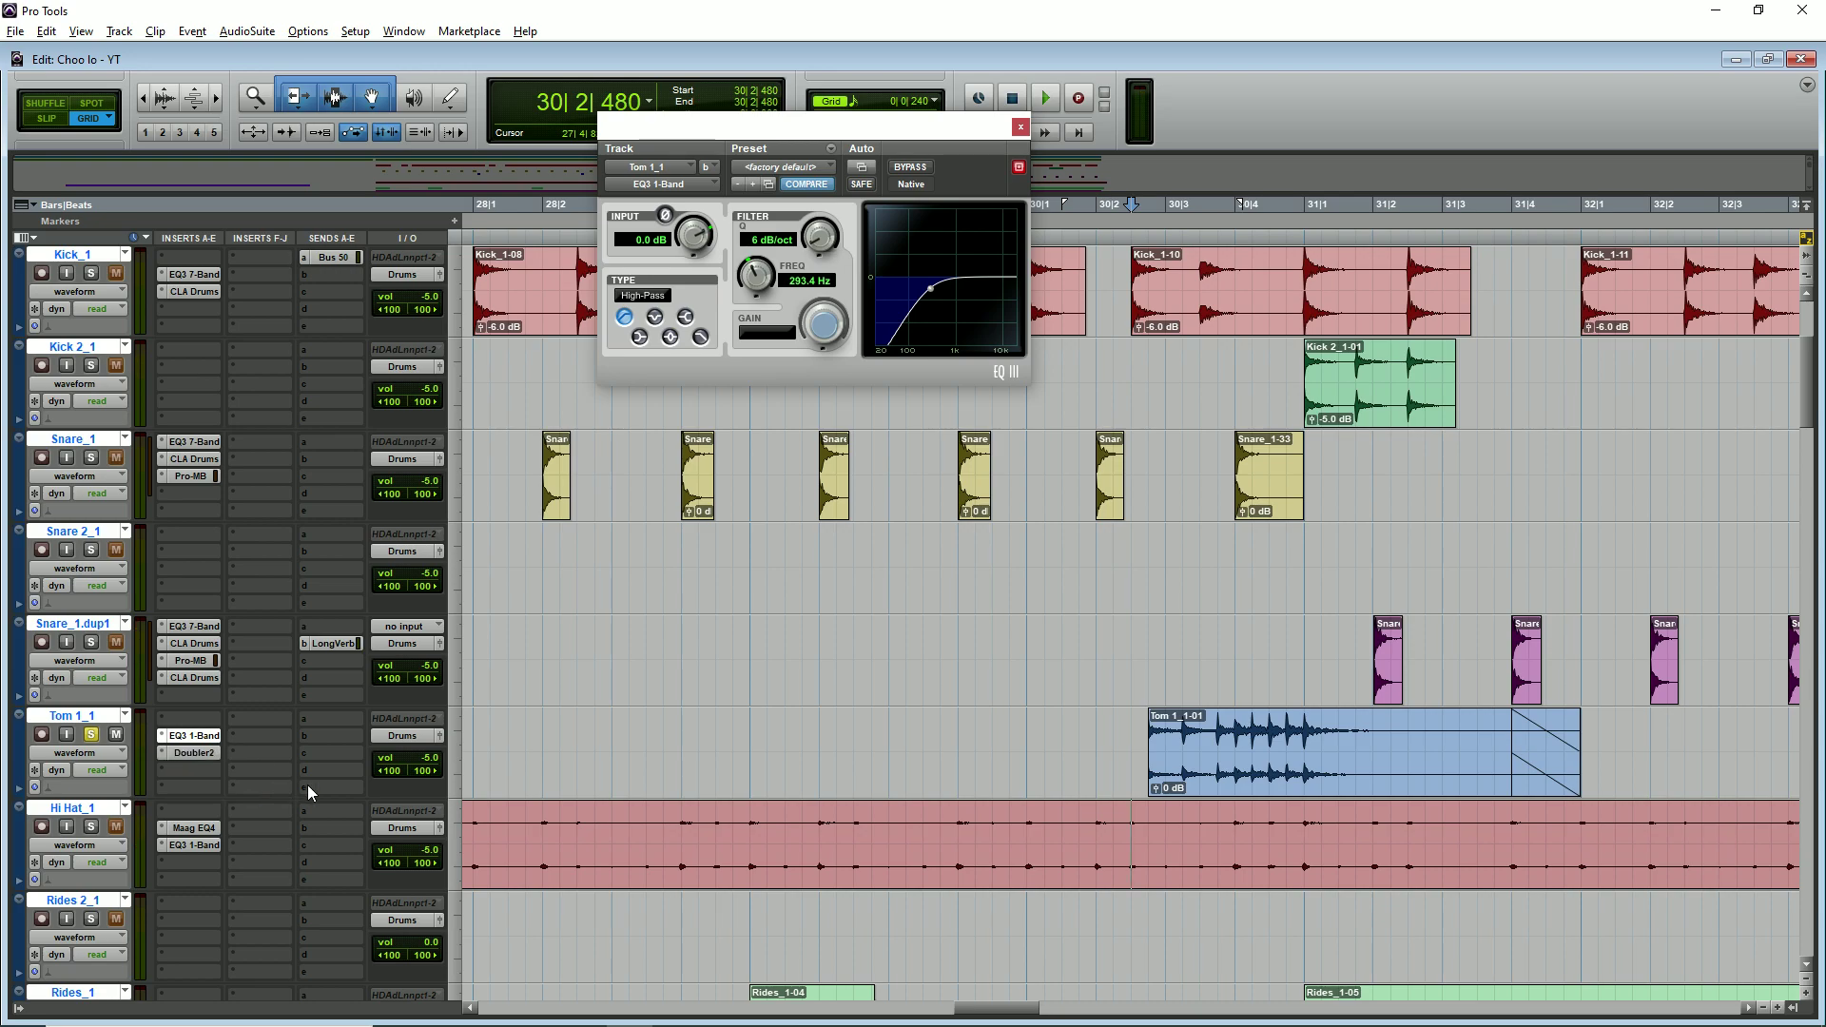
- View the Doubler2 settings on Tom 1_1 with its window moved aside, audition the tom fill, and close the window
click(190, 753)
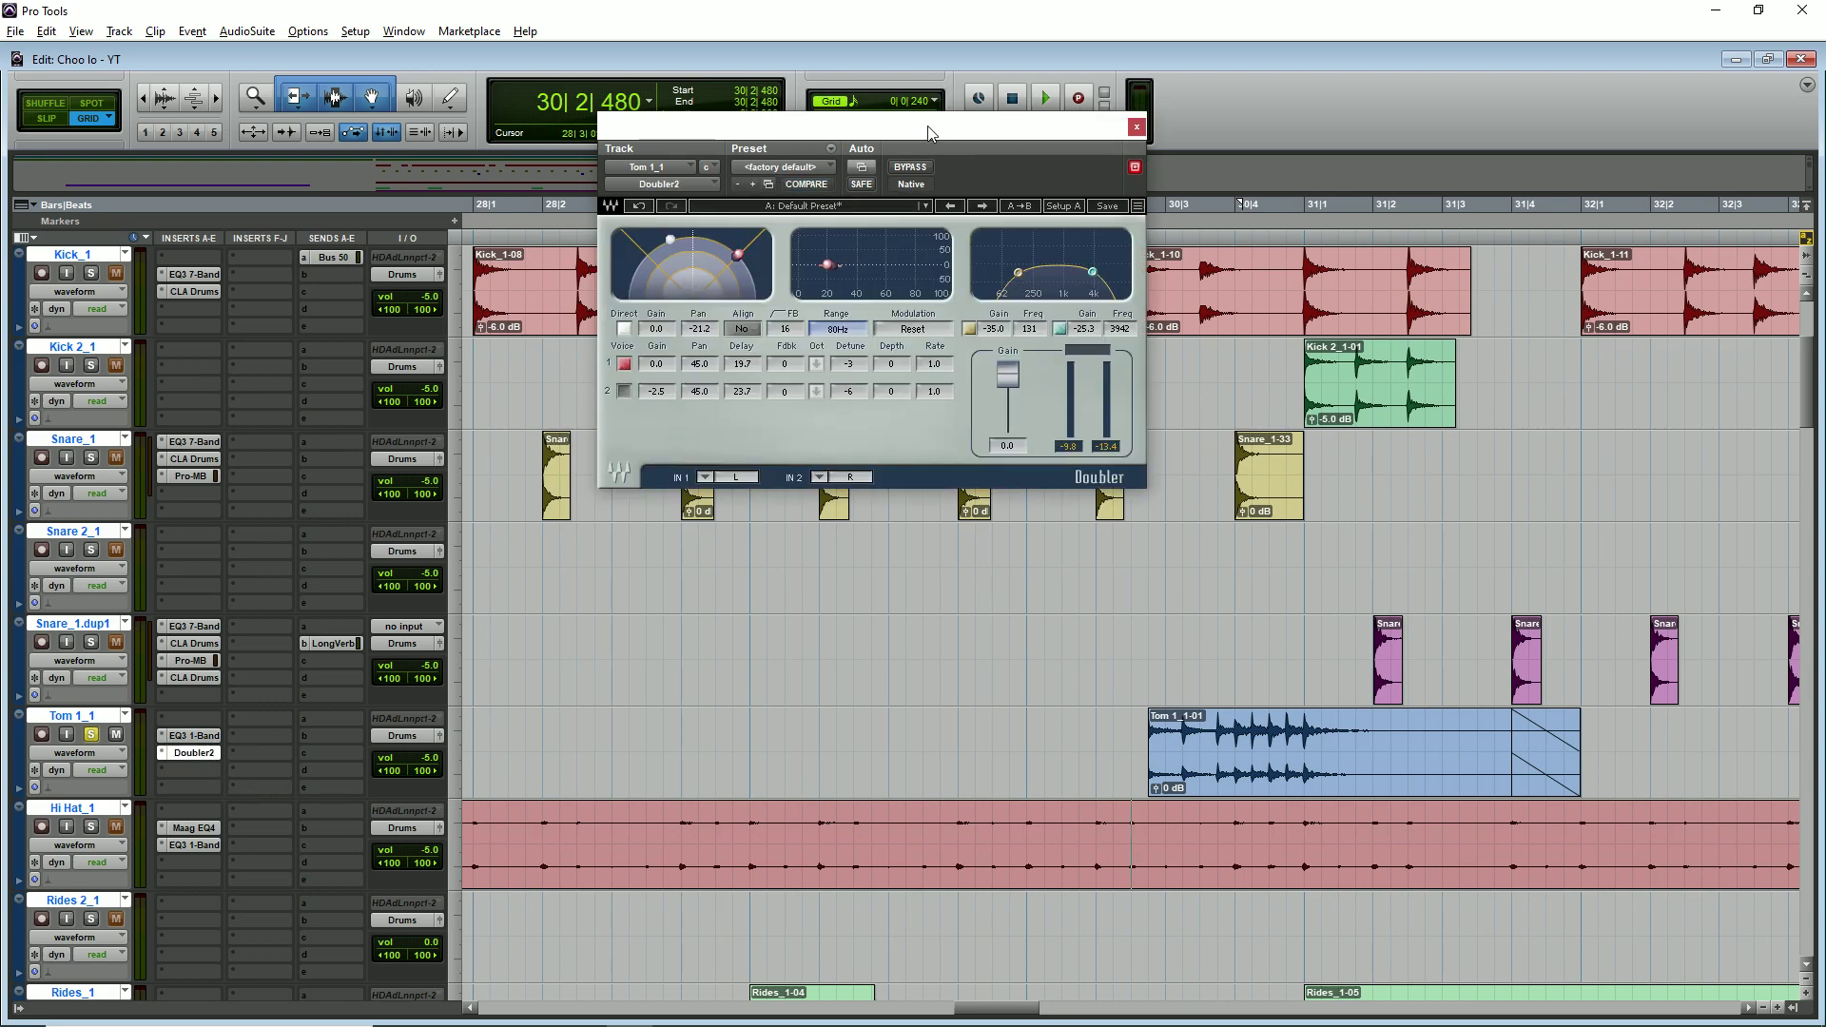
drag(930, 131, 693, 73)
key(space)
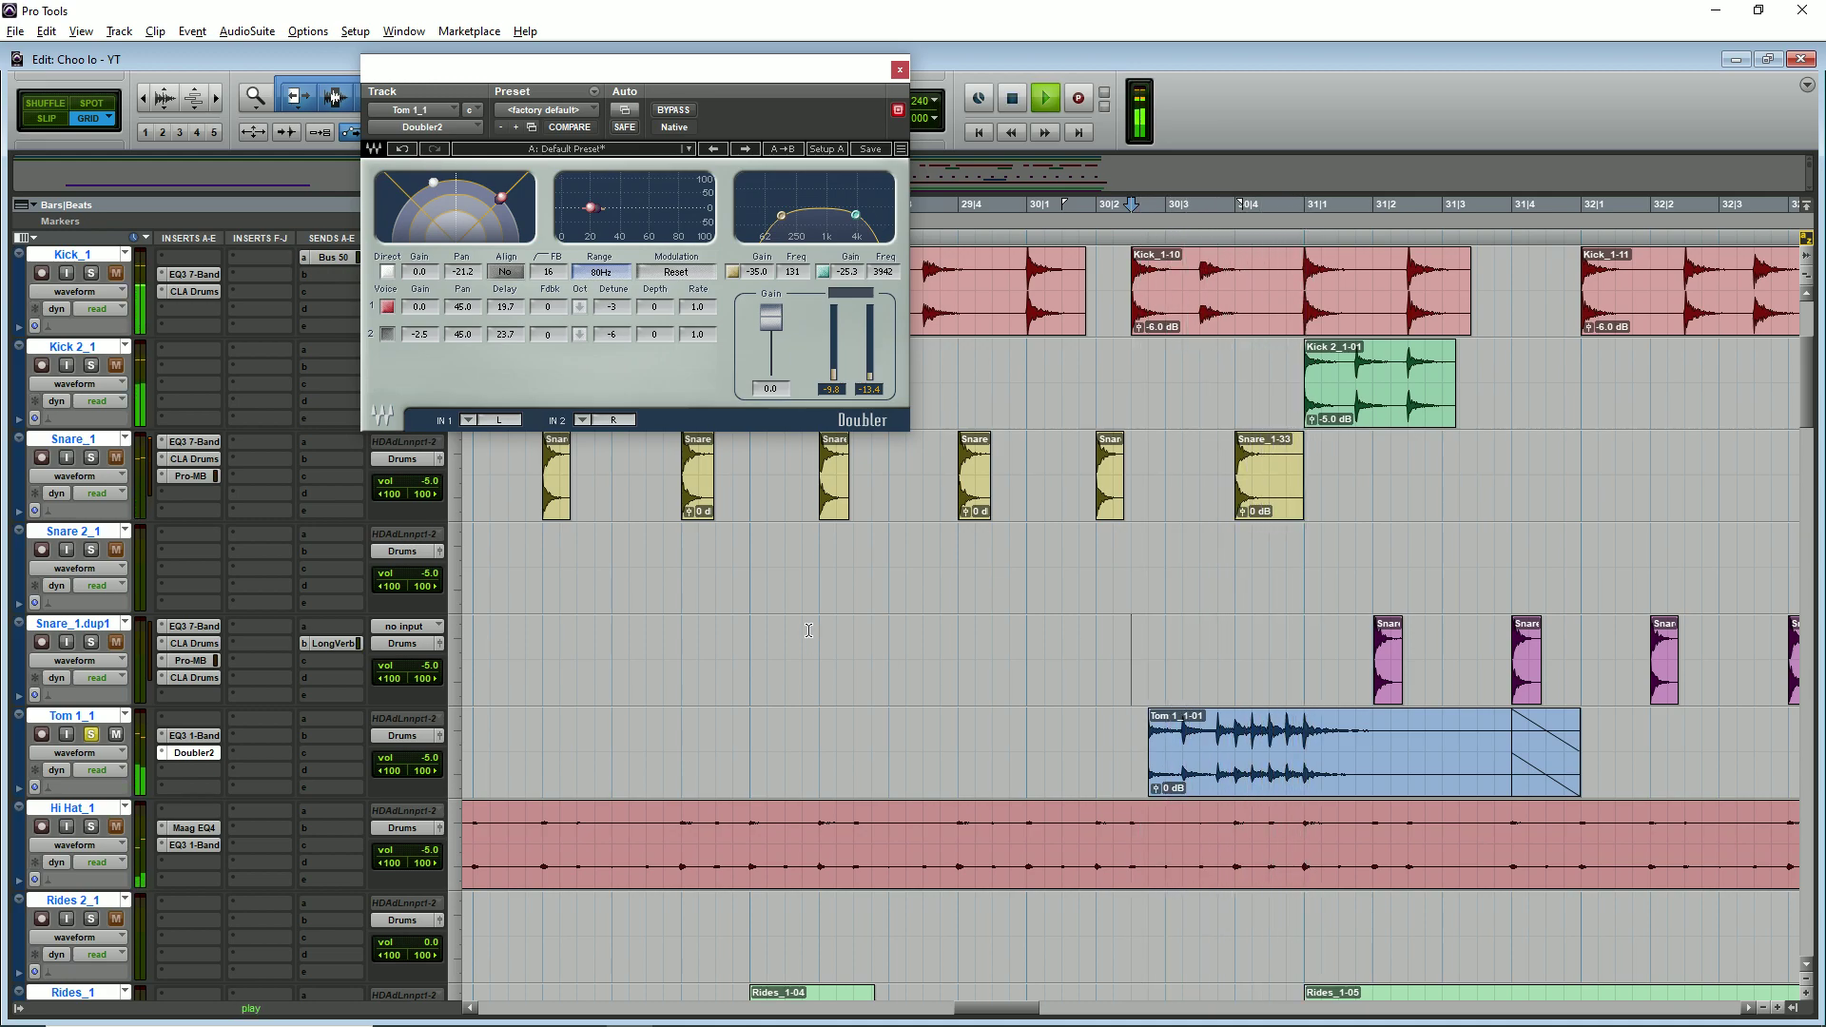
key(ctrl+bracketleft)
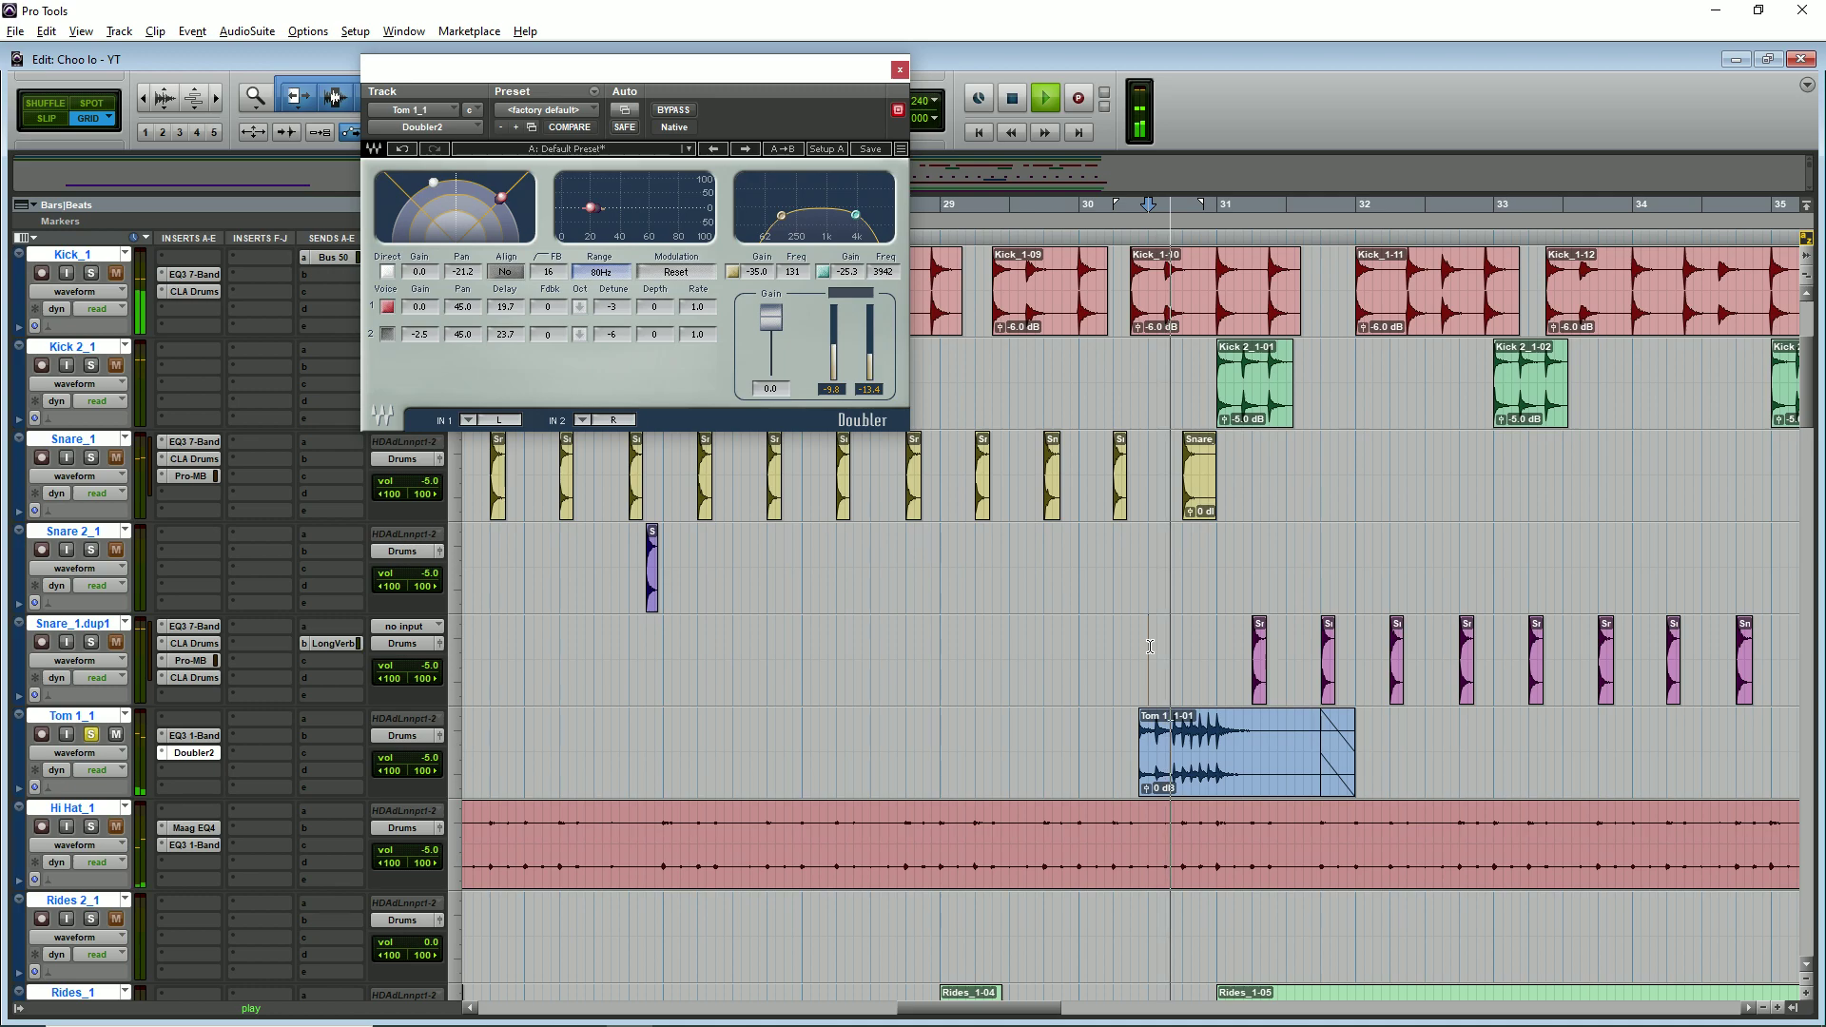
key(space)
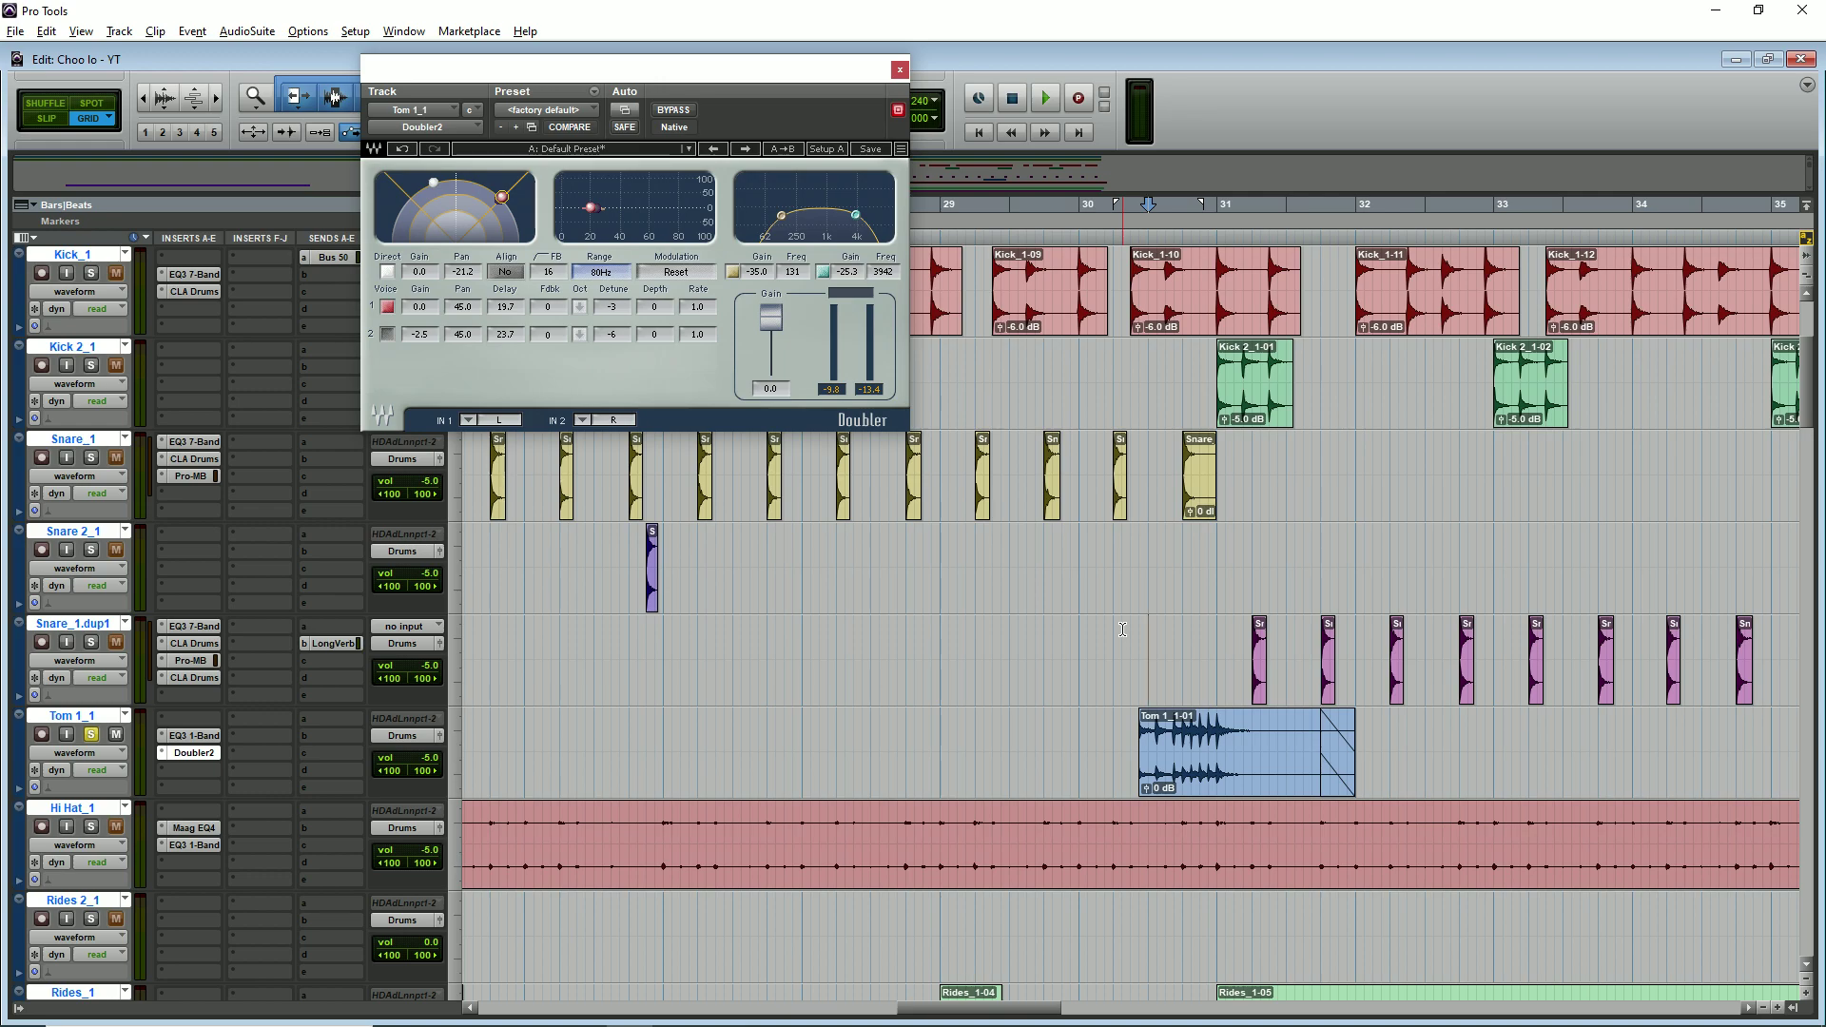
key(ctrl+])
key(ctrl+])
key(space)
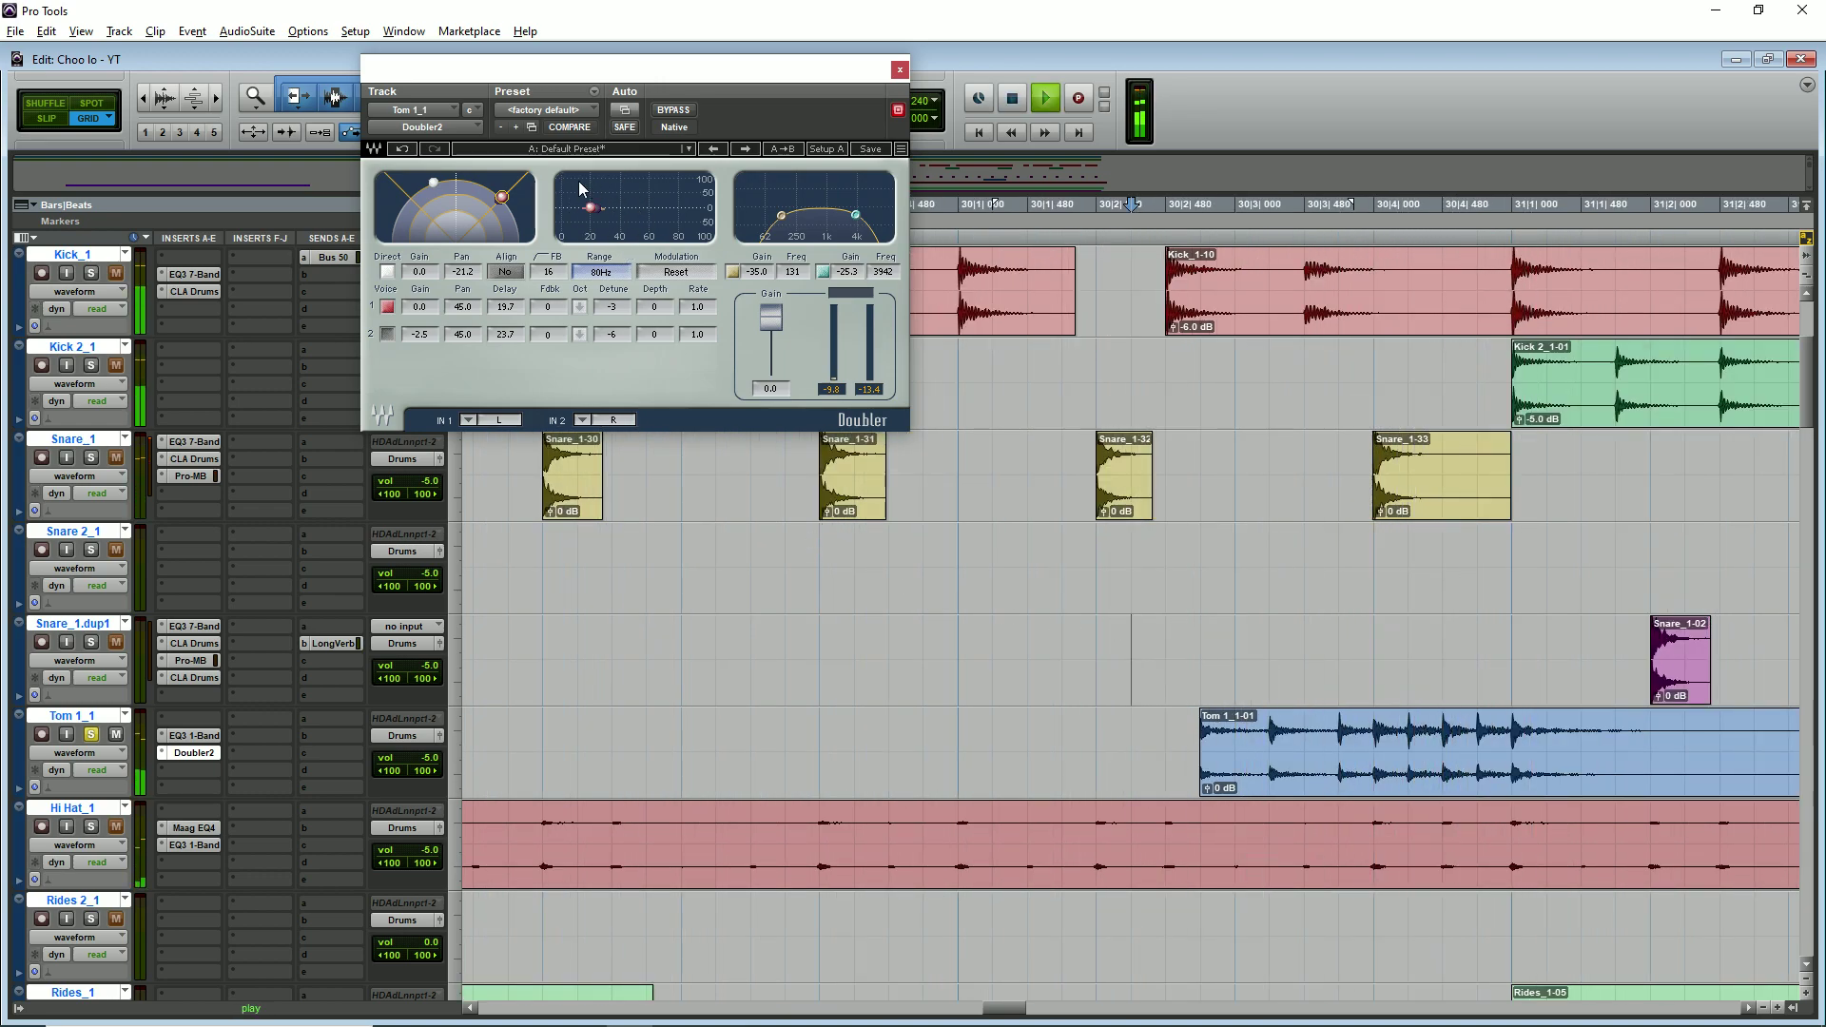
key(space)
click(899, 70)
- Switch the solo to Hi Hat_1 and play from bar 18, beat 4, with its Maag EQ4 and EQ3 1-Band bypassed
key(ctrl+[)
key(ctrl+[)
key(ctrl+[)
key(ctrl+[)
key(ctrl+[)
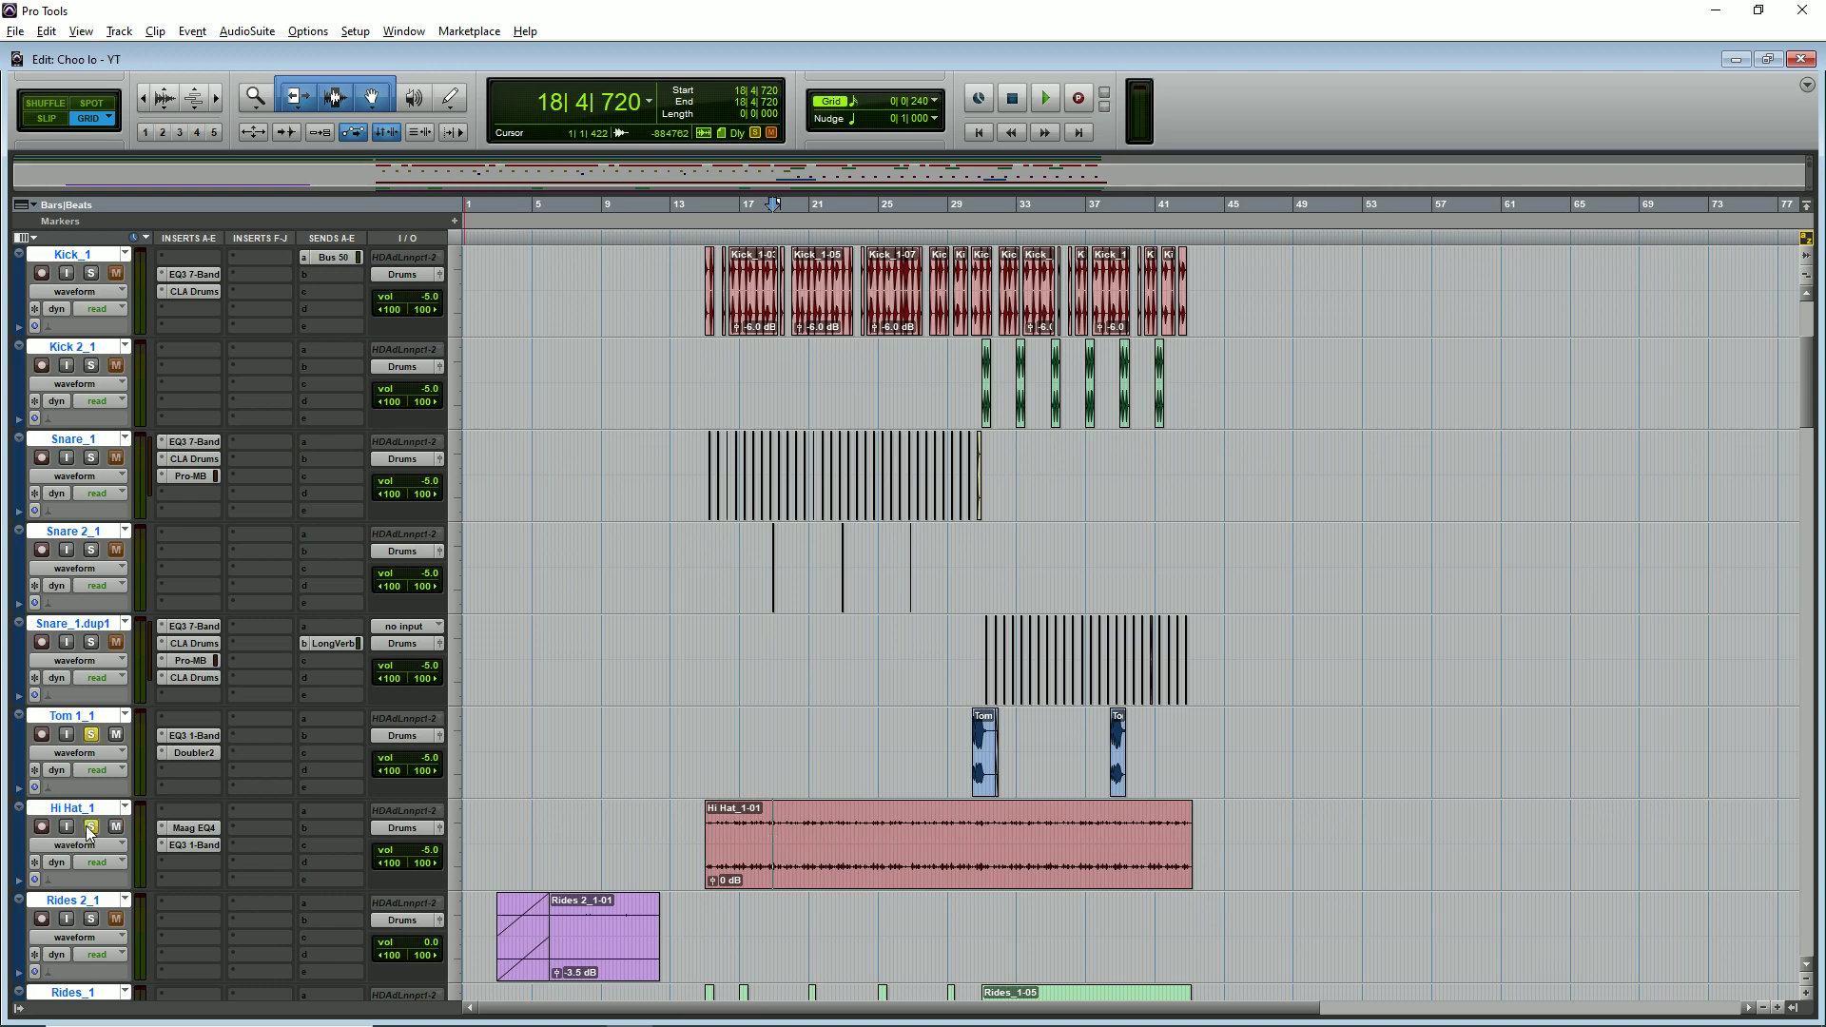
key(space)
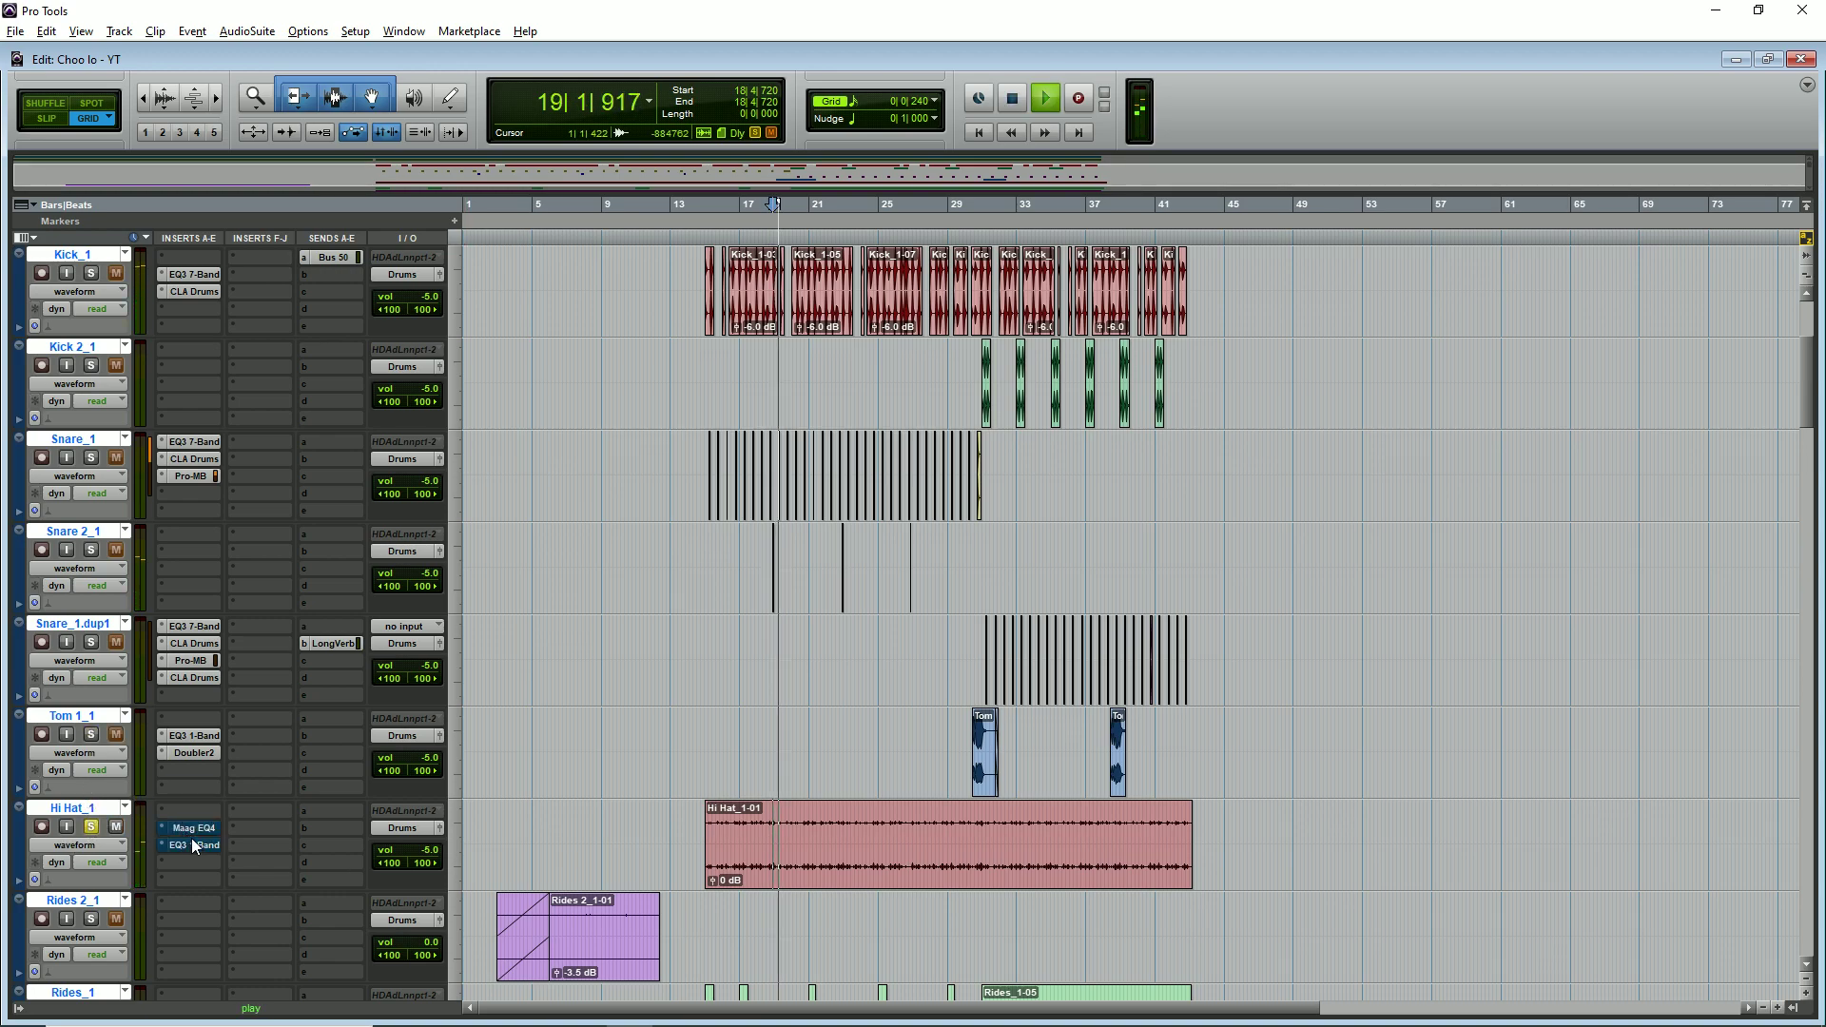
- Re-enable the Maag EQ4 and EQ3 1-Band on Hi Hat_1 during playback, viewing and closing each plug-in window
click(195, 826)
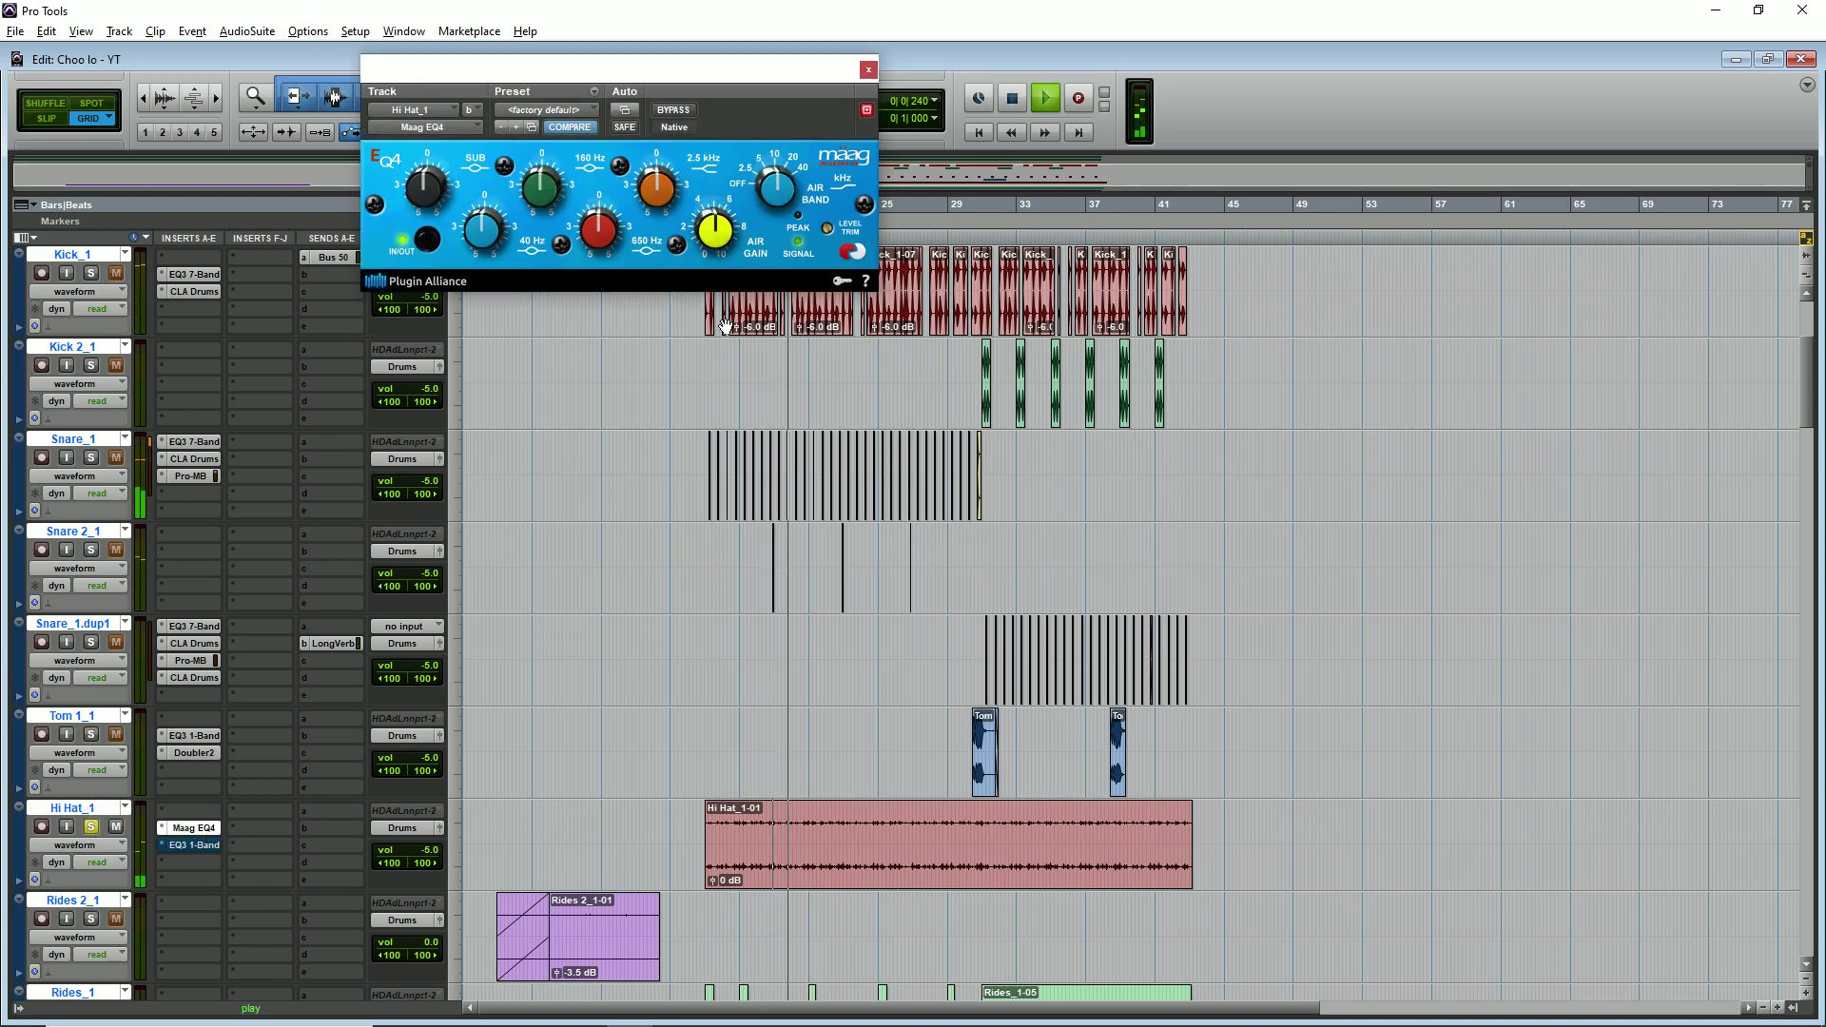
mouse_move(724, 237)
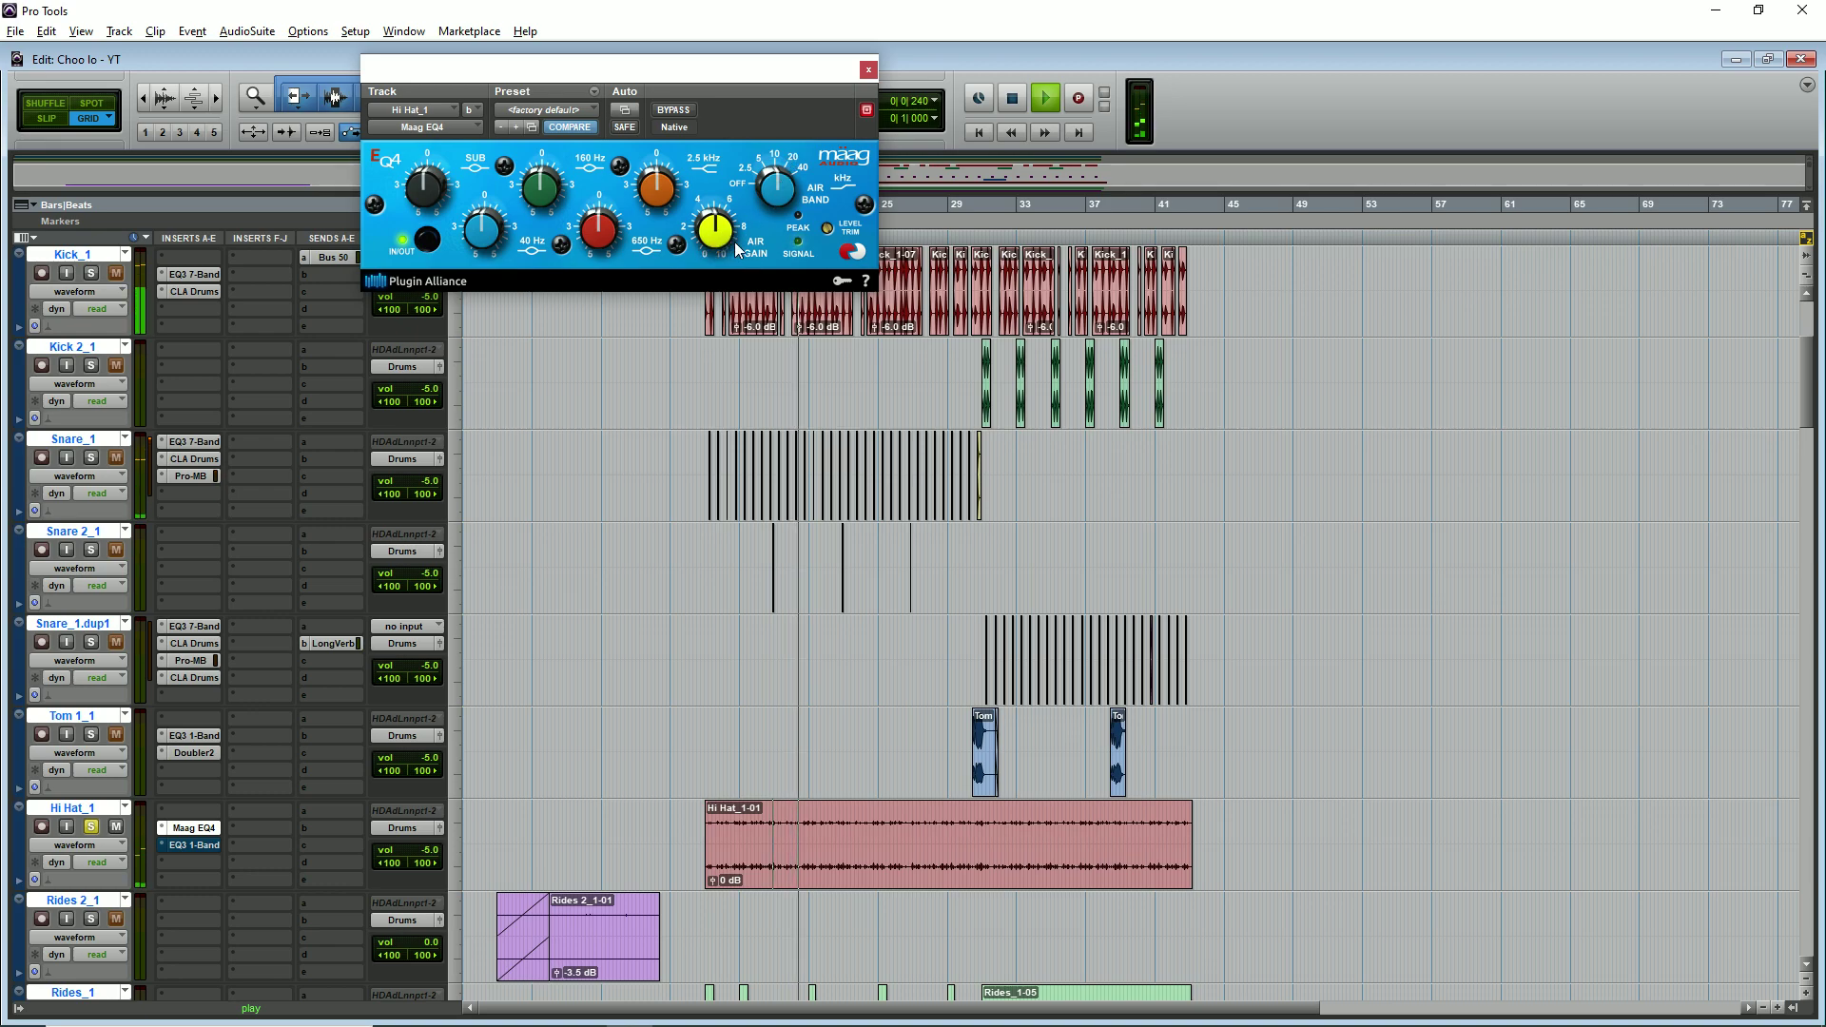
click(868, 70)
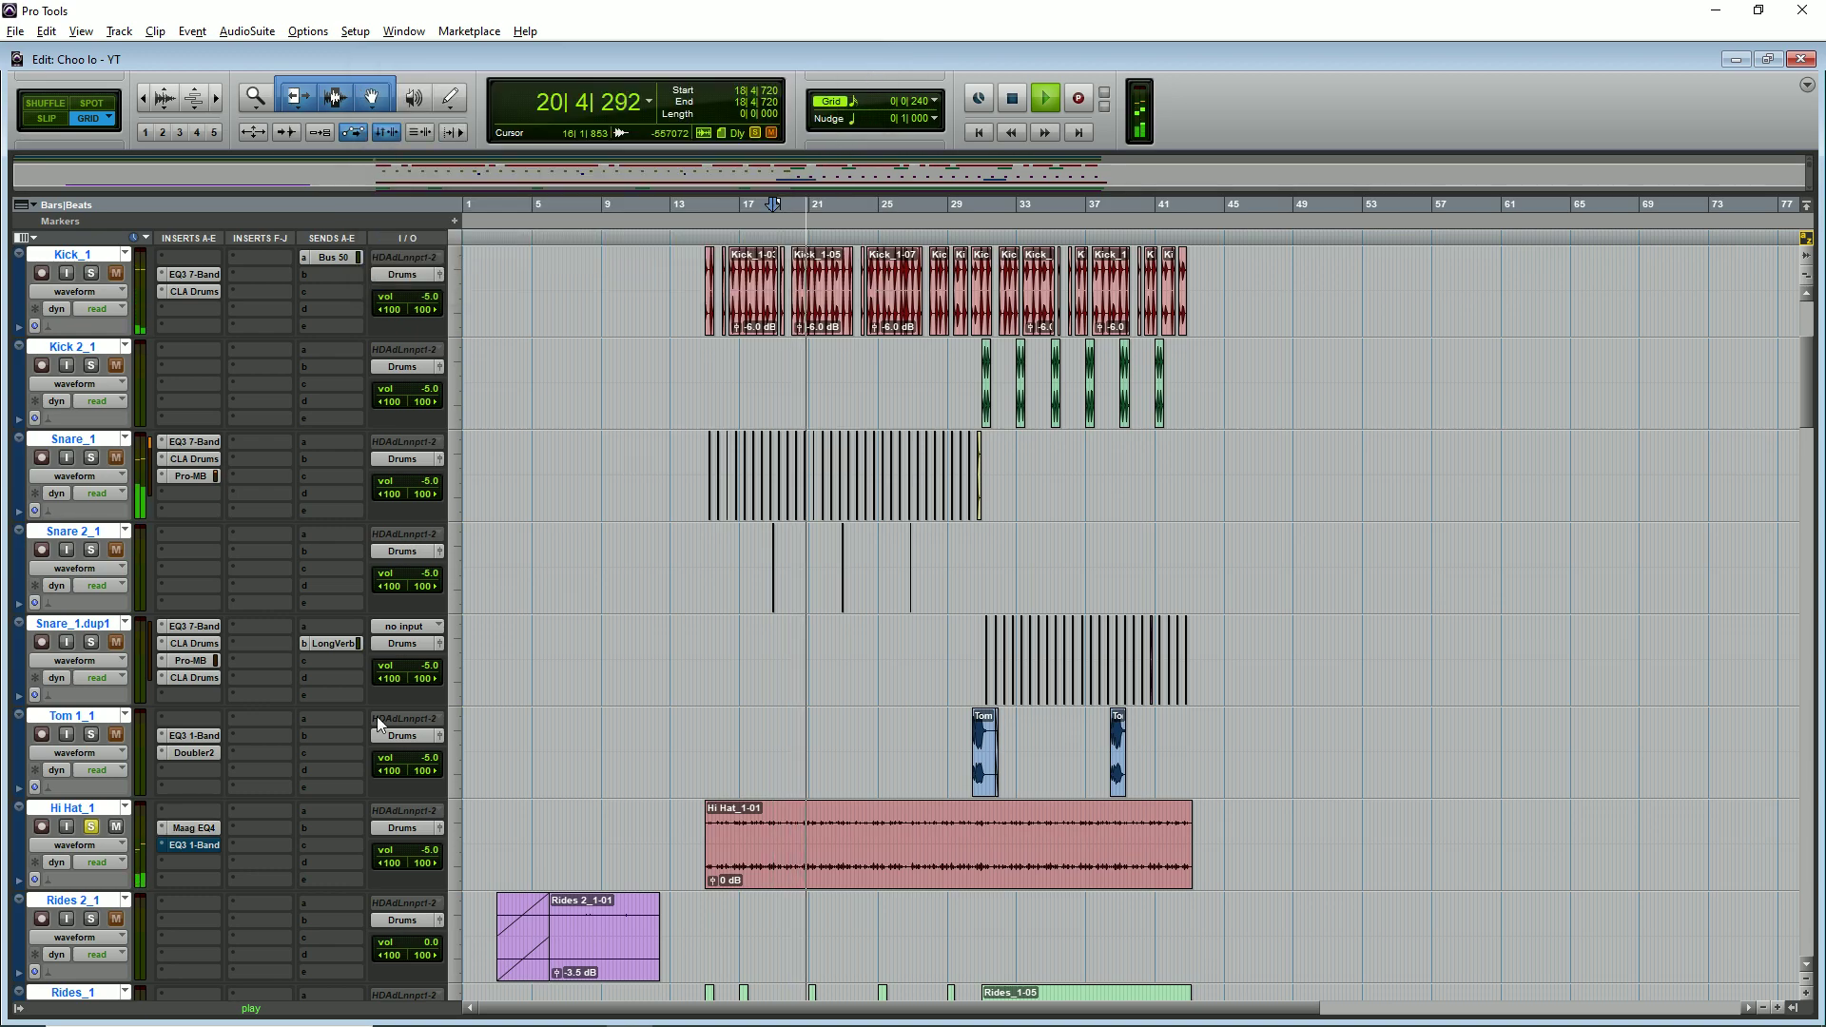
click(185, 842)
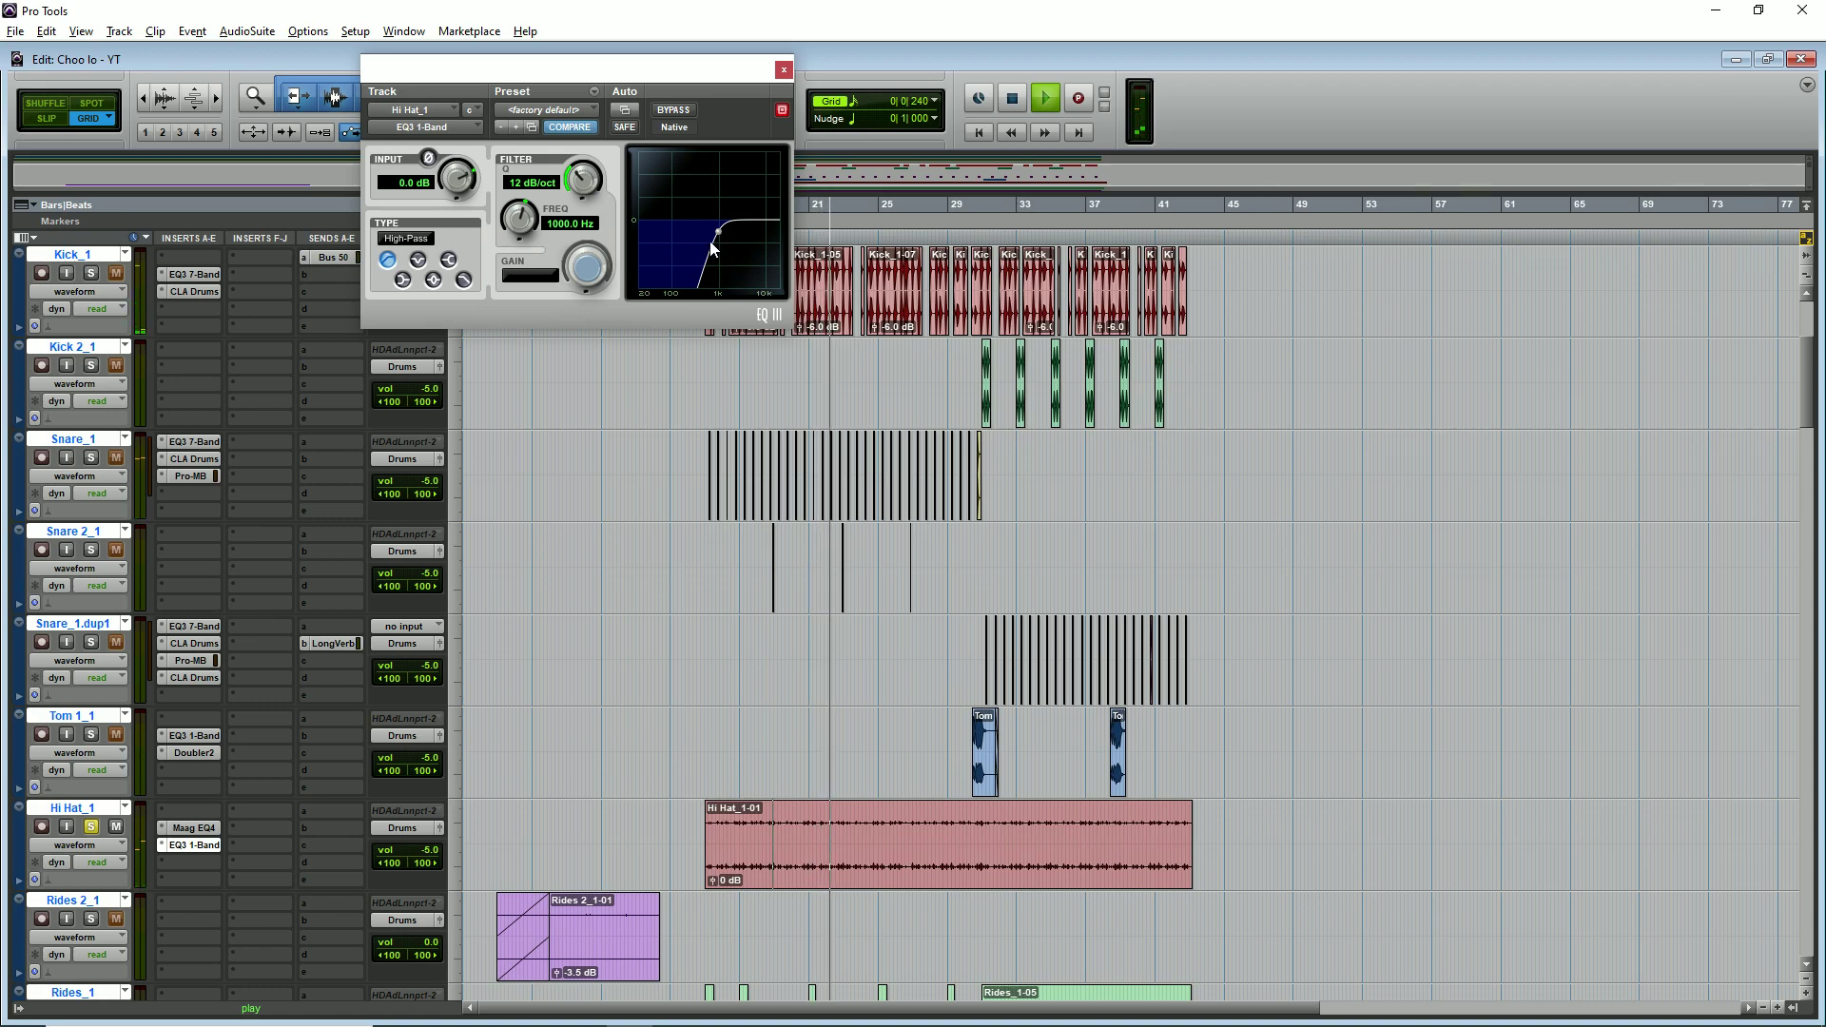
click(784, 70)
- Solo Rides 2_1 together with Hi Hat_1 and play its clip from bar 8, beat 1
scroll(746, 559, down, 1)
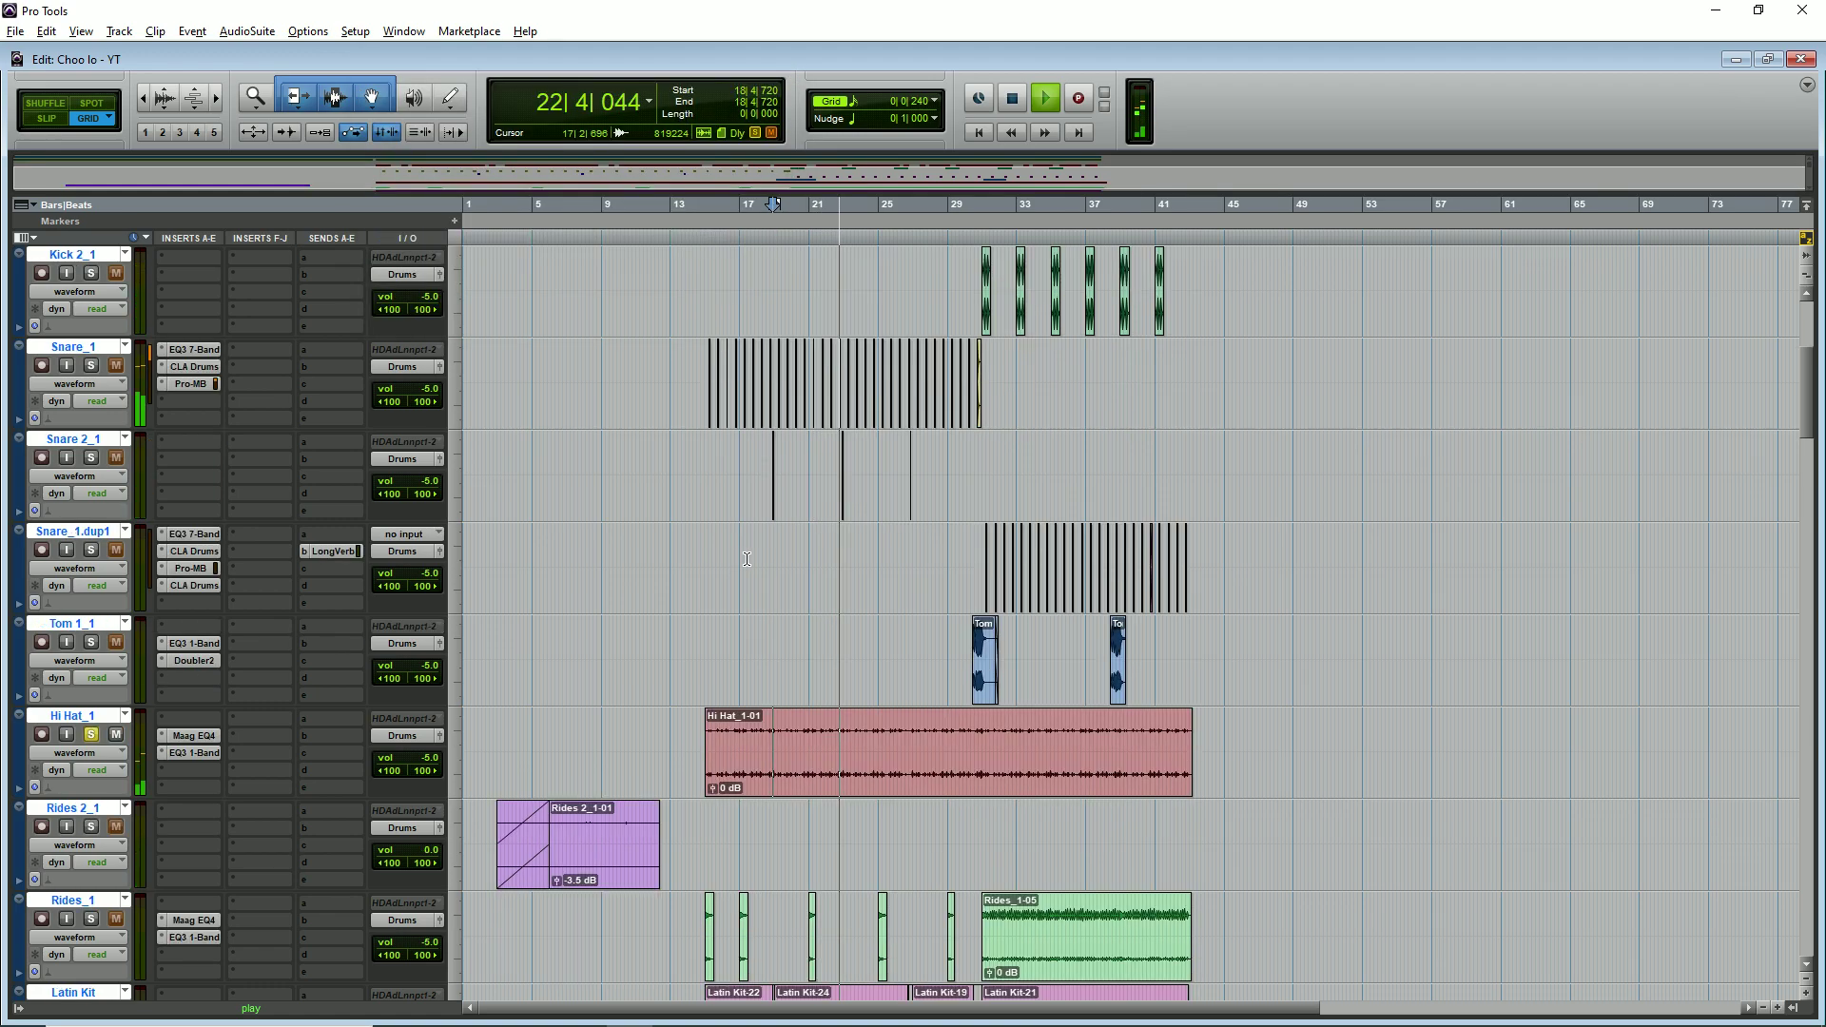
scroll(747, 559, down, 2)
click(597, 665)
key(ctrl+])
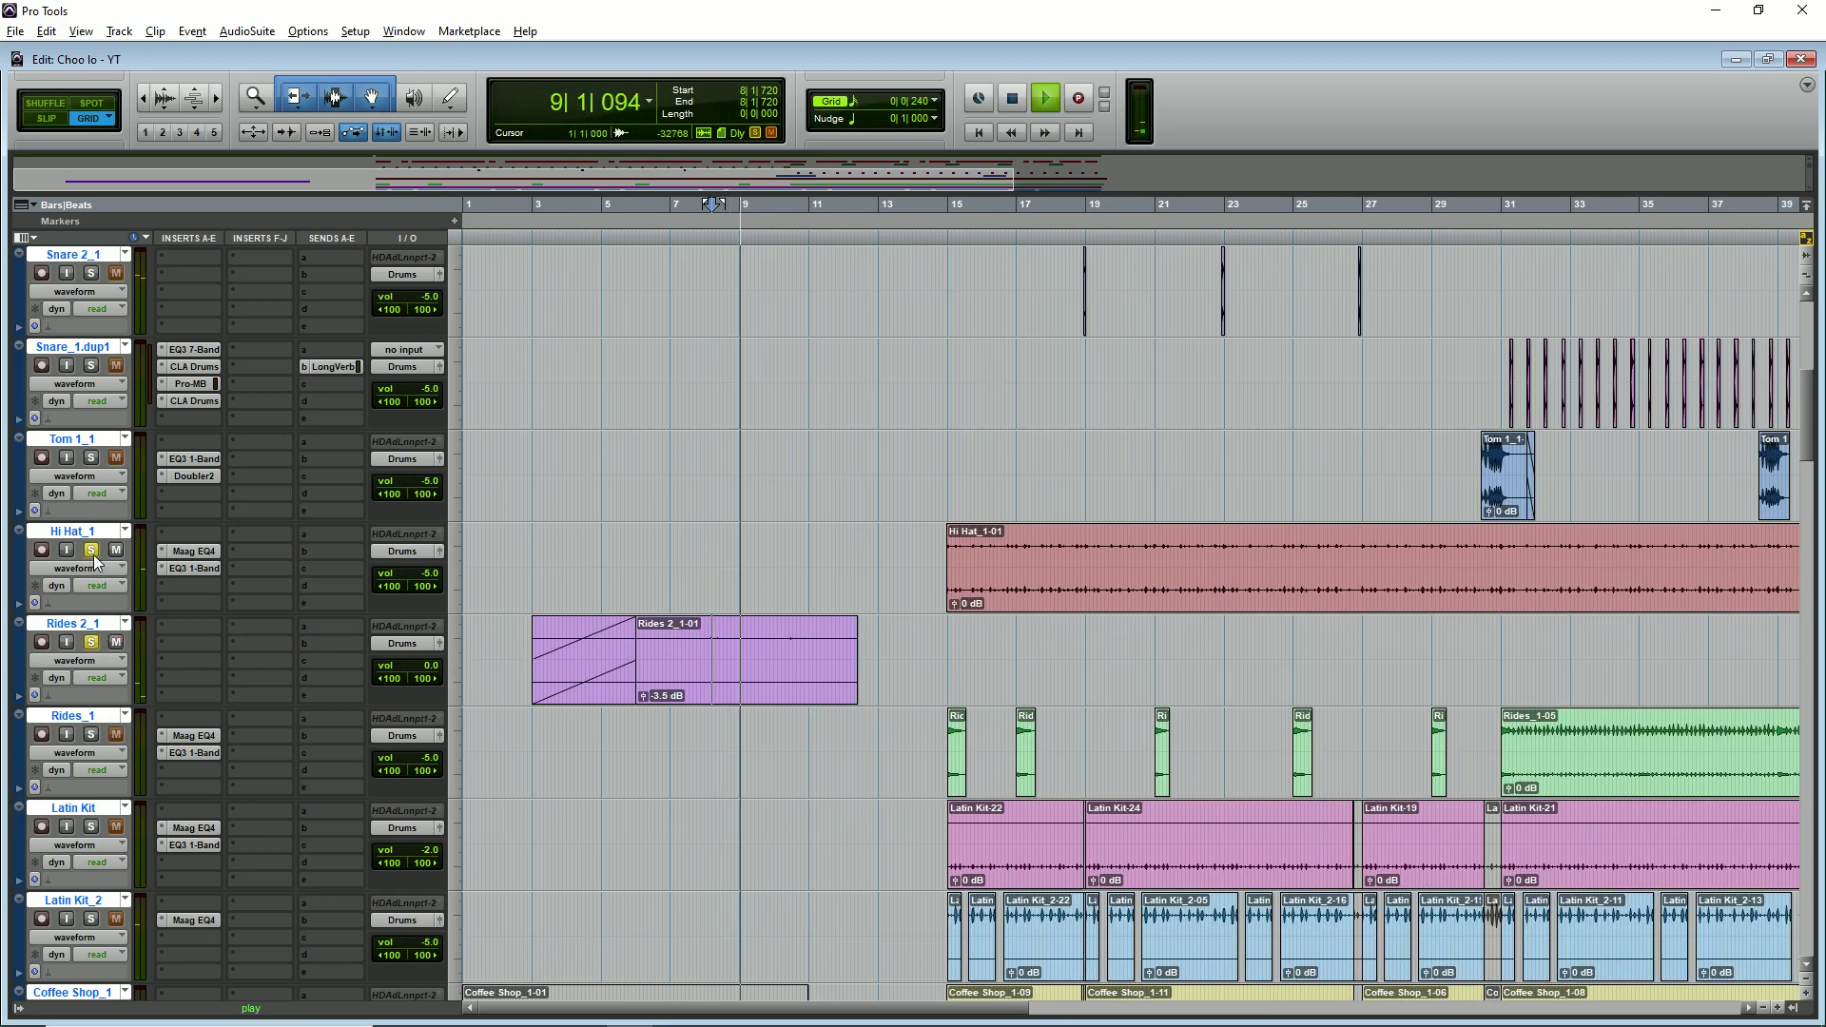
key(ctrl+[)
key(ctrl+[)
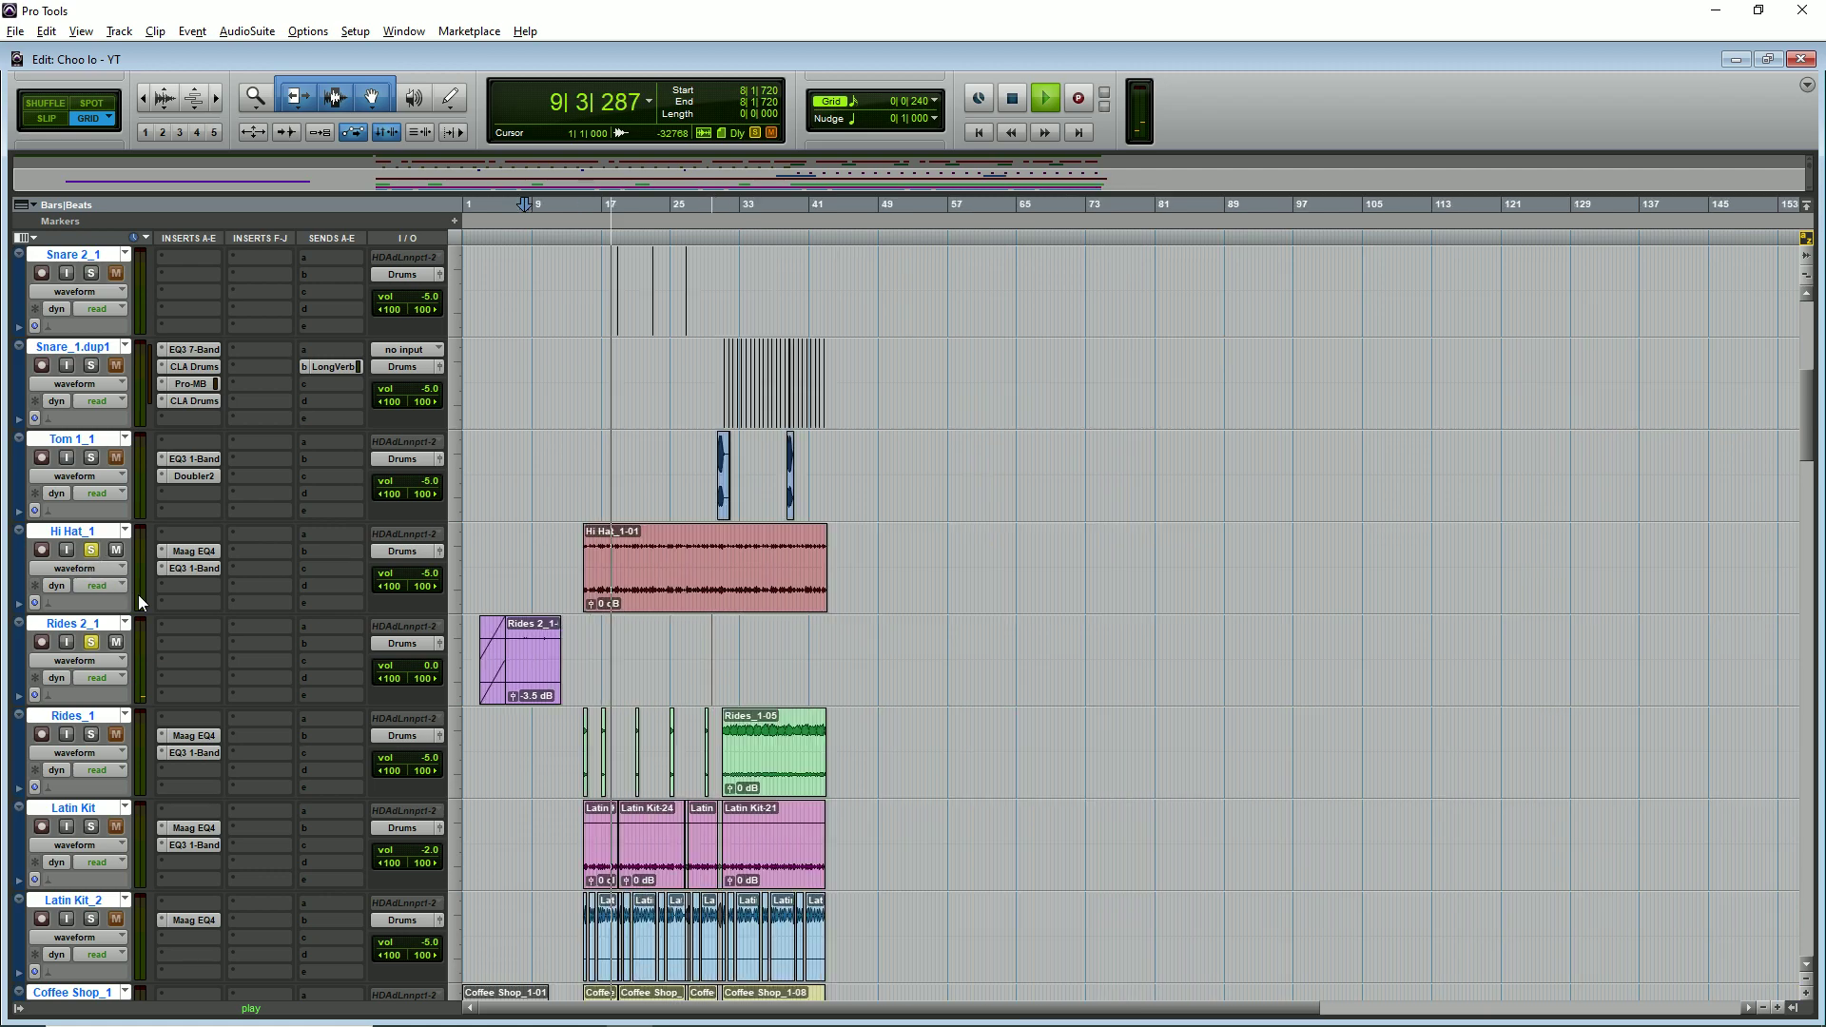
- Play the soloed Hi Hat_1 and Rides 2_1 tracks from bar 15, beat 1
click(591, 691)
key(ctrl+])
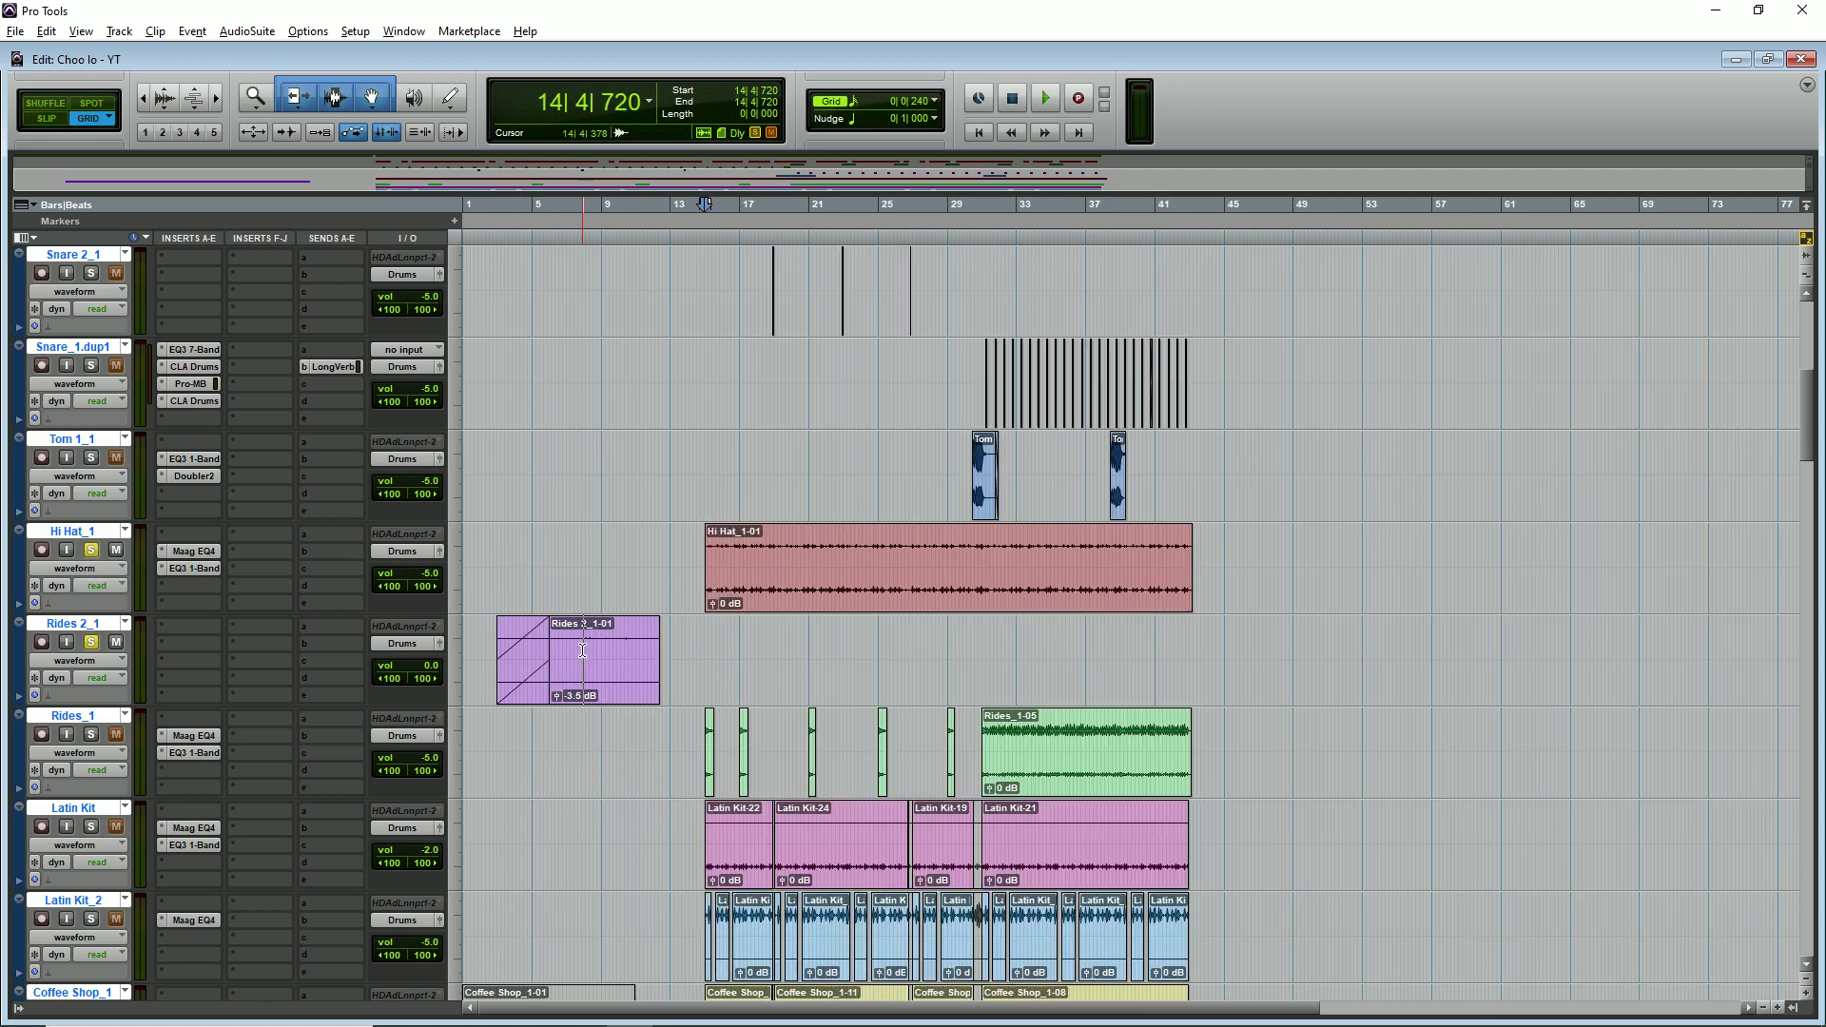
key(ctrl+])
key(ctrl+])
click(1138, 657)
key(space)
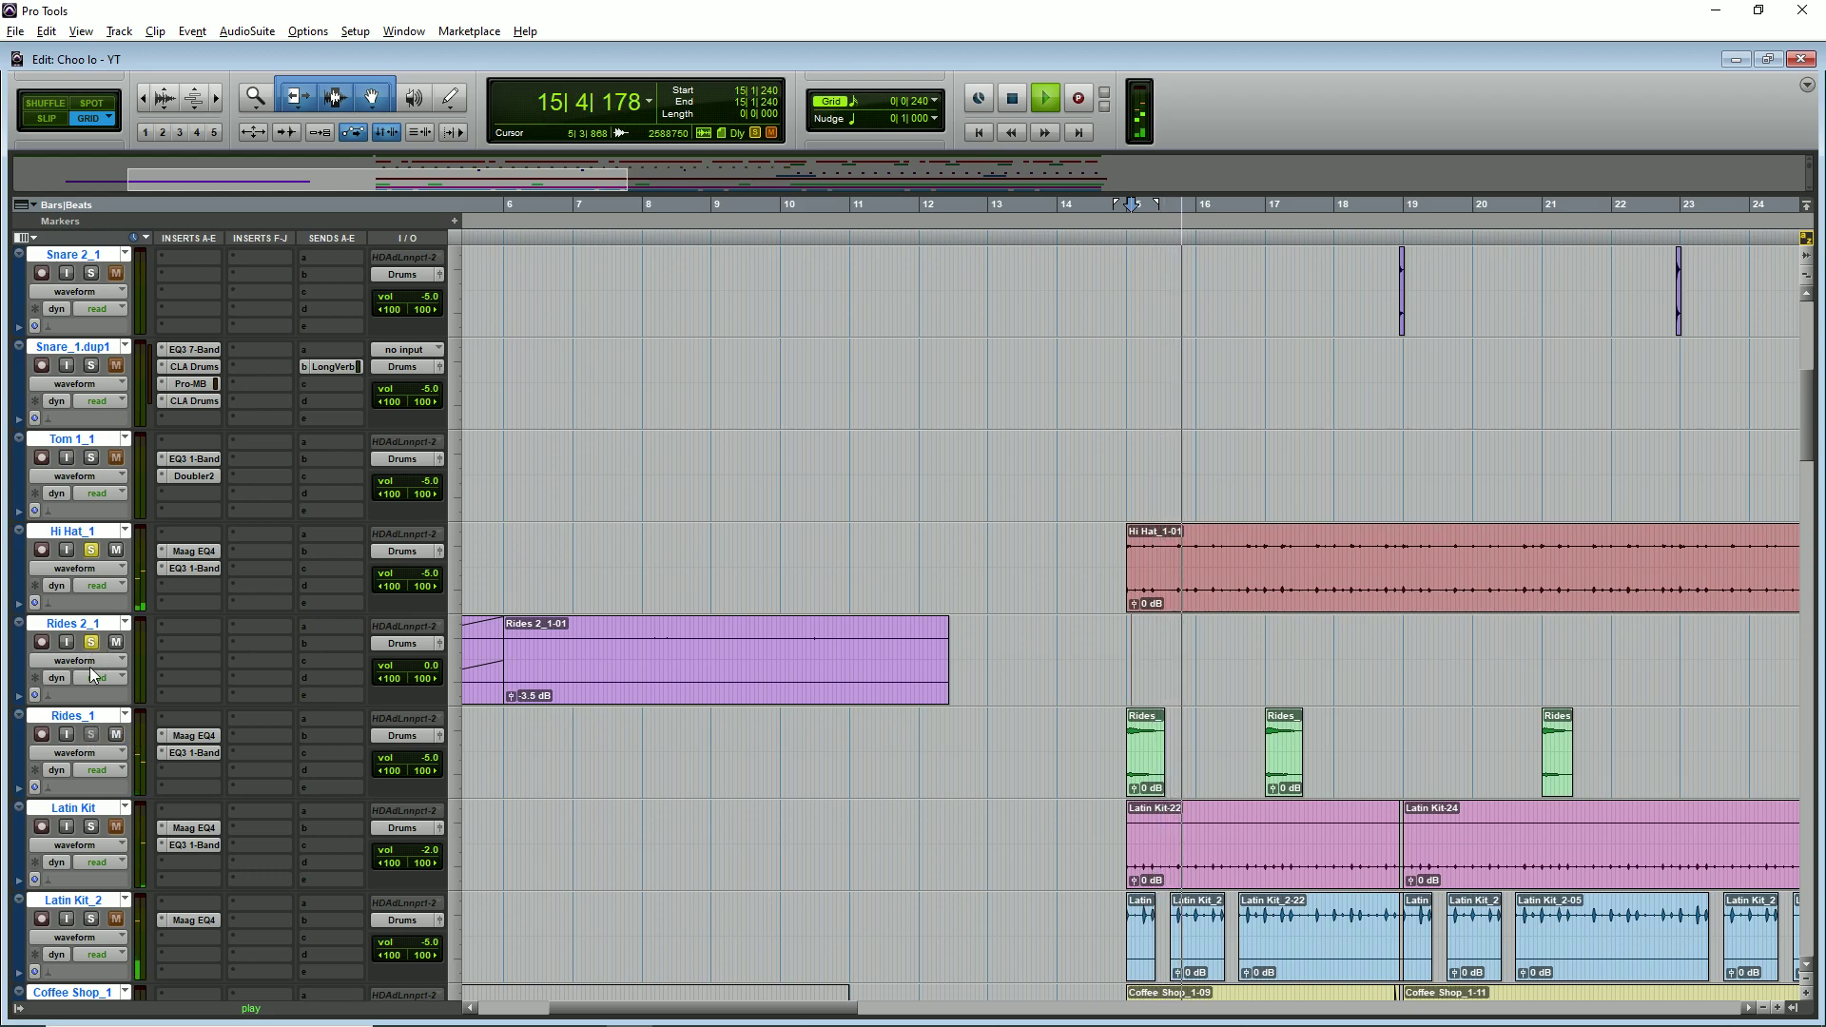
- Switch the solo from Hi Hat_1 and Rides 2_1 to Rides_1 and play it from bar 35, beat 3
click(92, 550)
click(92, 643)
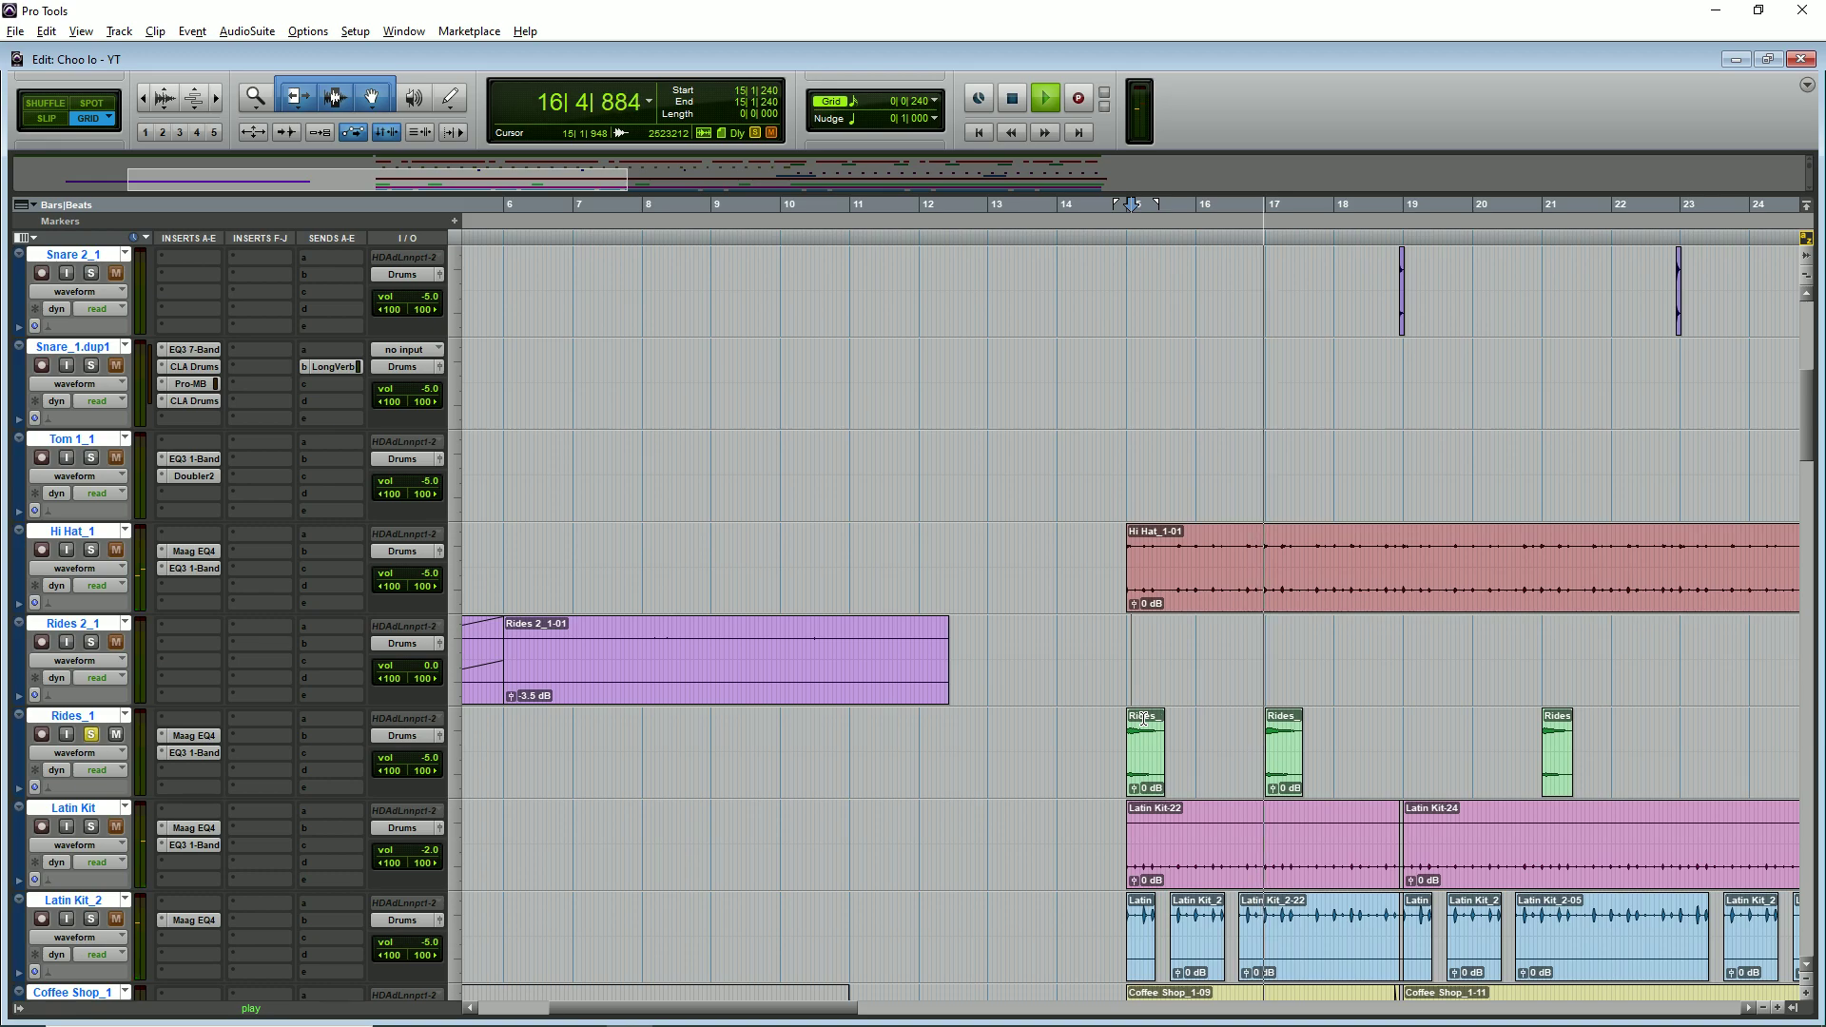
key(ctrl+[)
key(ctrl+[)
click(1069, 688)
key(ctrl+])
key(ctrl+])
key(ctrl+])
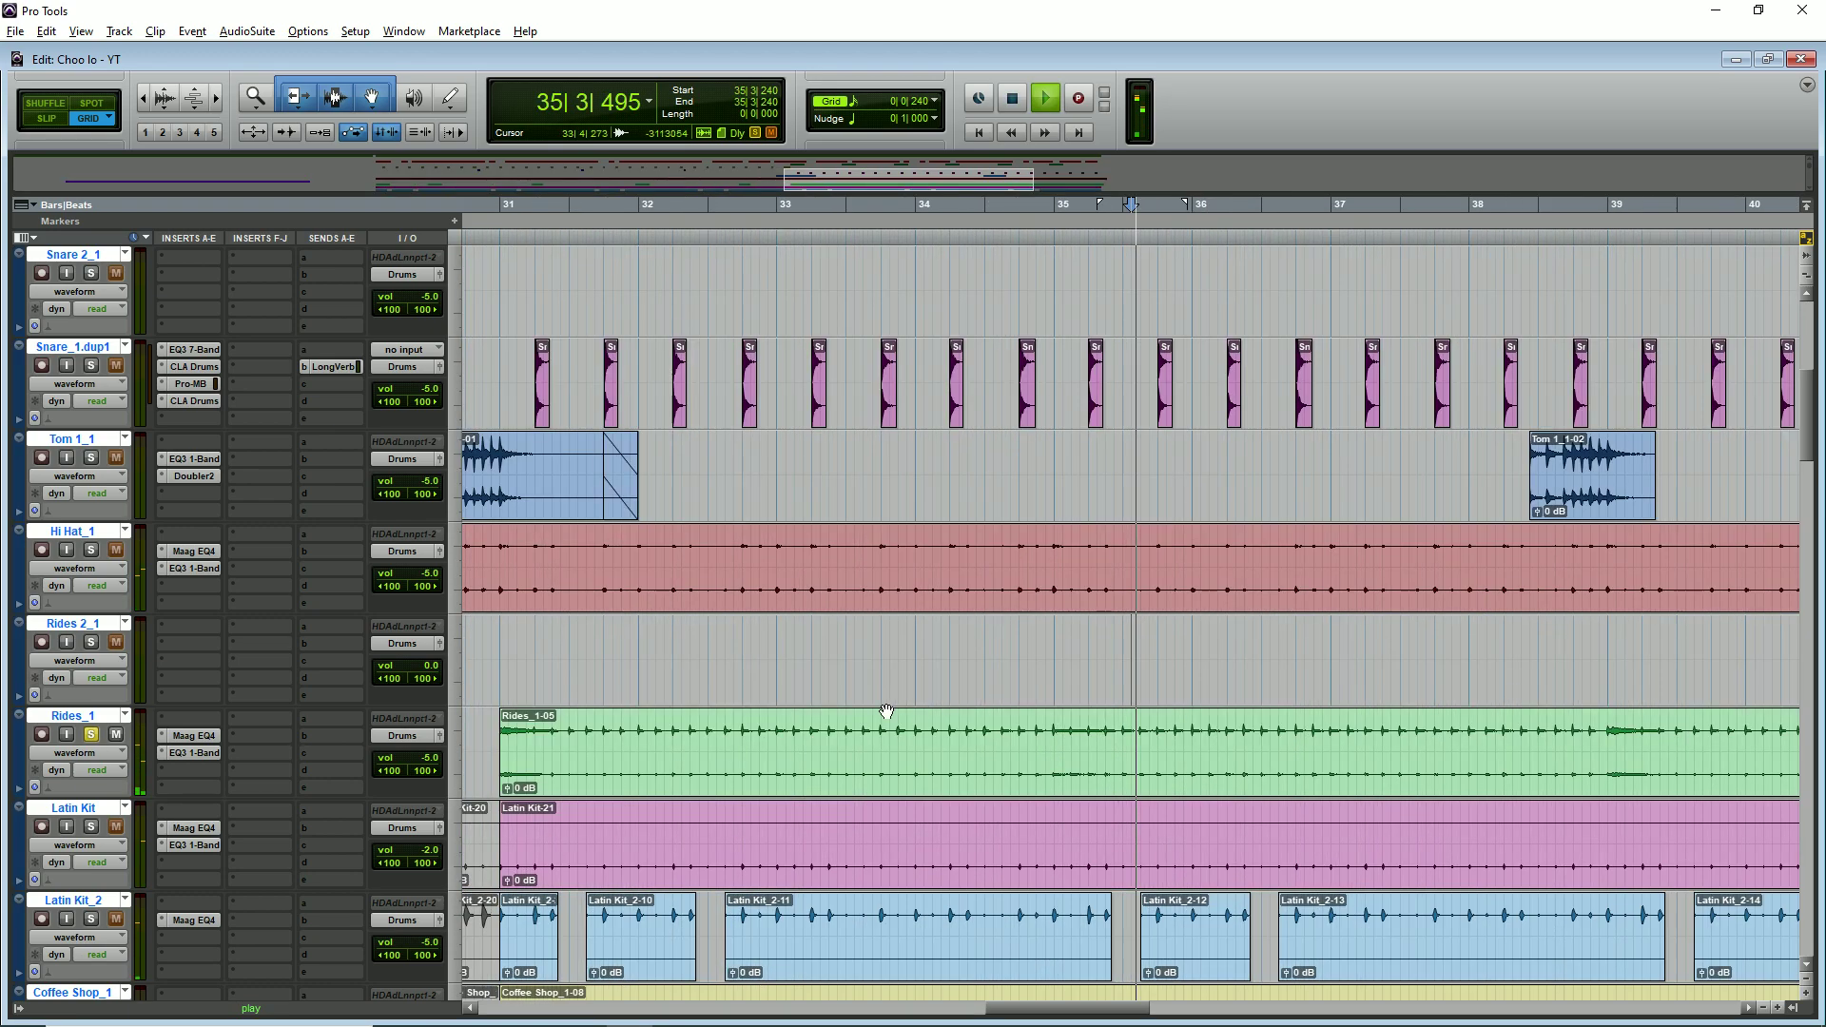
- View the Maag EQ4 and EQ3 1-Band settings on Rides_1 during playback, closing each plug-in window
click(196, 735)
mouse_move(778, 190)
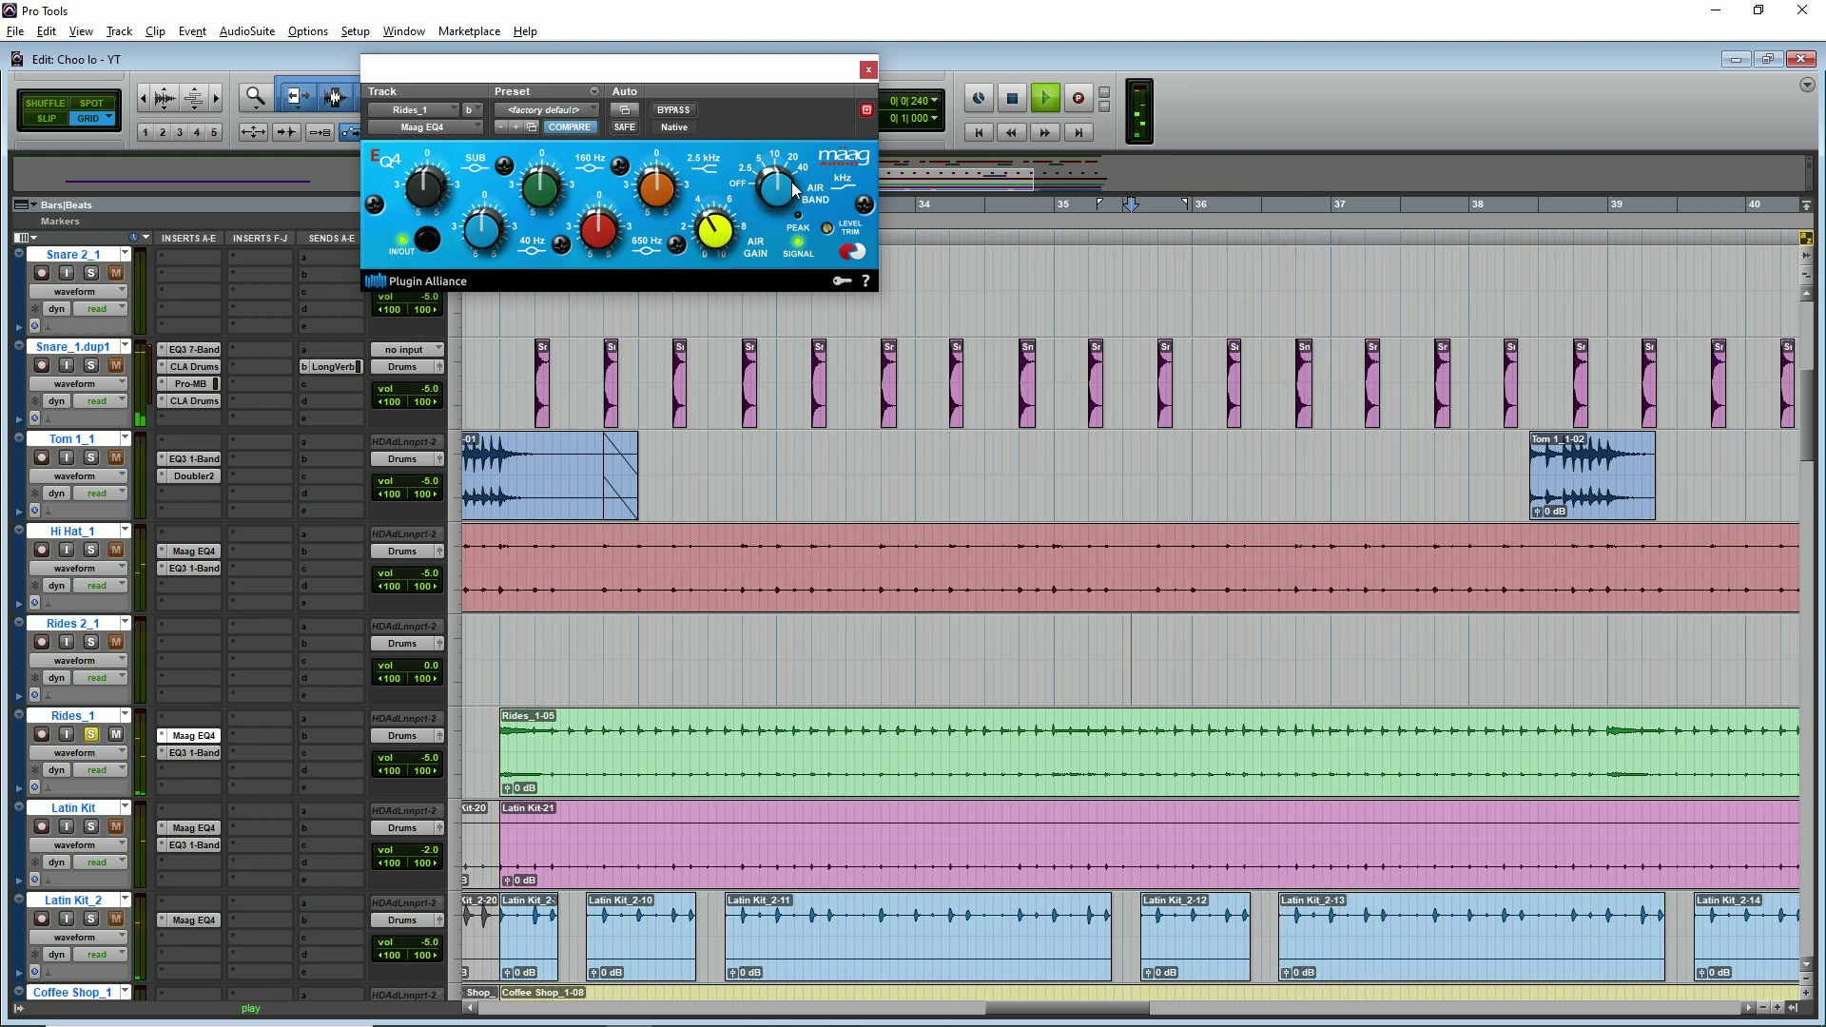
click(868, 70)
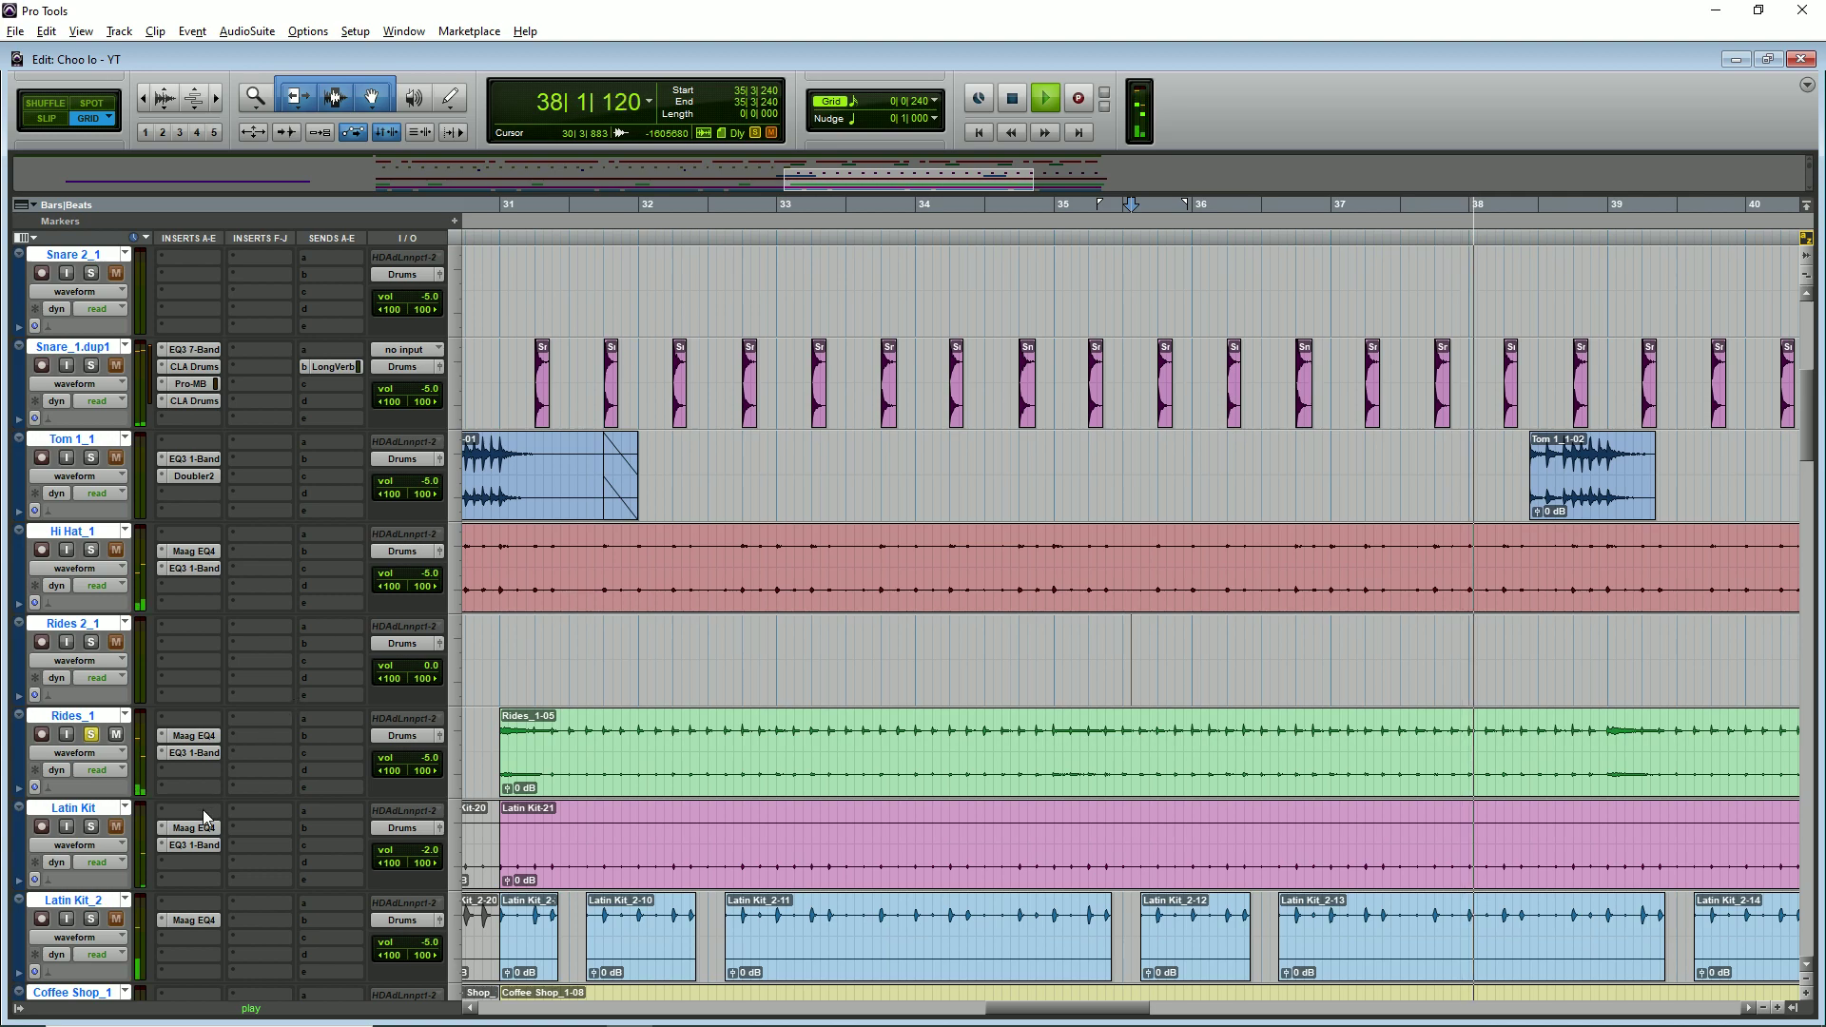
click(195, 754)
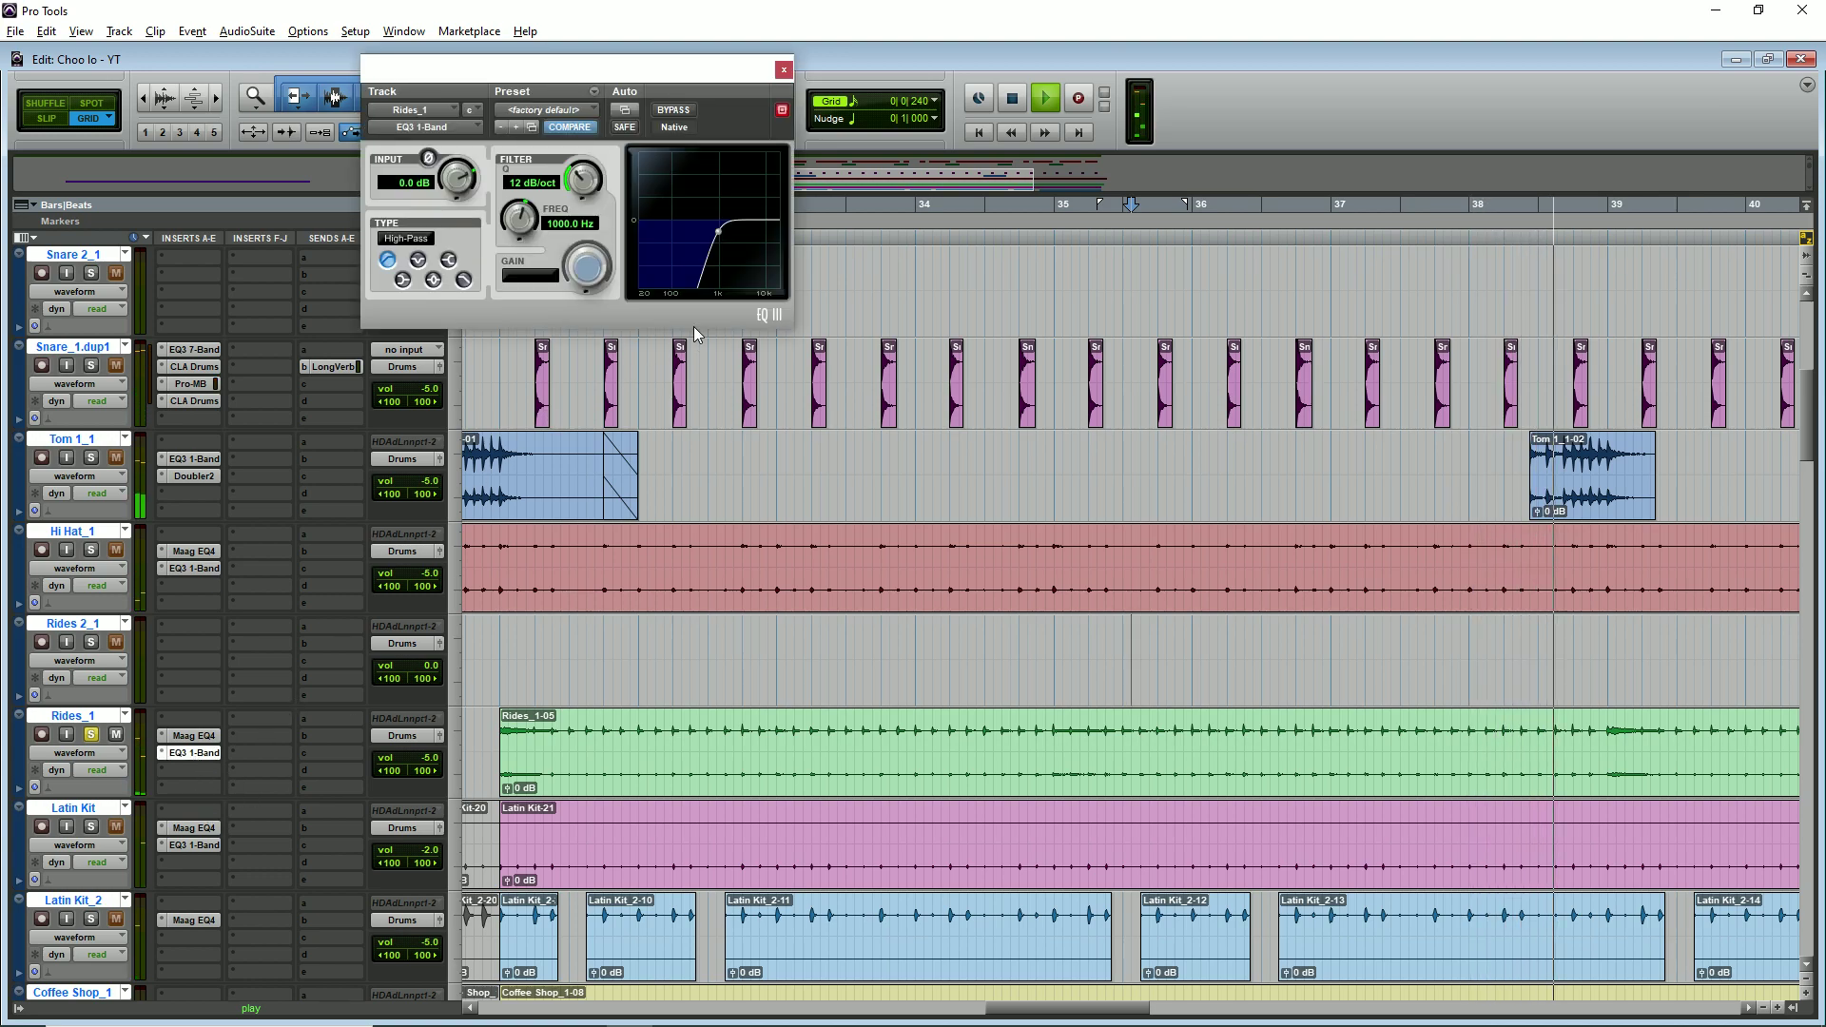
click(783, 70)
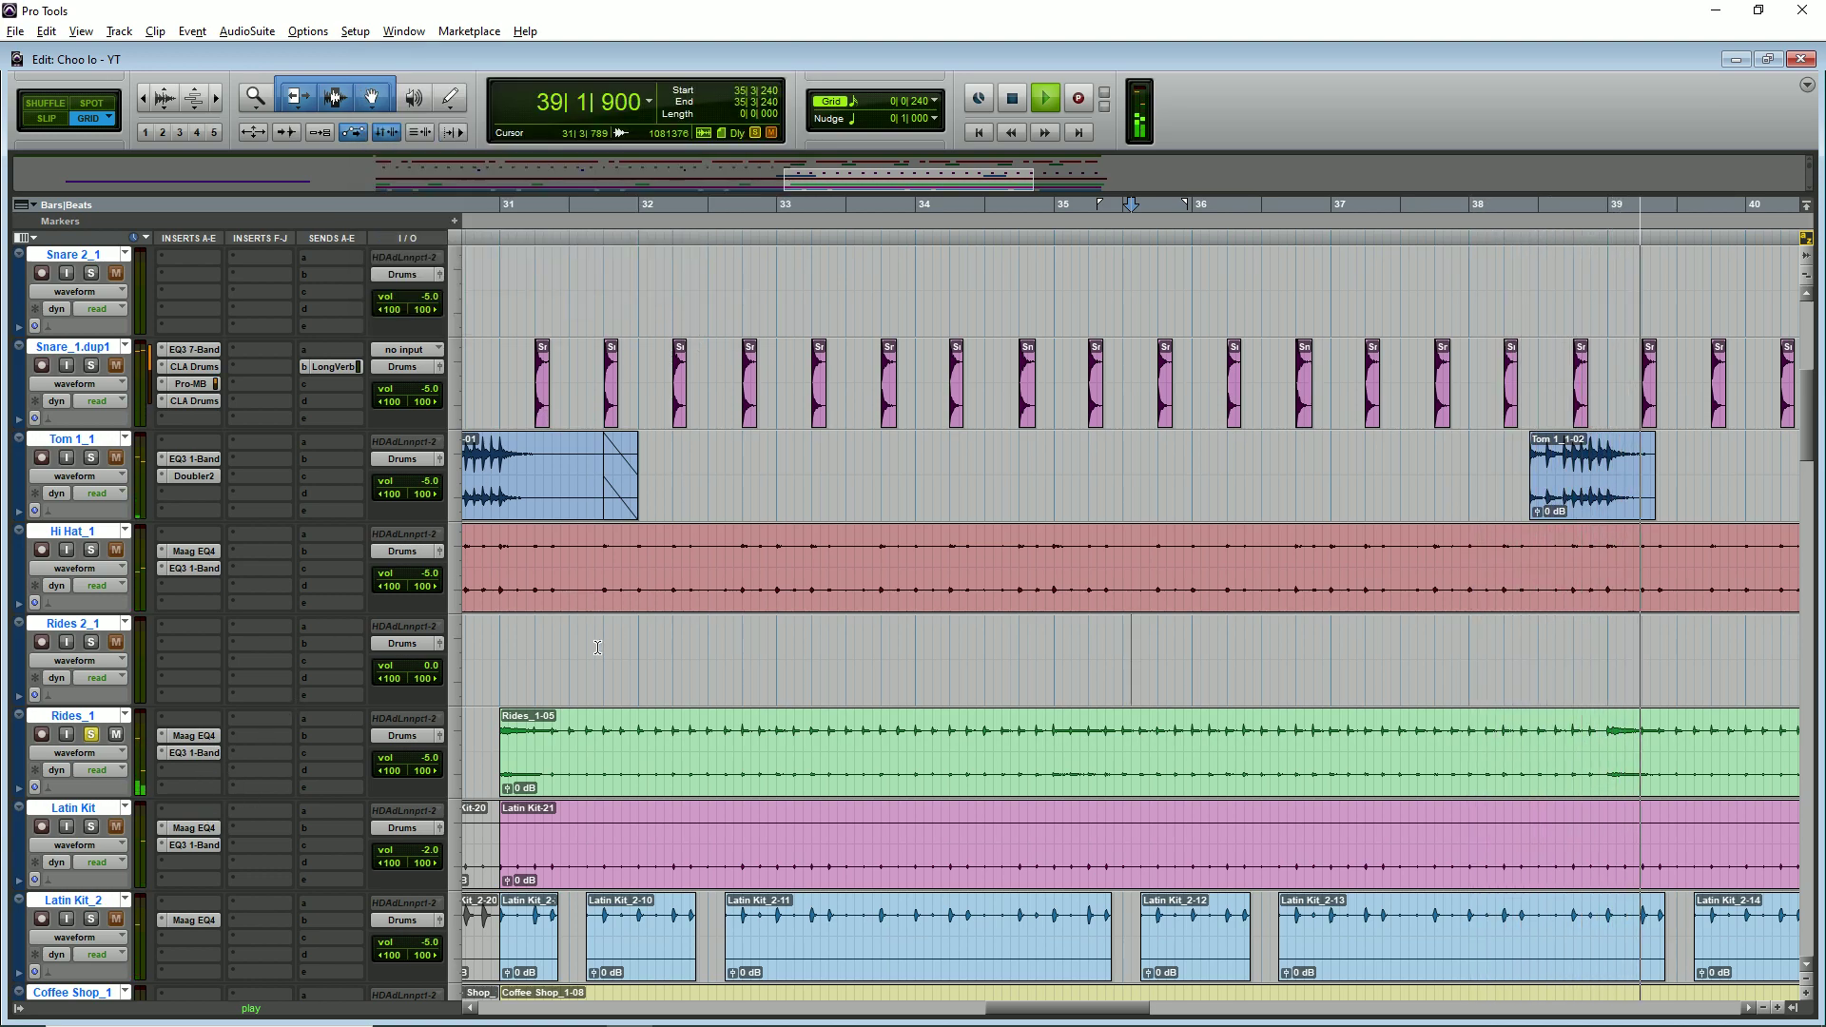
- Switch the solo from Rides_1 to Latin Kit and play from bar 34, beat 2
key(r)
click(91, 734)
click(91, 826)
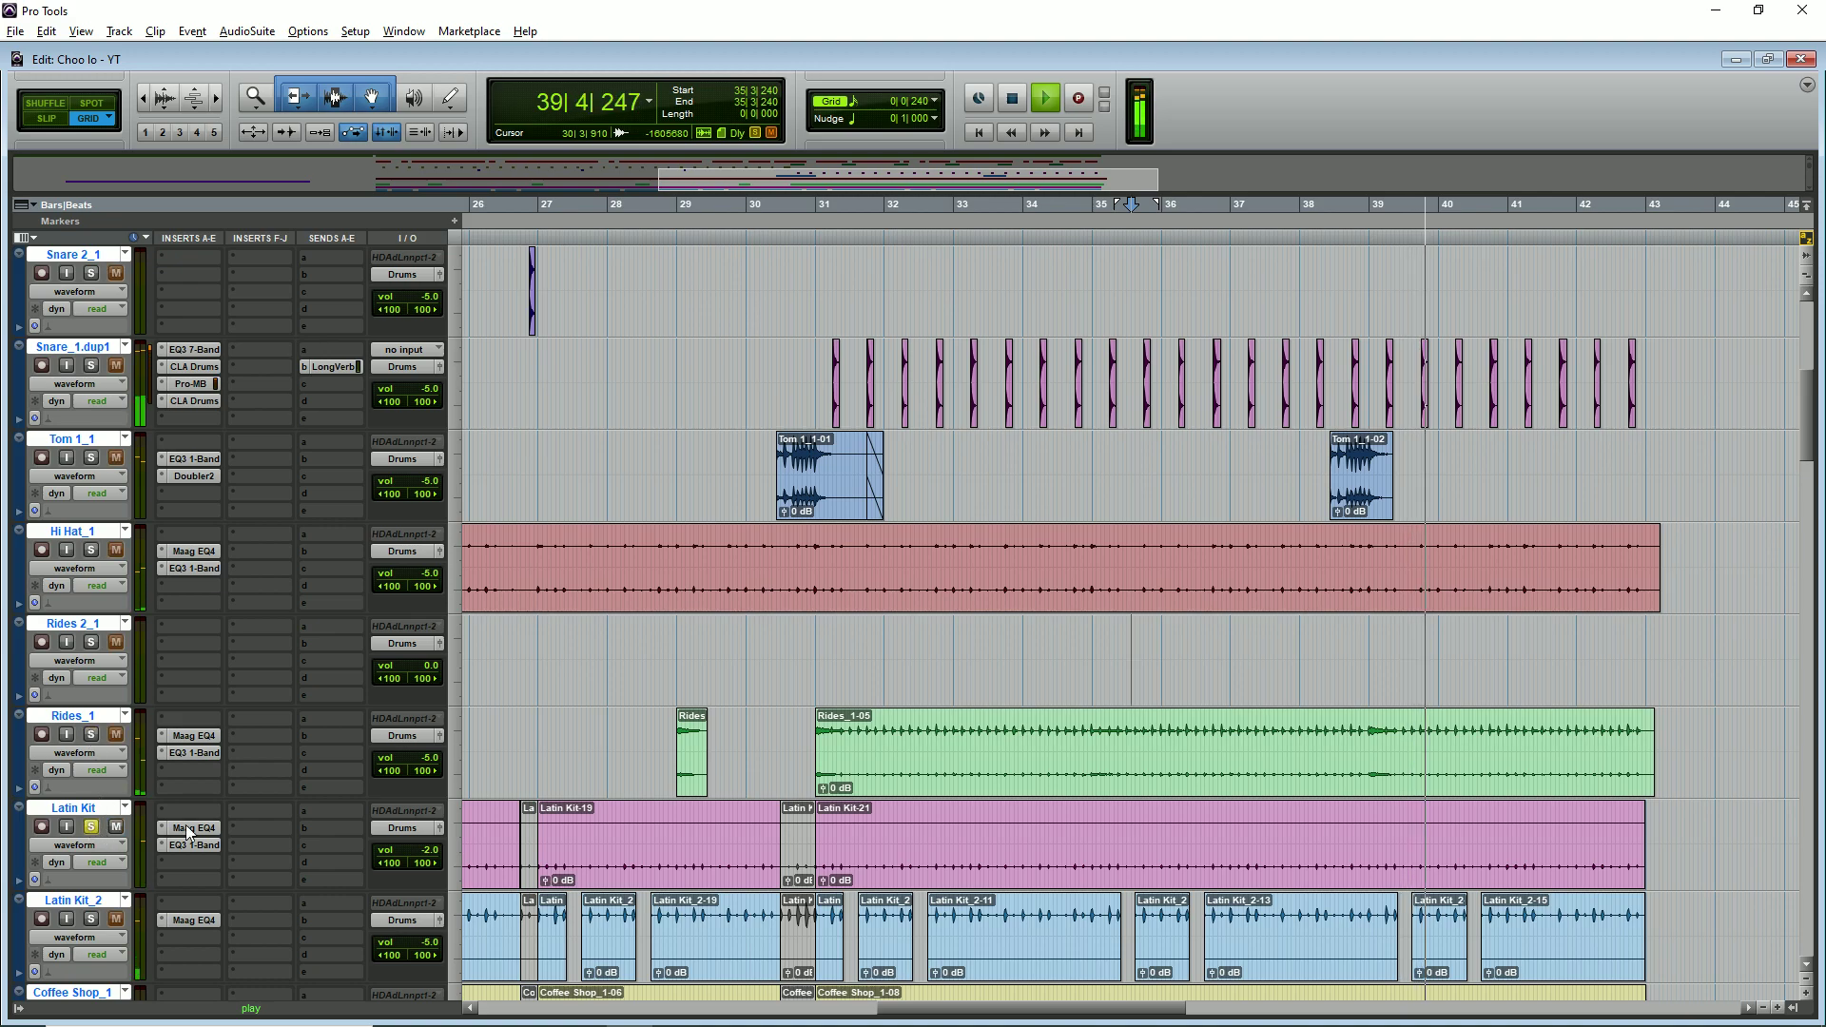
scroll(145, 833, down, 2)
key(r)
click(1093, 685)
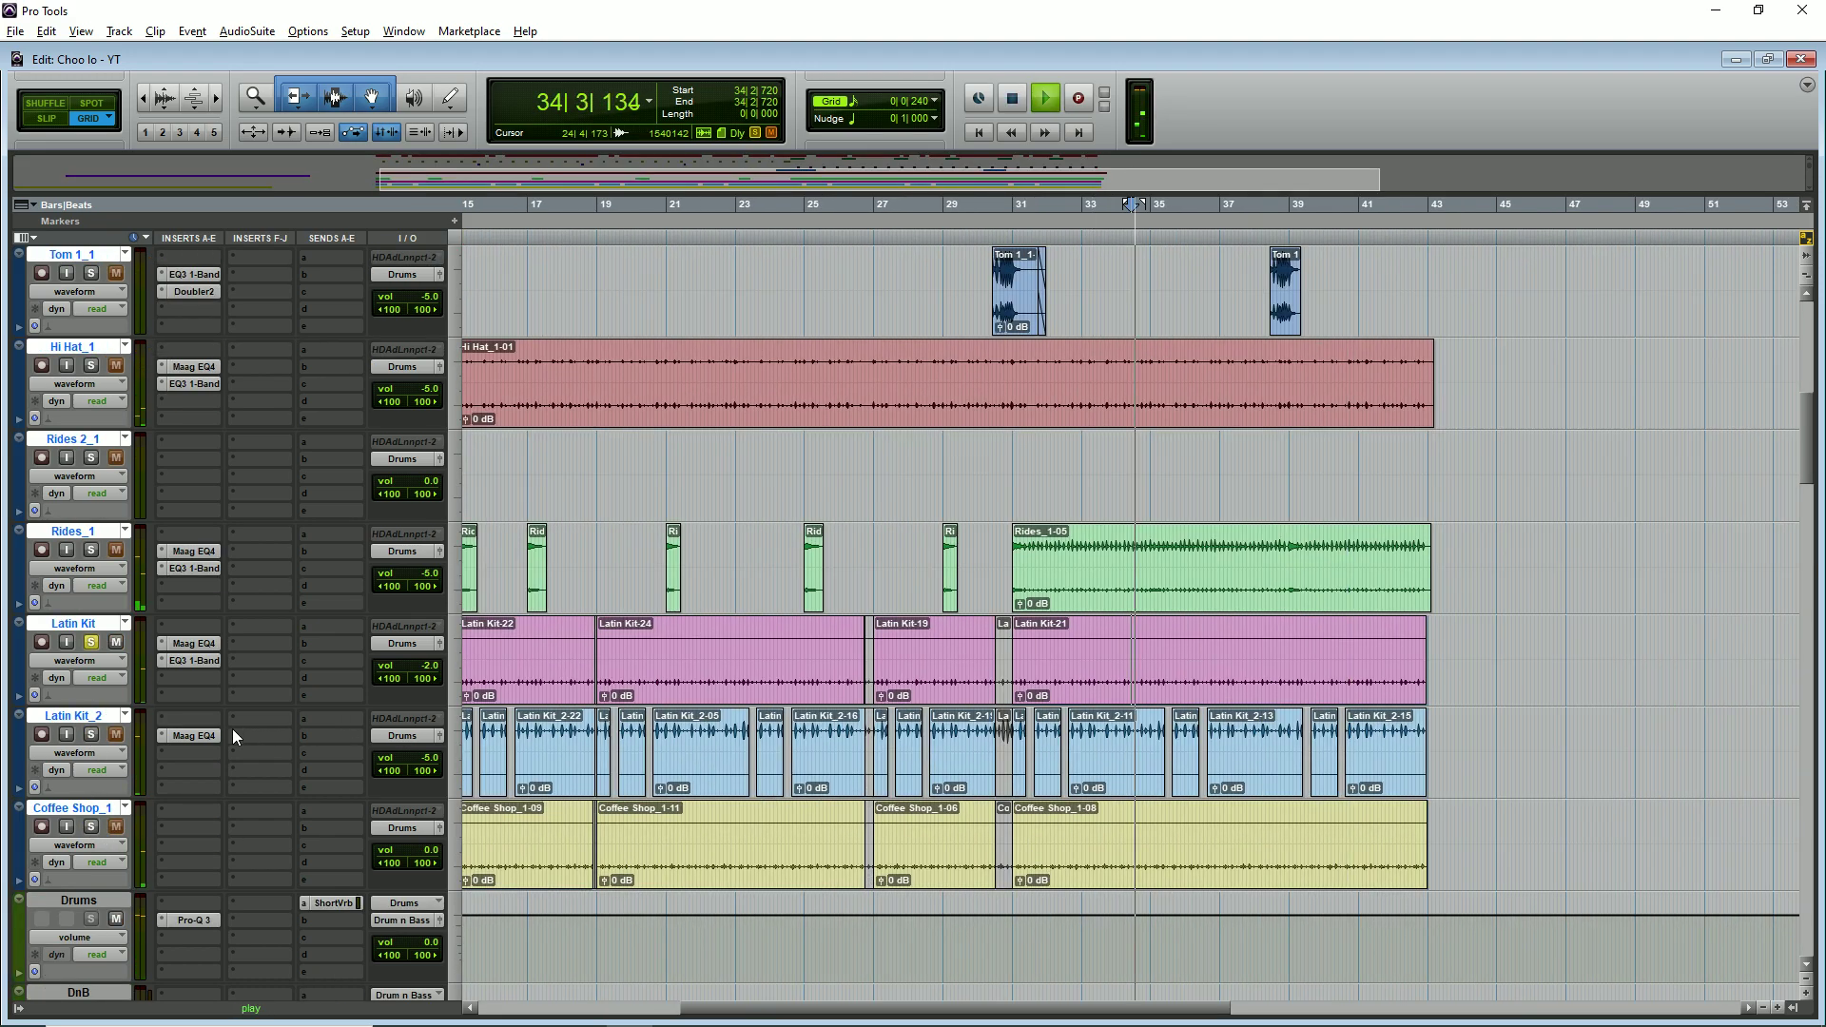
- View the Maag EQ4 on Latin Kit_2, toggle its bypass on and off, and close its window
click(193, 735)
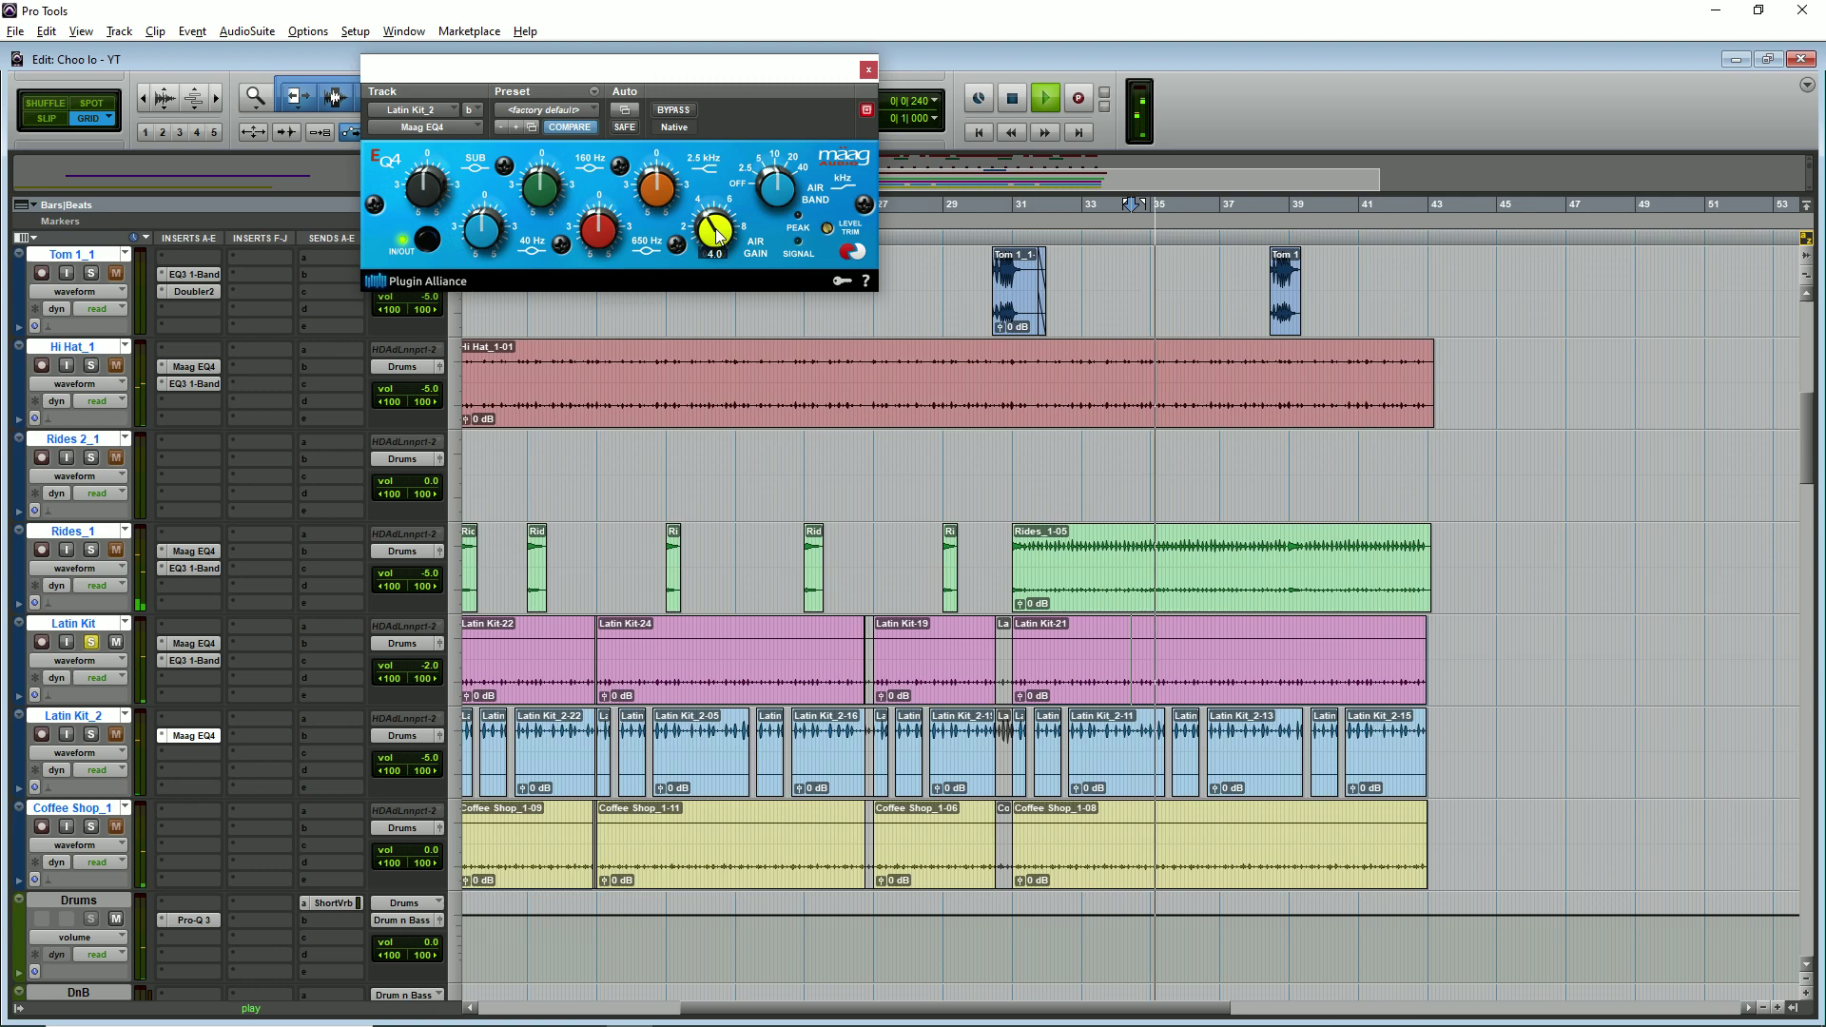
ctrl+click(194, 736)
ctrl+click(192, 735)
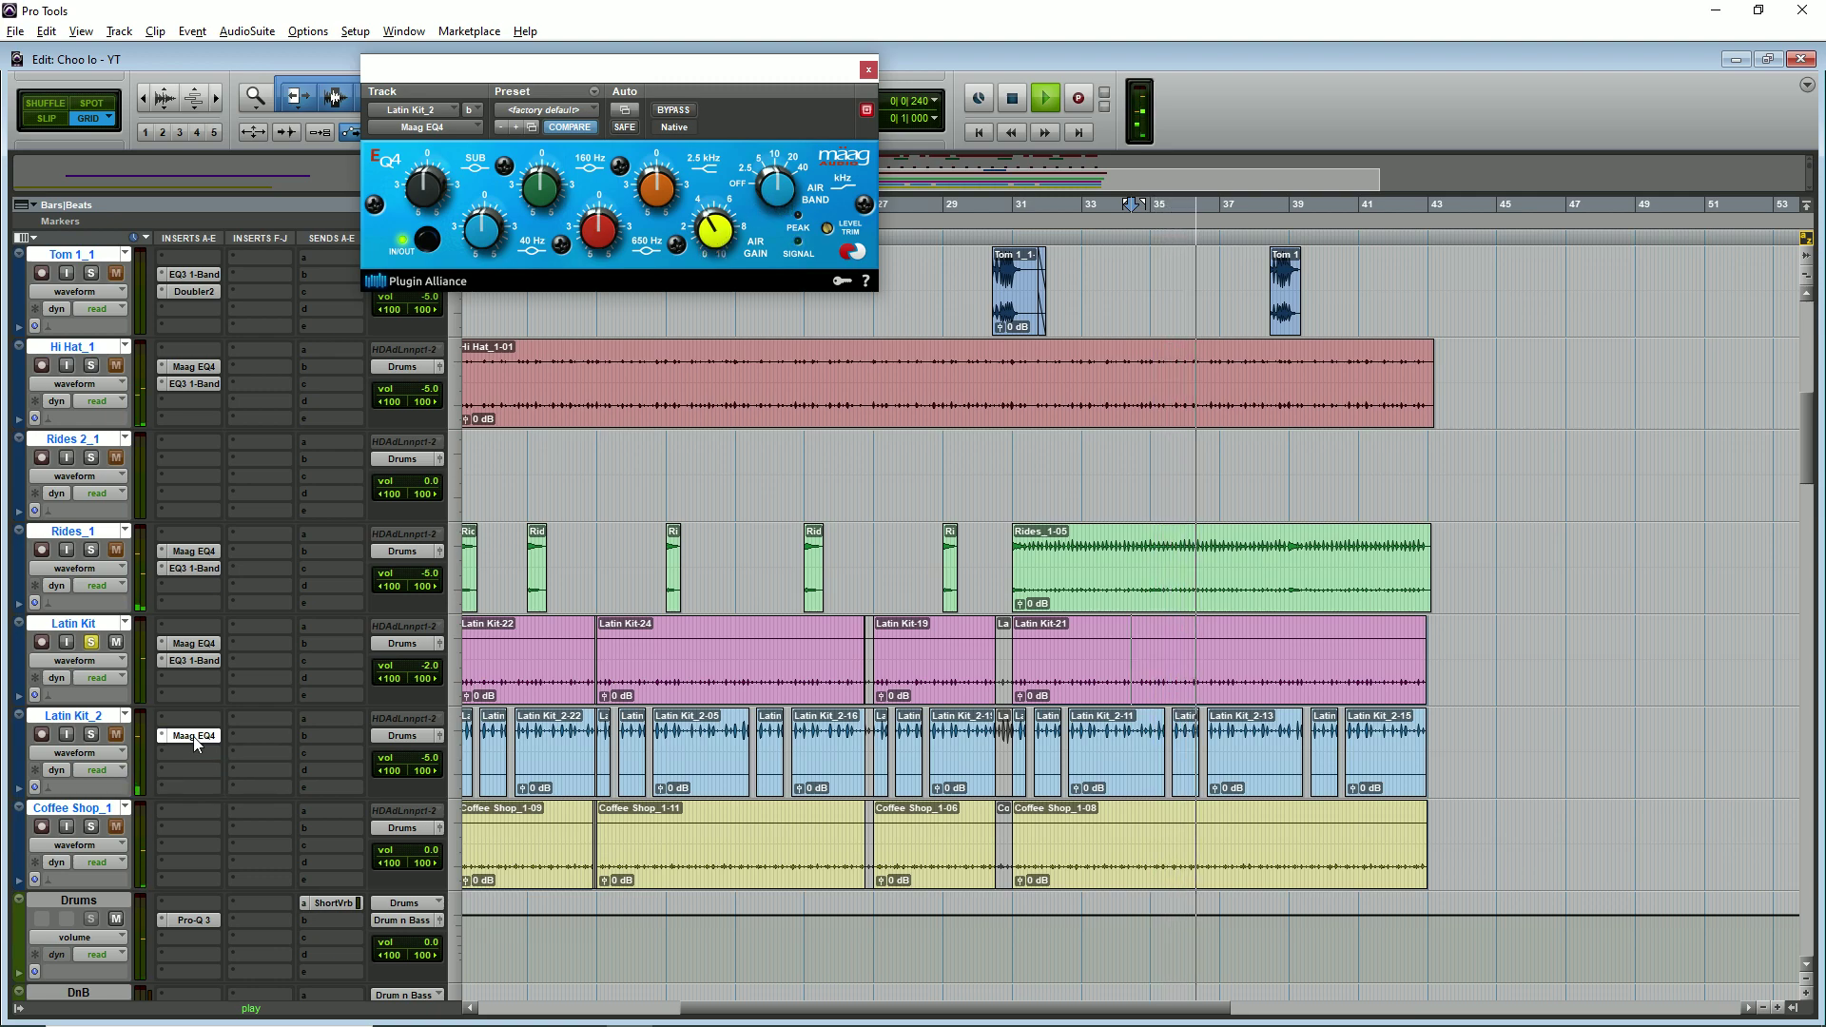
click(868, 70)
- Solo Coffee Shop_1 together with Latin Kit and play from bar 33, beat 4
click(91, 828)
key(space)
click(1112, 855)
key(ctrl+])
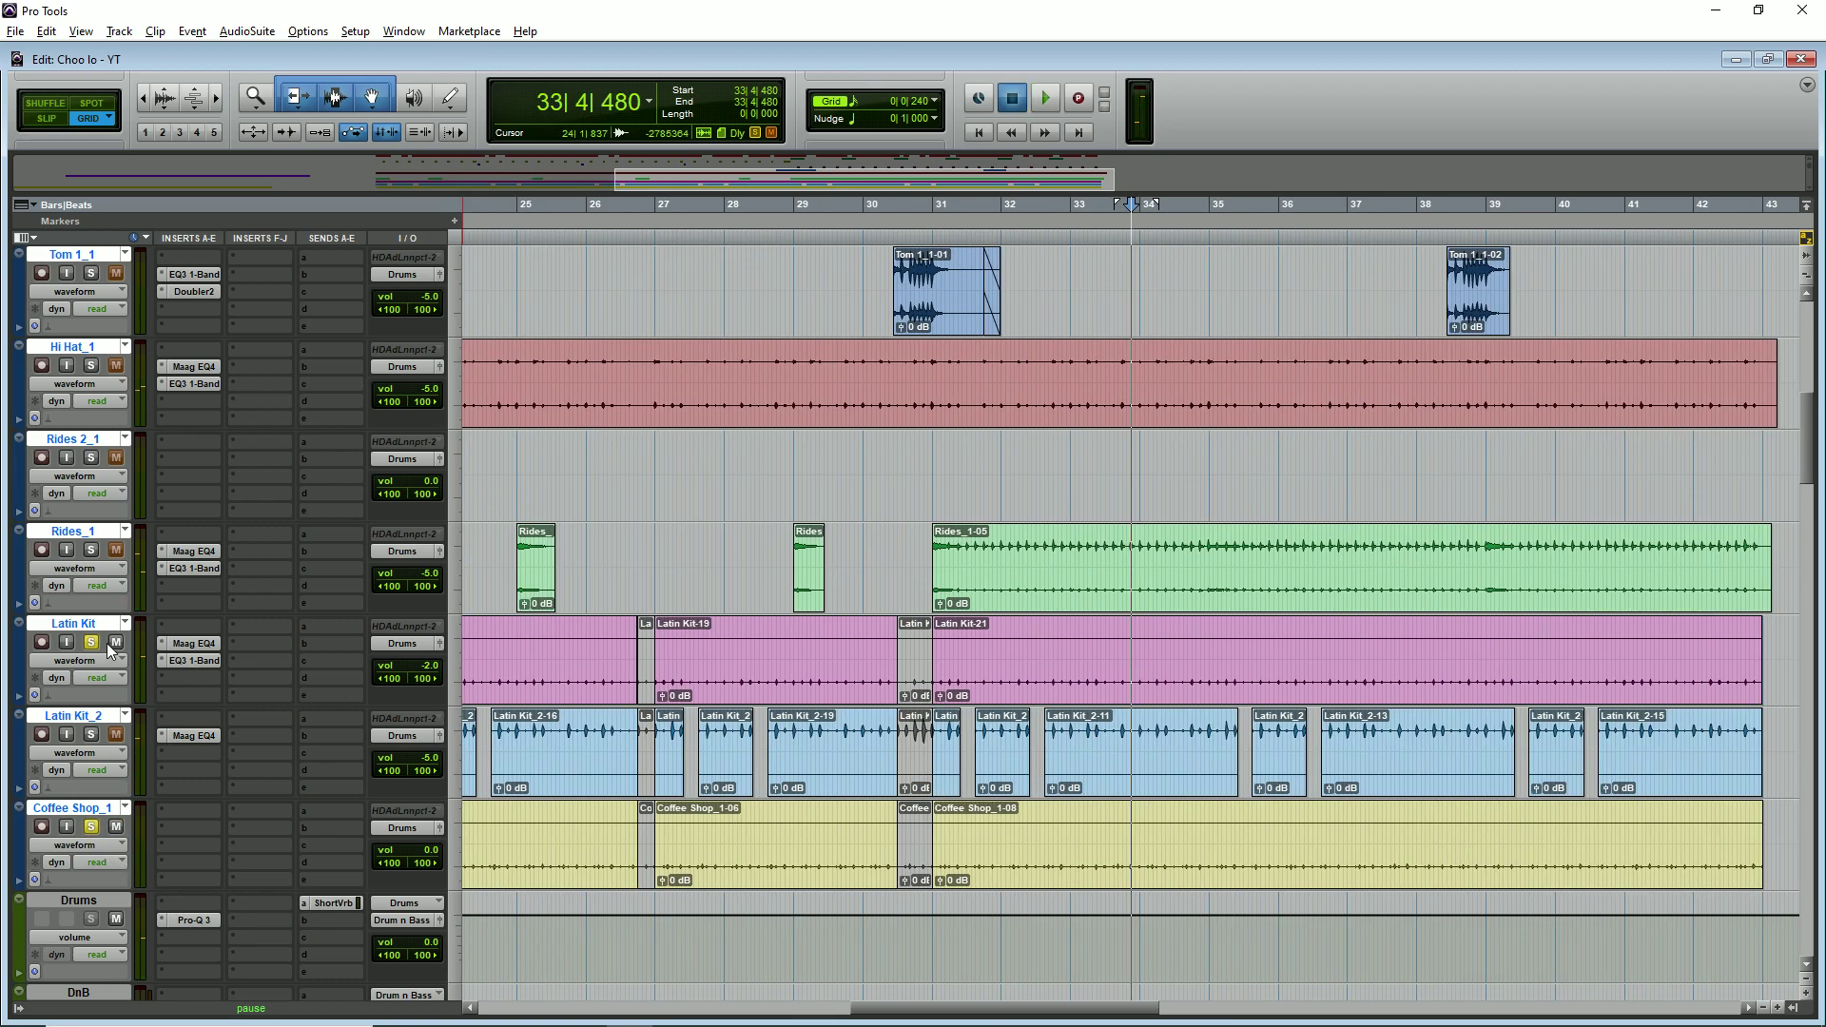
key(space)
- Solo only Latin Kit_2 and play its clip from bar 34, beat 1
click(91, 734)
click(1141, 727)
key(ctrl+])
key(space)
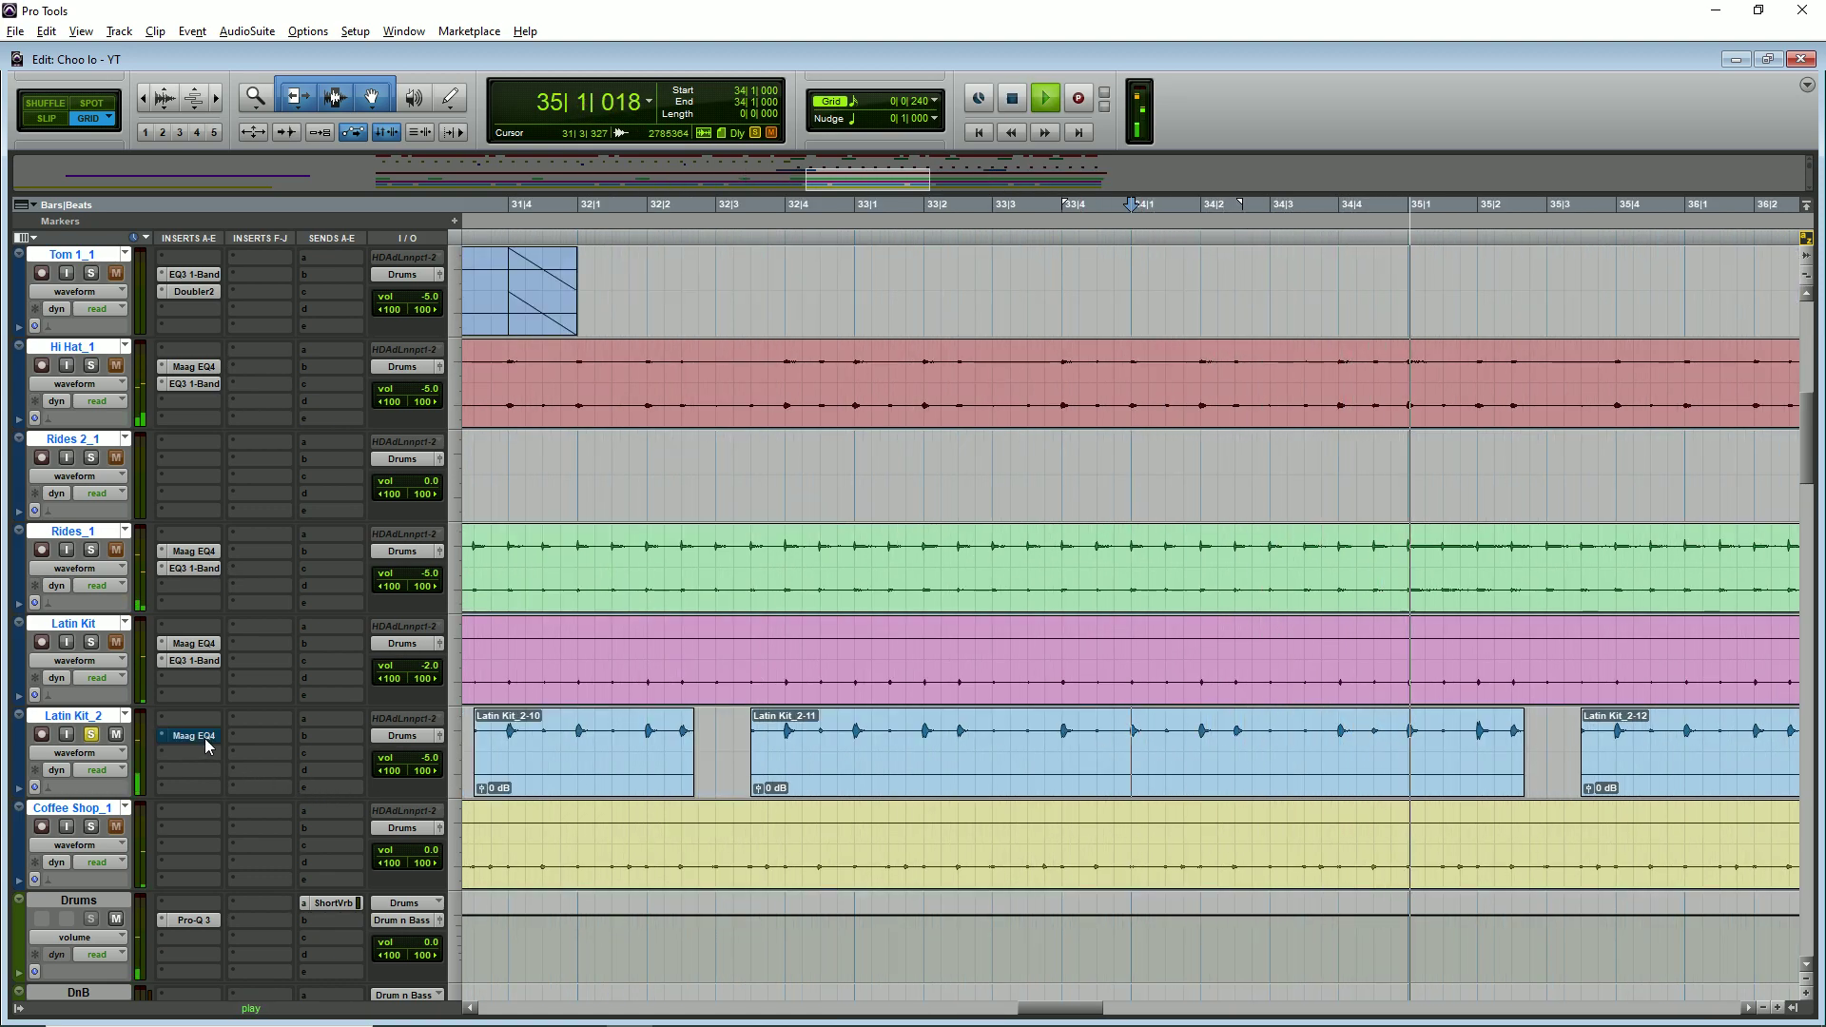
- View the Maag EQ4 on Latin Kit_2 and the EQ3 1-Band on Latin Kit, closing each window
click(193, 736)
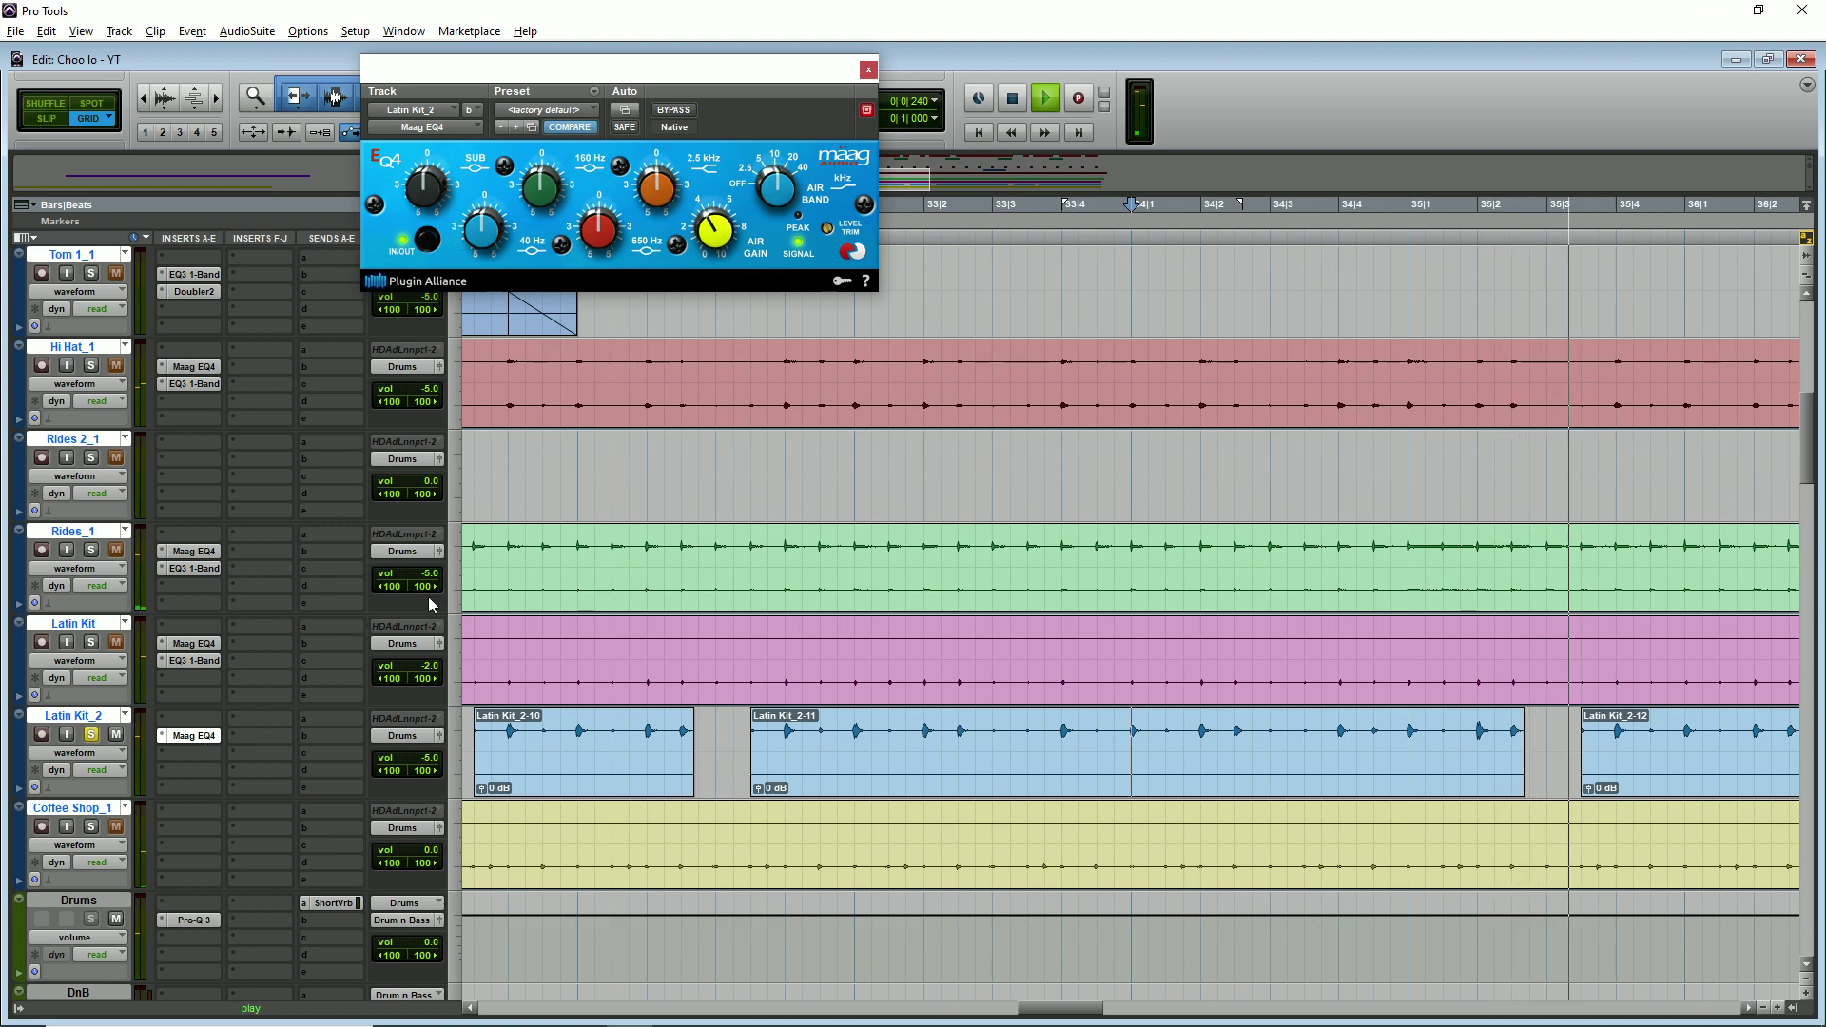
key(ctrl+[)
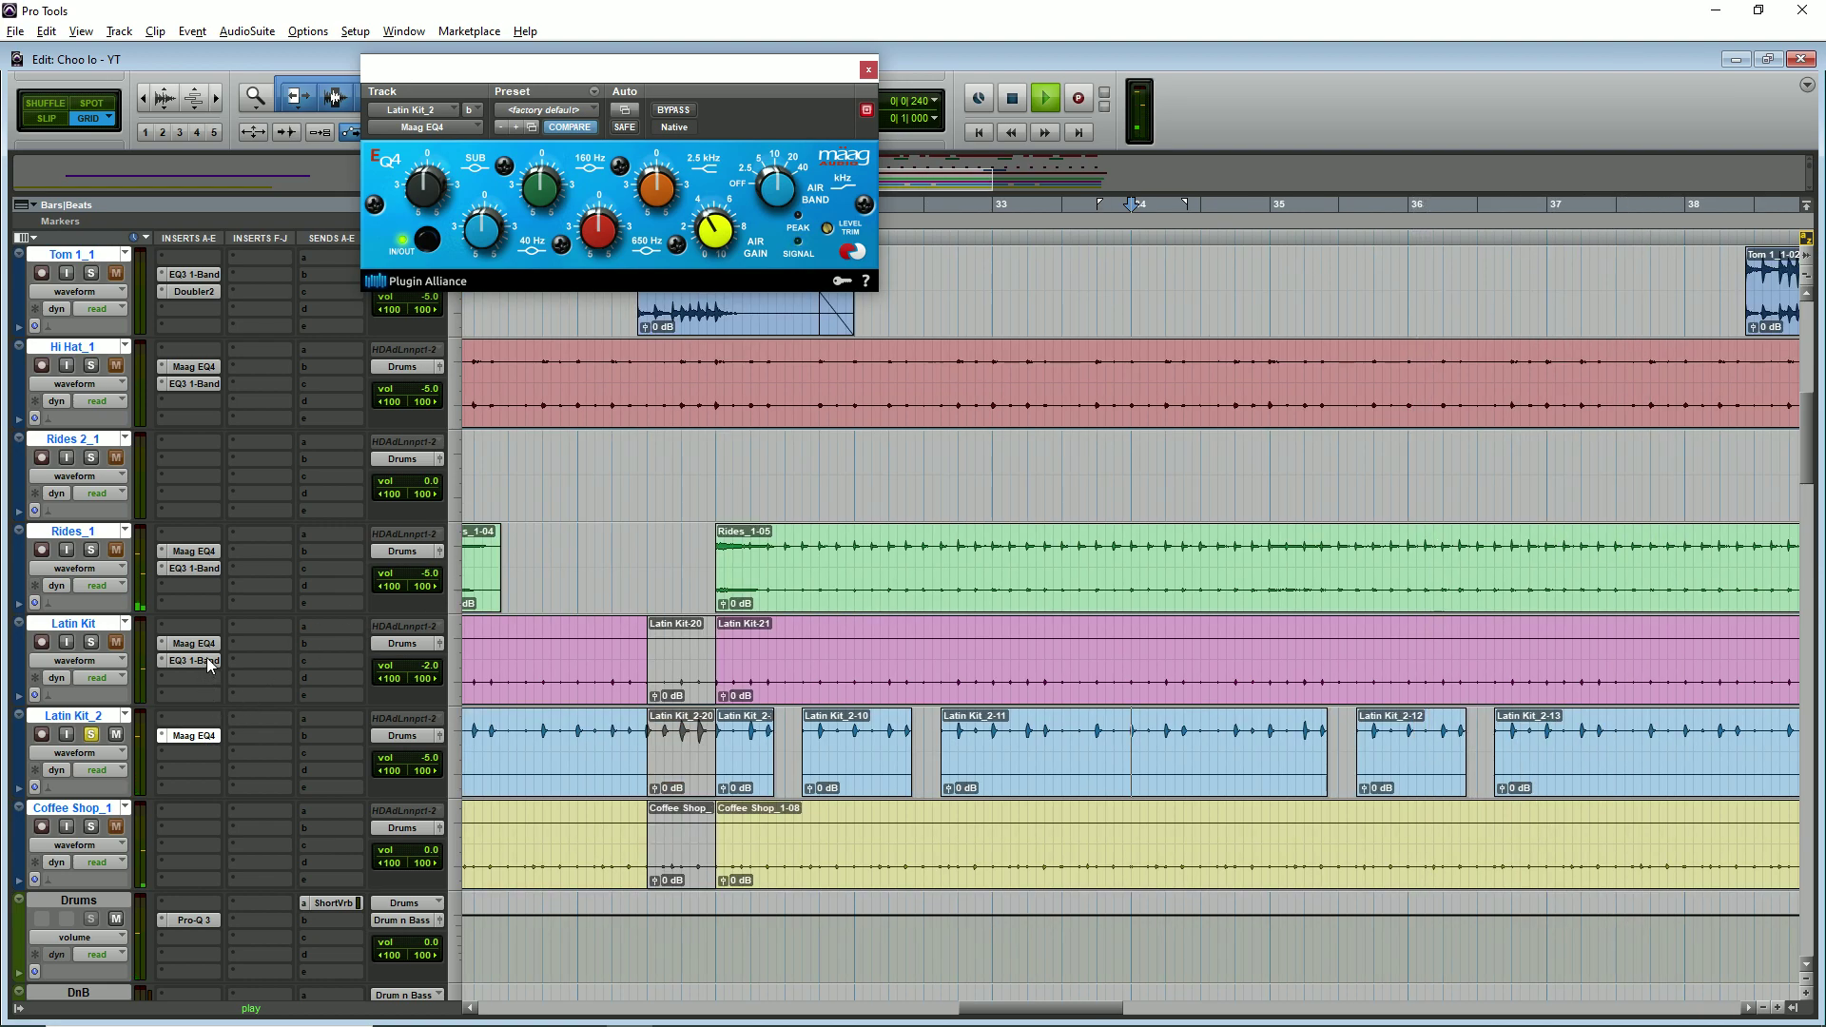
click(868, 70)
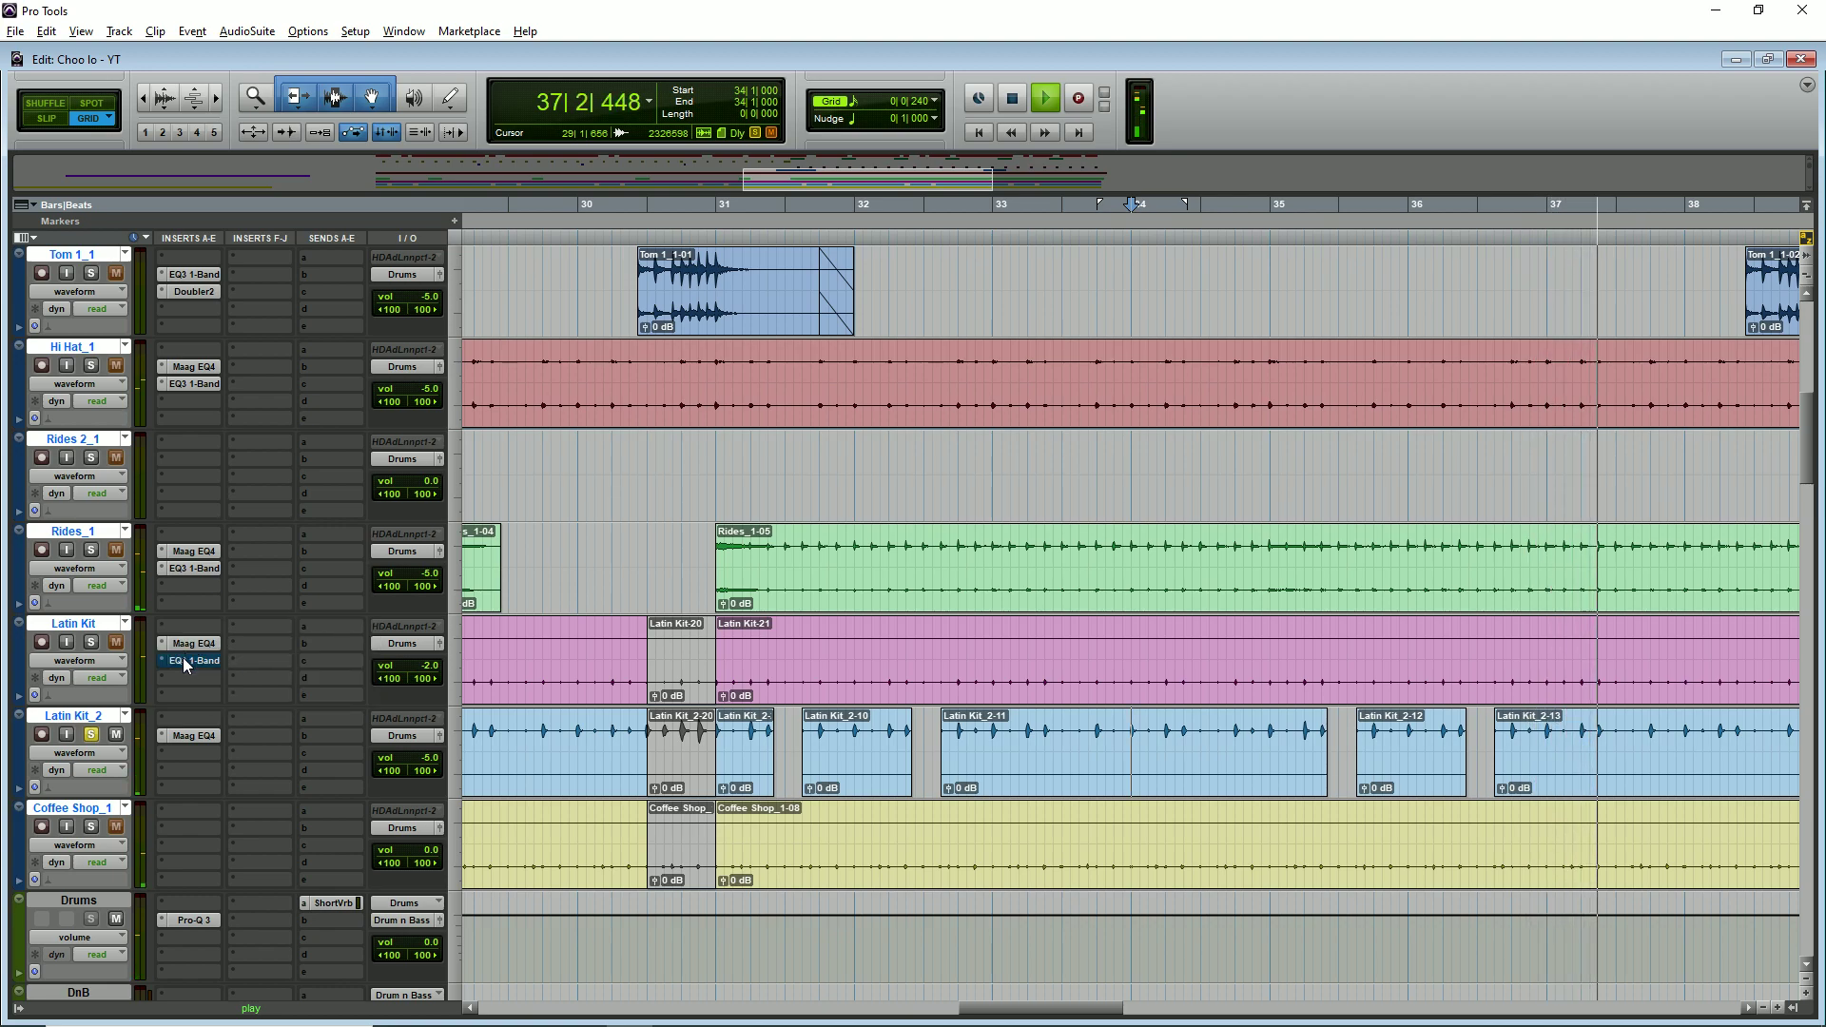
click(191, 660)
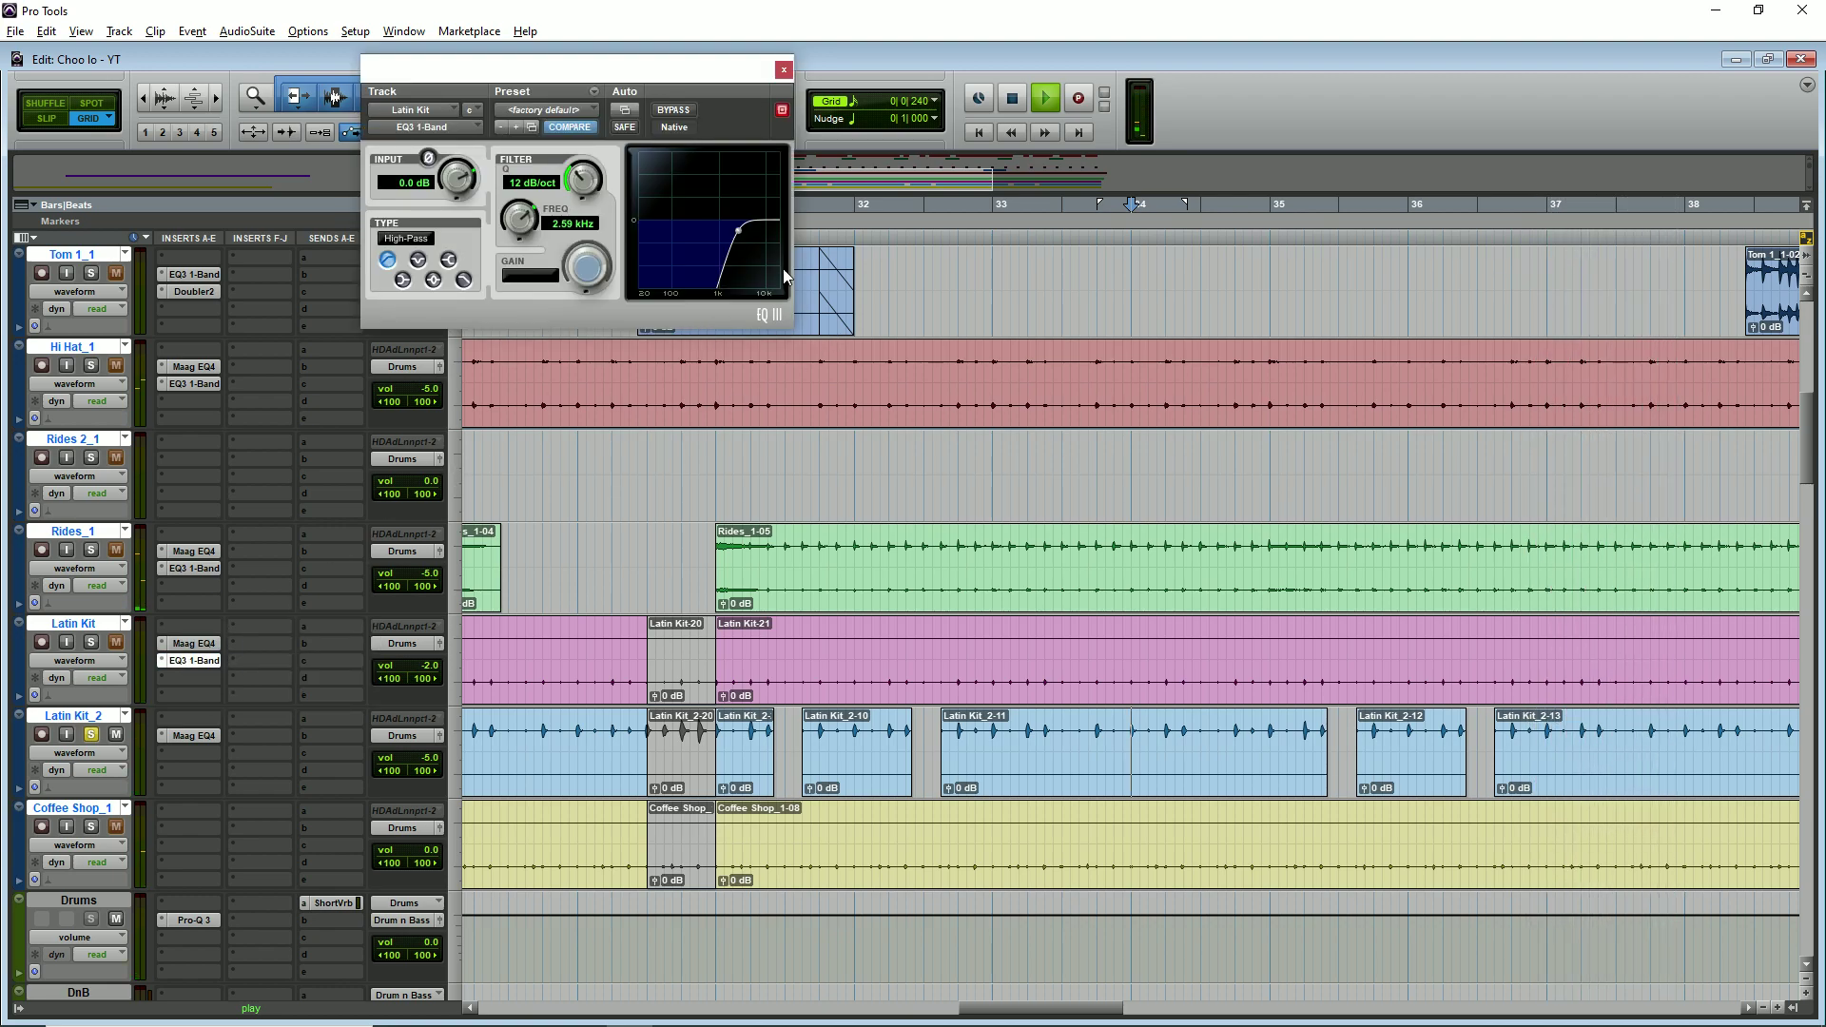
click(783, 69)
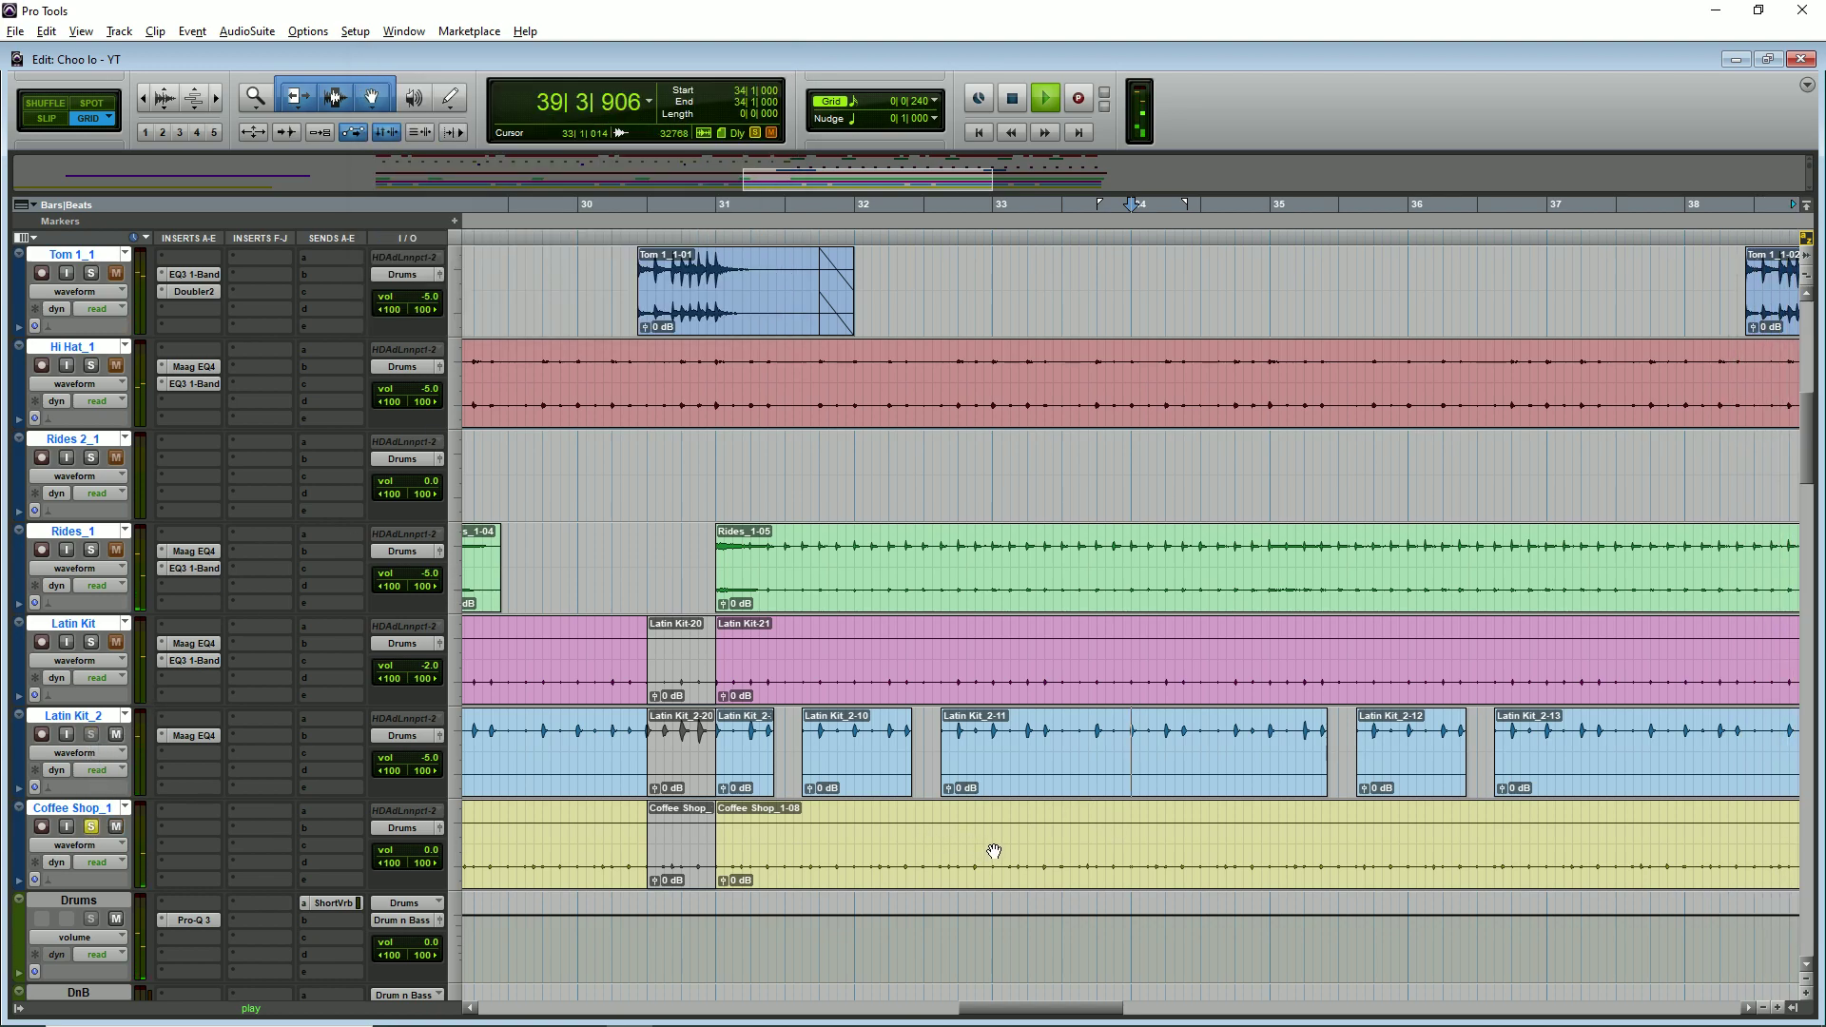
- Listen to Coffee Shop_1 soloed with the whole song timeline in view, and stop playback
key(ctrl+bracketleft)
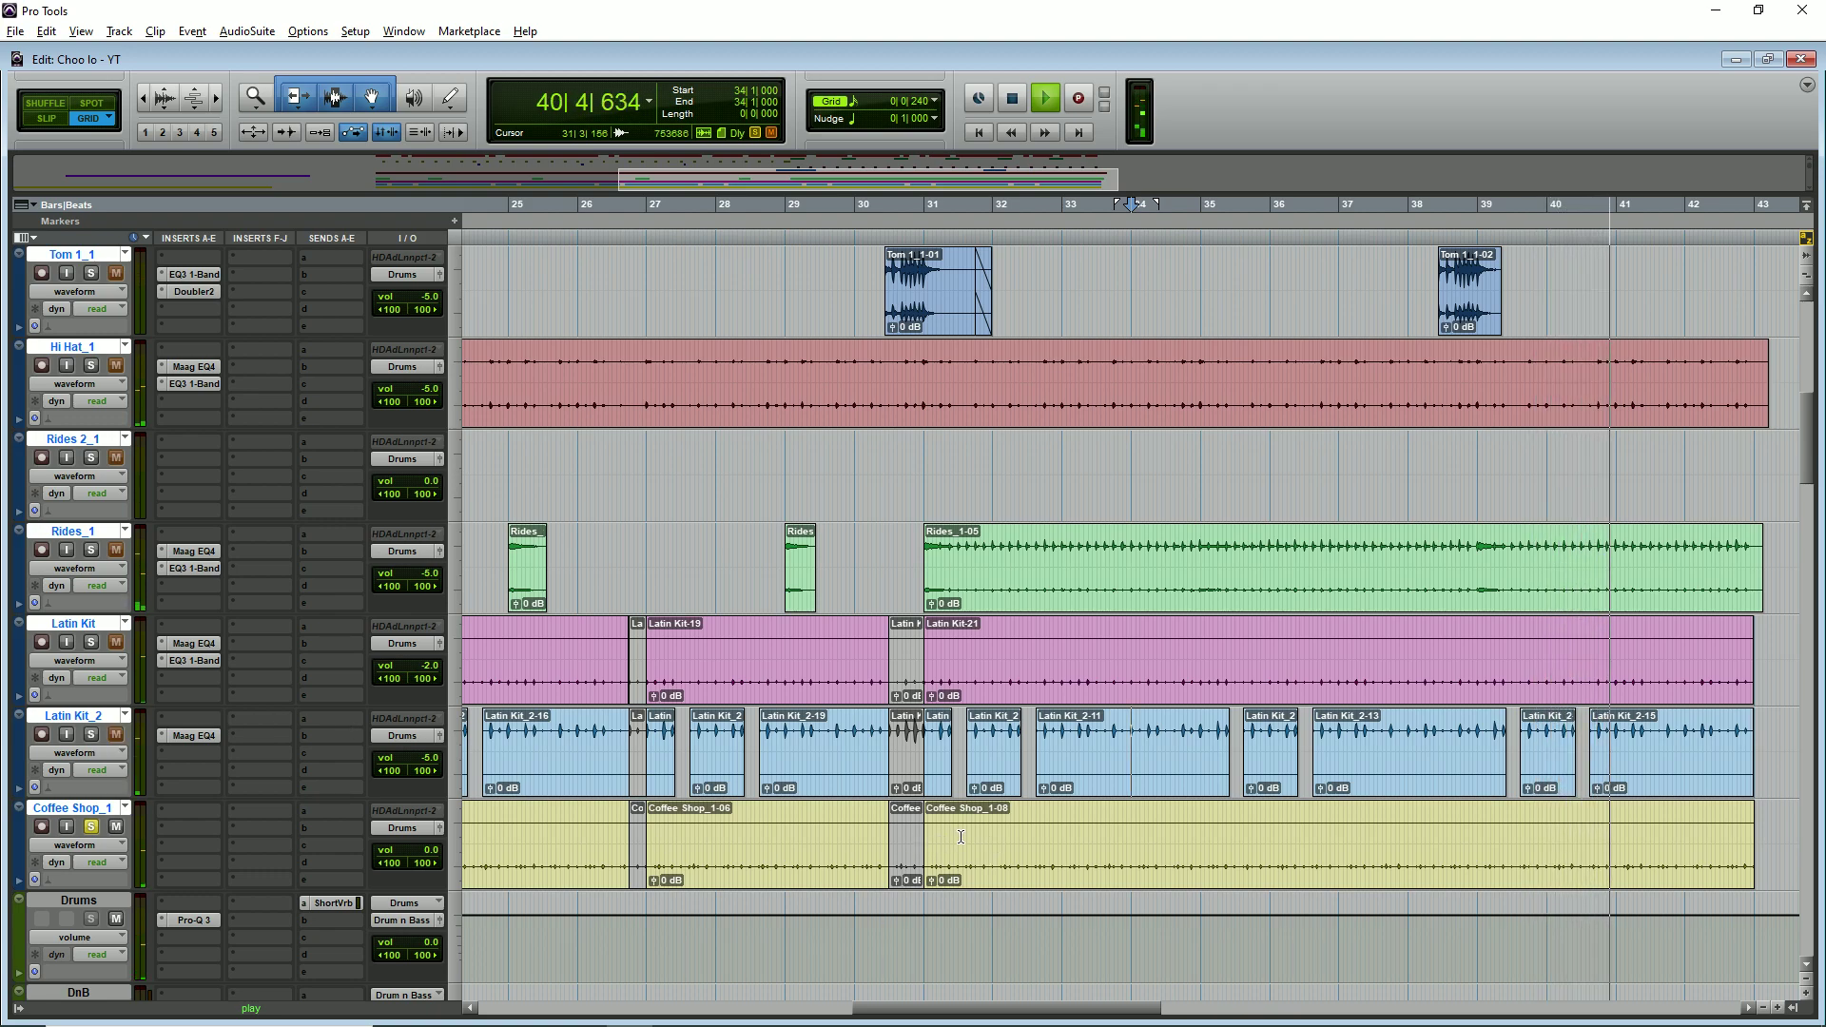
key(ctrl+bracketleft)
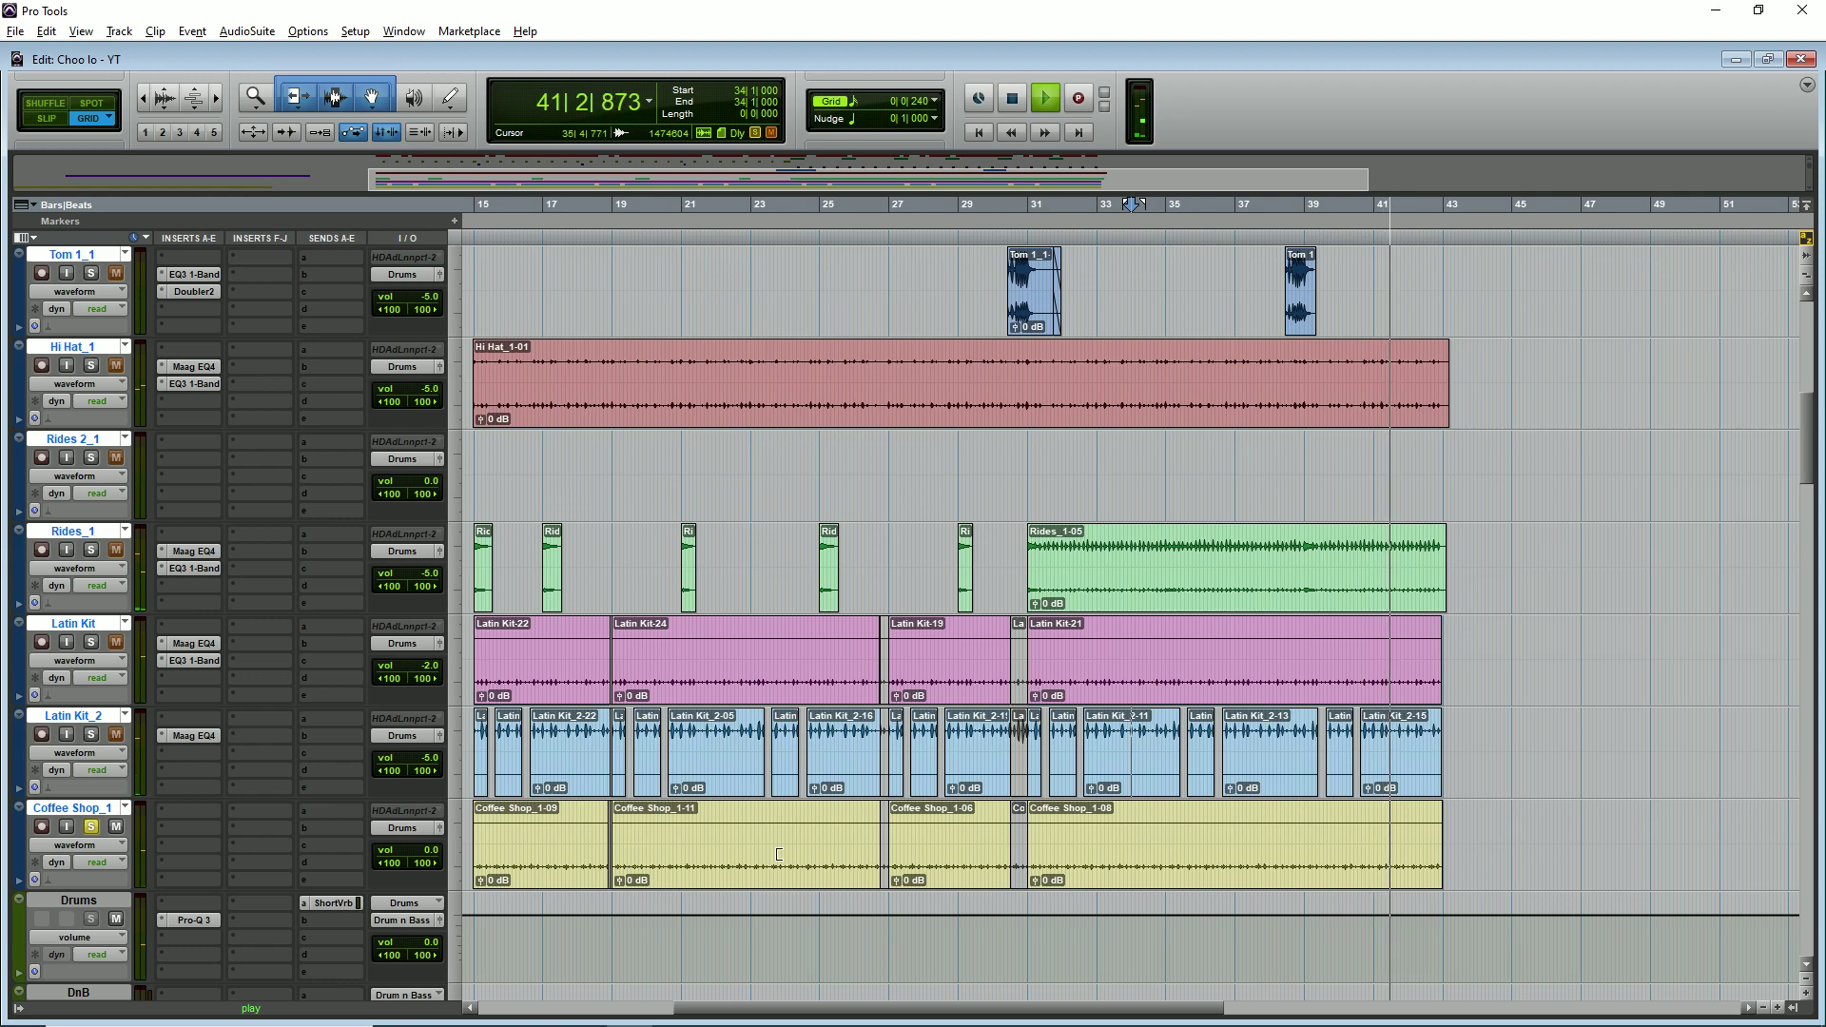
key(ctrl+bracketleft)
key(space)
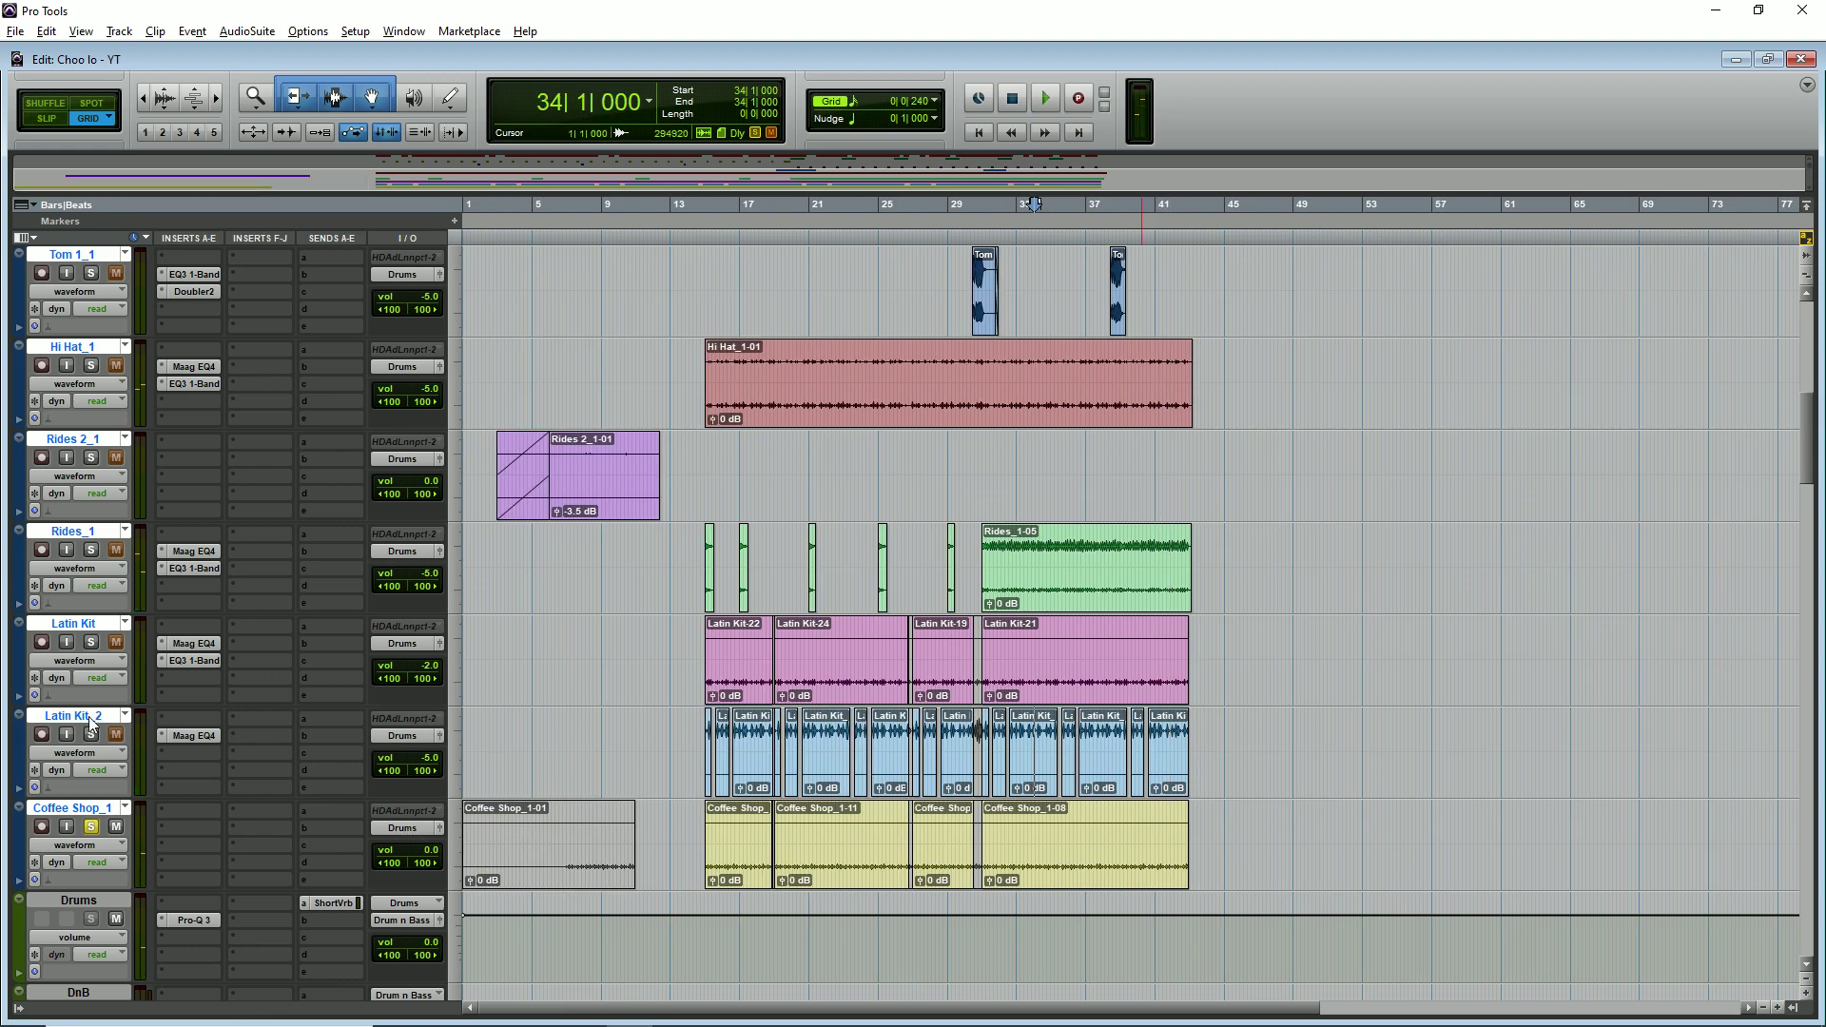
- Solo all the selected drum tracks together and play them from bar 34, beat 1
scroll(102, 732, up, 3)
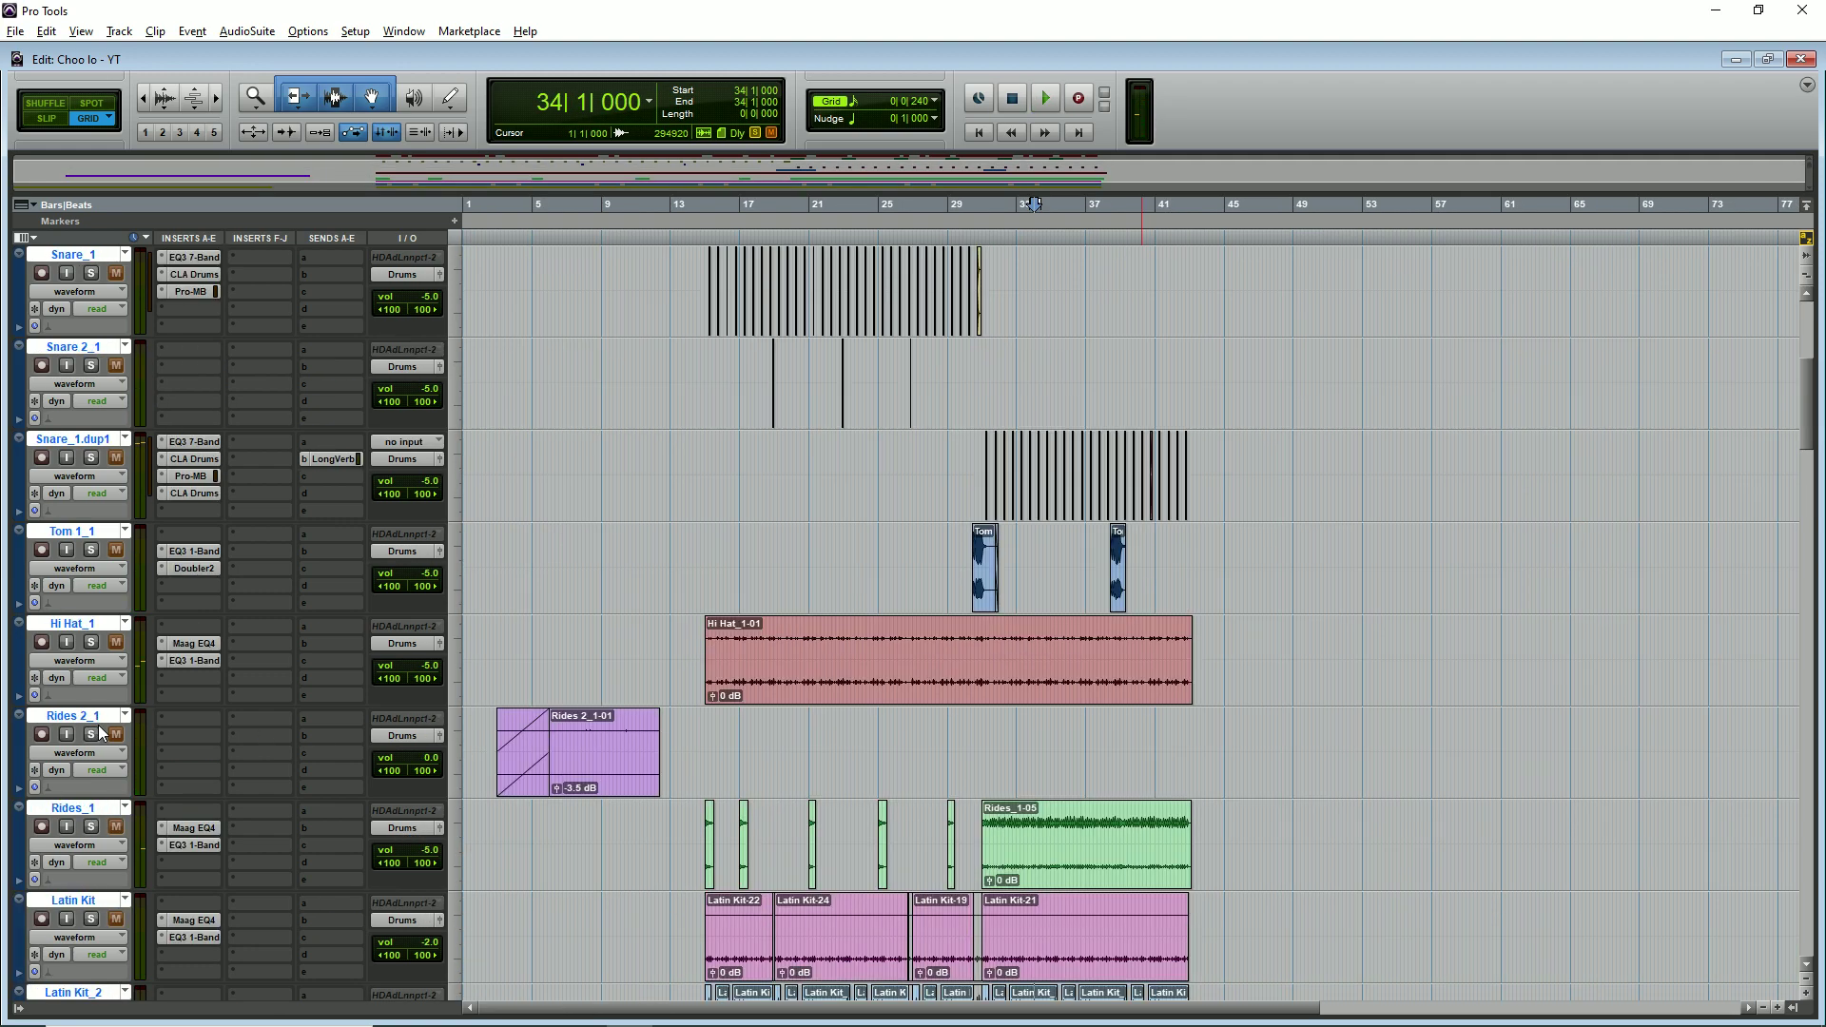
alt+shift+click(91, 827)
scroll(107, 813, up, 4)
key(space)
scroll(359, 780, down, 9)
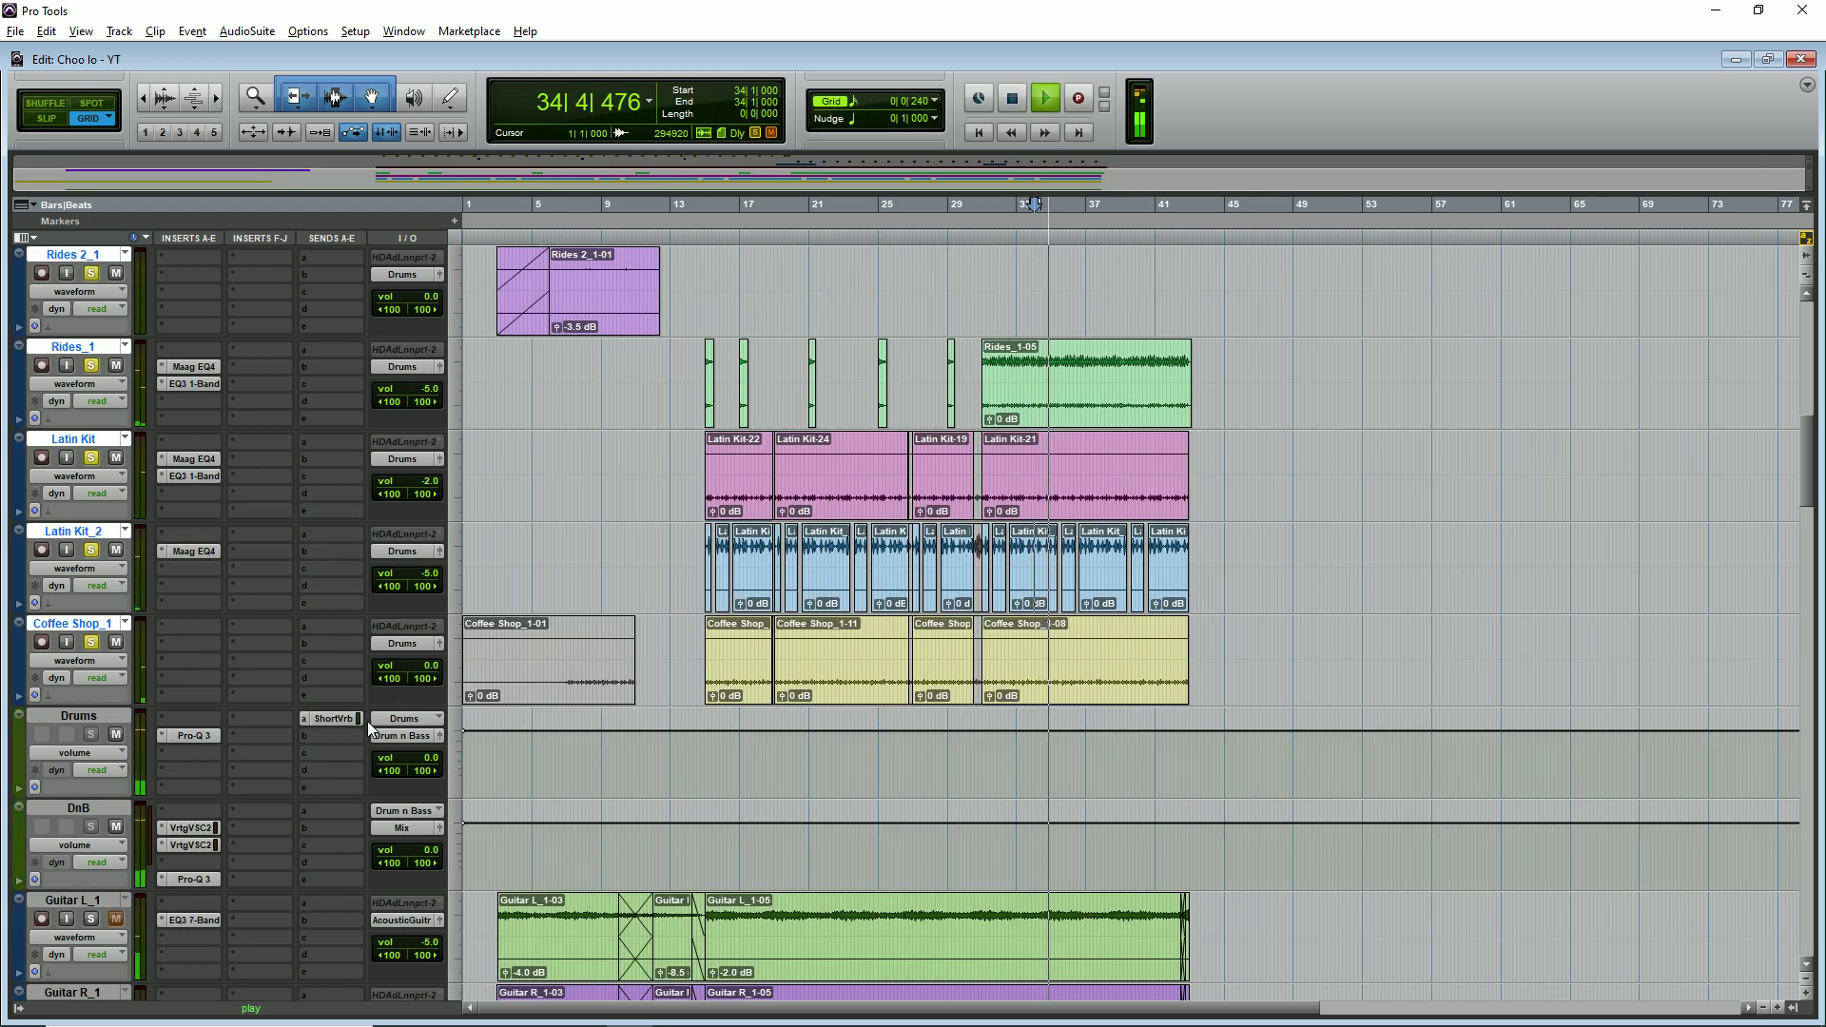
- Open the ShortVrb send and the Pro-Q 3 equalizer on the Drums track during playback
click(335, 719)
click(187, 736)
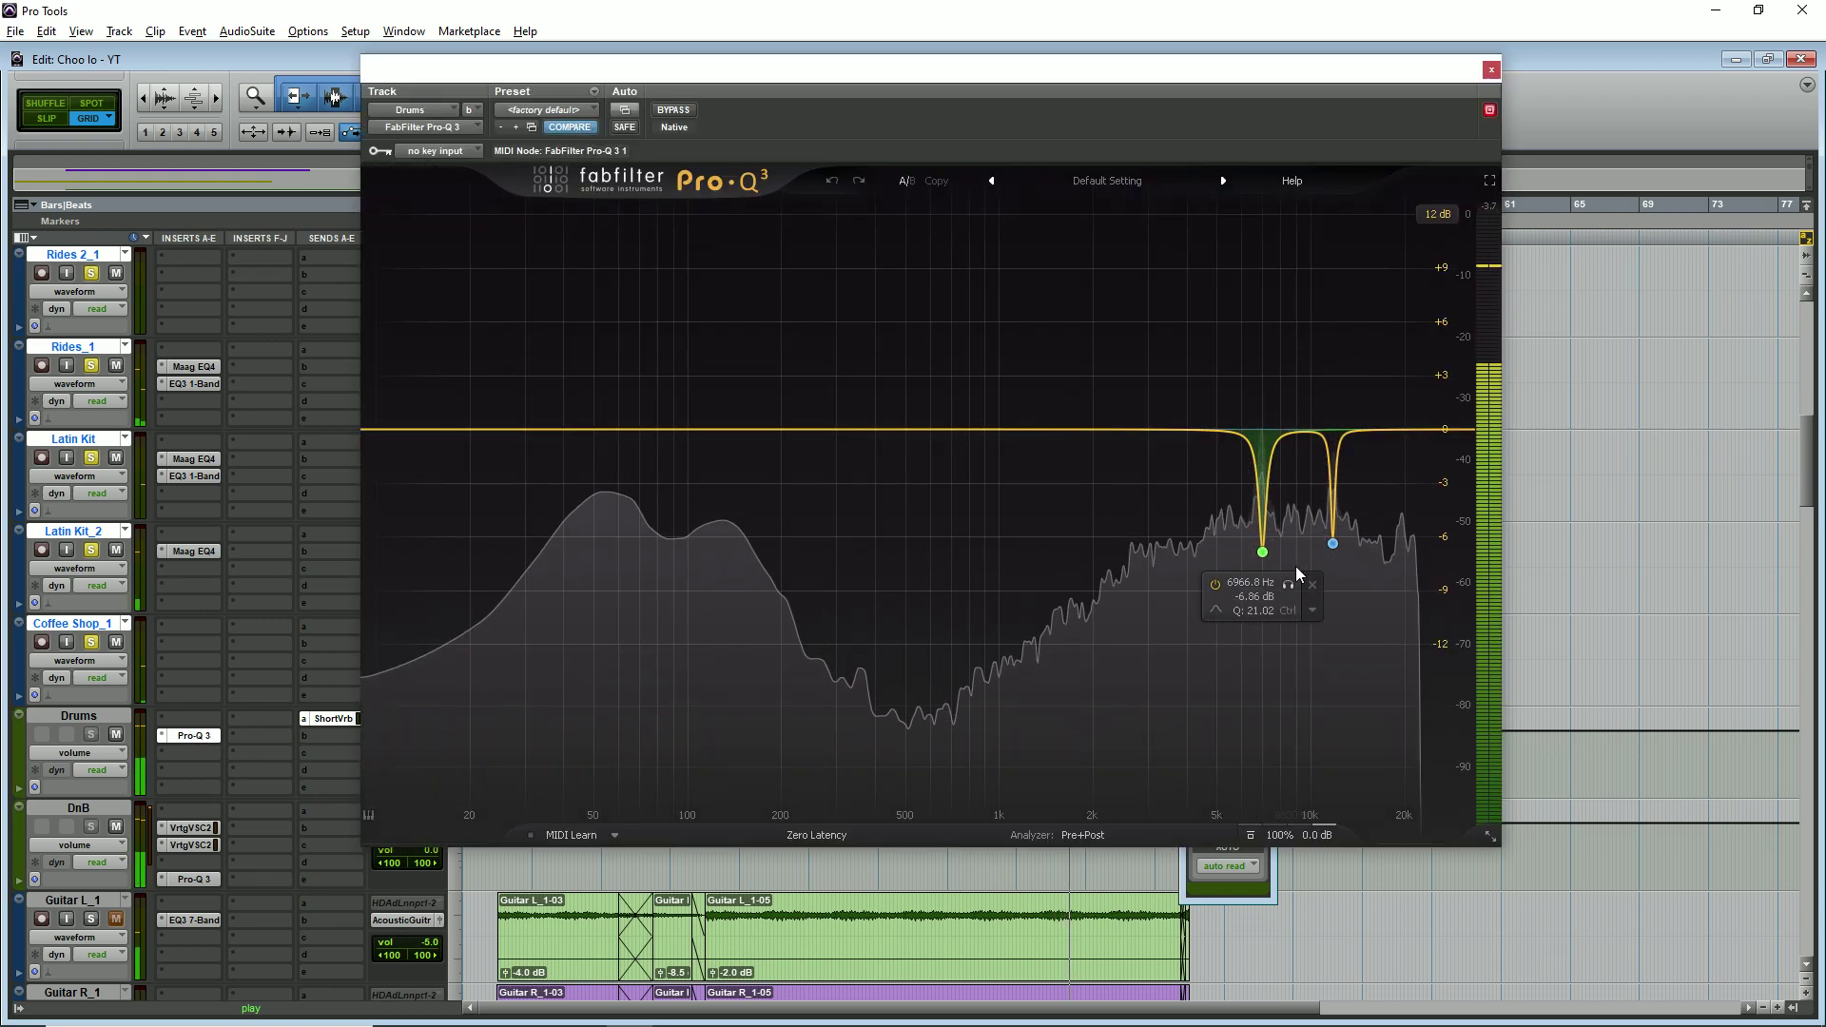
drag(1156, 69, 1134, 103)
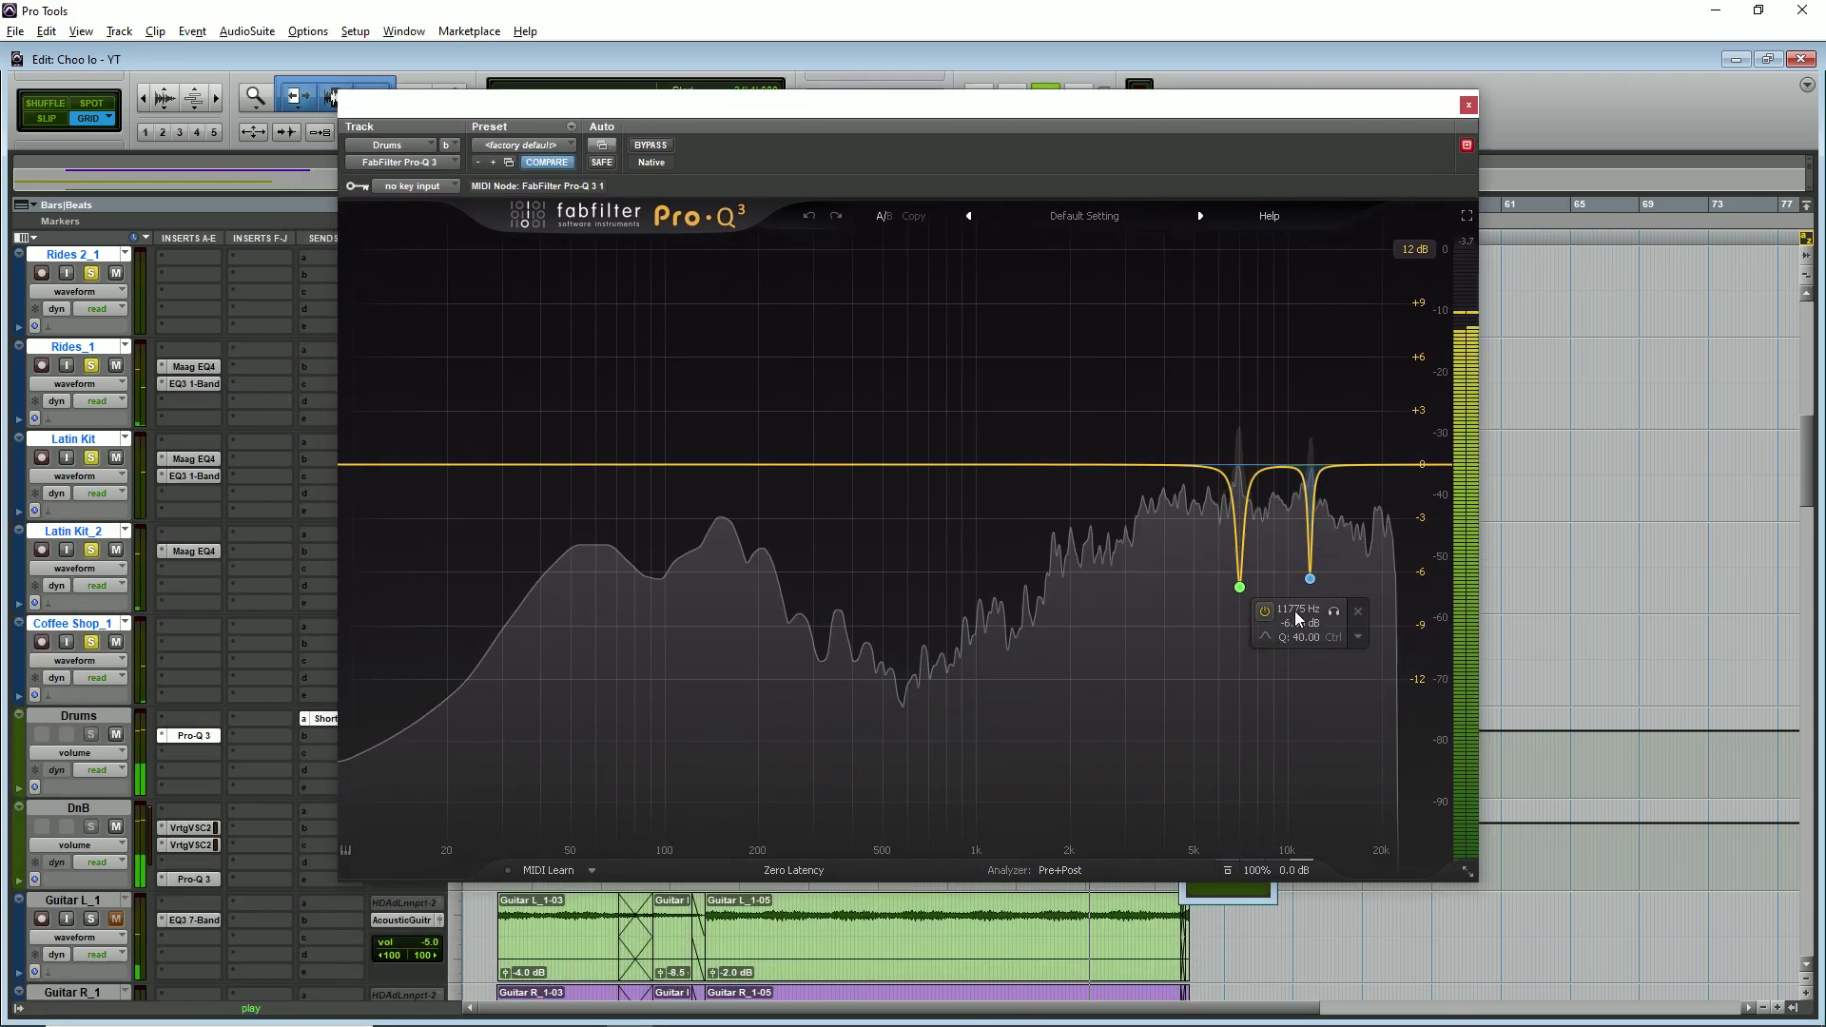
- Audition the 6966.8 Hz and 11775 Hz Pro-Q 3 bands in isolation, and close the plug-in and ShortVrb send windows
click(1266, 621)
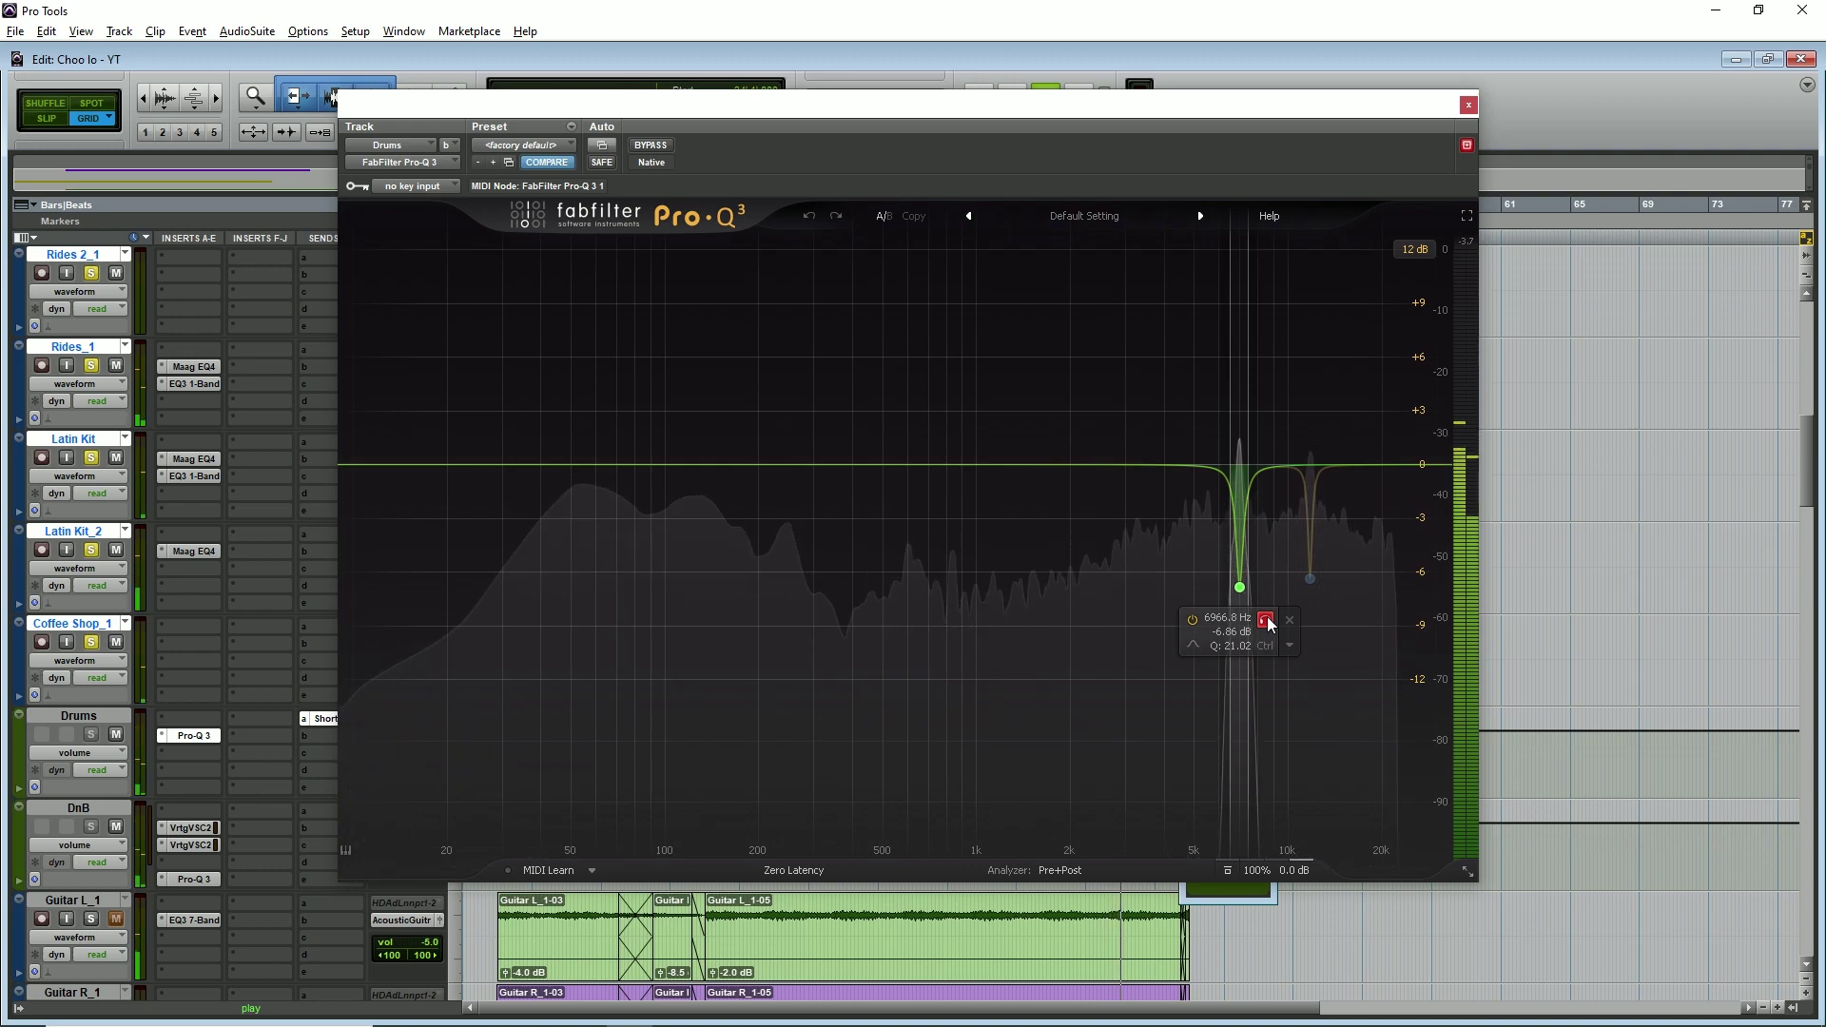
click(1265, 621)
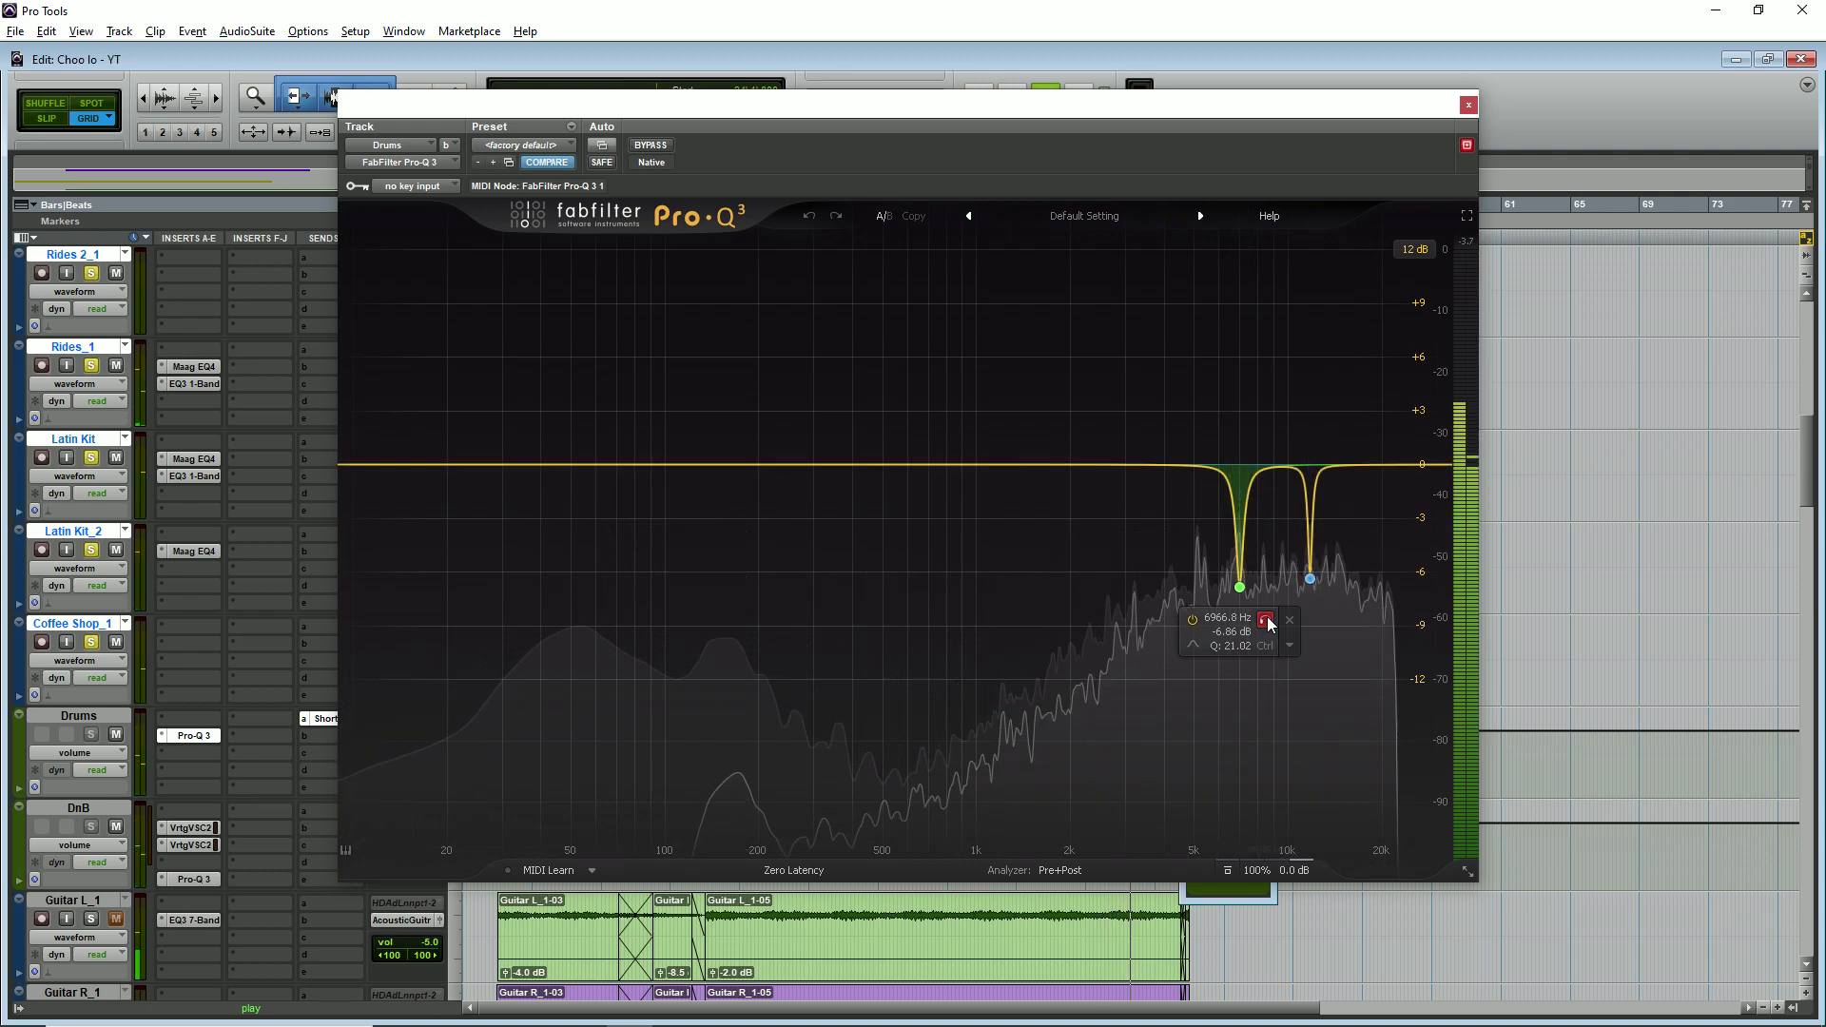
click(1333, 612)
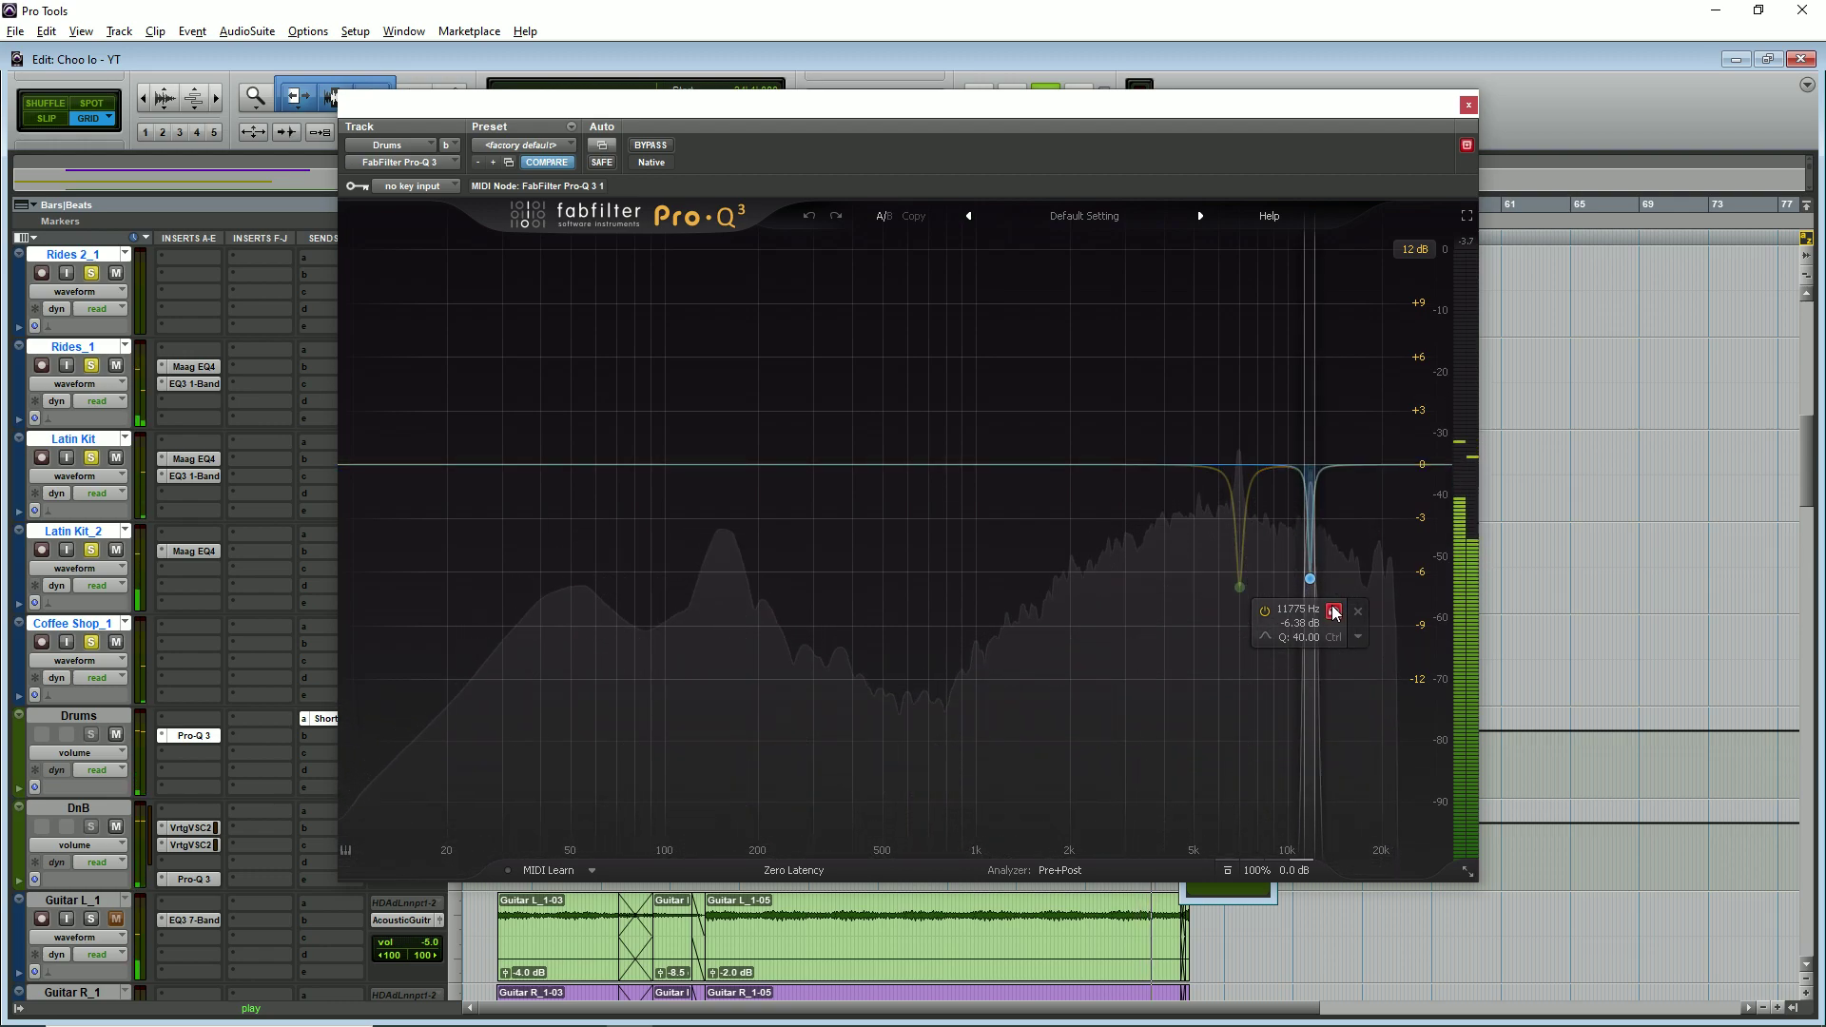
click(1333, 612)
click(1468, 105)
key(ctrl+bracketleft)
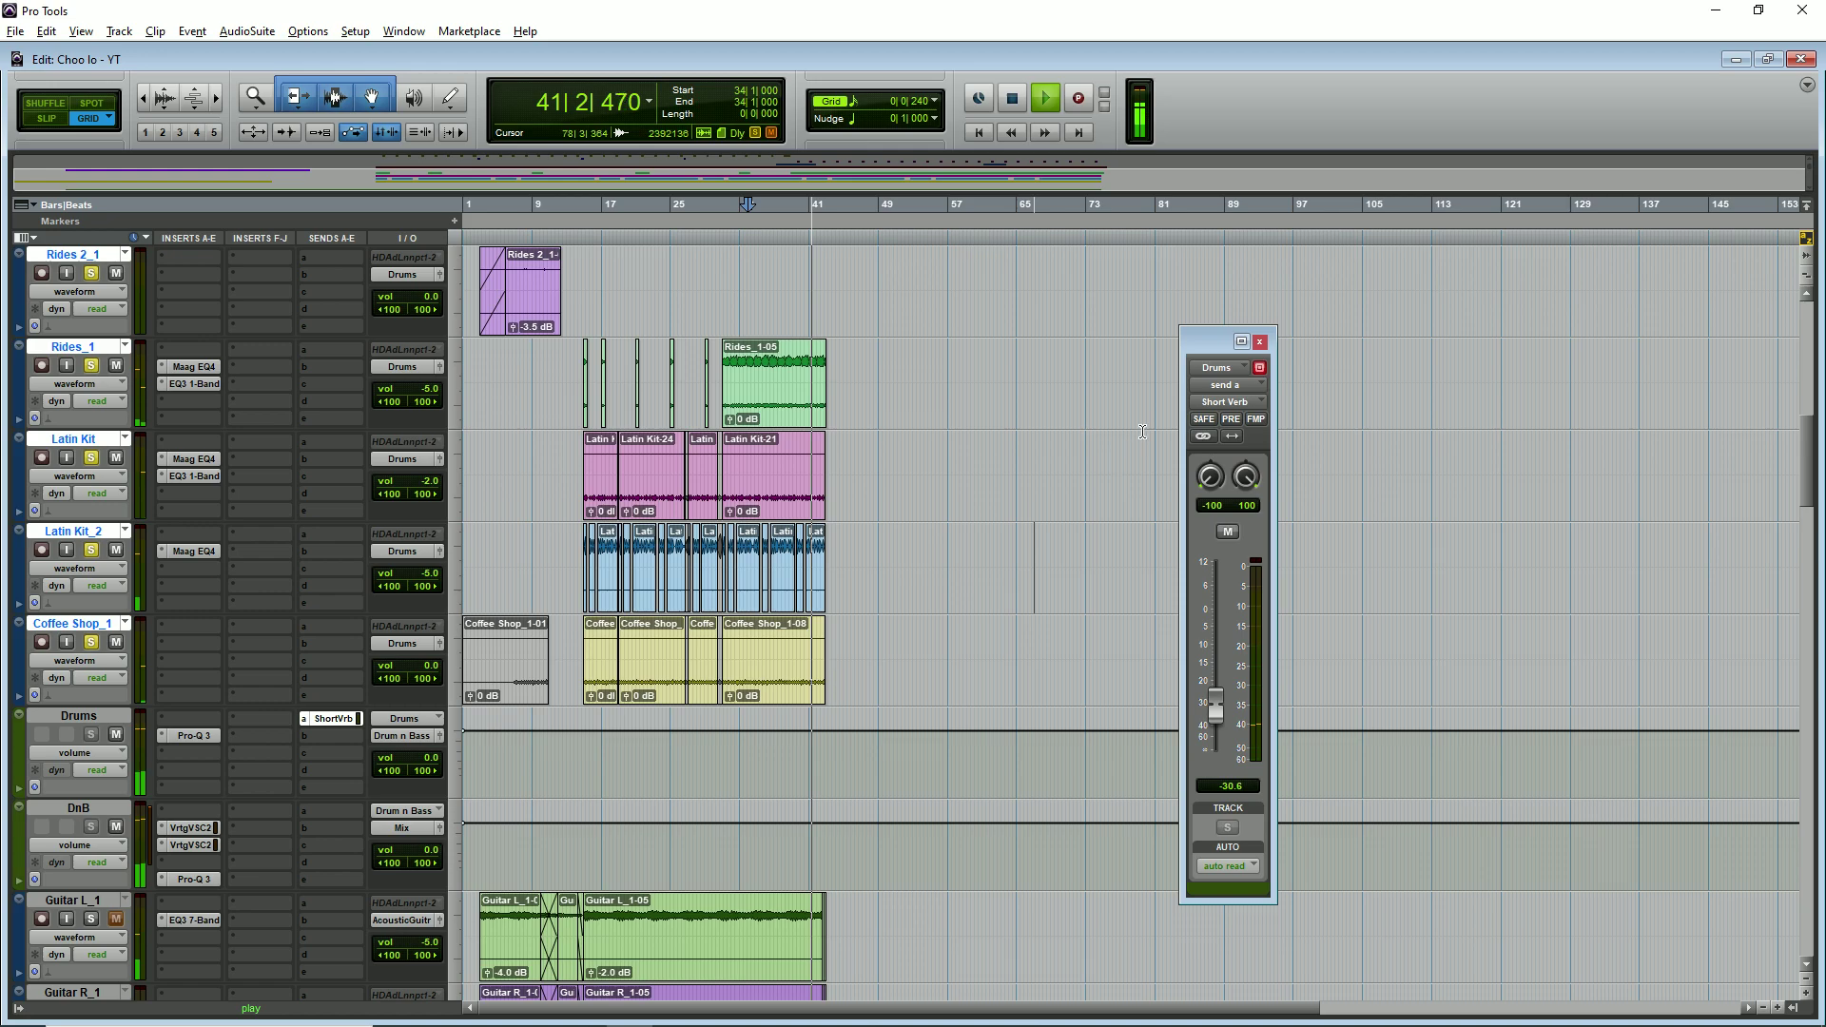
click(333, 717)
- Clear the drum solos, solo LiverpoolBas_1 and play it from bar 17, beat 3
scroll(577, 671, down, 1)
scroll(722, 670, up, 10)
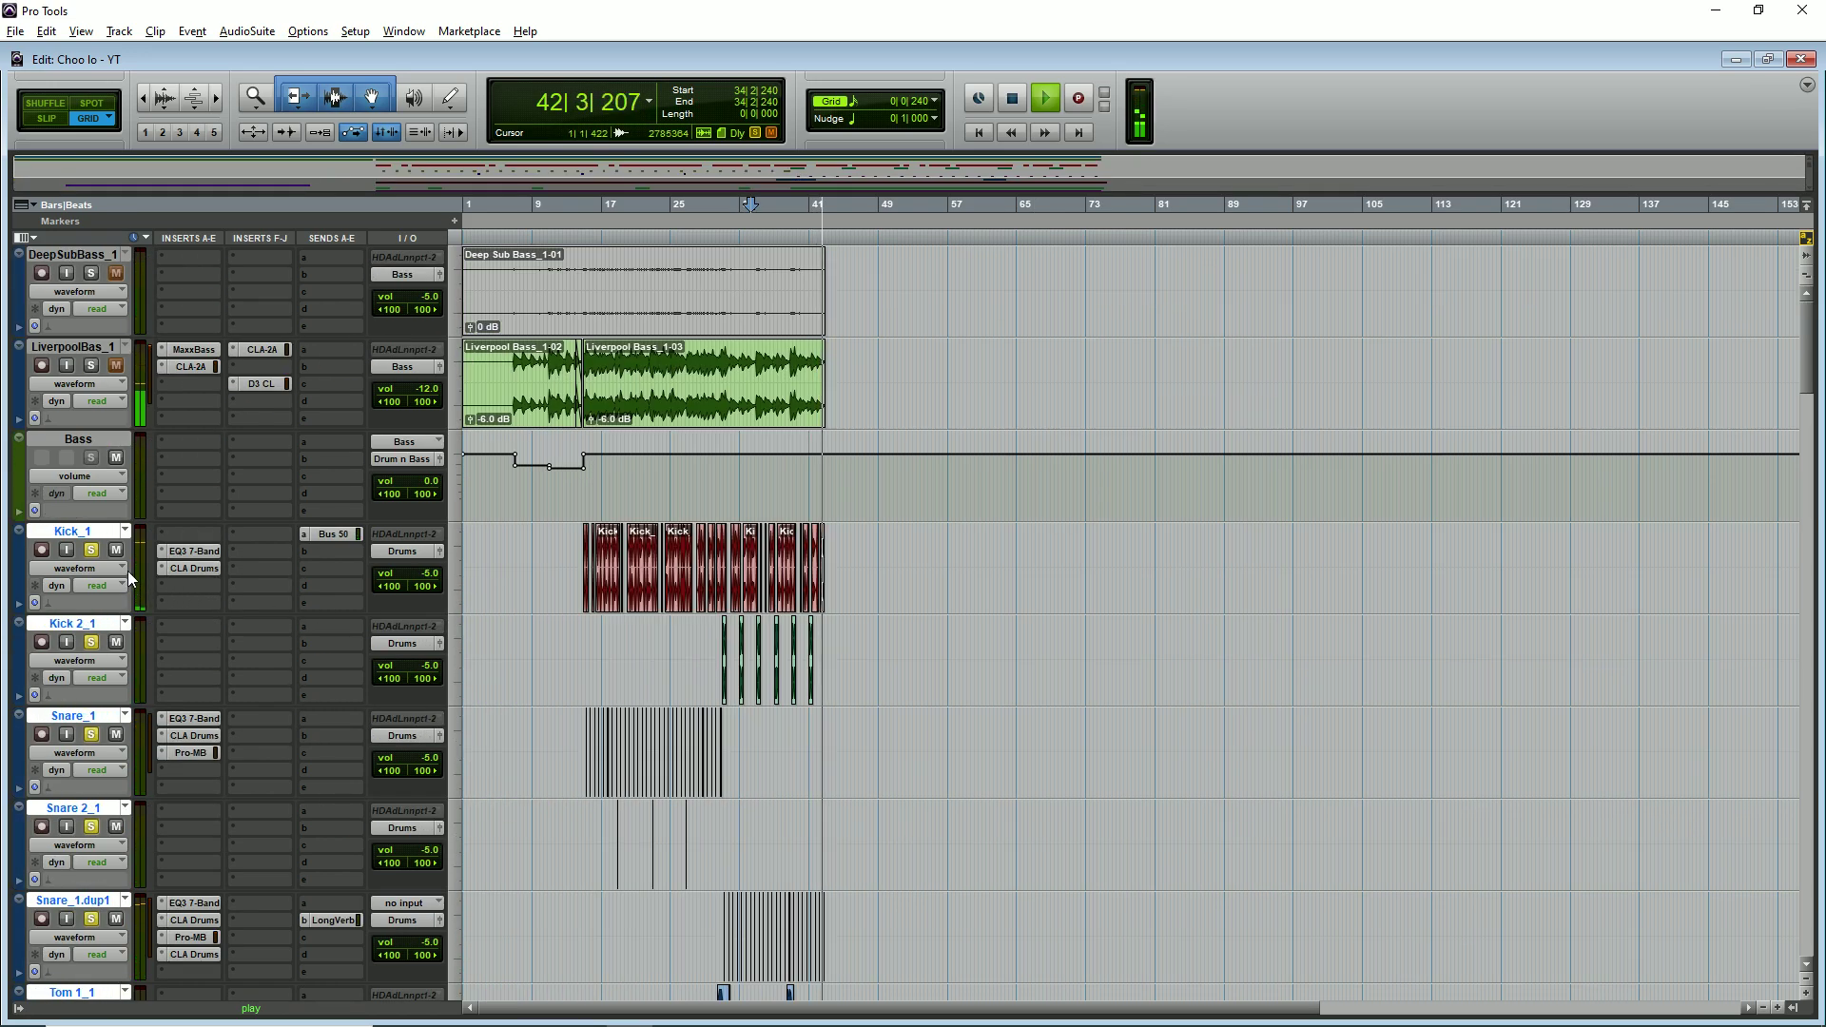
click(91, 551)
key(space)
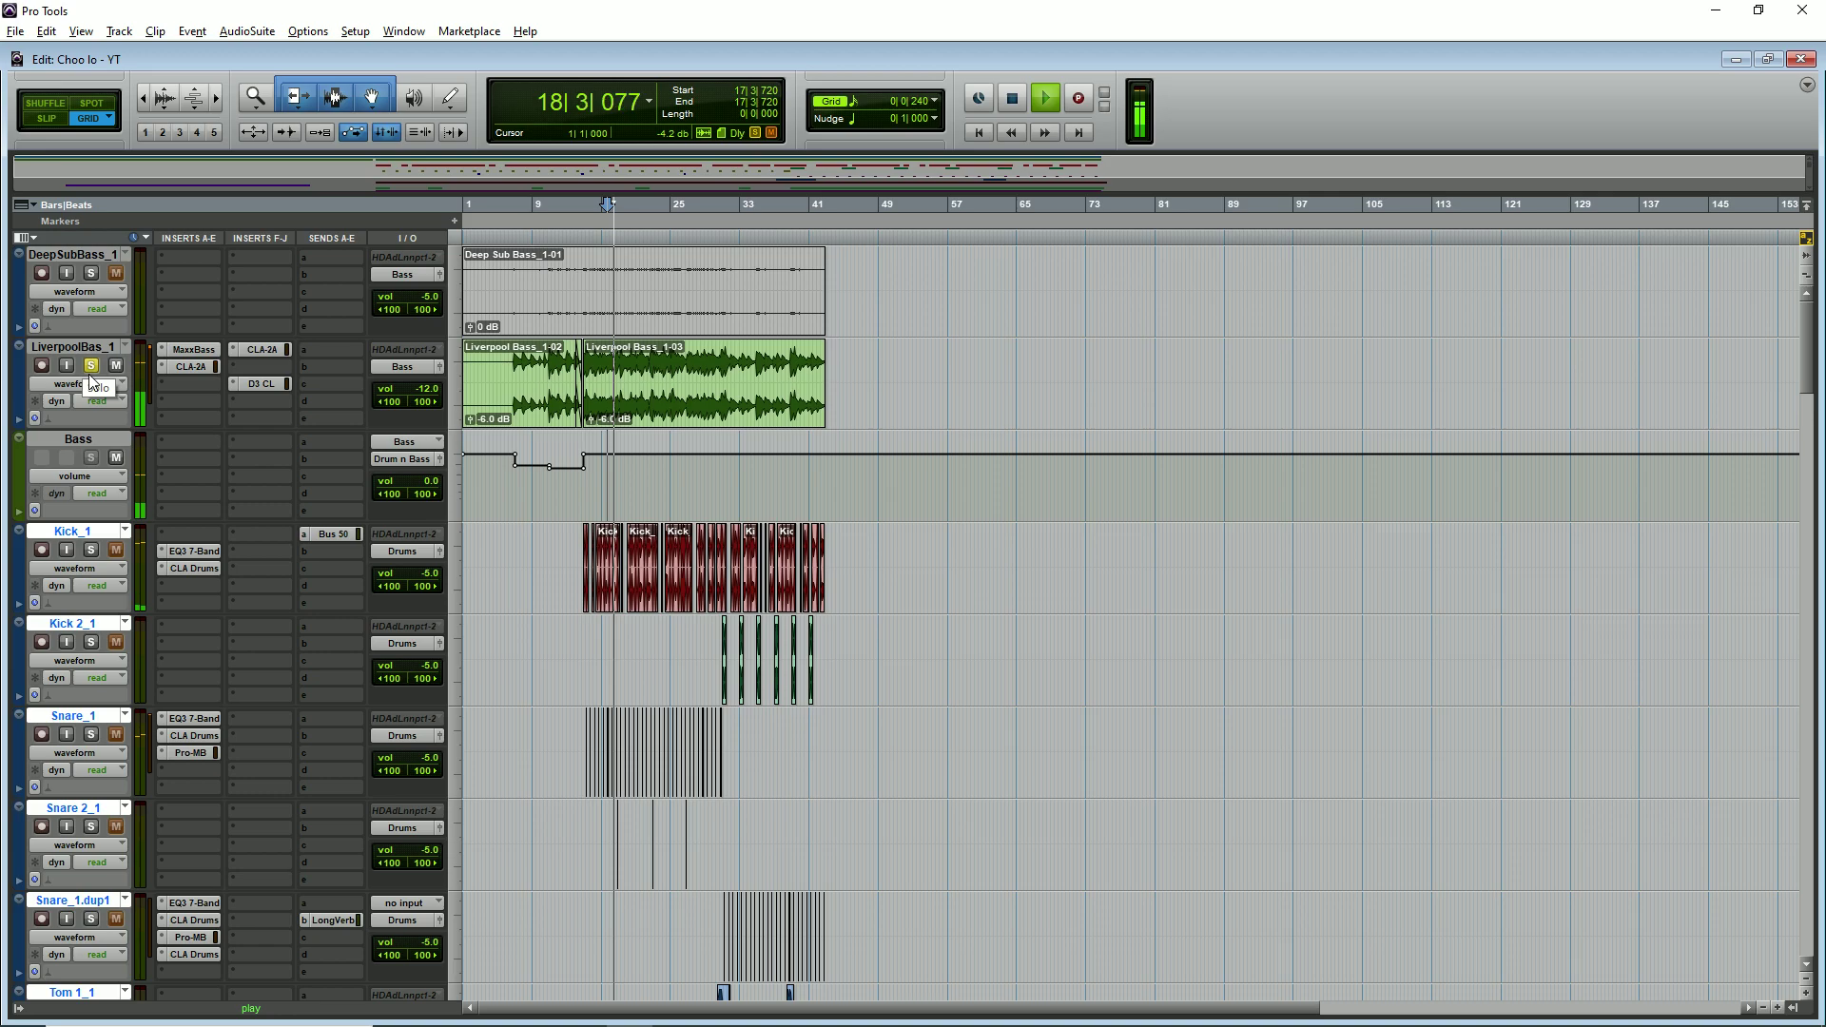
key(ctrl+])
key(ctrl+])
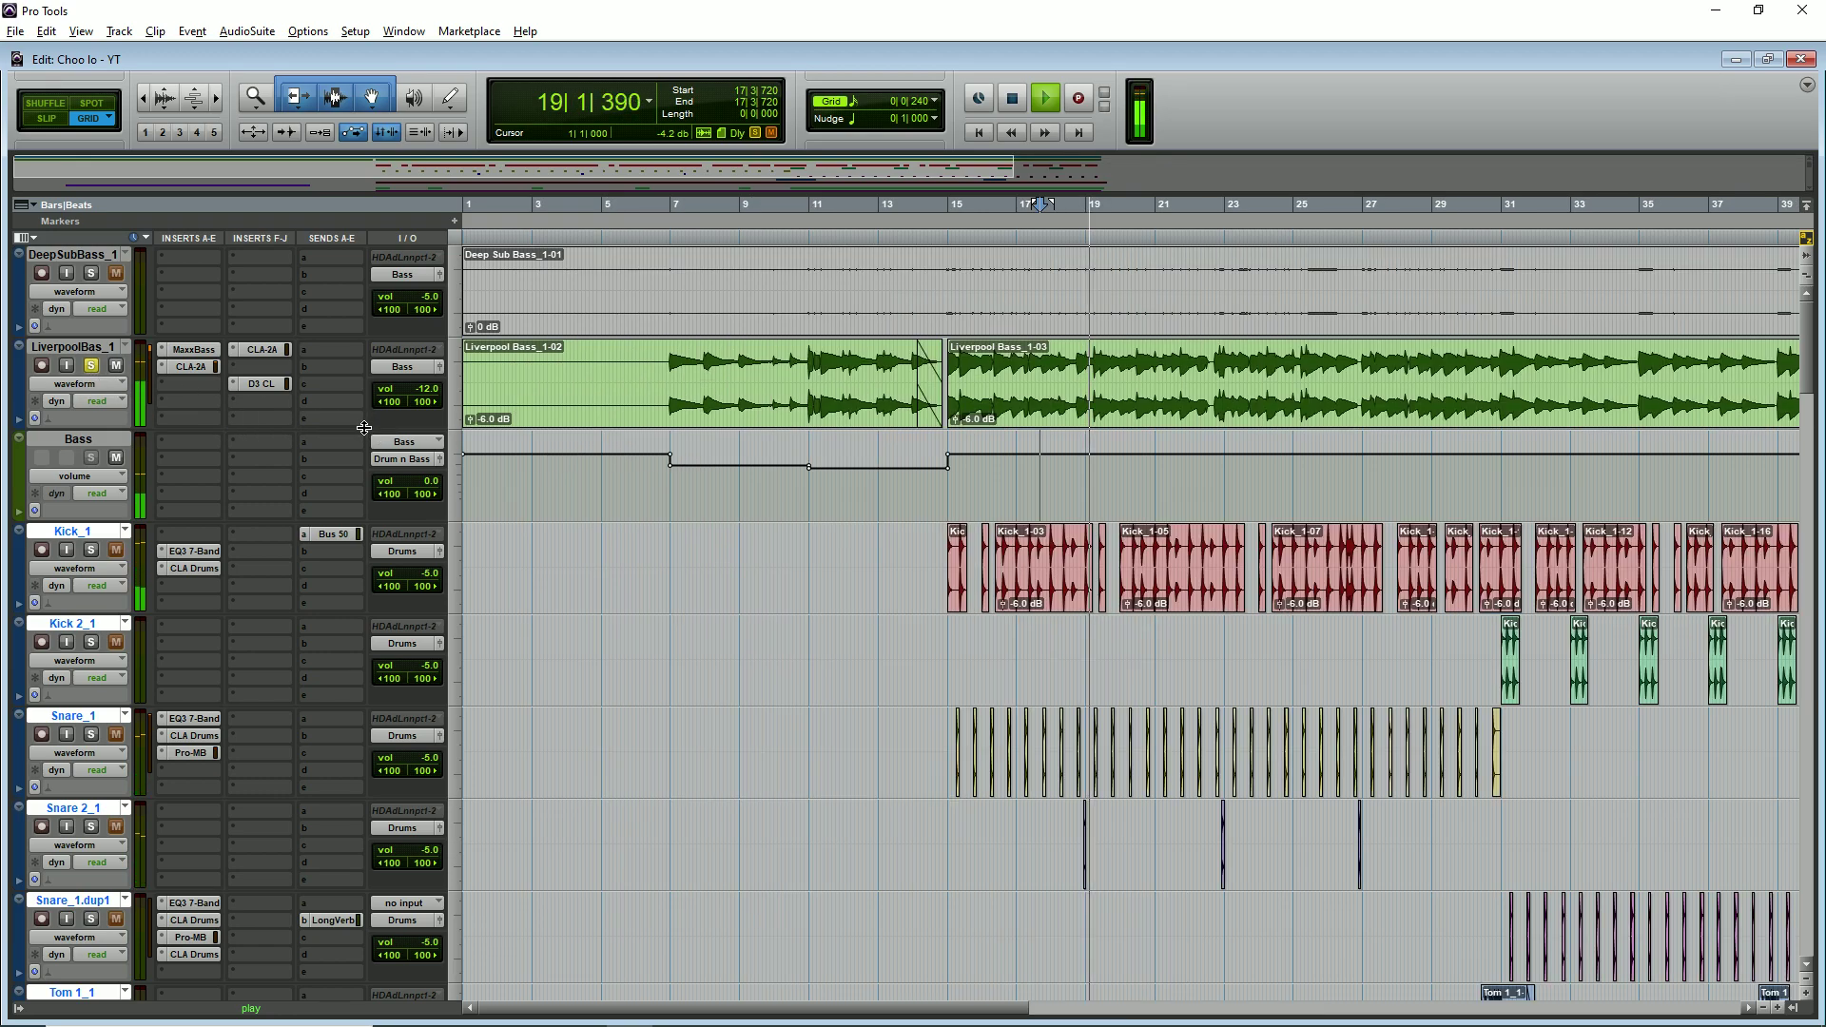
- Audition MaxxBass on LiverpoolBas_1 by comparing its MaxxBass, Original Bass and Audio monitoring modes, and close the plug-in
click(194, 349)
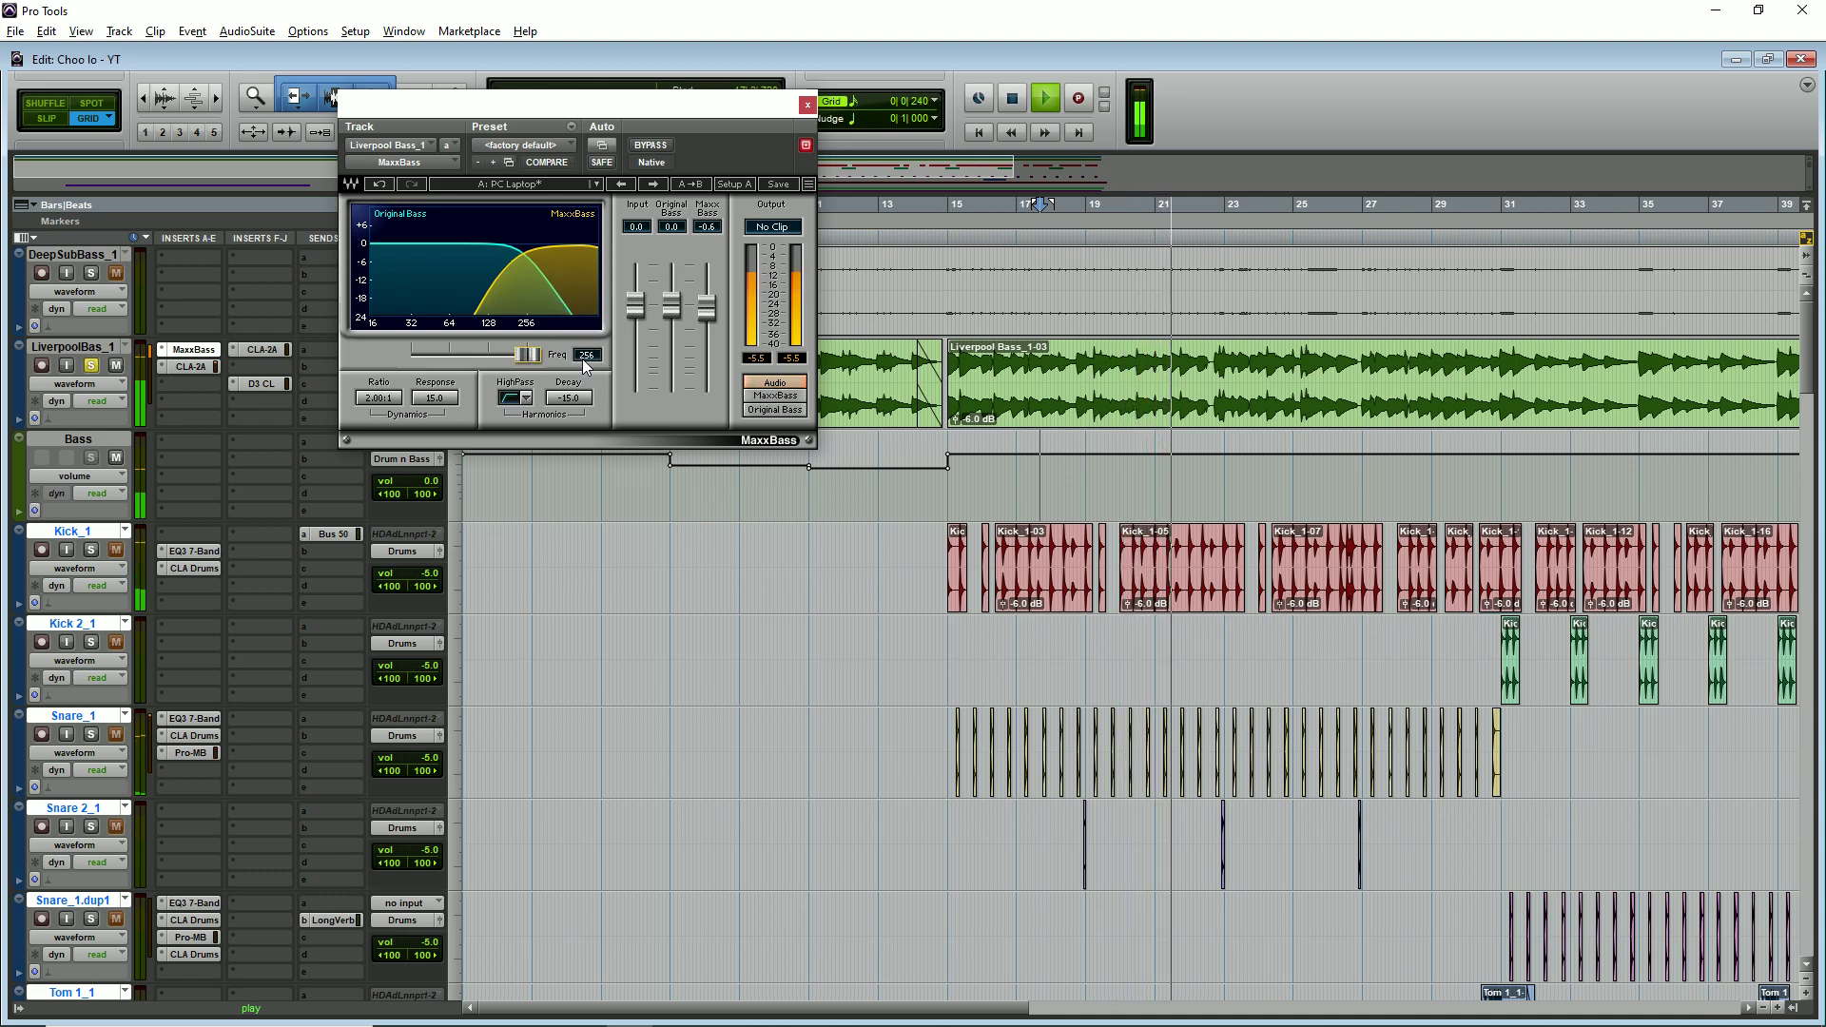
click(793, 397)
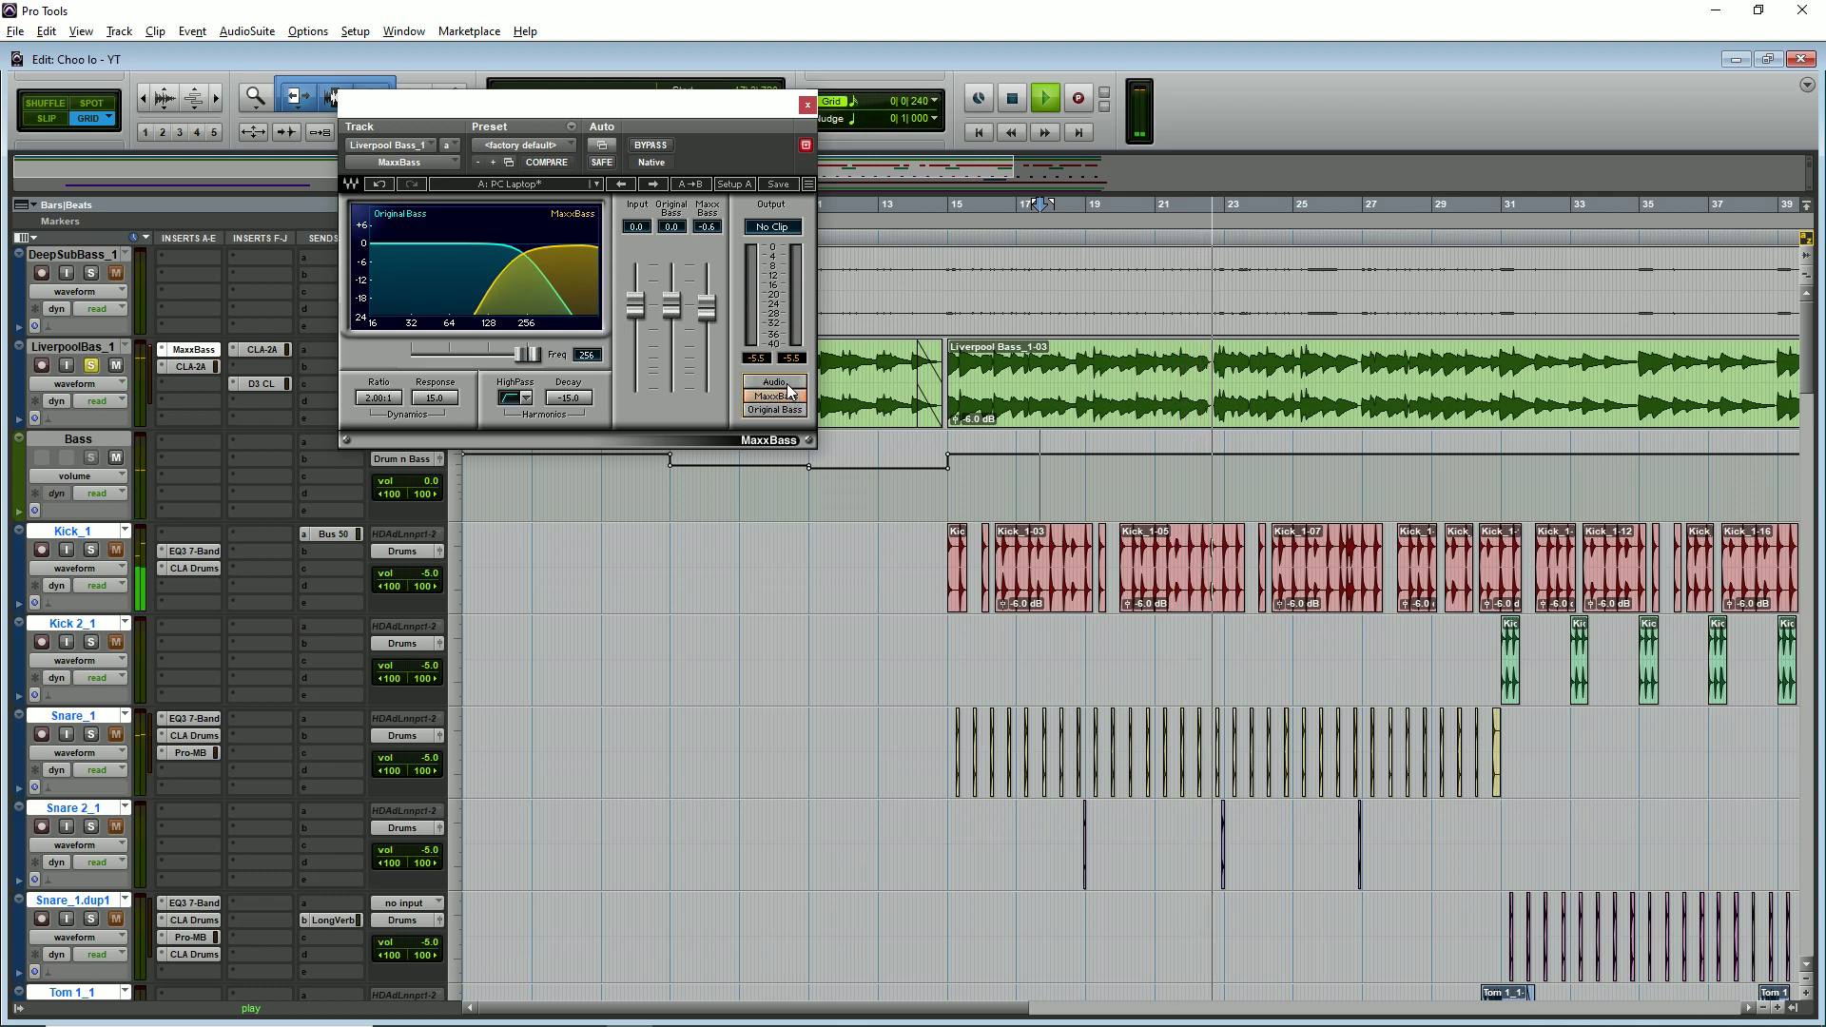
click(789, 411)
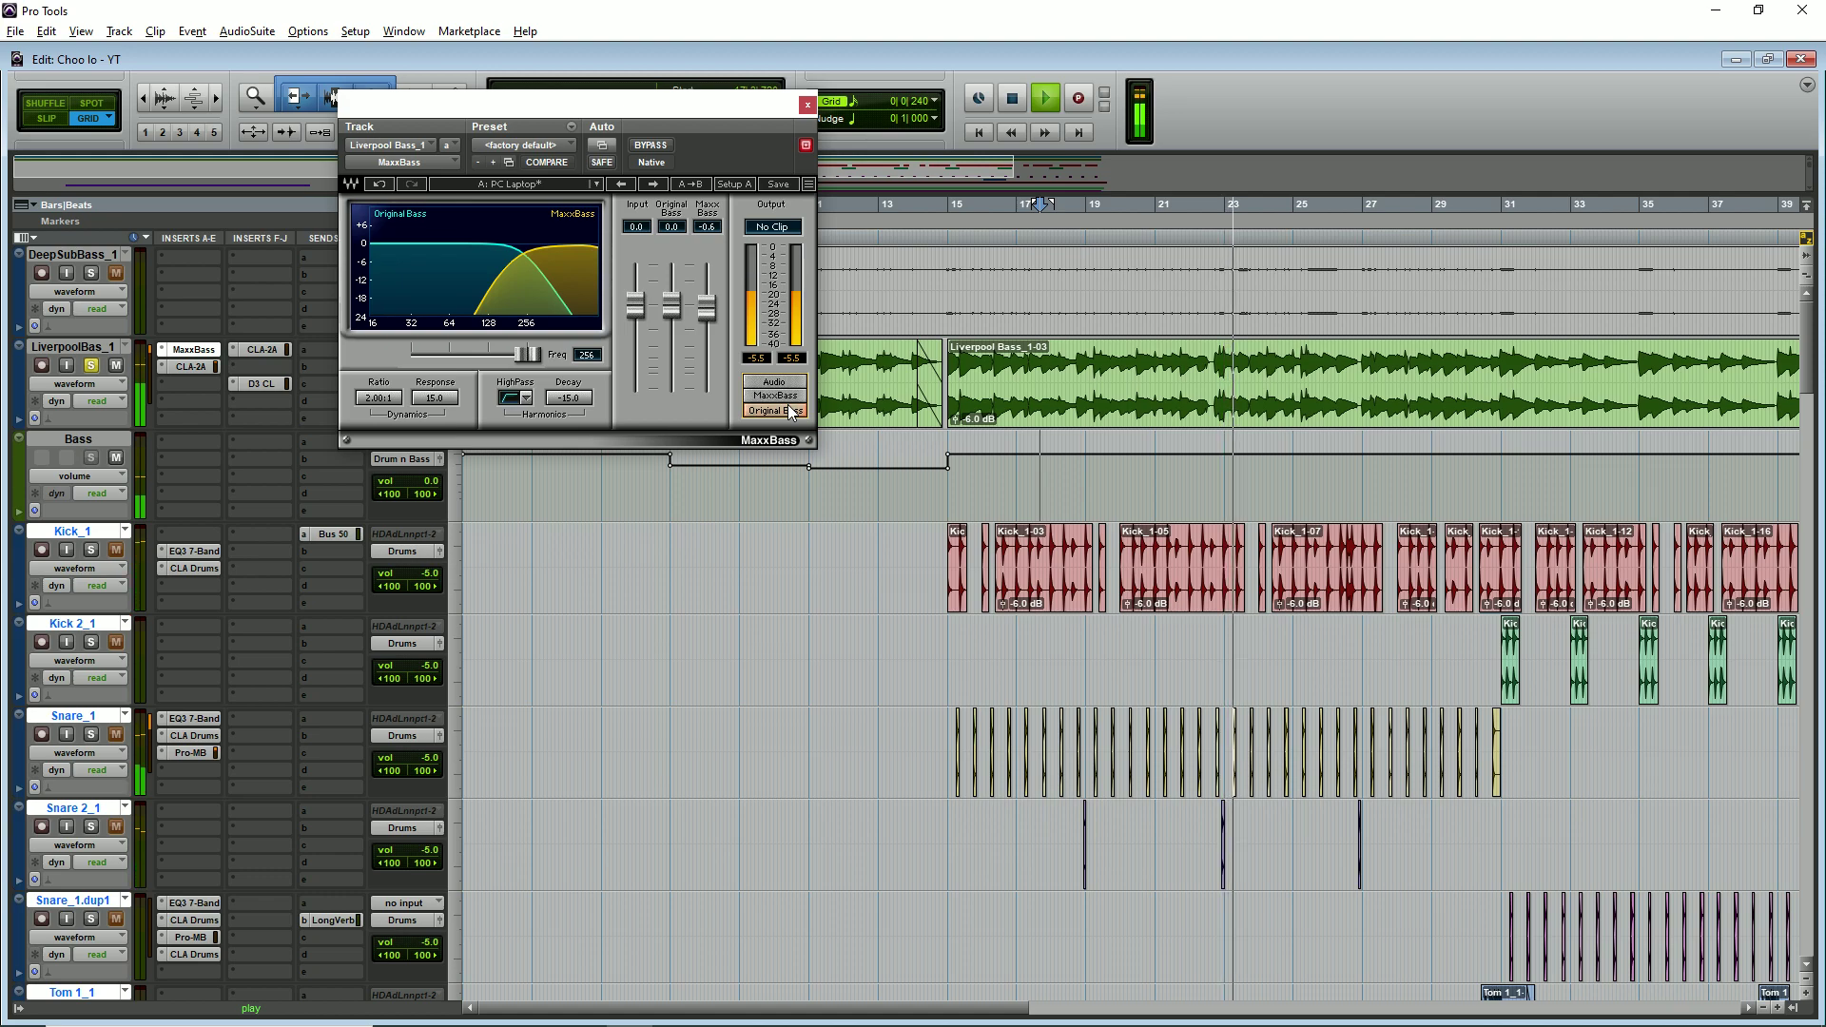
click(789, 397)
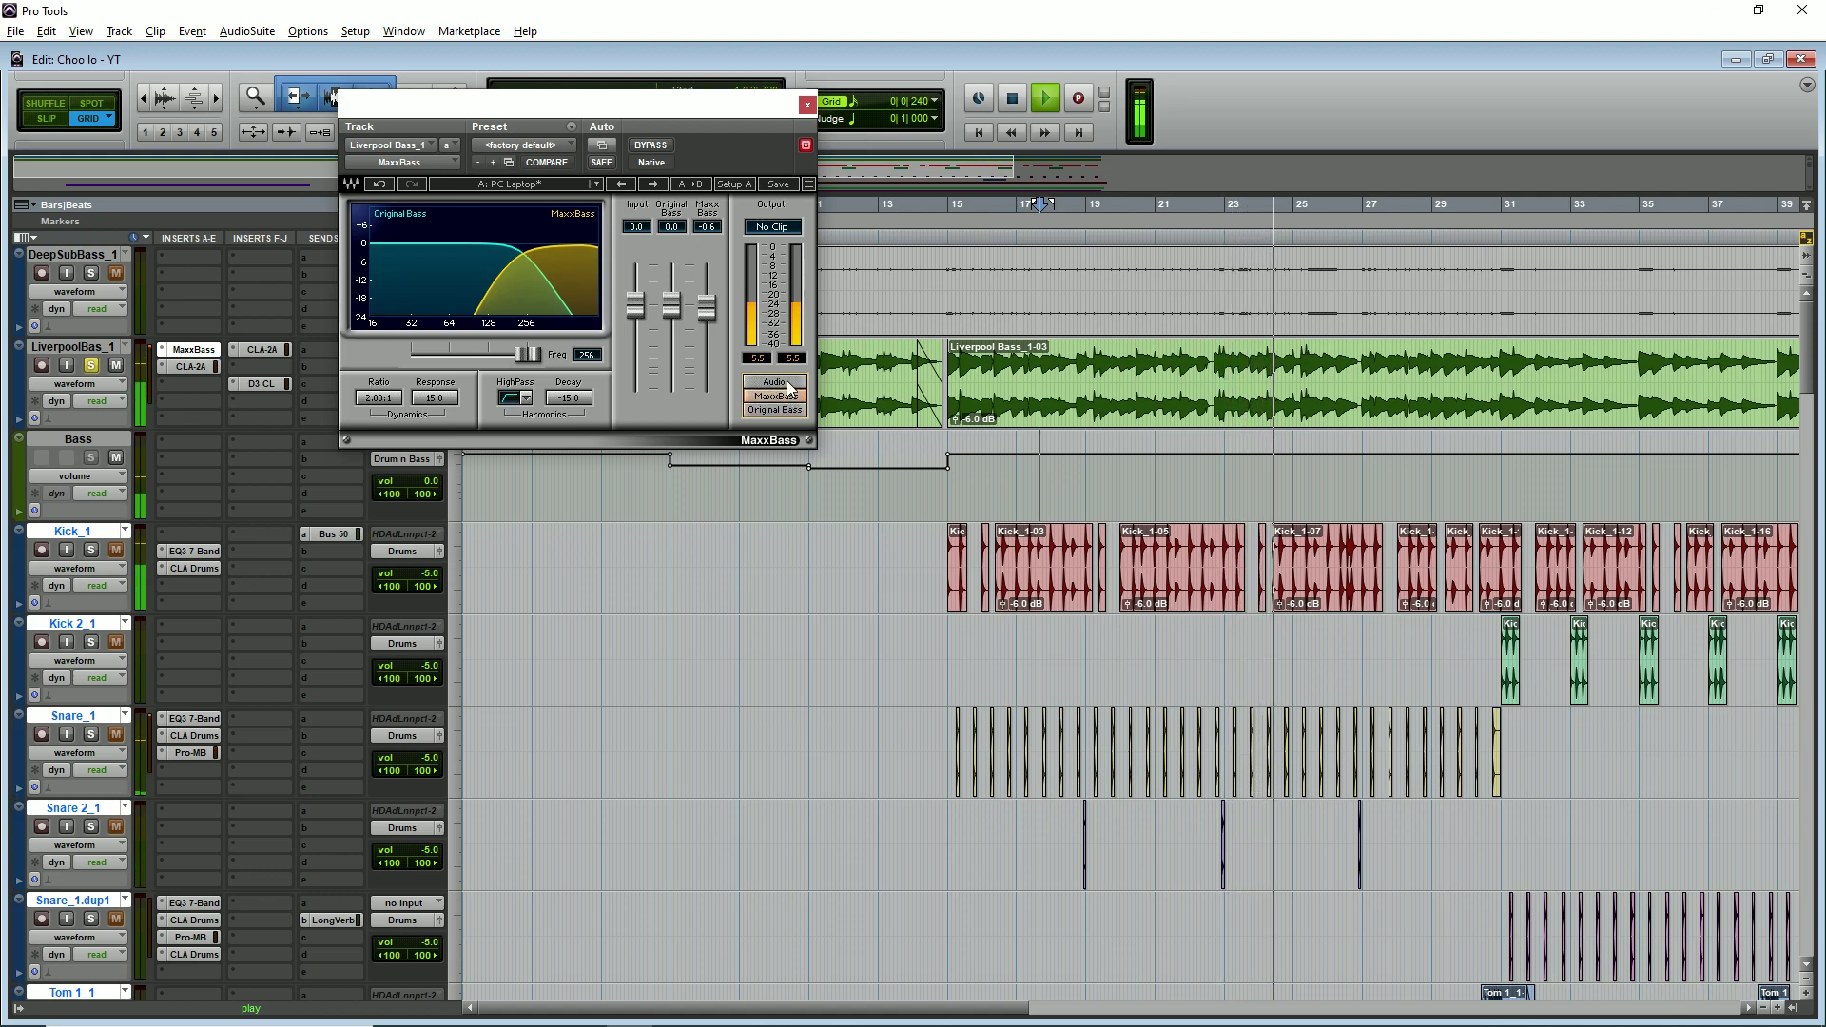
click(790, 384)
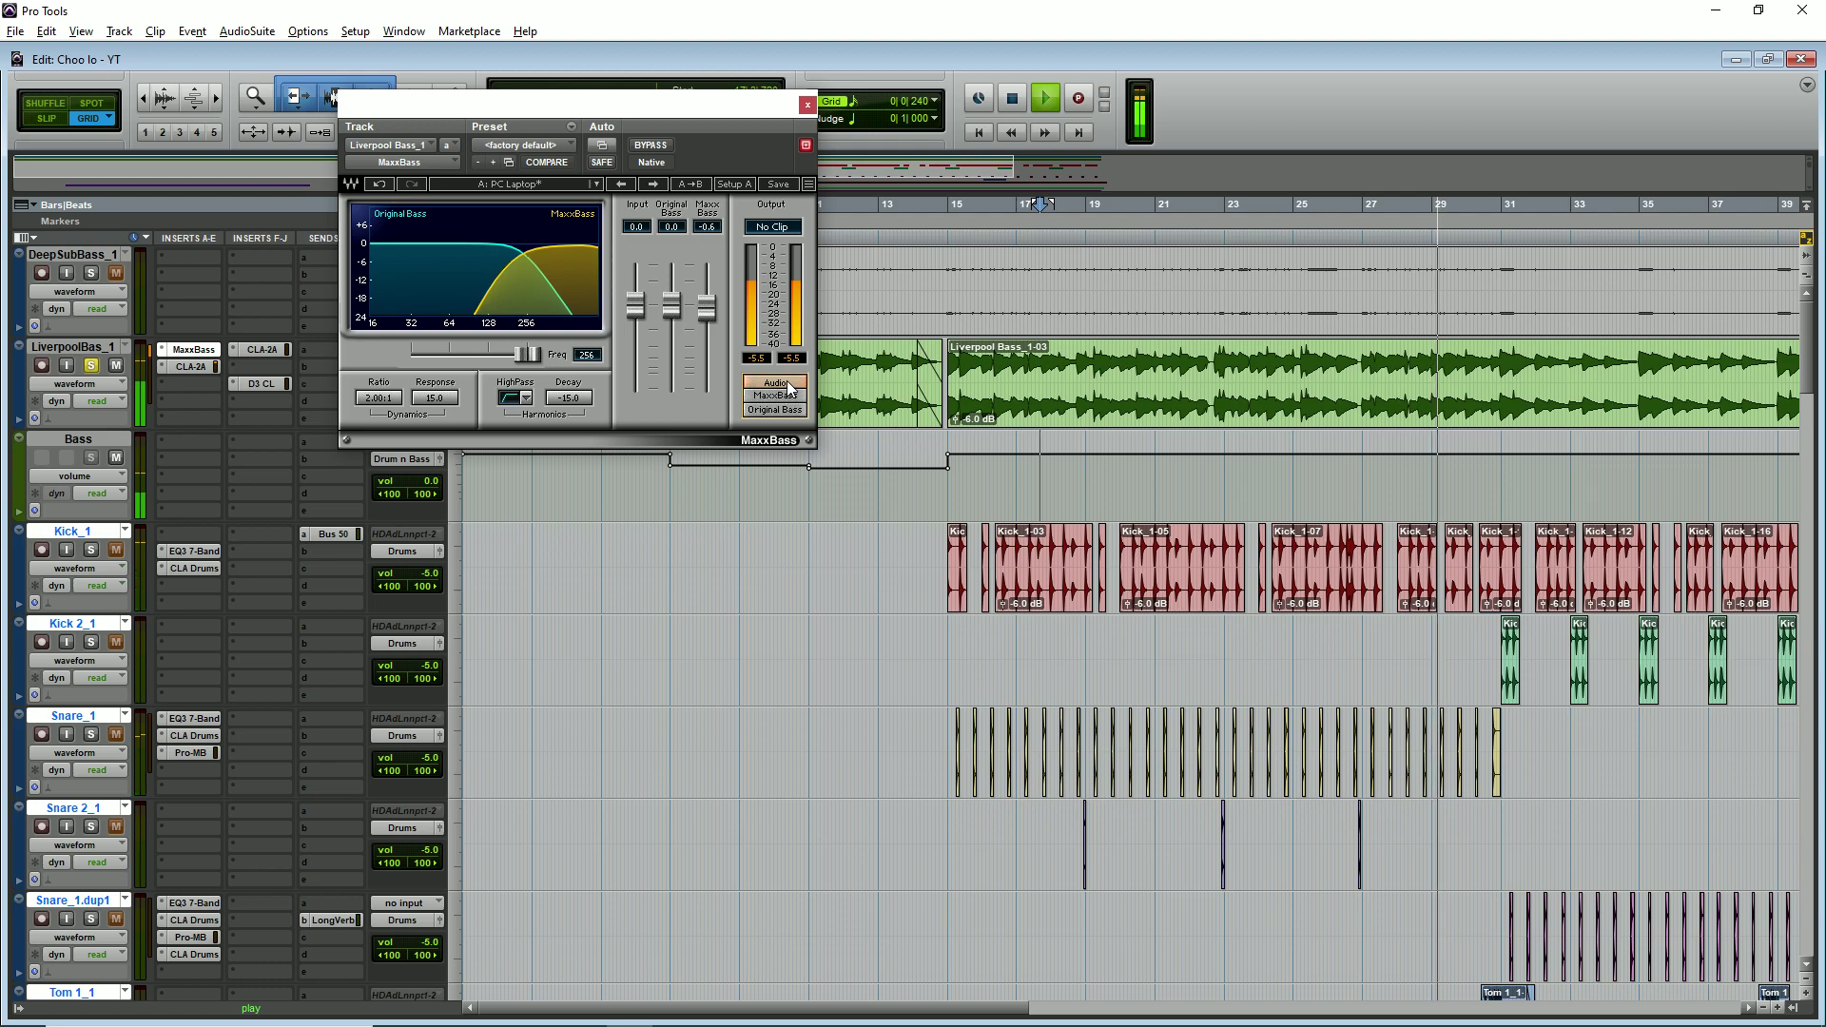
click(807, 107)
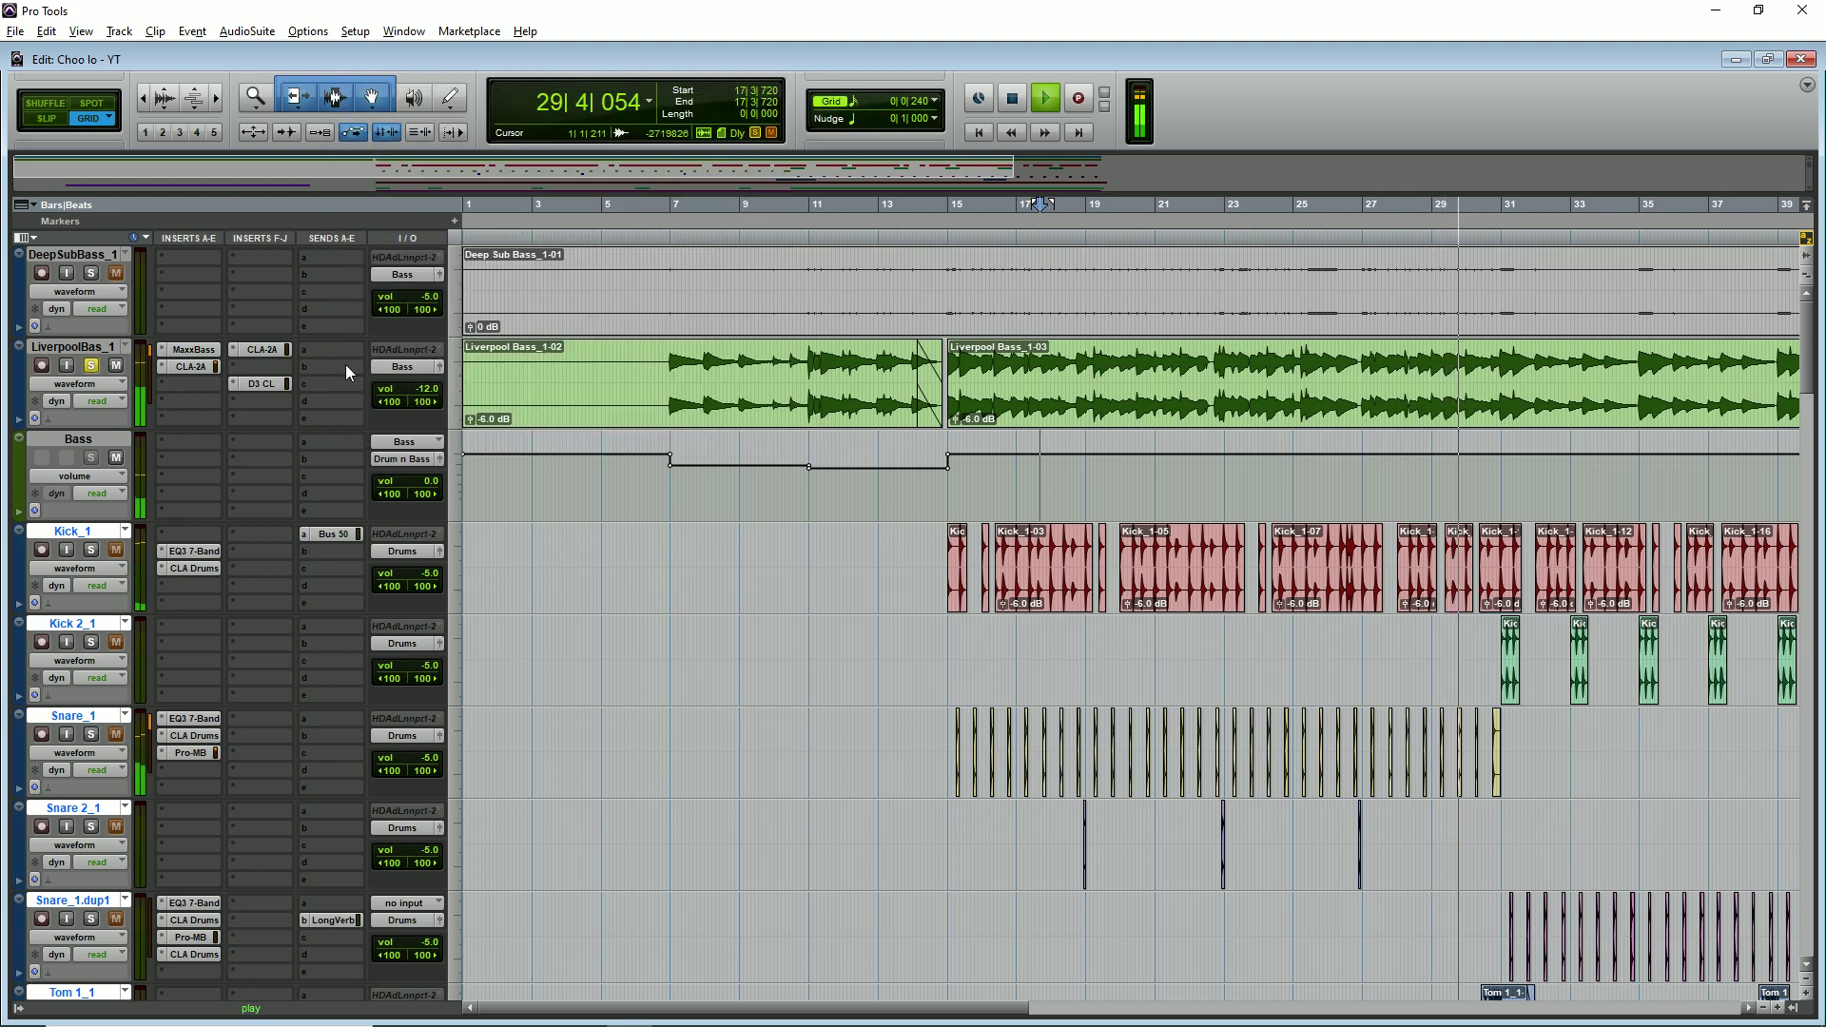
- Open both CLA-2A compressors on LiverpoolBas_1 to check their settings during playback, and close them
click(193, 365)
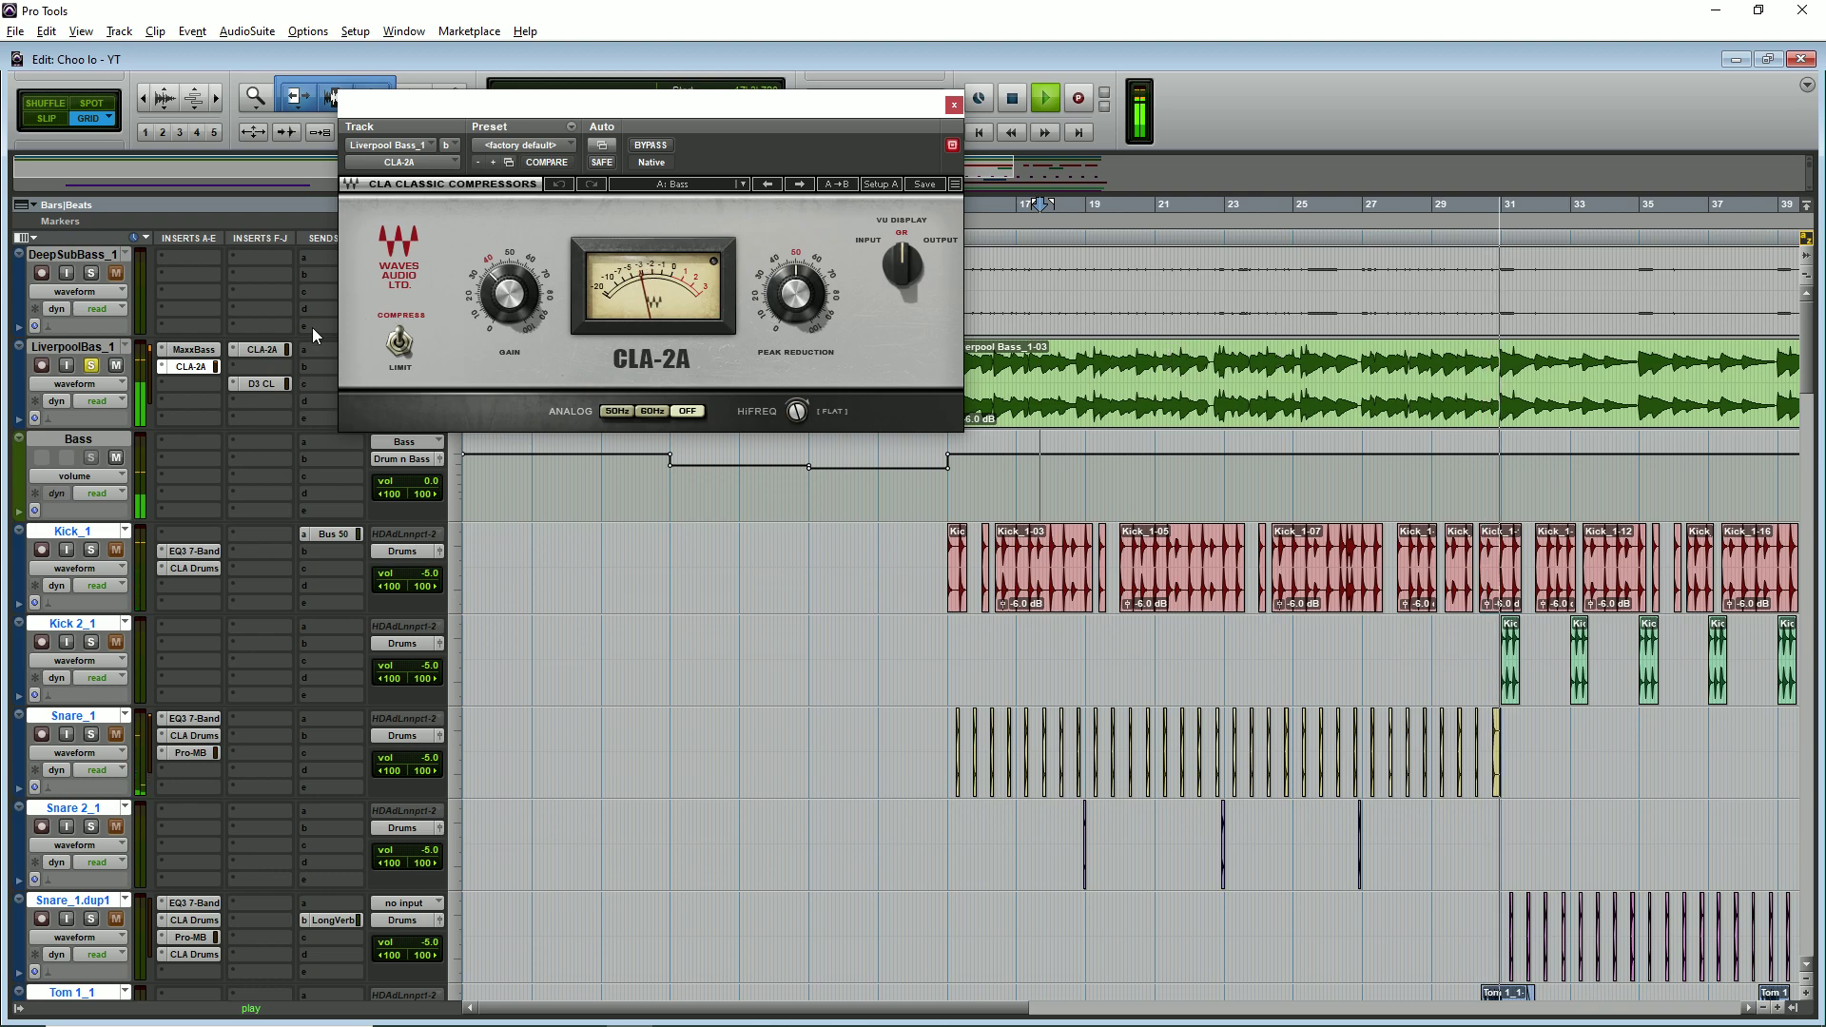
click(277, 352)
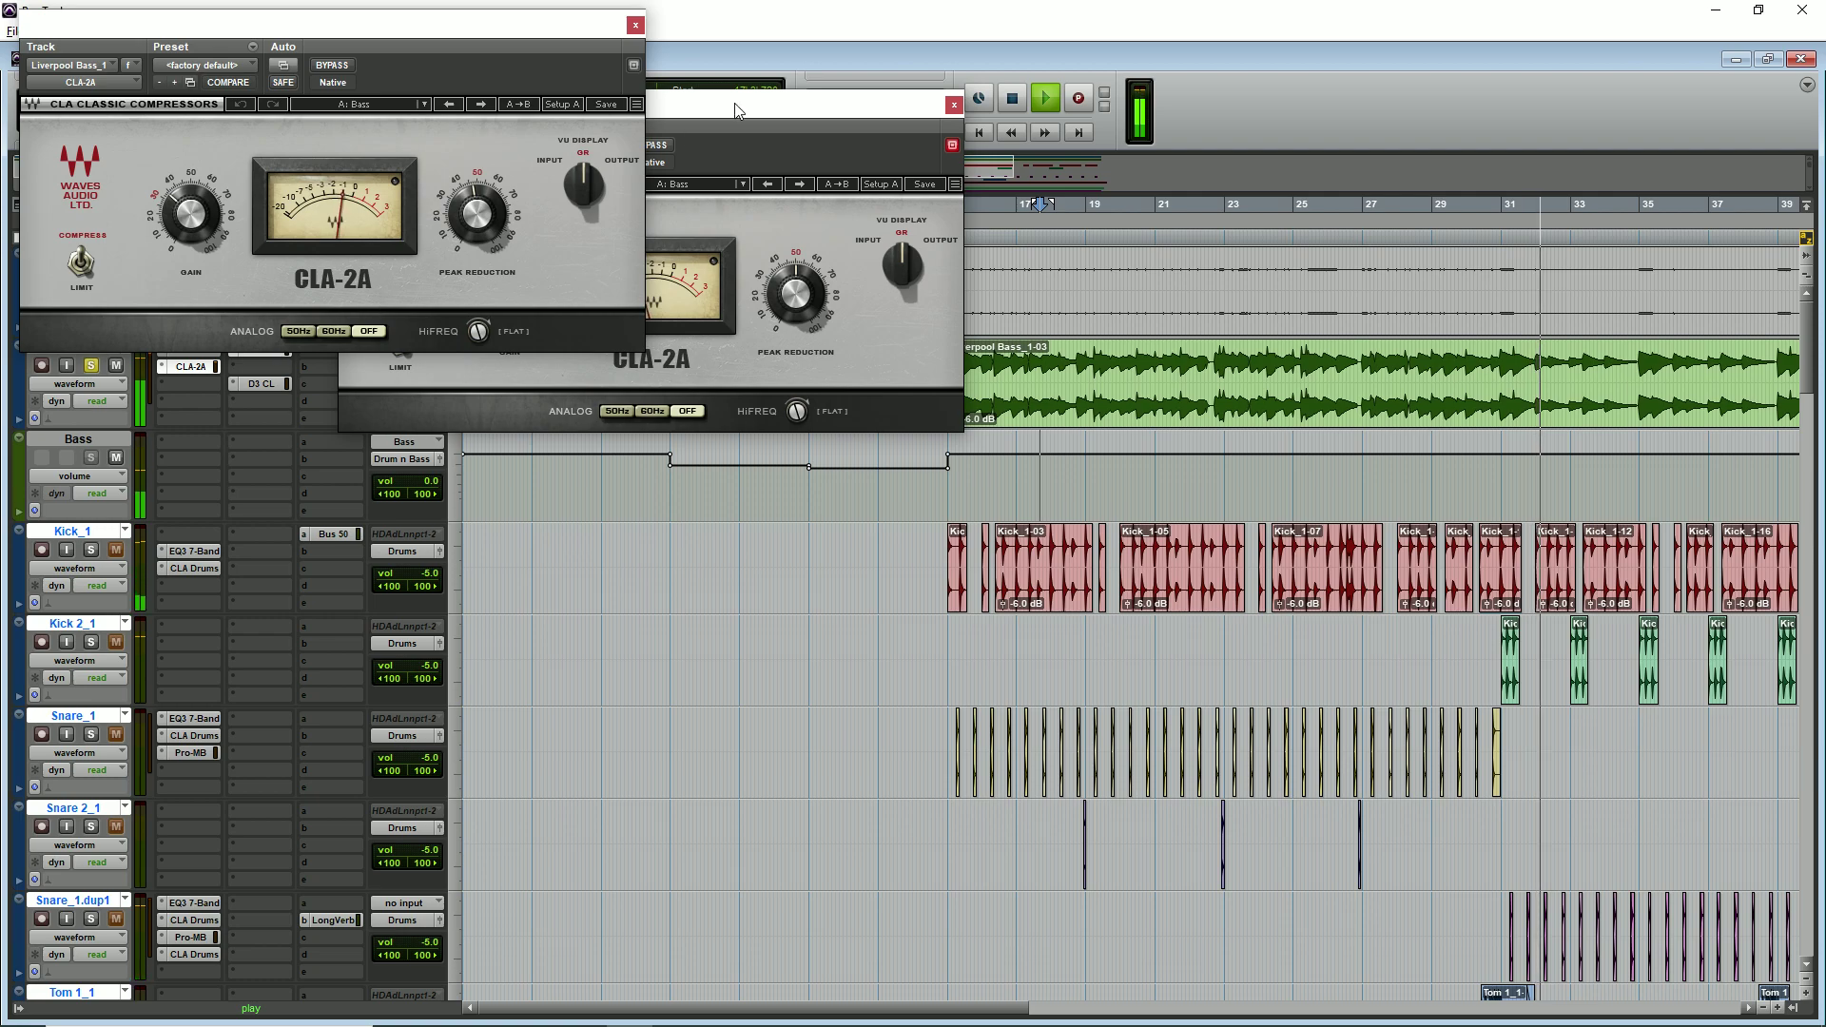
click(635, 24)
click(953, 105)
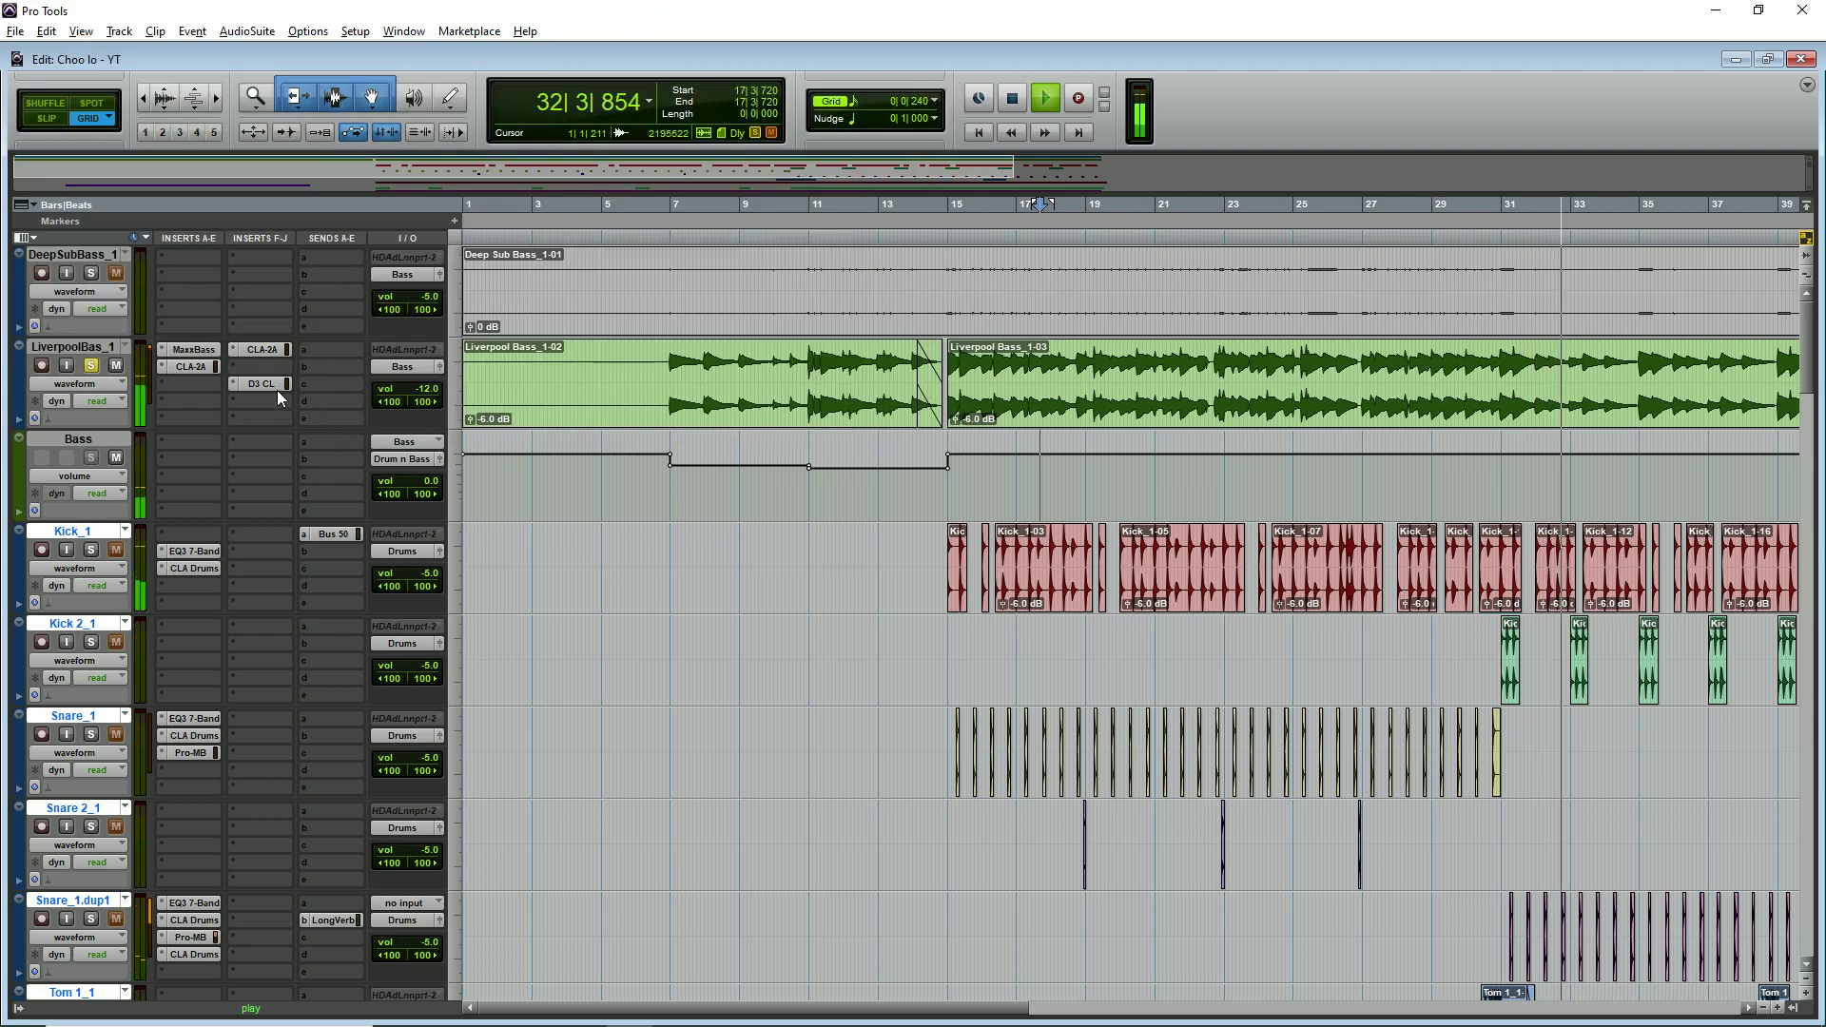
- Open the Dyn3 Compressor/Limiter on LiverpoolBas_1, restart playback from bar 19, beat 4 and solo Kick_1 alongside the bass
click(260, 383)
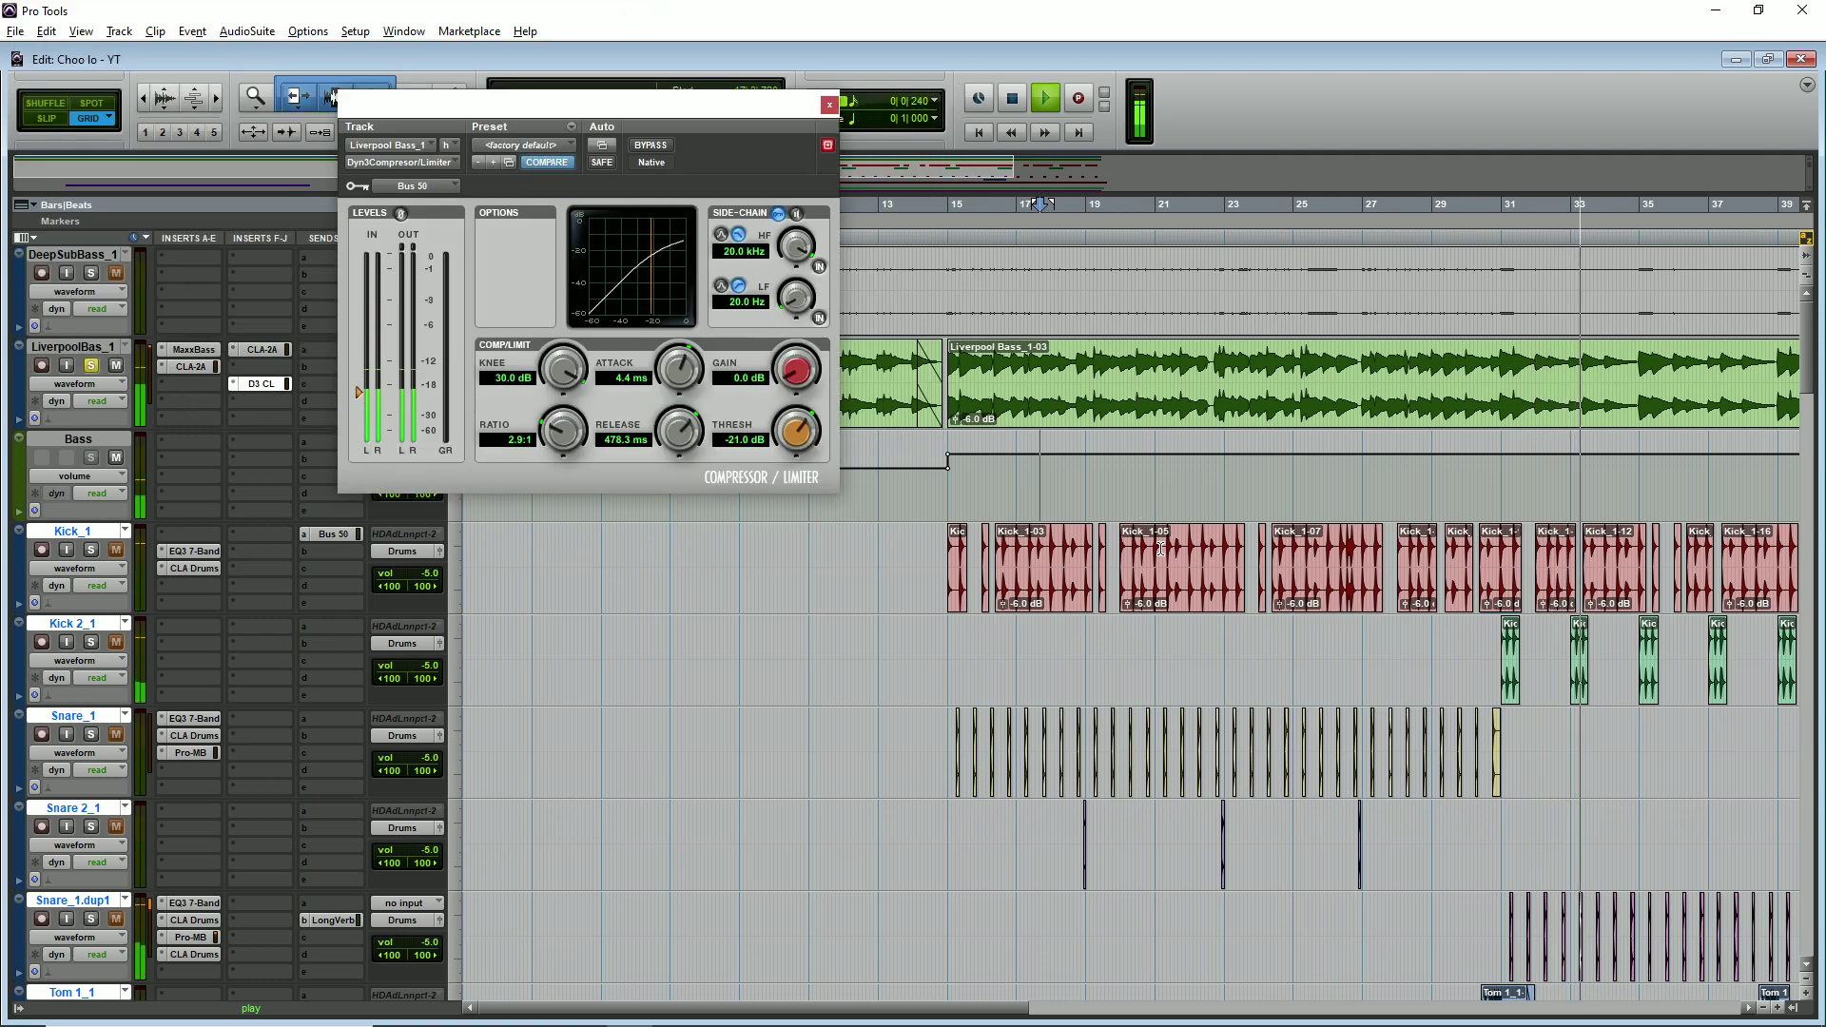
click(1160, 547)
key(t)
key(t)
key(space)
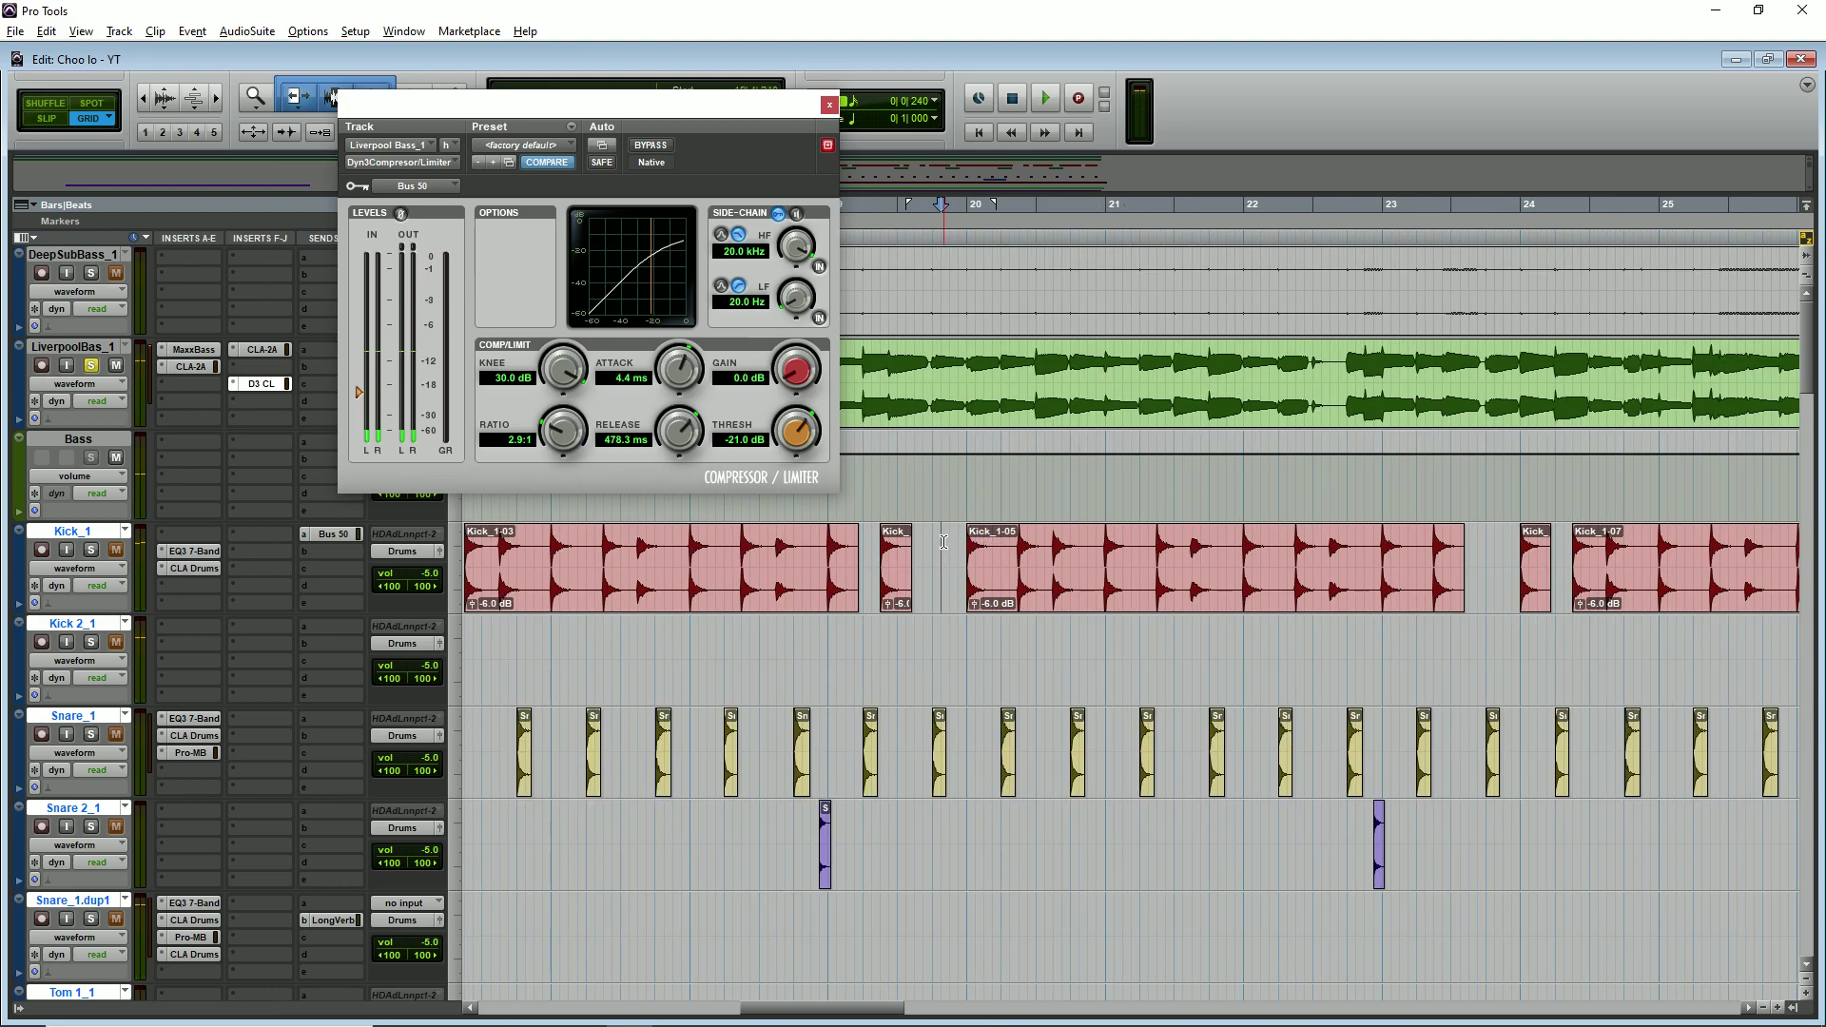
key(r)
key(space)
click(91, 550)
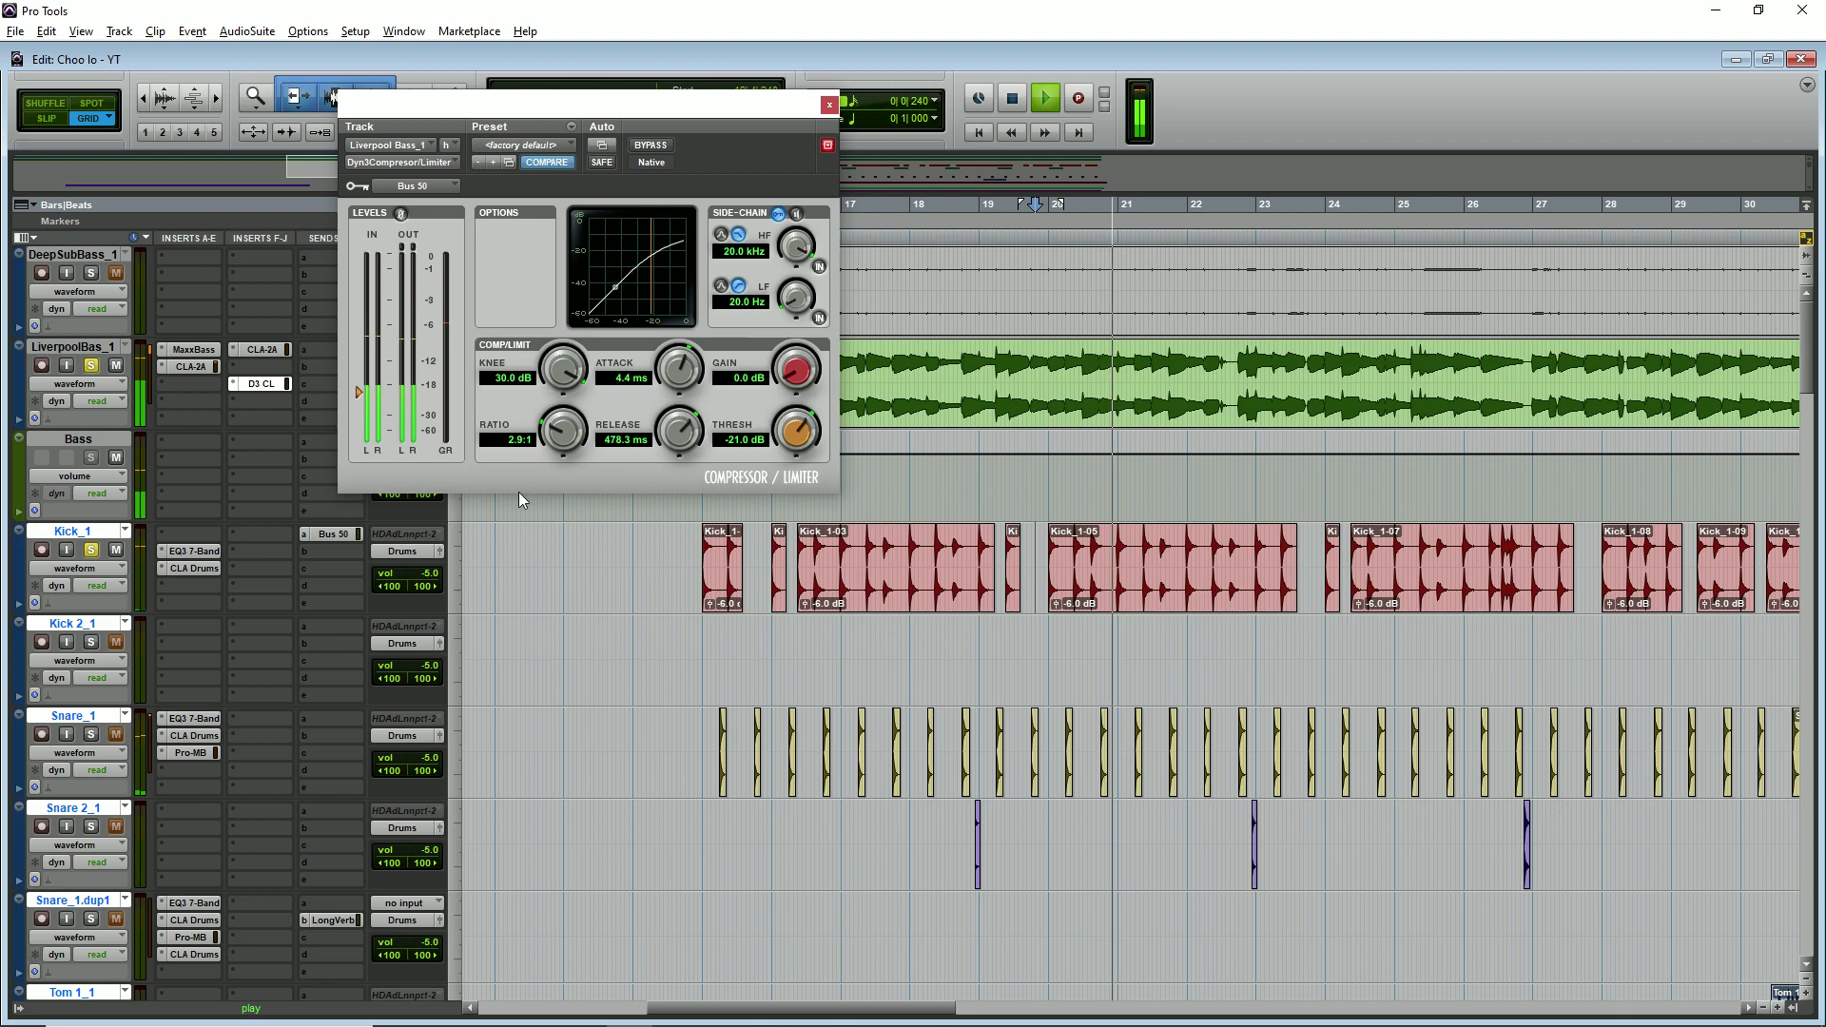
- Audition Kick_1's Bus 50 send pre-fader and with the Kick_1 solo off and on, and close the compressor and send windows
click(339, 534)
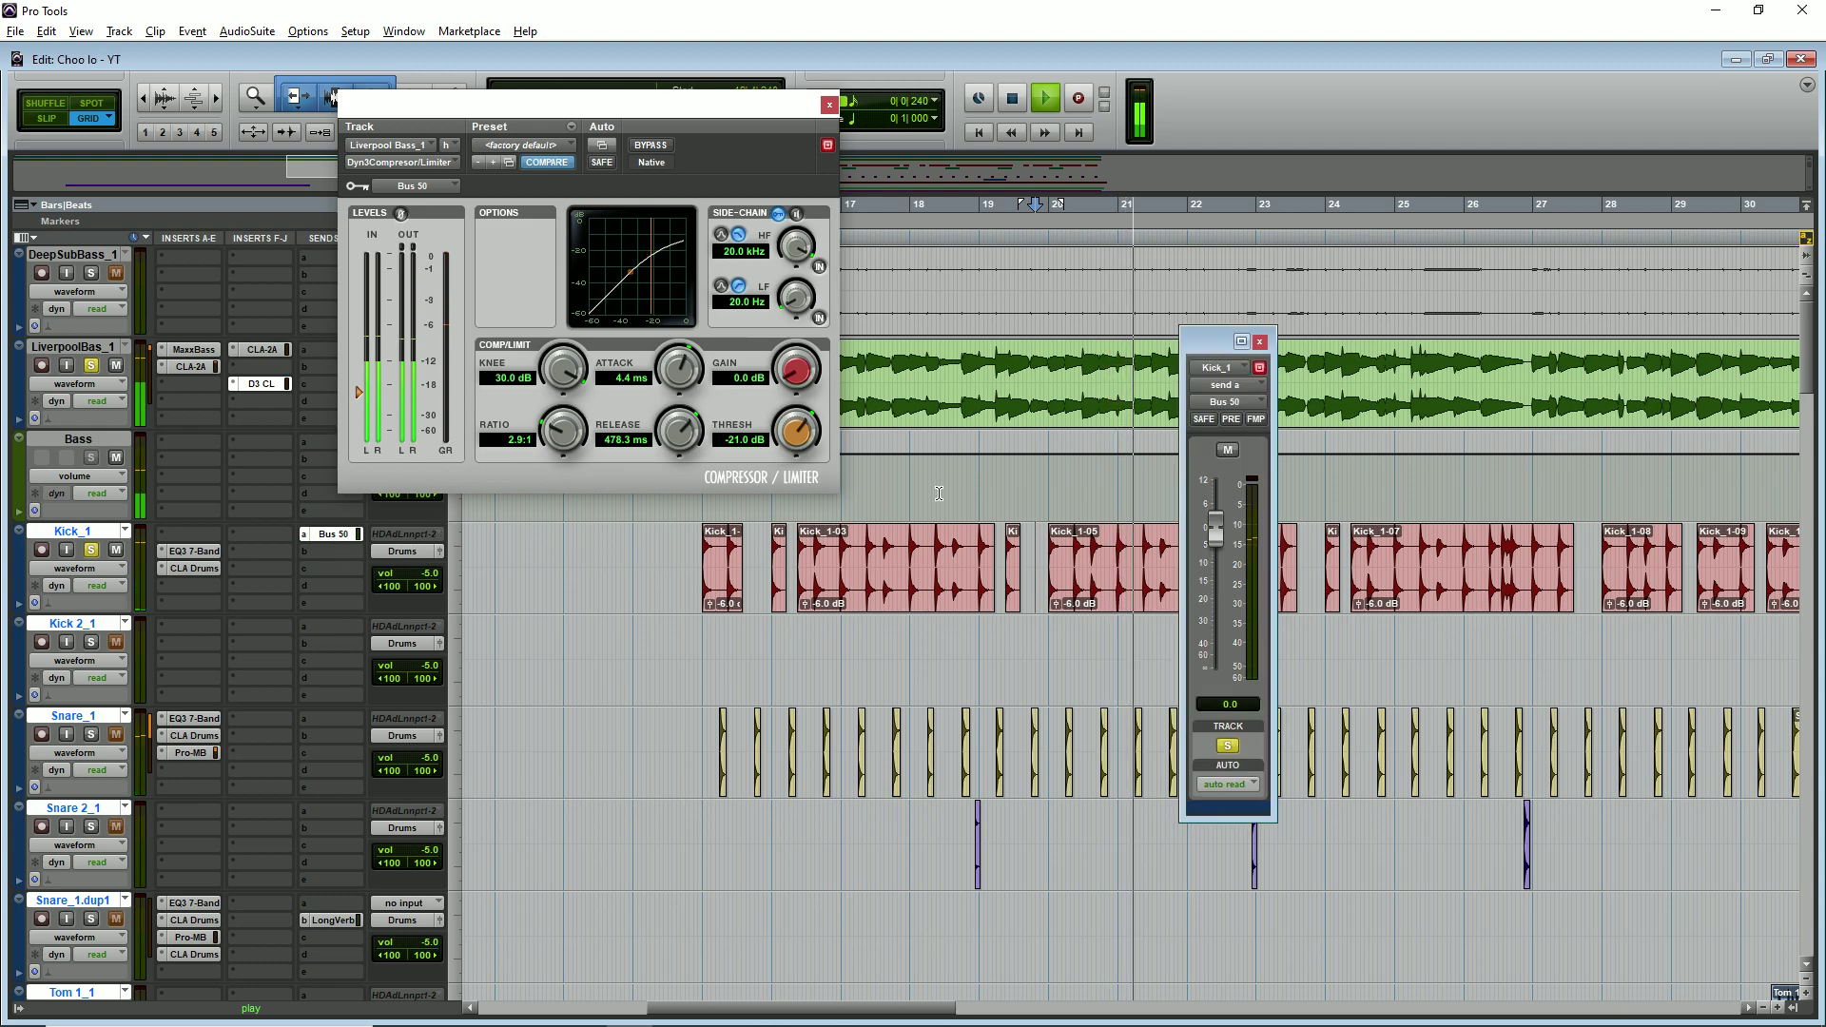
click(1232, 418)
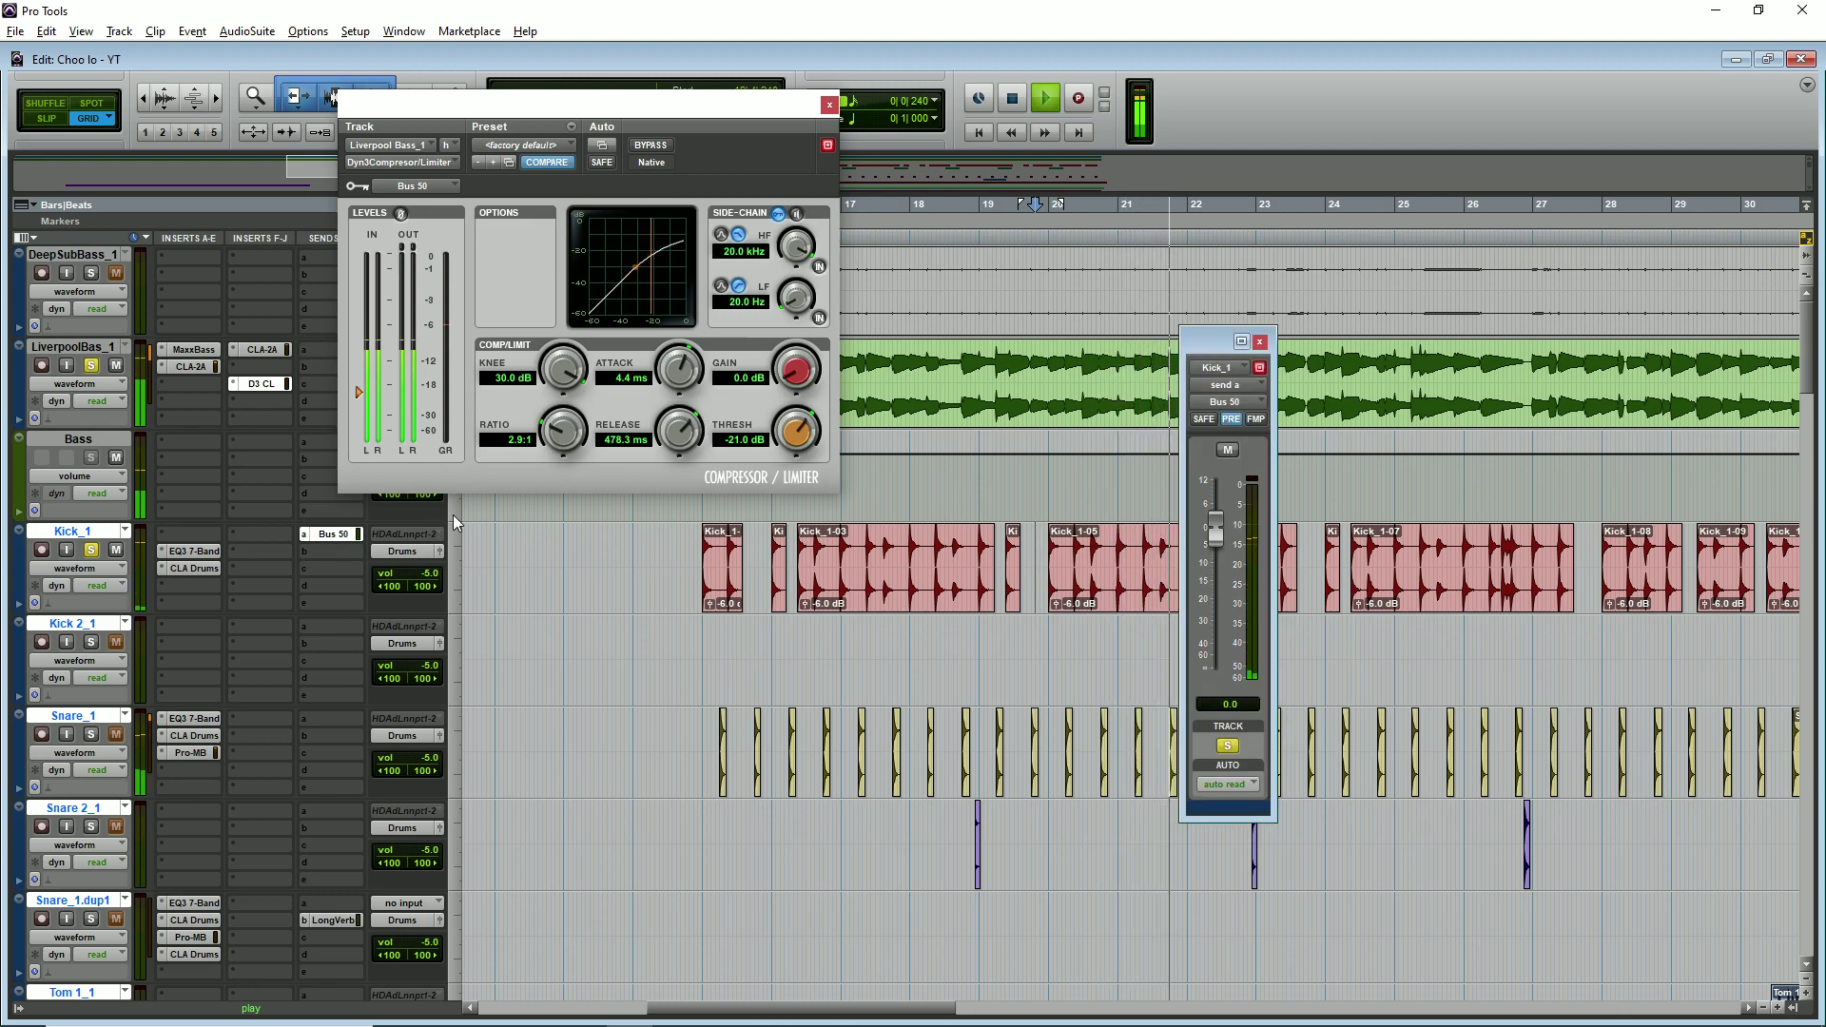
click(92, 551)
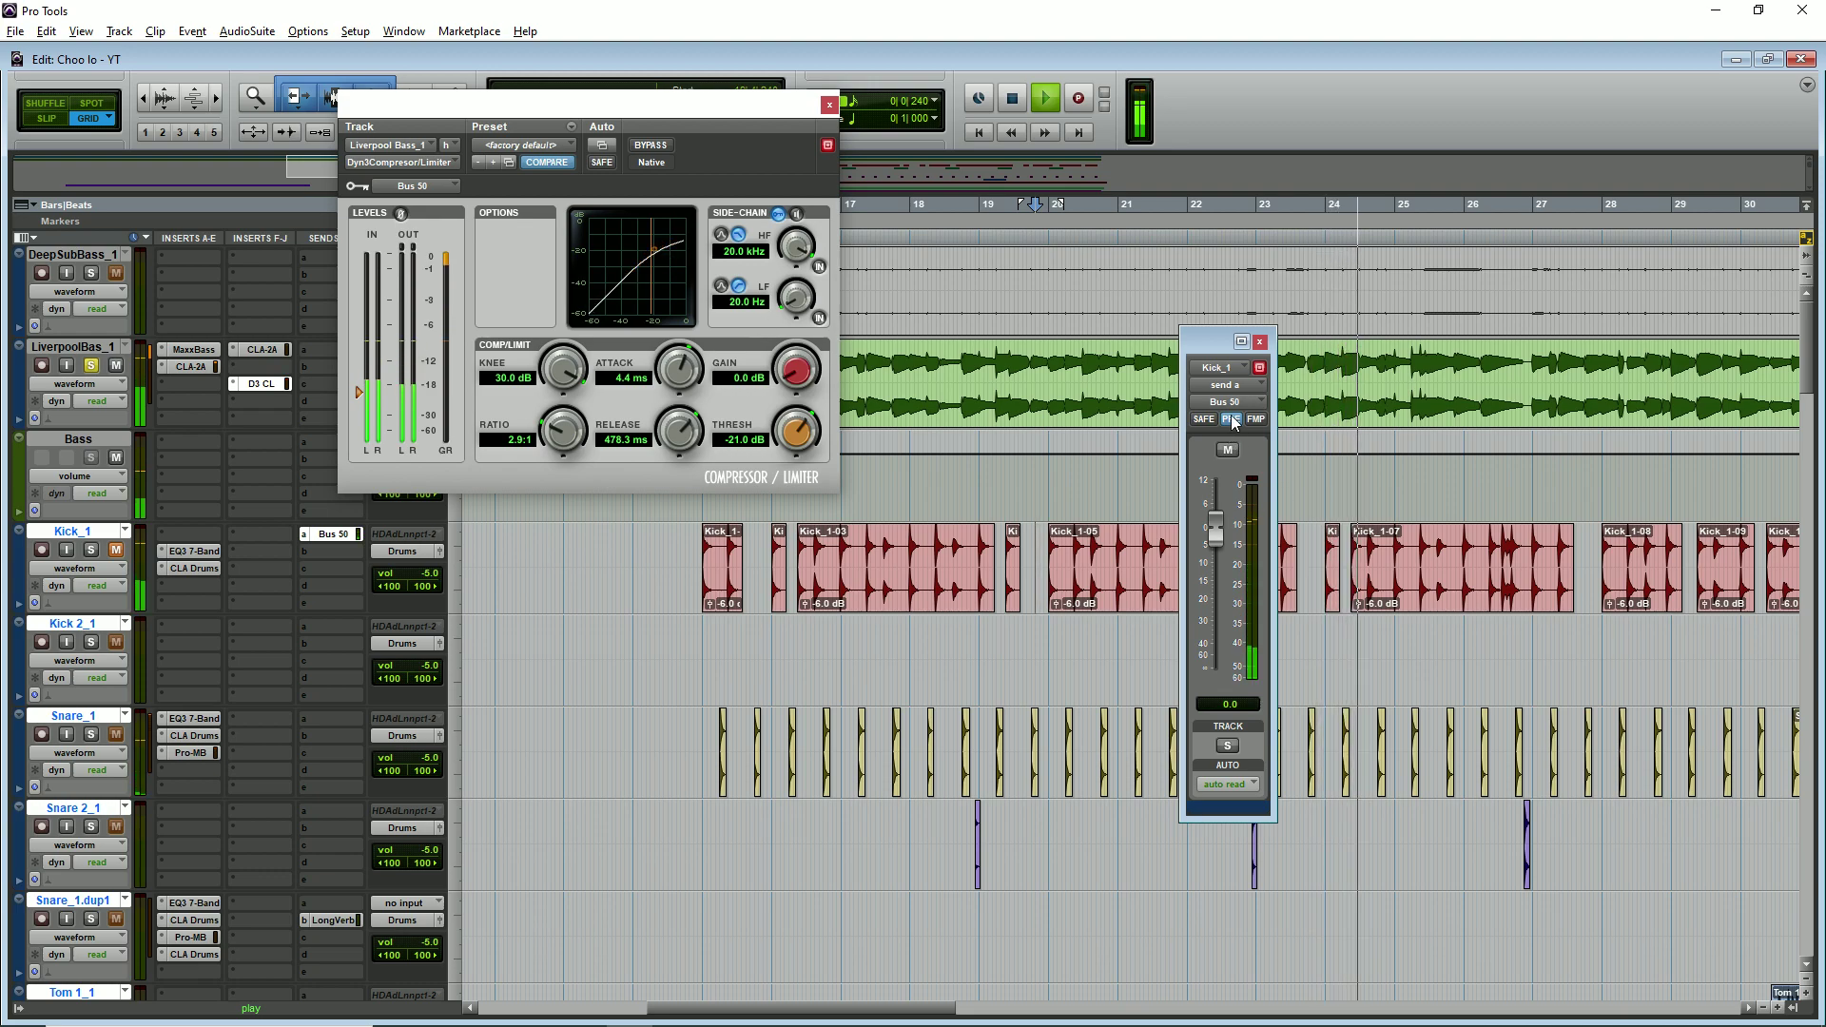
click(91, 551)
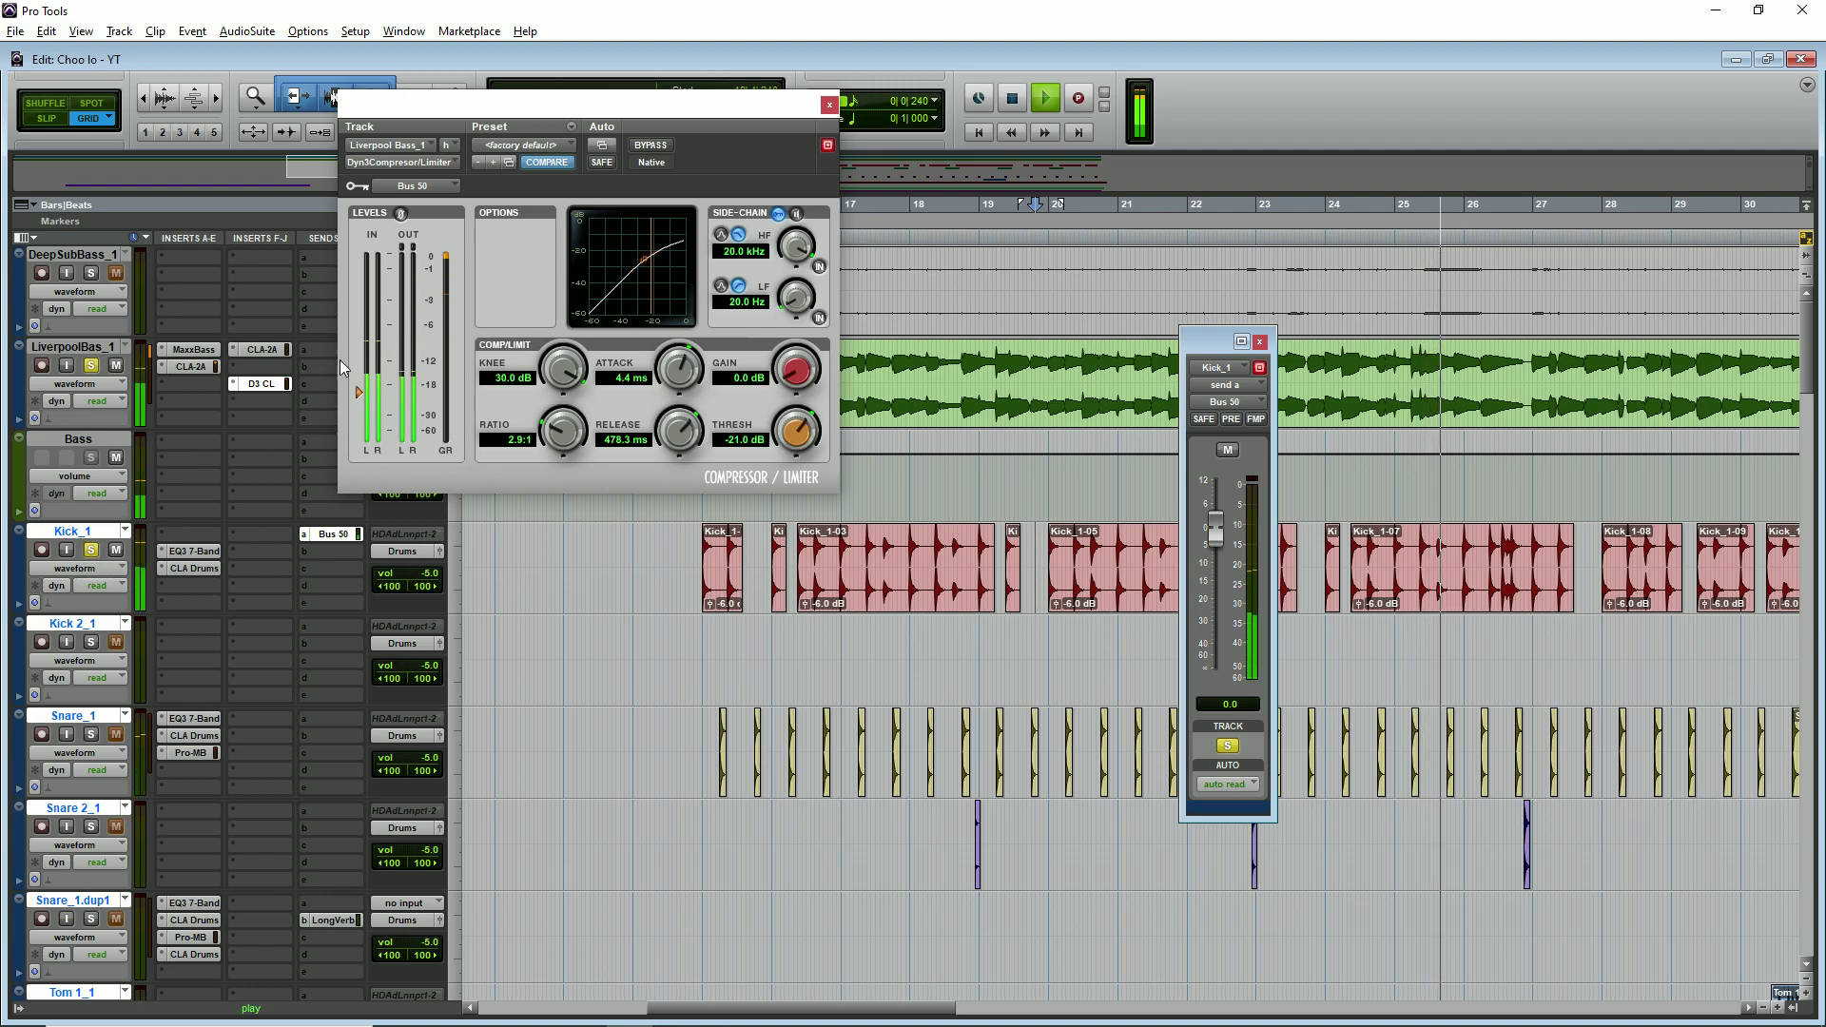
click(828, 106)
key(ctrl+bracketleft)
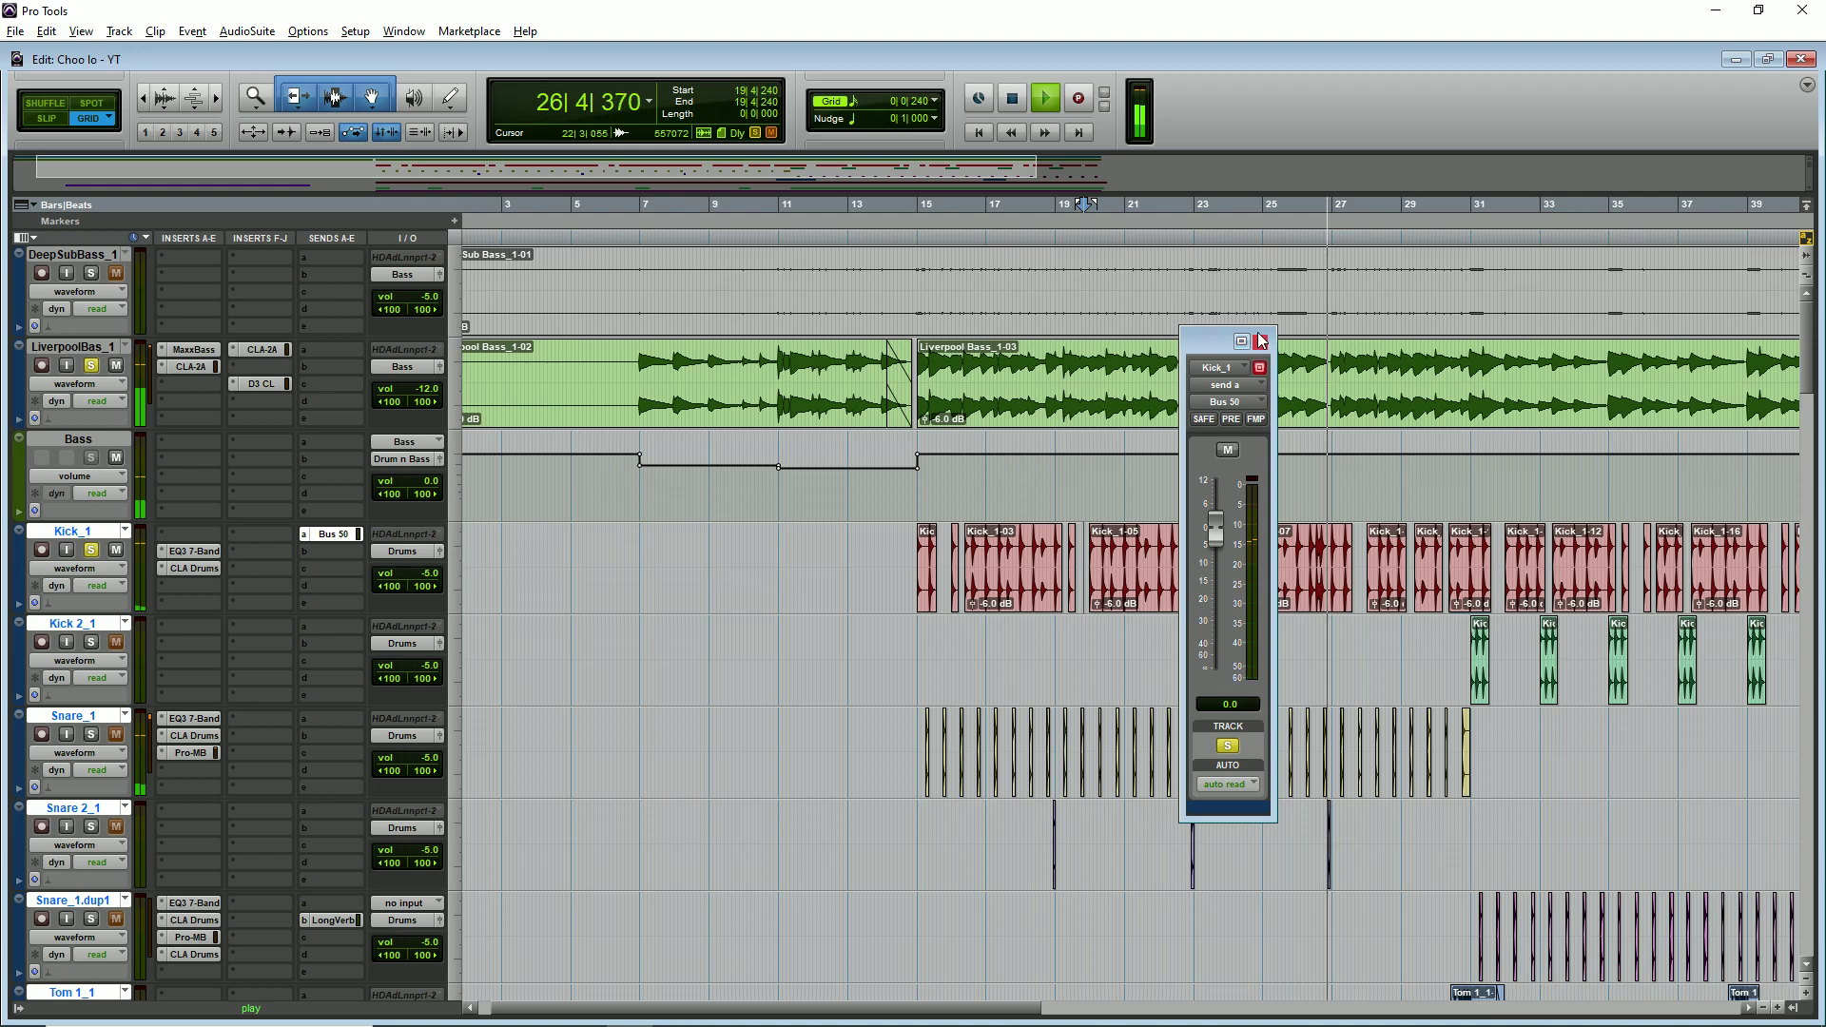
click(1260, 341)
- Restart playback from bar 22, beat 2 to audition the DnB track
key(ctrl+bracketleft)
key(ctrl+bracketleft)
scroll(454, 437, down, 8)
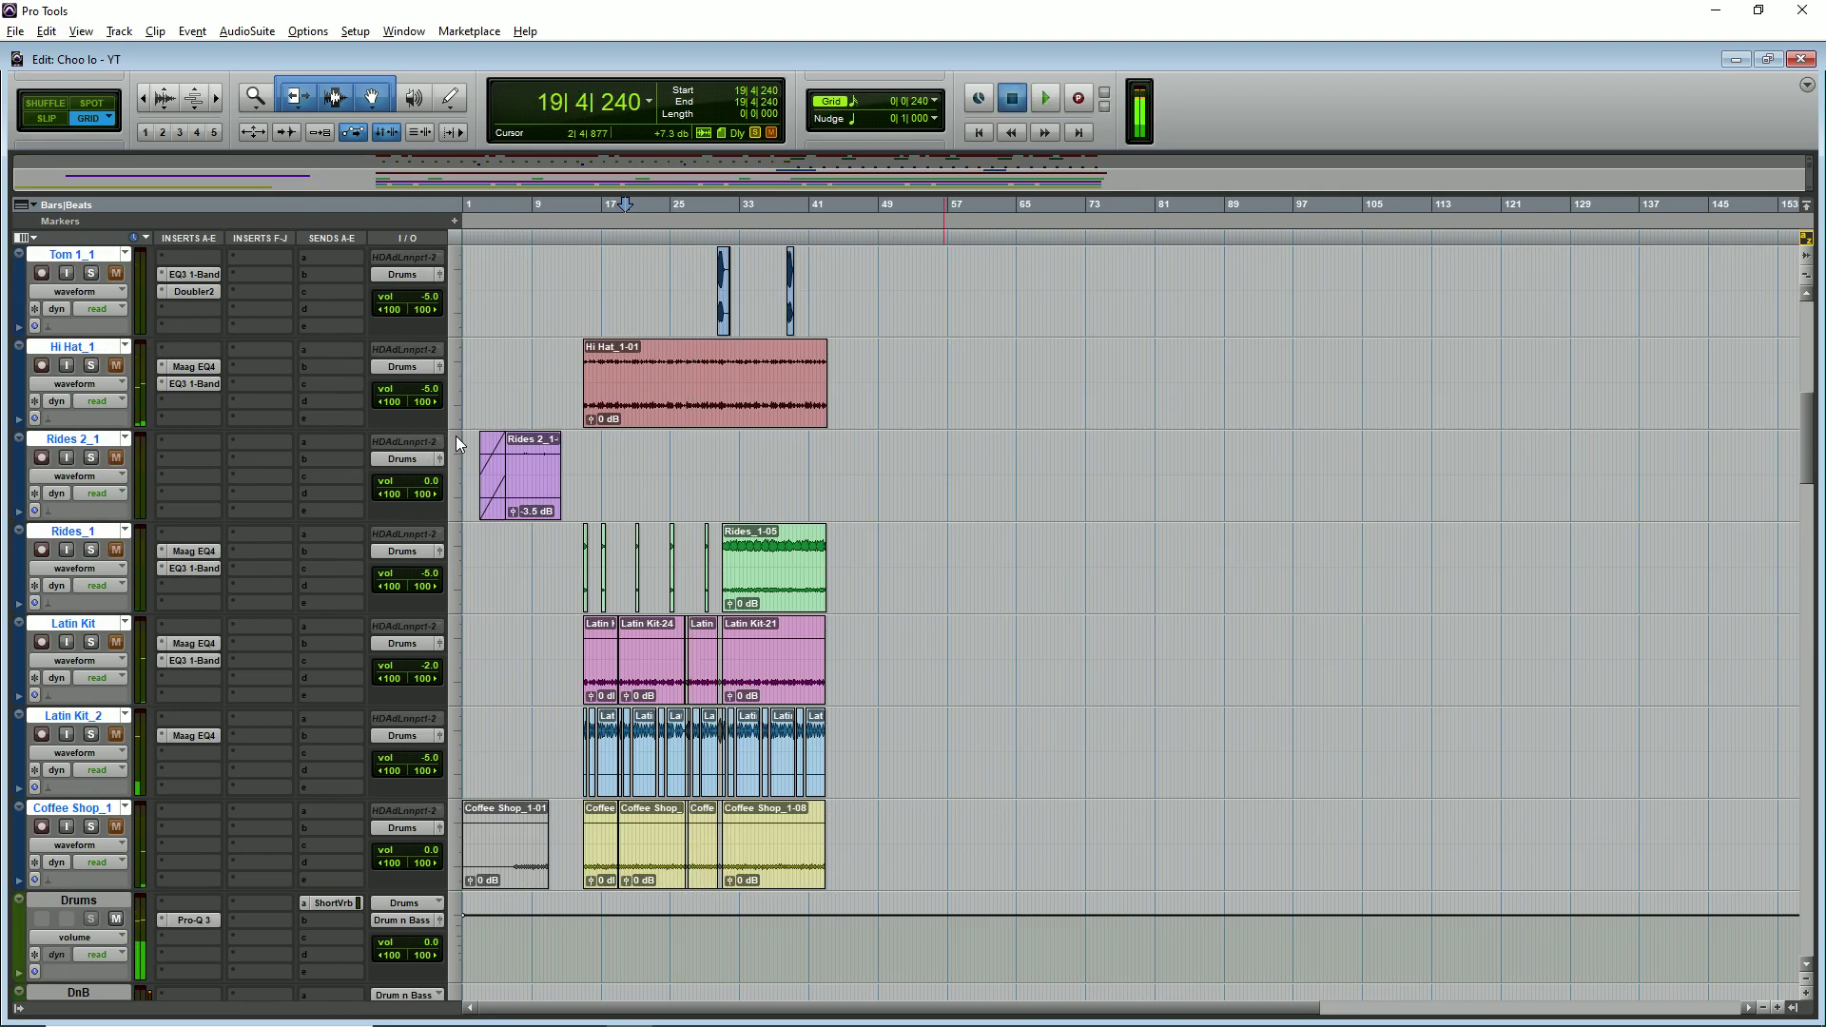
key(space)
scroll(457, 443, down, 5)
click(647, 471)
key(space)
key(ctrl+bracketright)
key(ctrl+bracketright)
scroll(383, 519, up, 3)
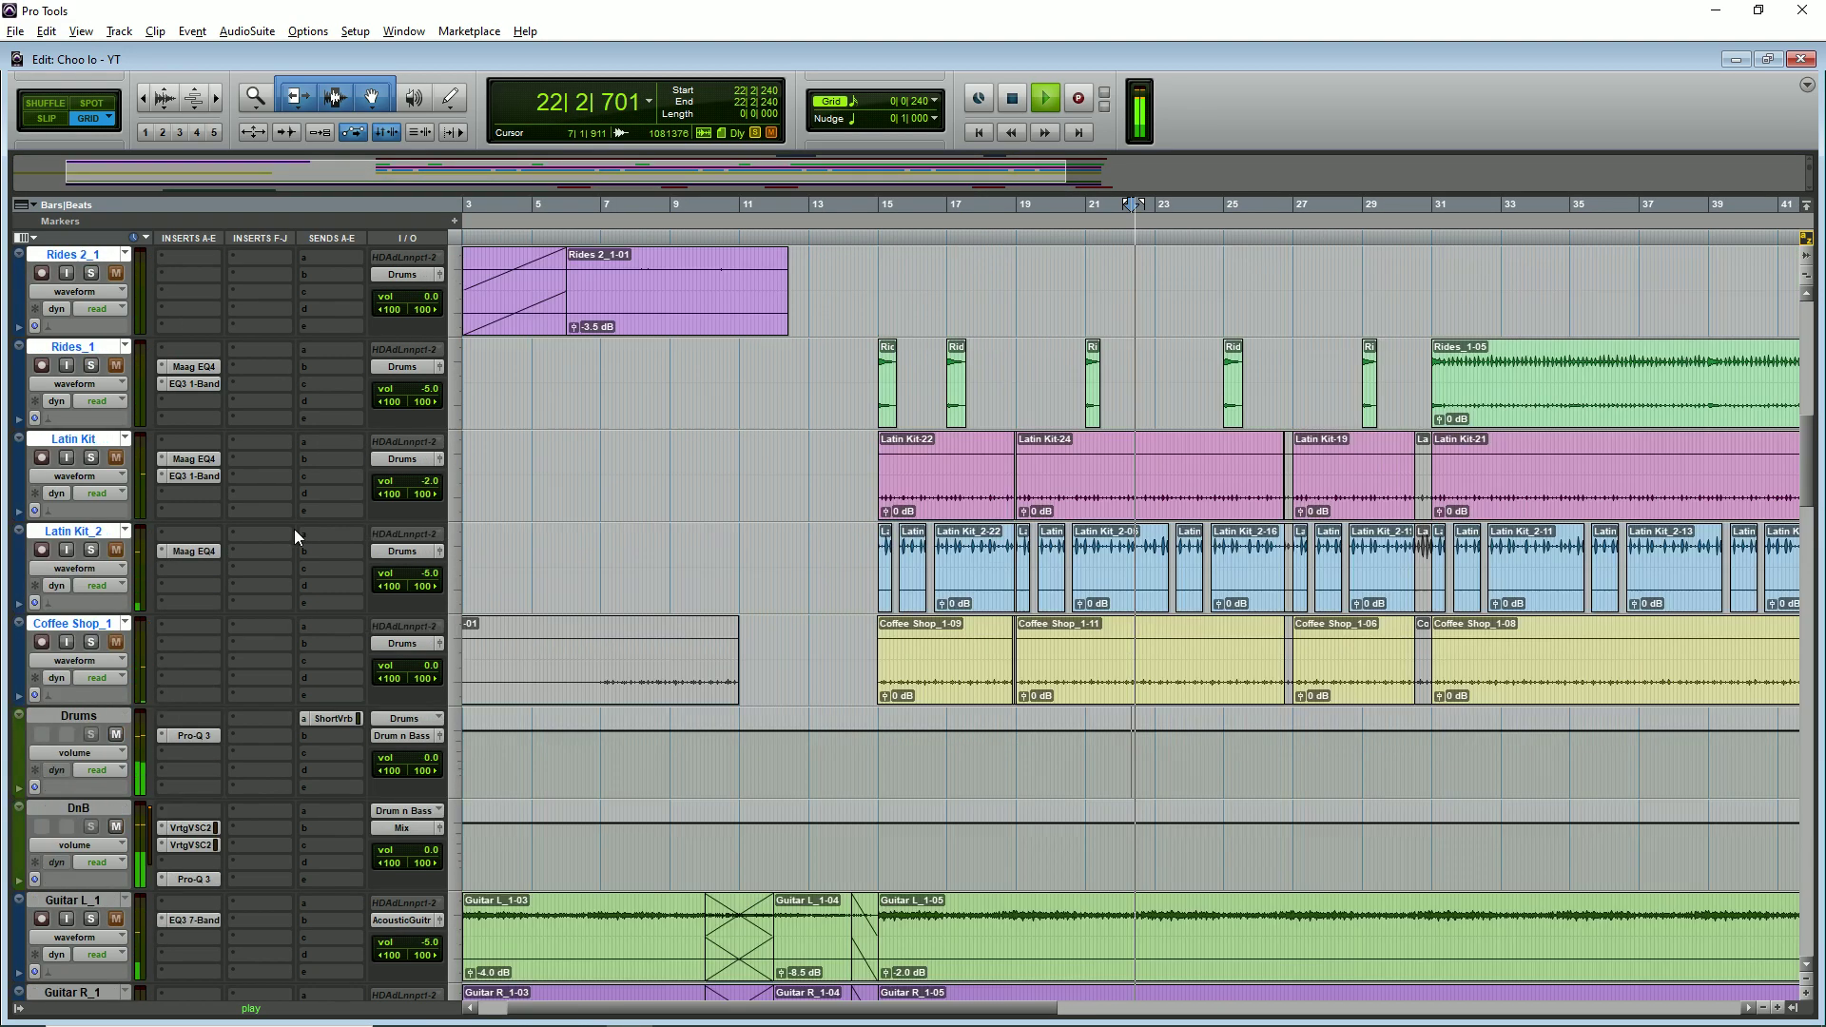
scroll(78, 658, down, 2)
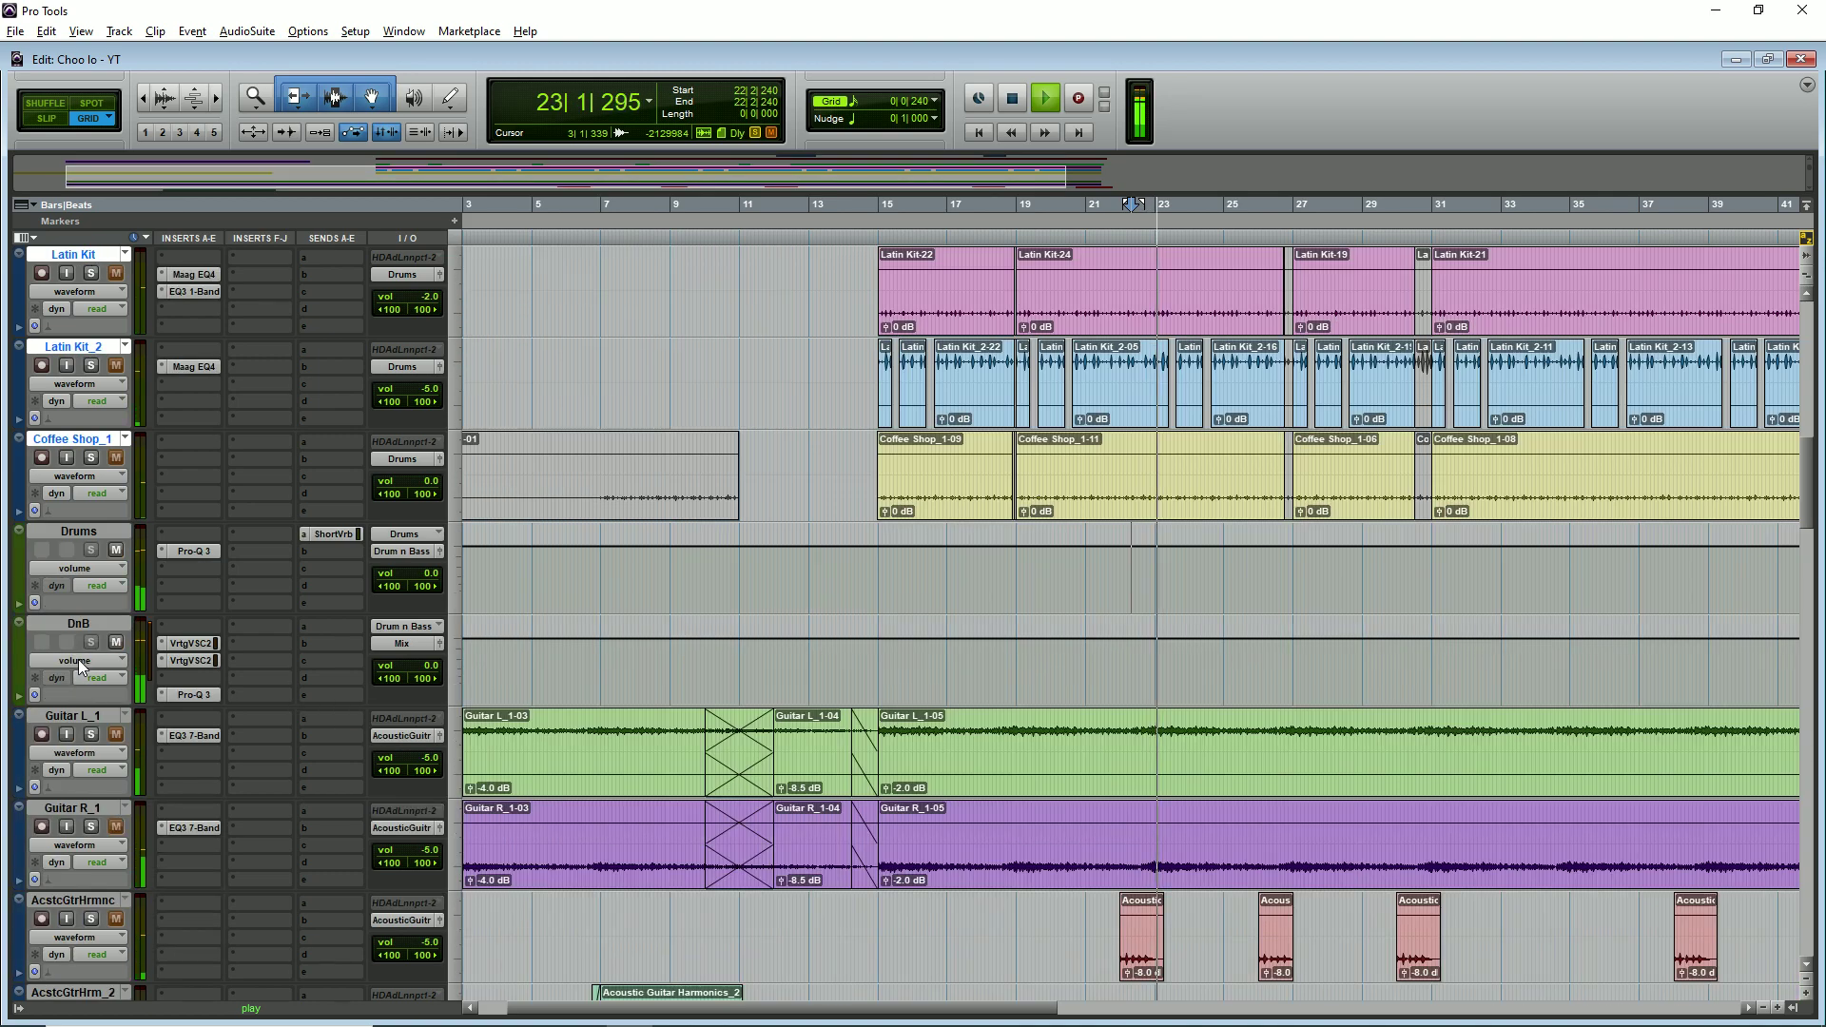
- Bypass both Vertigo VSC-2 compressors and the Pro-Q 3 on the DnB track
ctrl+click(192, 646)
ctrl+click(194, 661)
ctrl+click(189, 694)
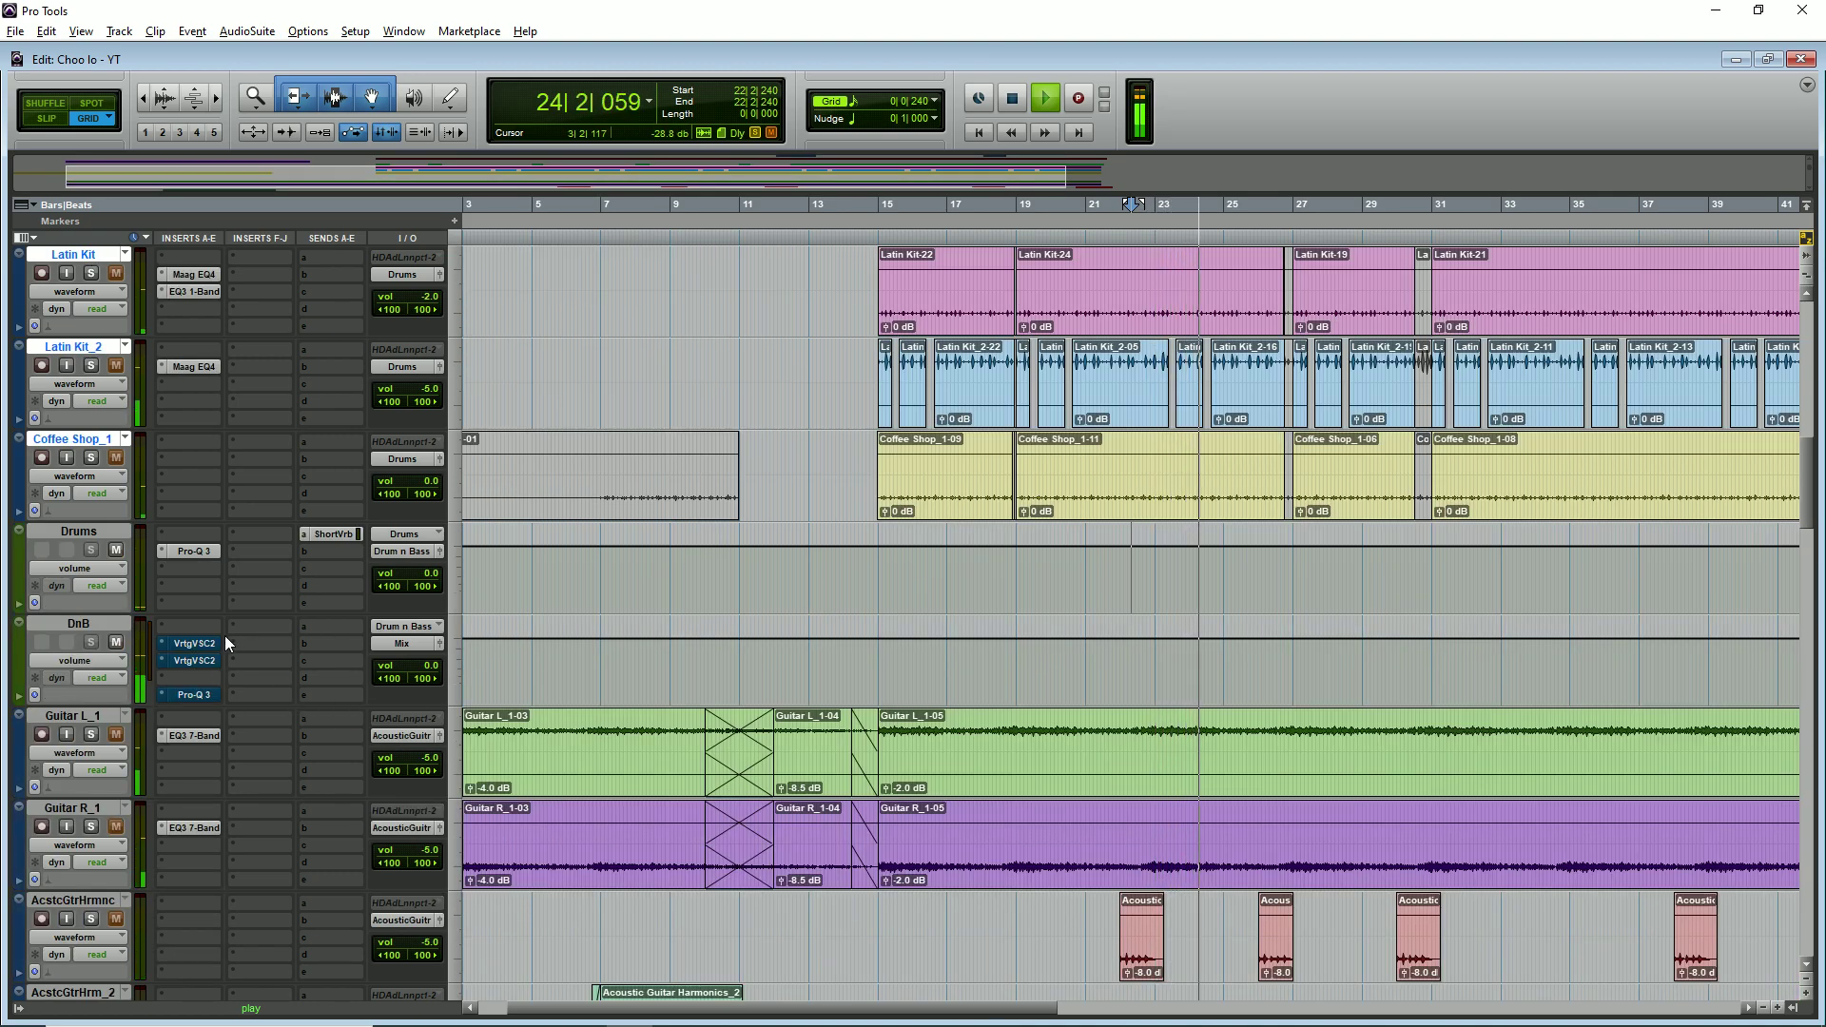
- Reactivate both Vertigo VSC-2 compressors on the DnB track, check their ratio, attack and release settings, and close the plug-in window
click(196, 639)
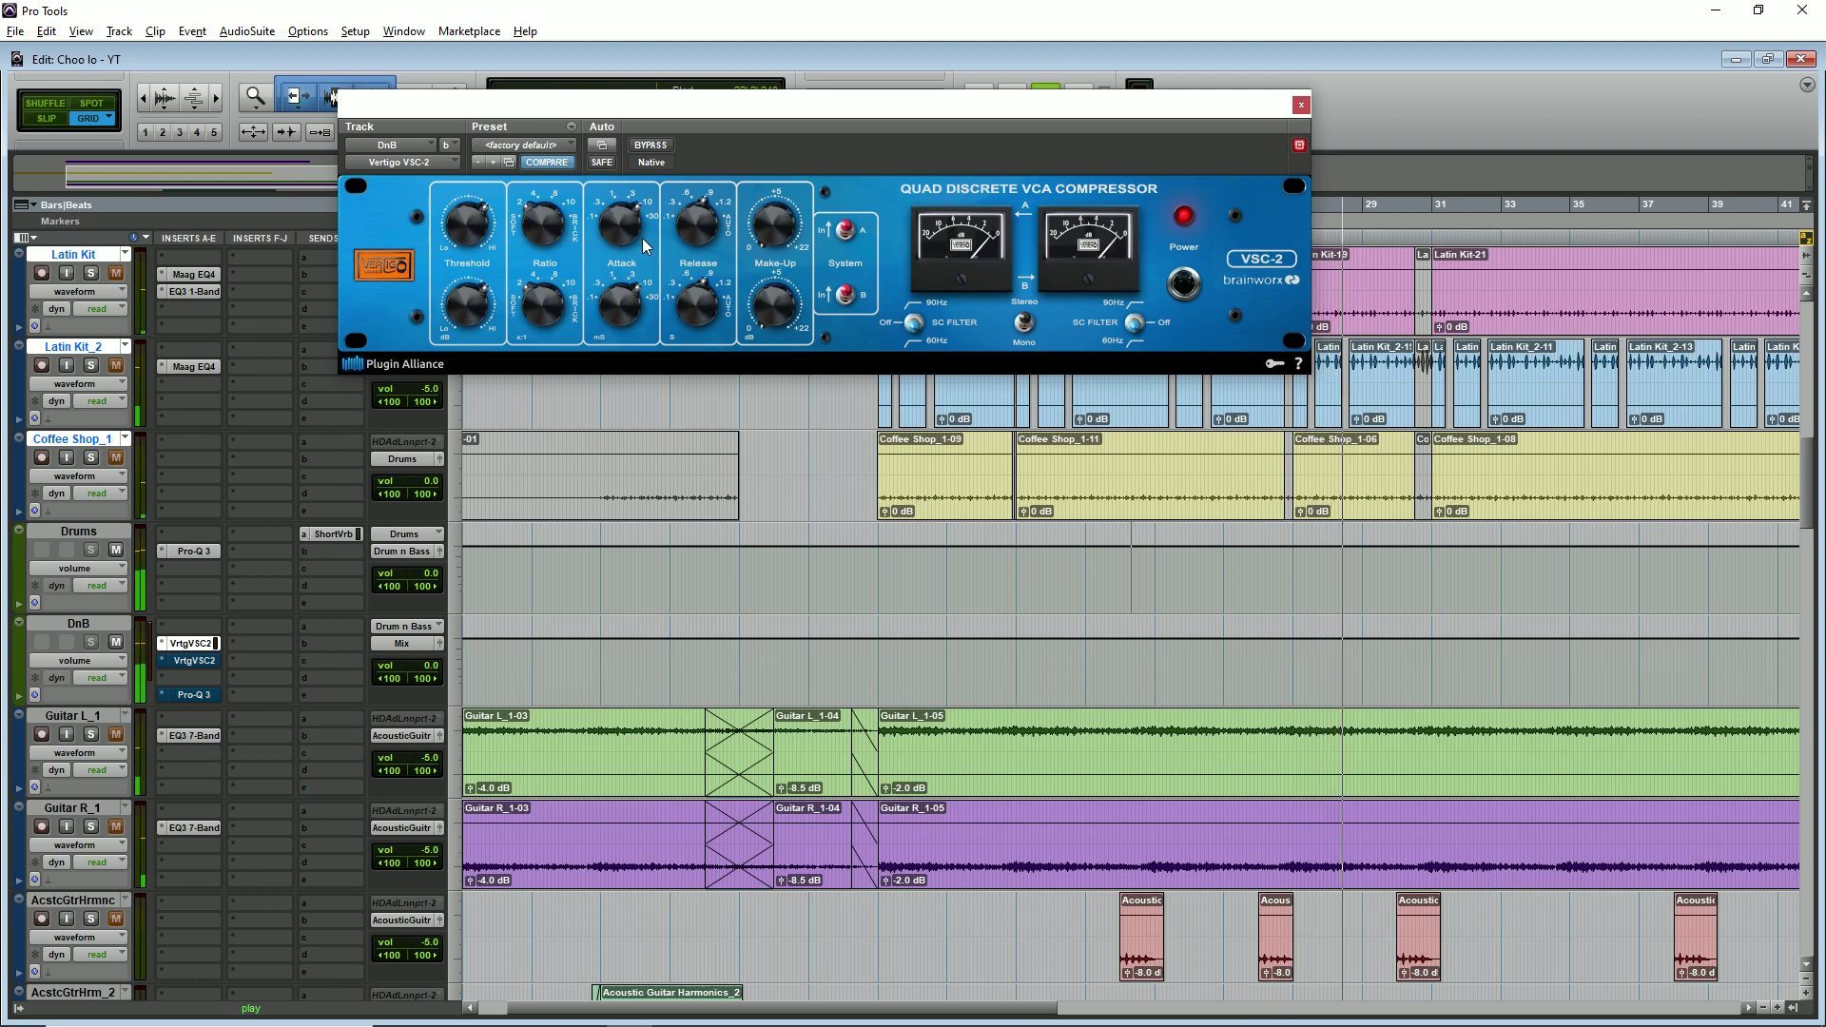
mouse_move(700, 224)
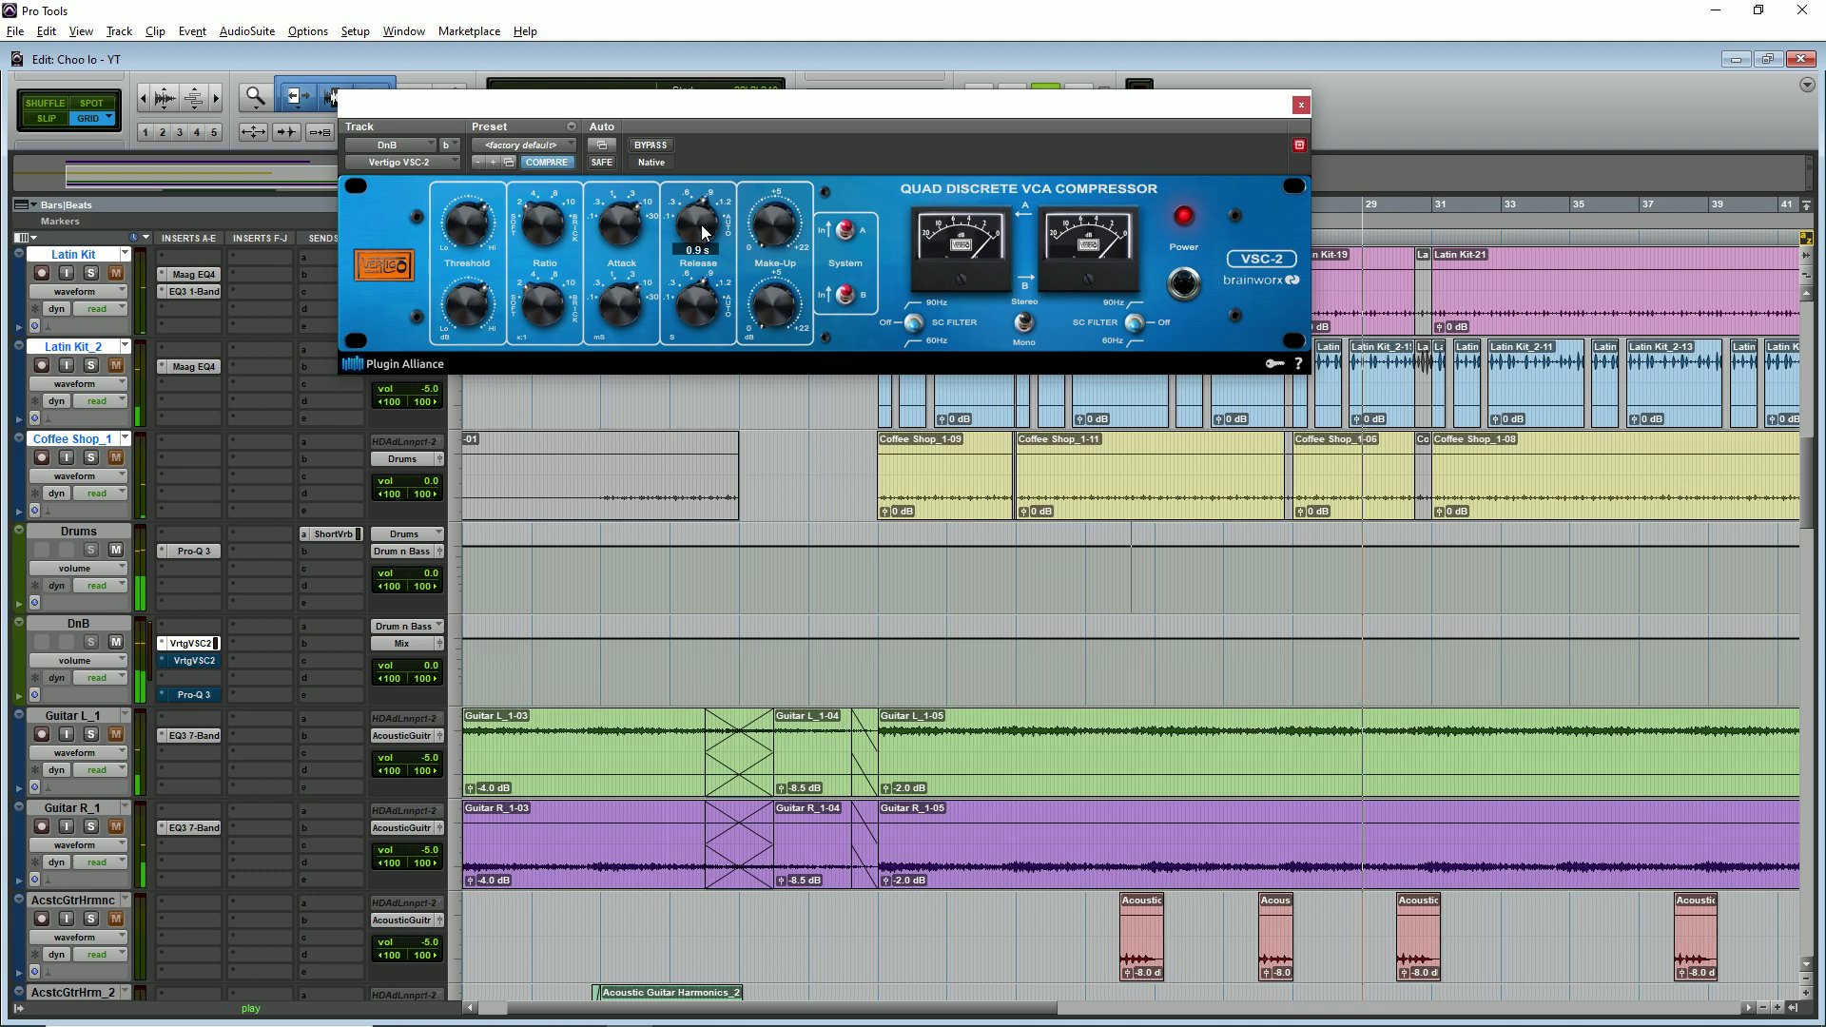
click(181, 660)
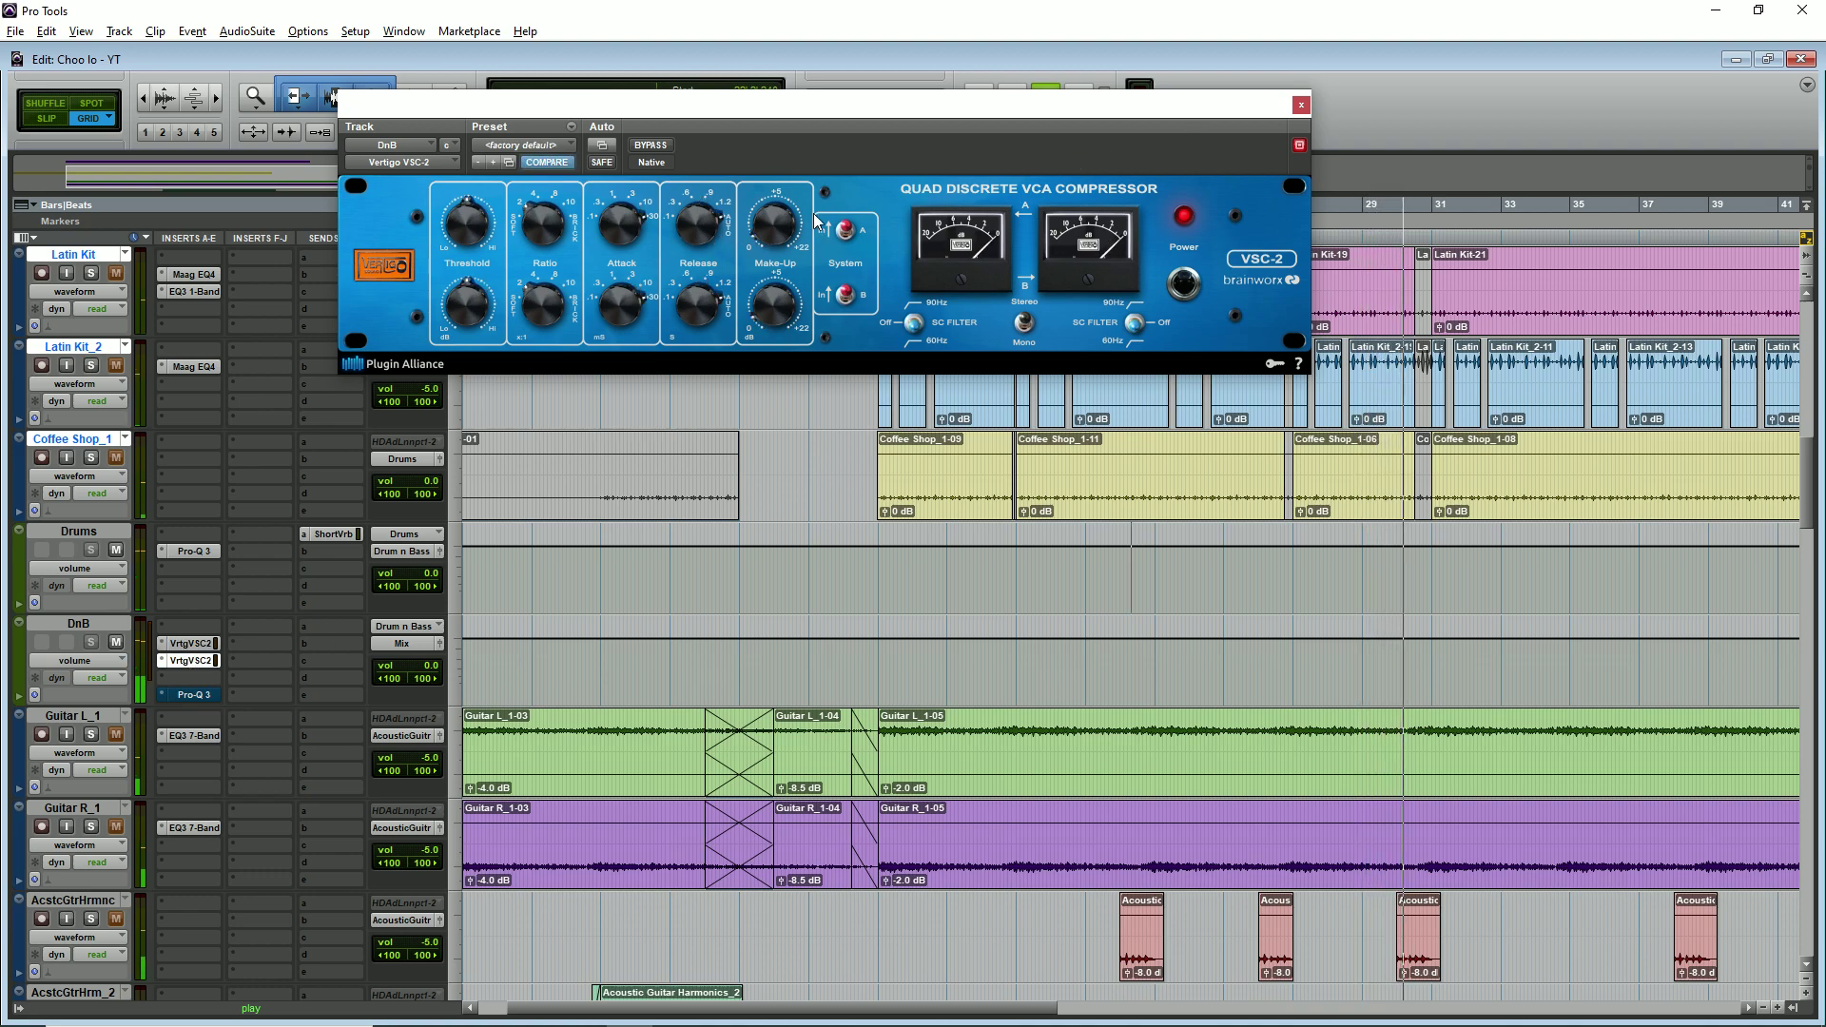
drag(831, 104, 904, 148)
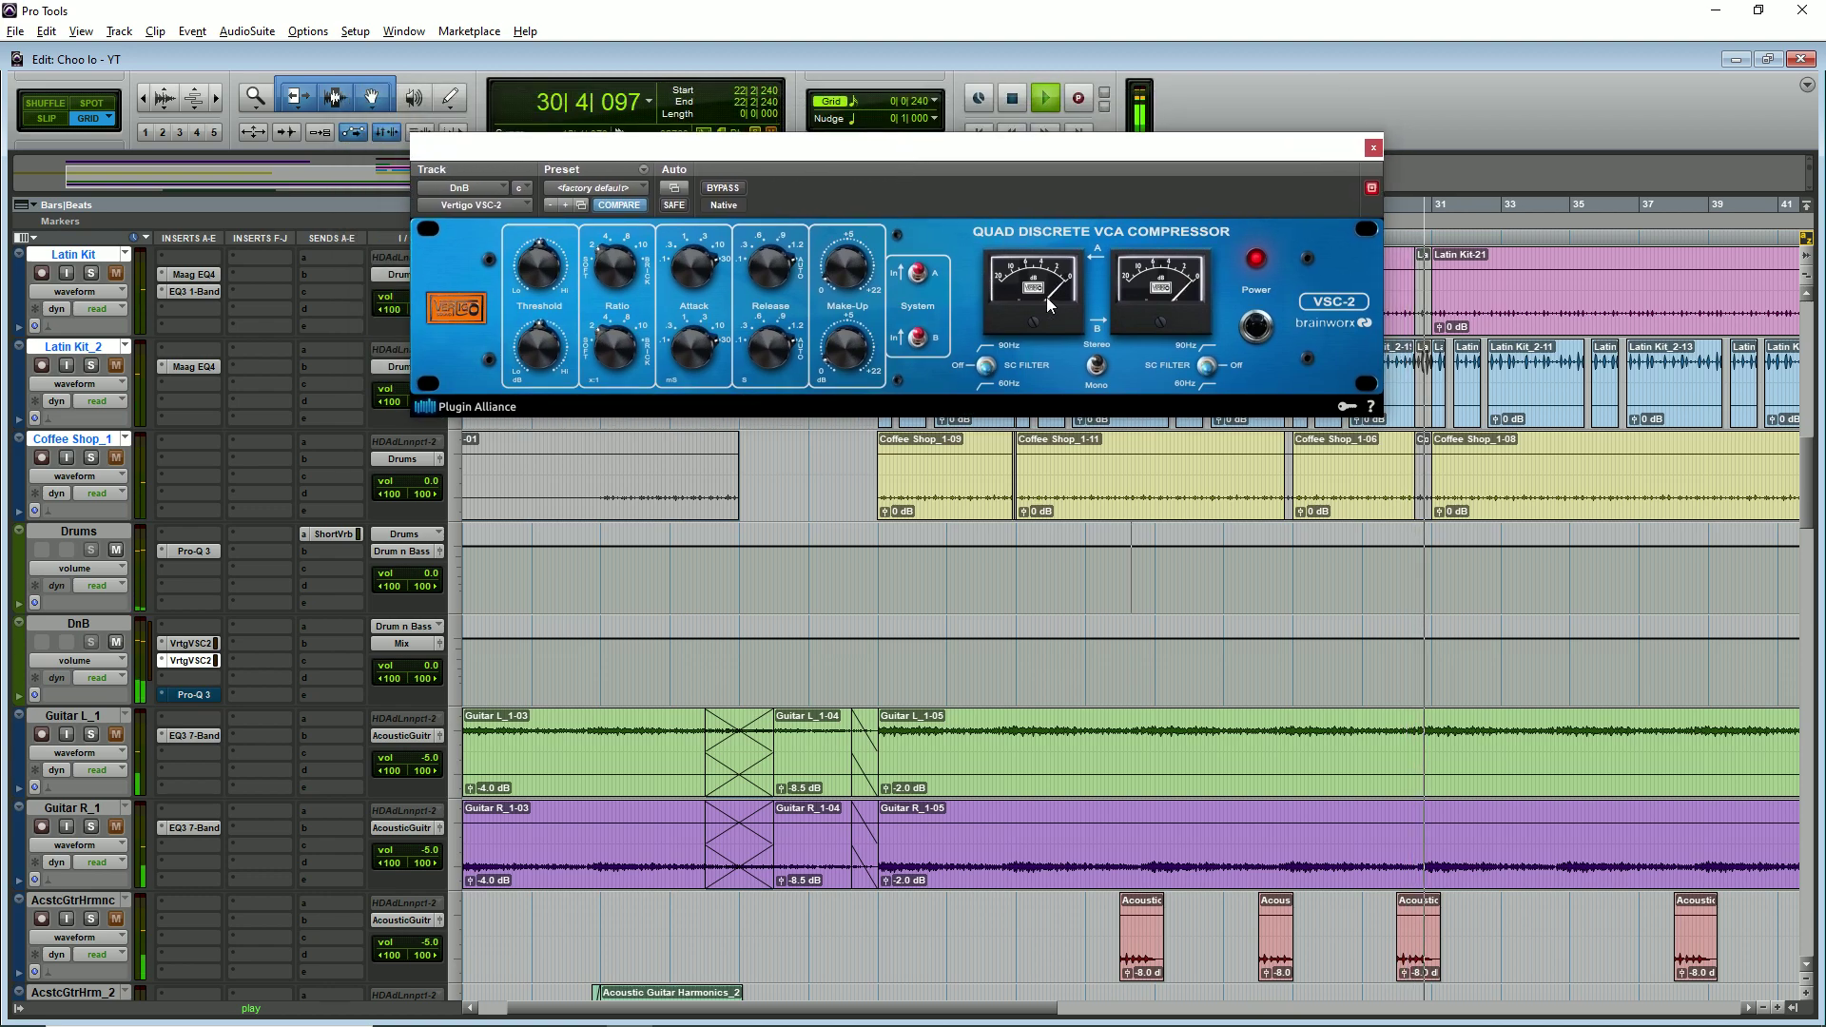
mouse_move(612, 264)
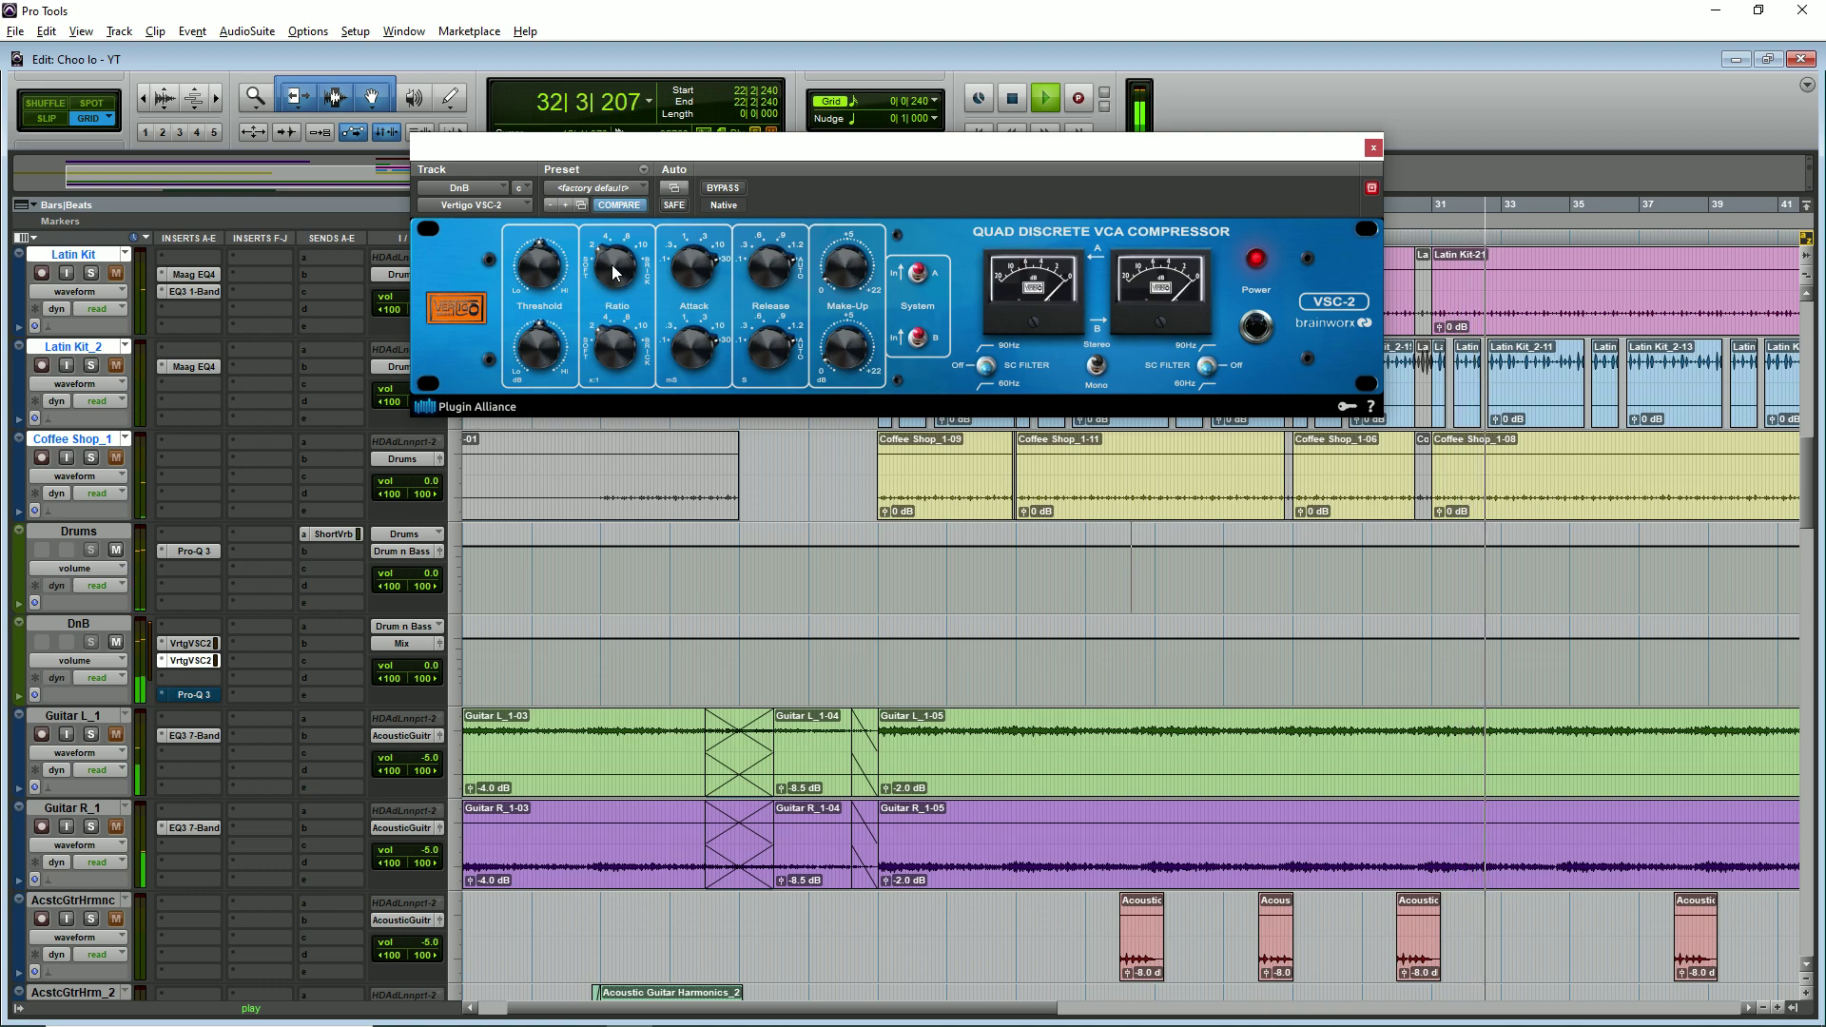
mouse_move(698, 259)
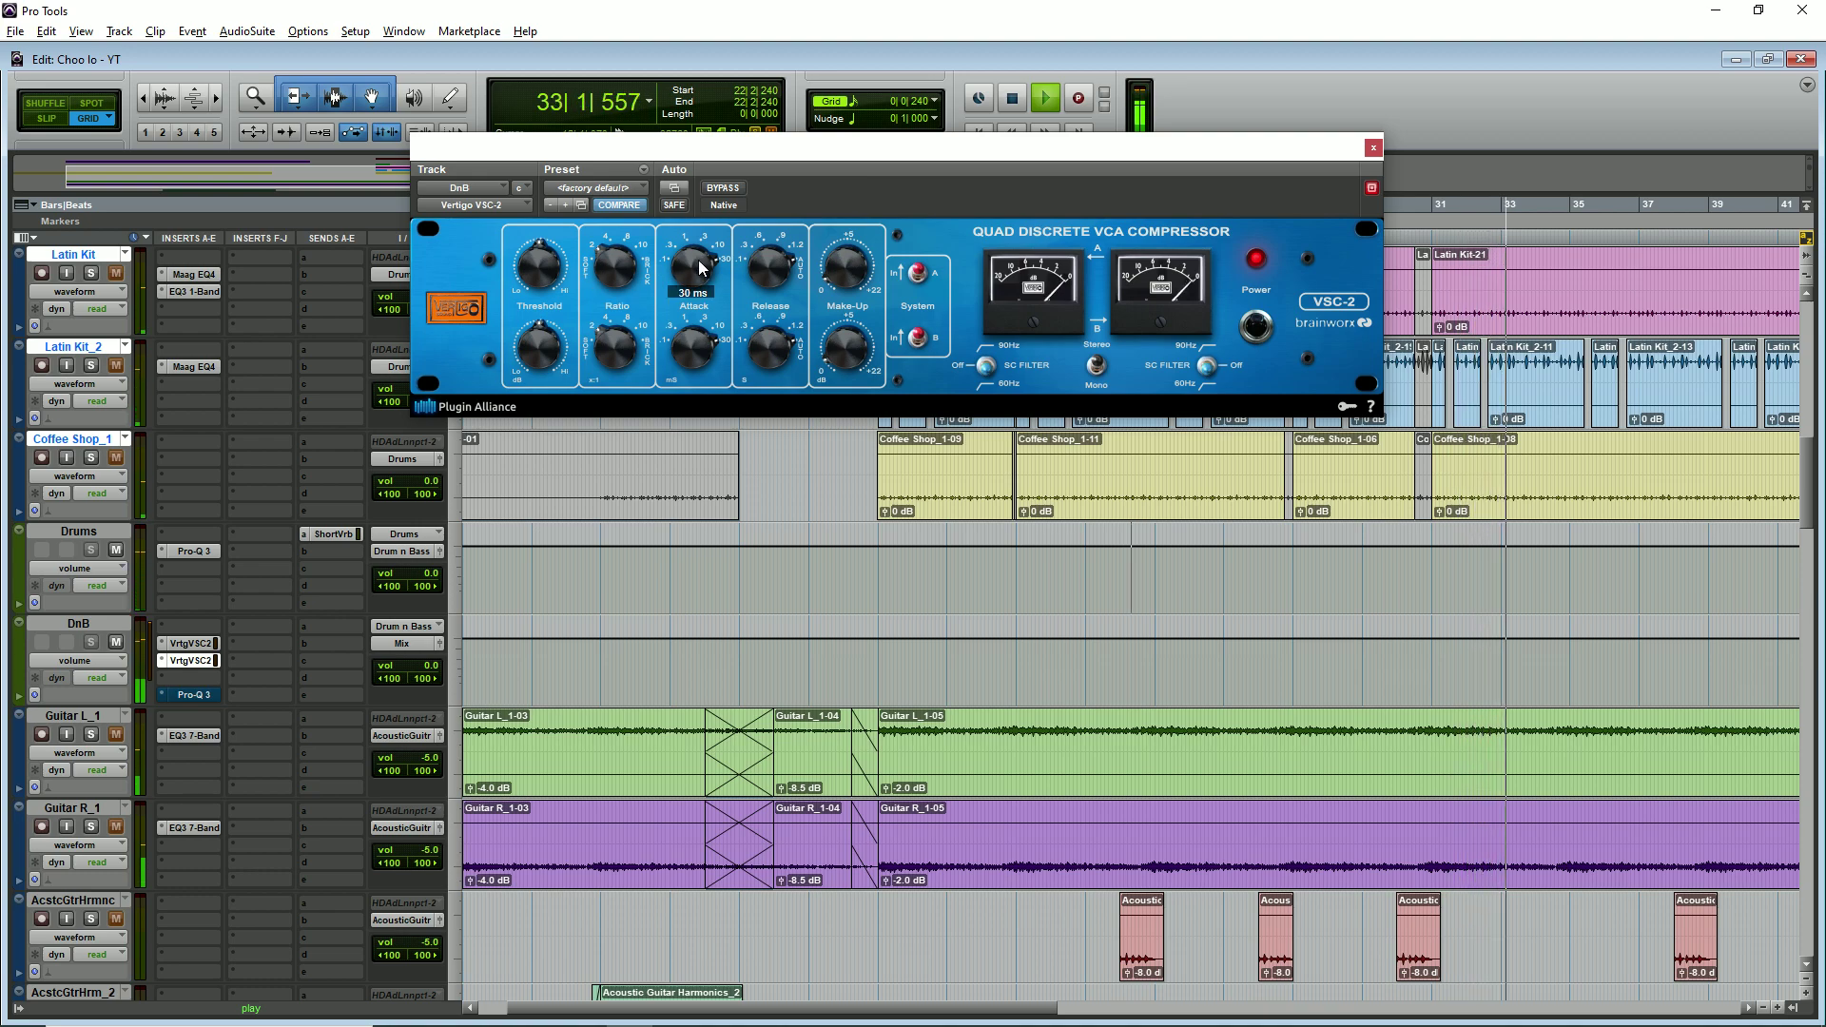
click(1374, 147)
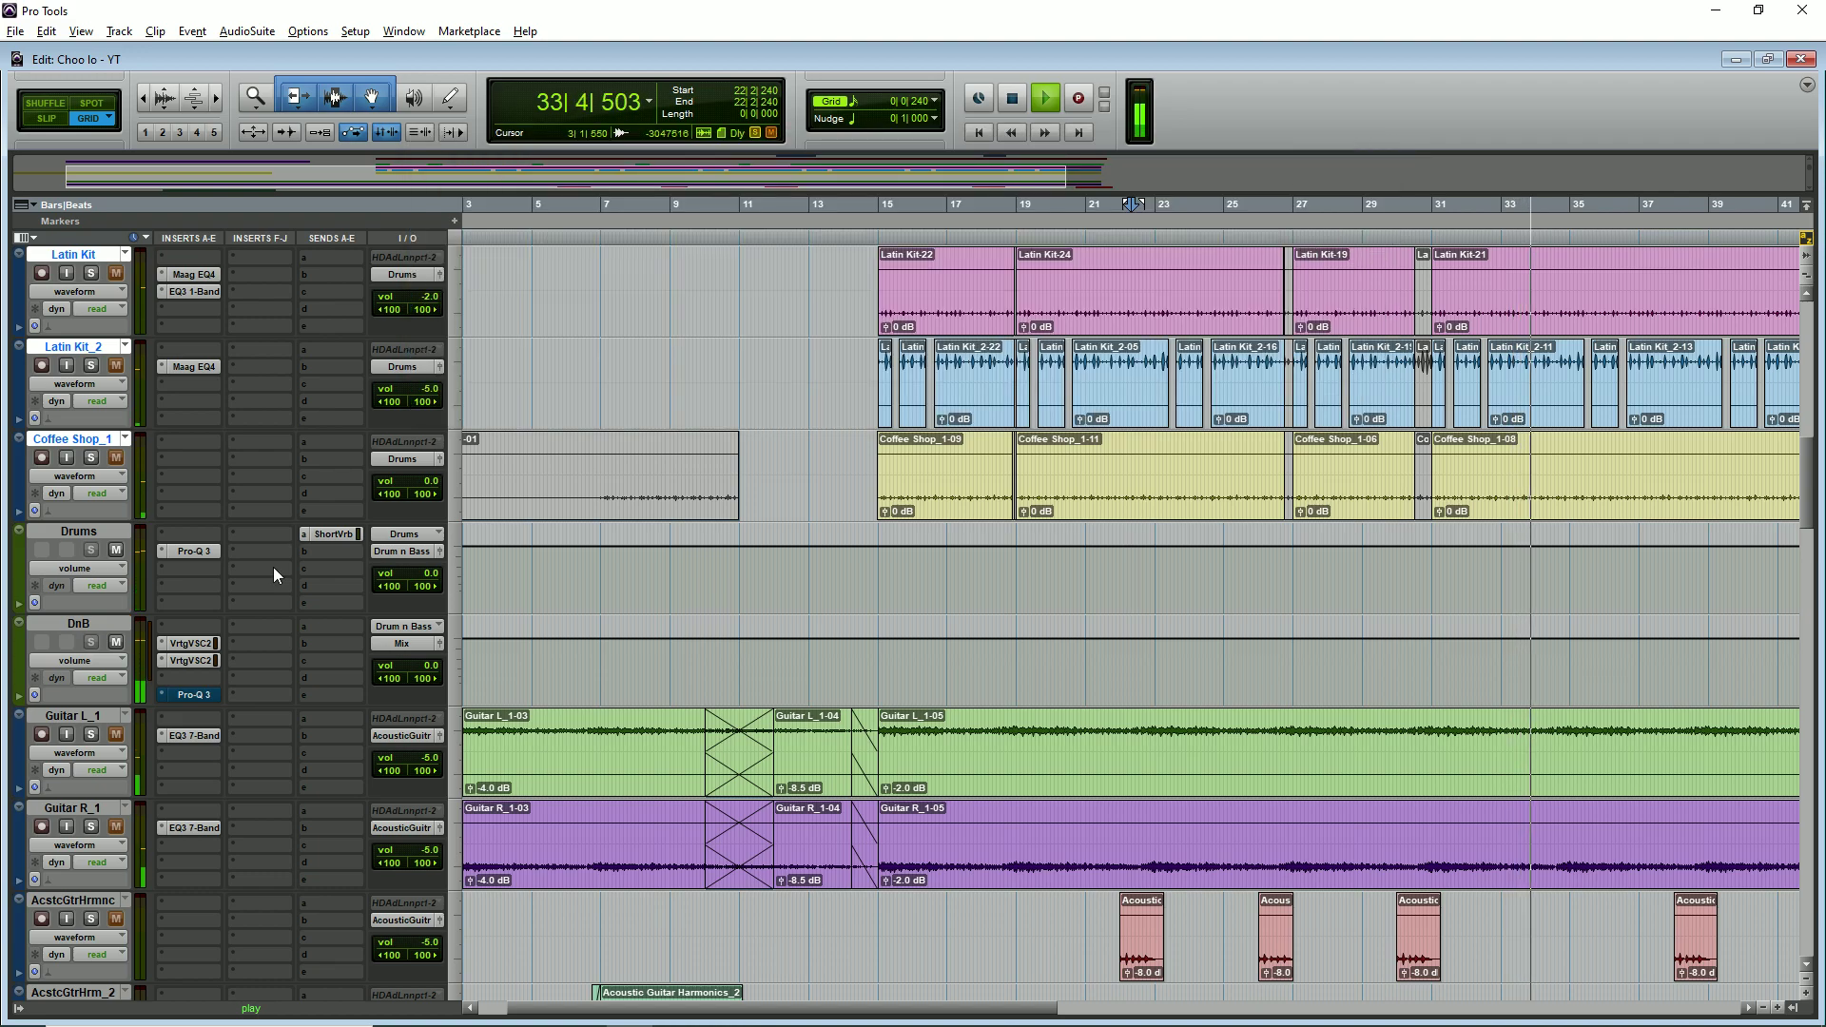
- Open the DnB track's Pro-Q 3, toggle its bypass to audition the equalizer, and close it
click(195, 694)
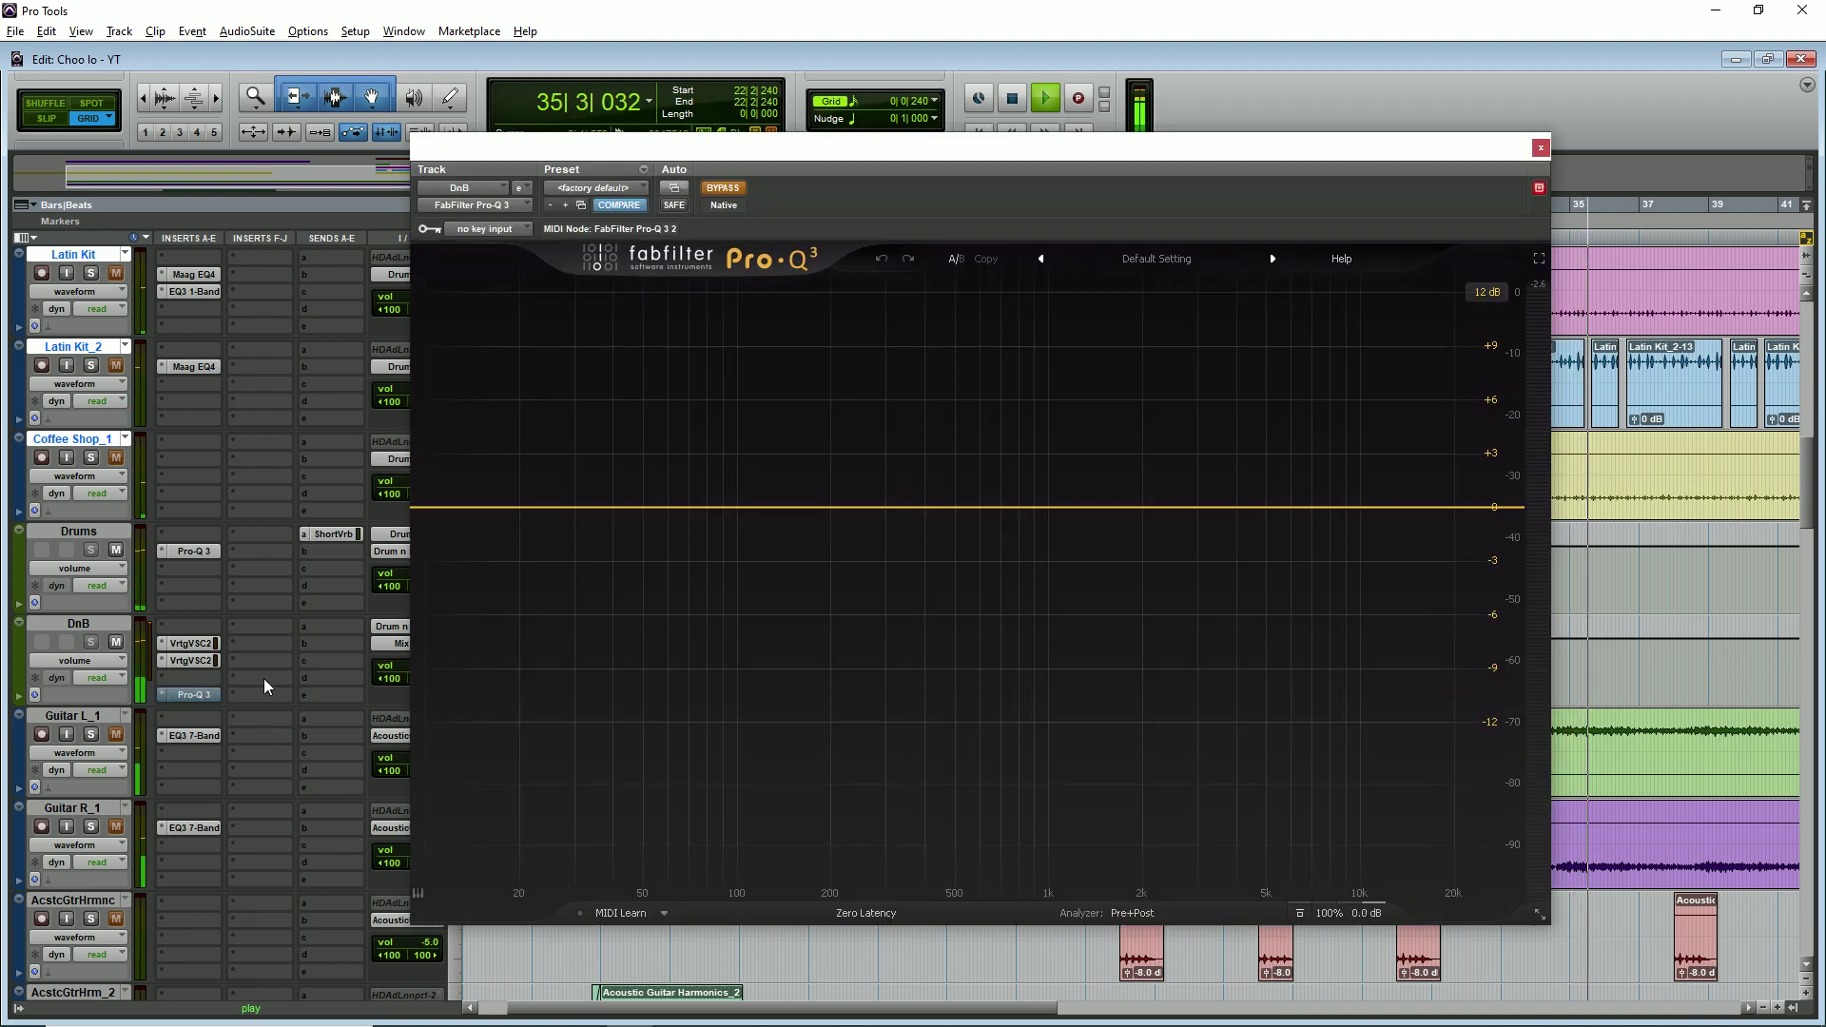
click(724, 189)
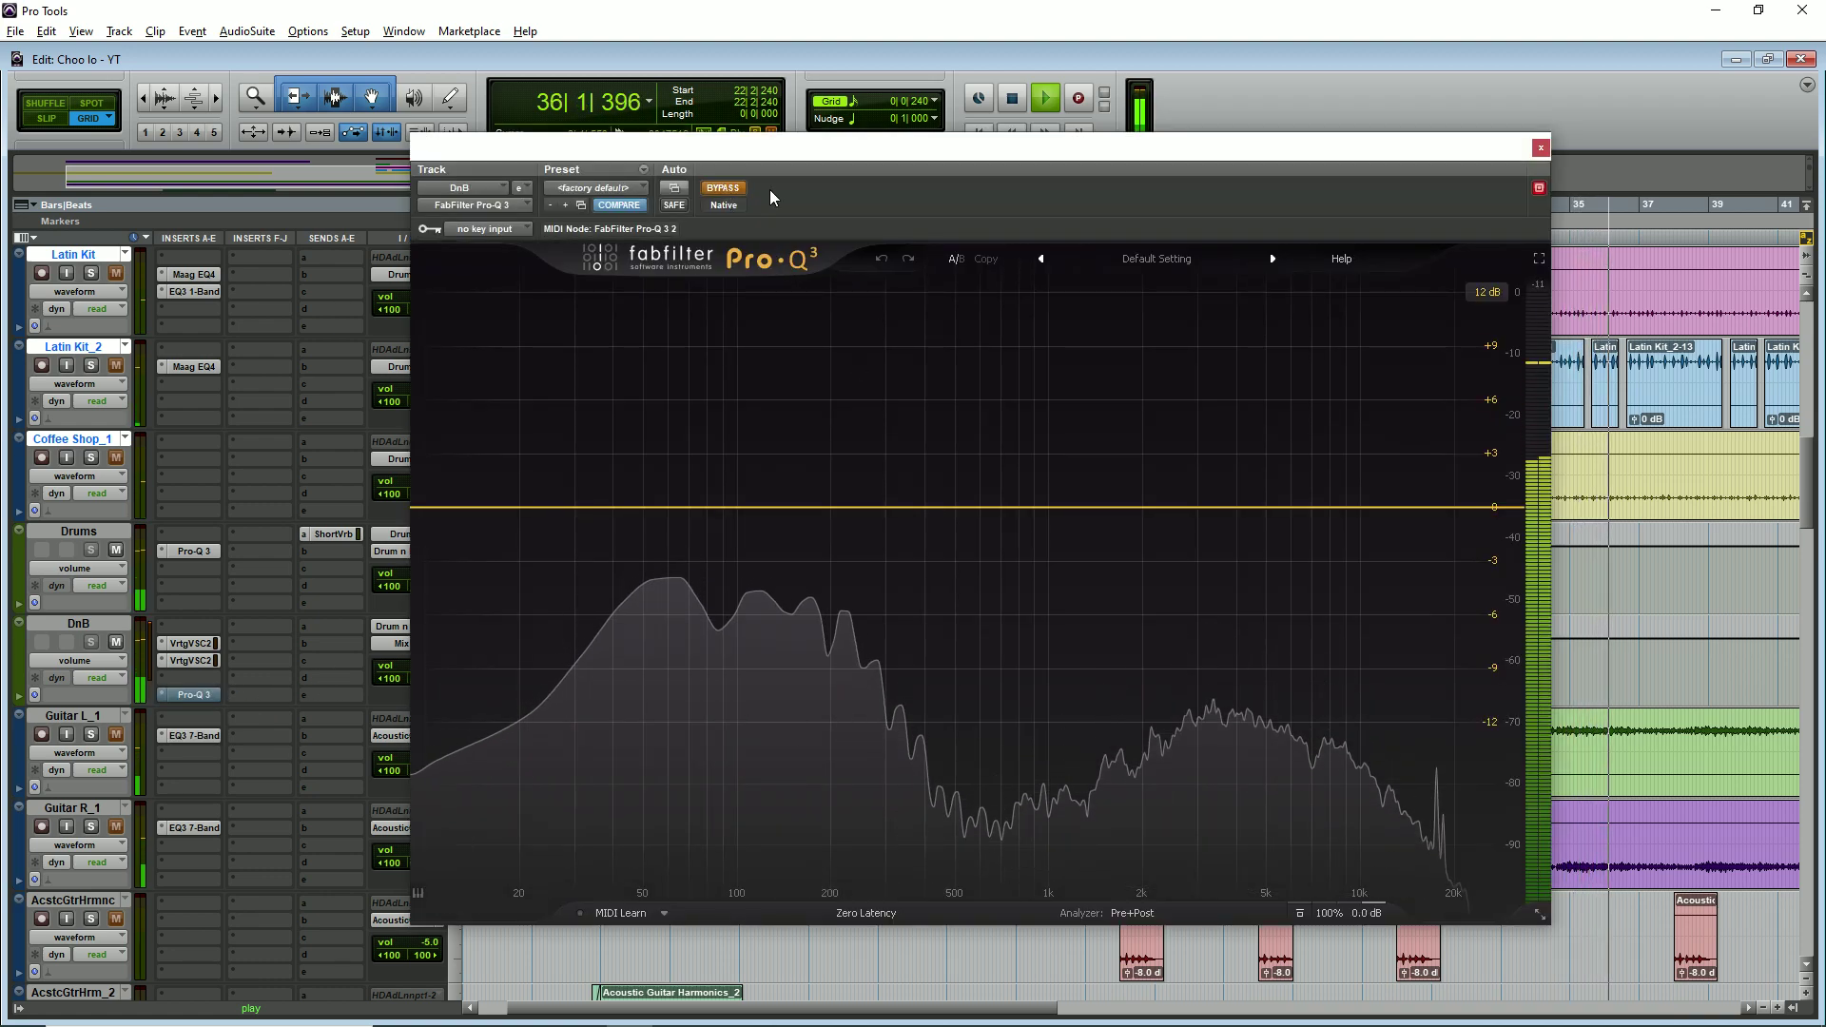
click(1540, 148)
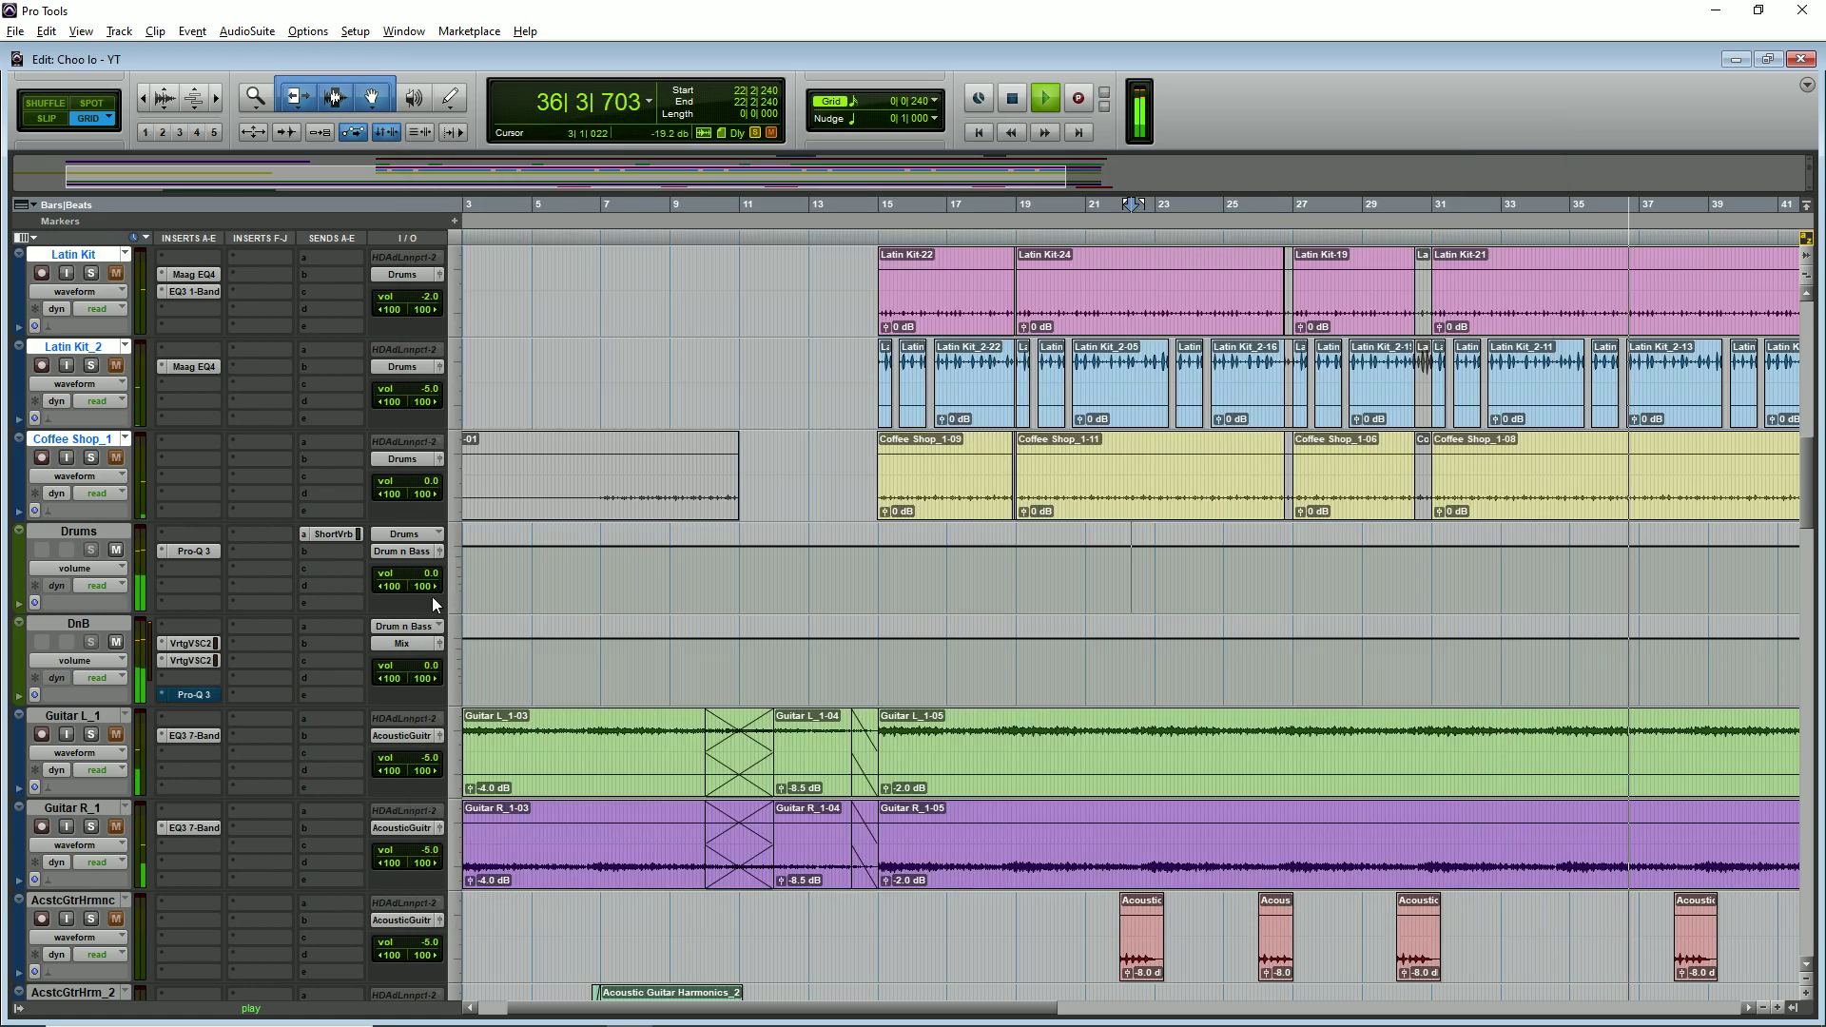
- Stop playback and select the Deep Sub Bass_1-01 clip on the DeepSubBass_1 track
key(ctrl+[)
key(ctrl+[)
key(space)
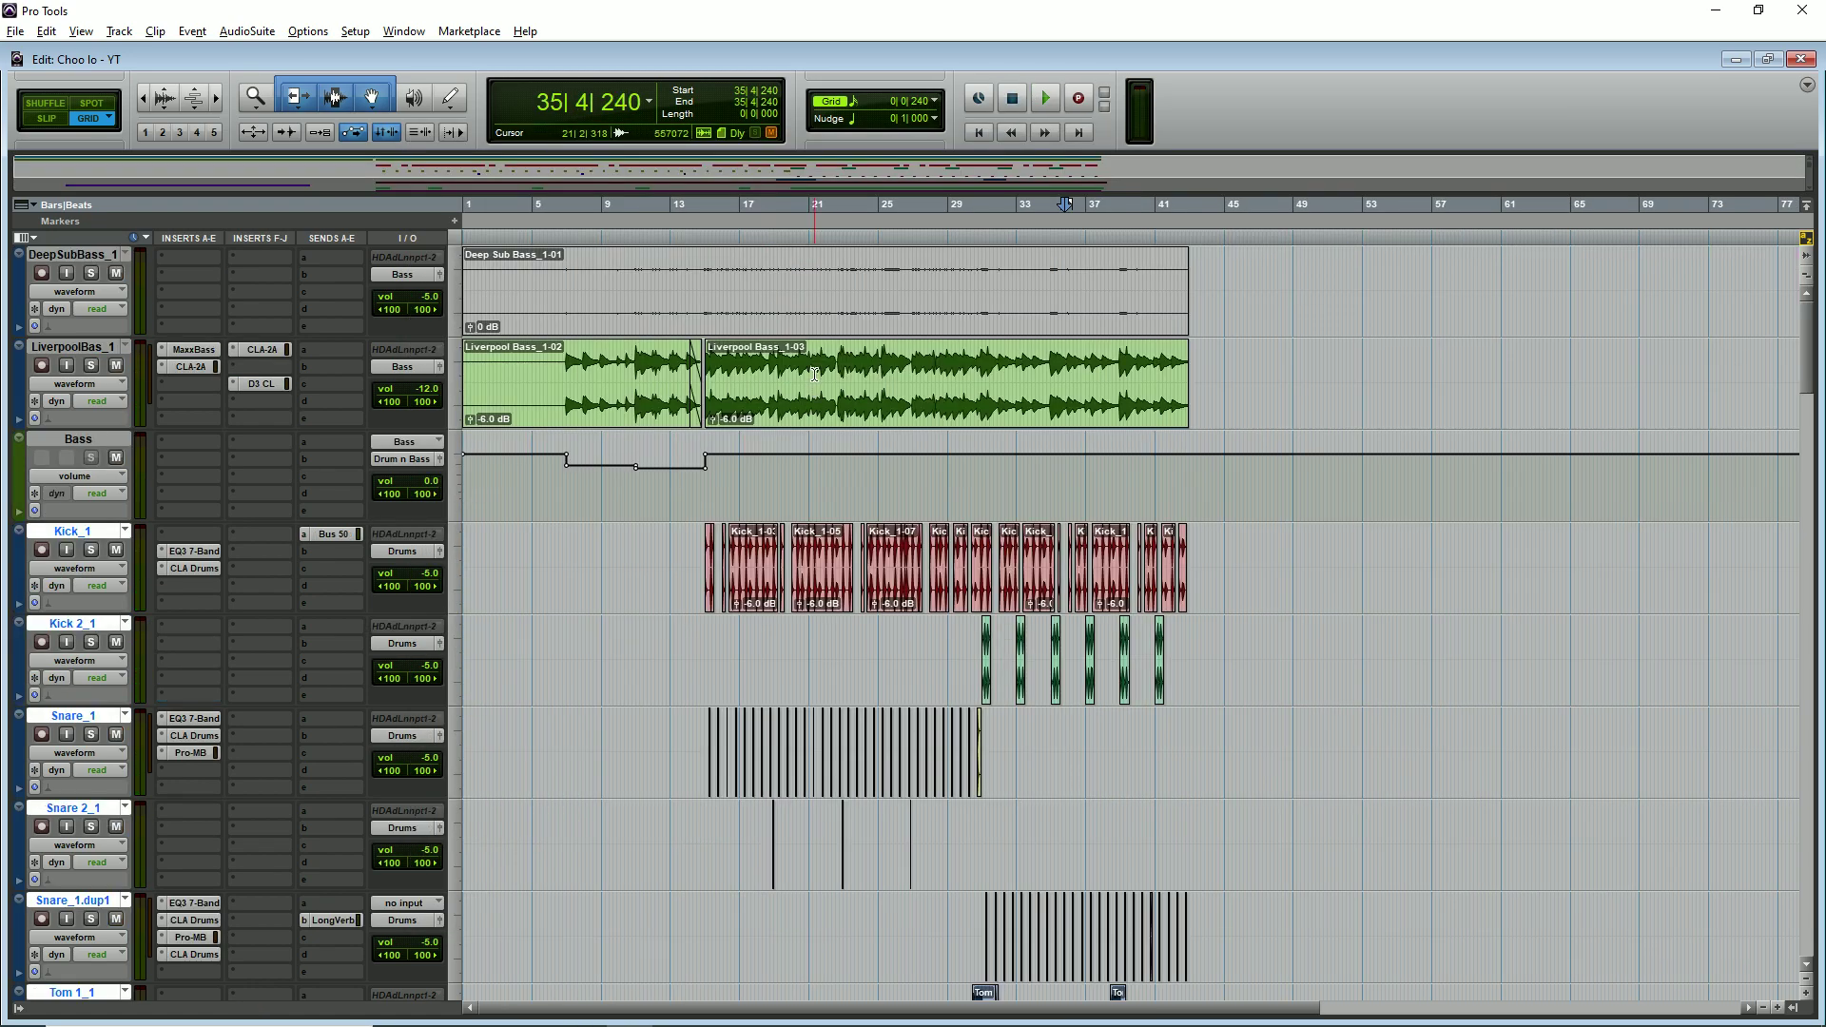
click(806, 322)
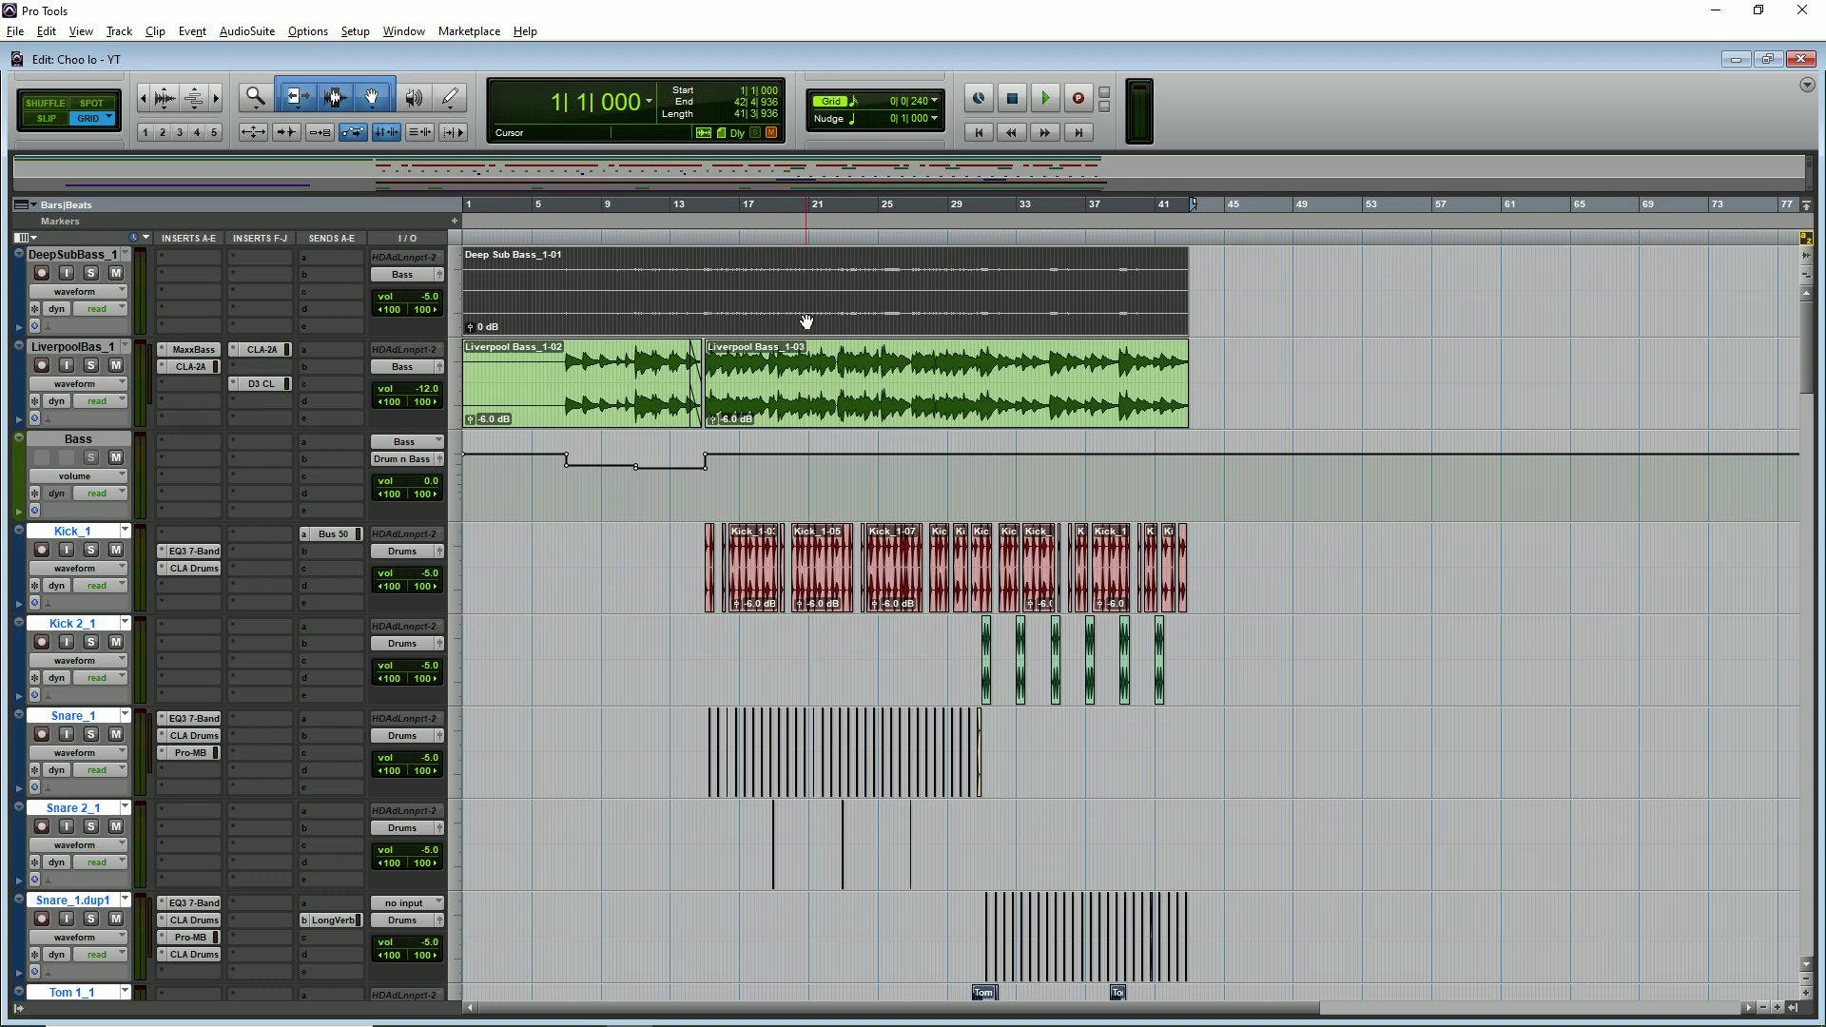
drag(758, 288, 964, 287)
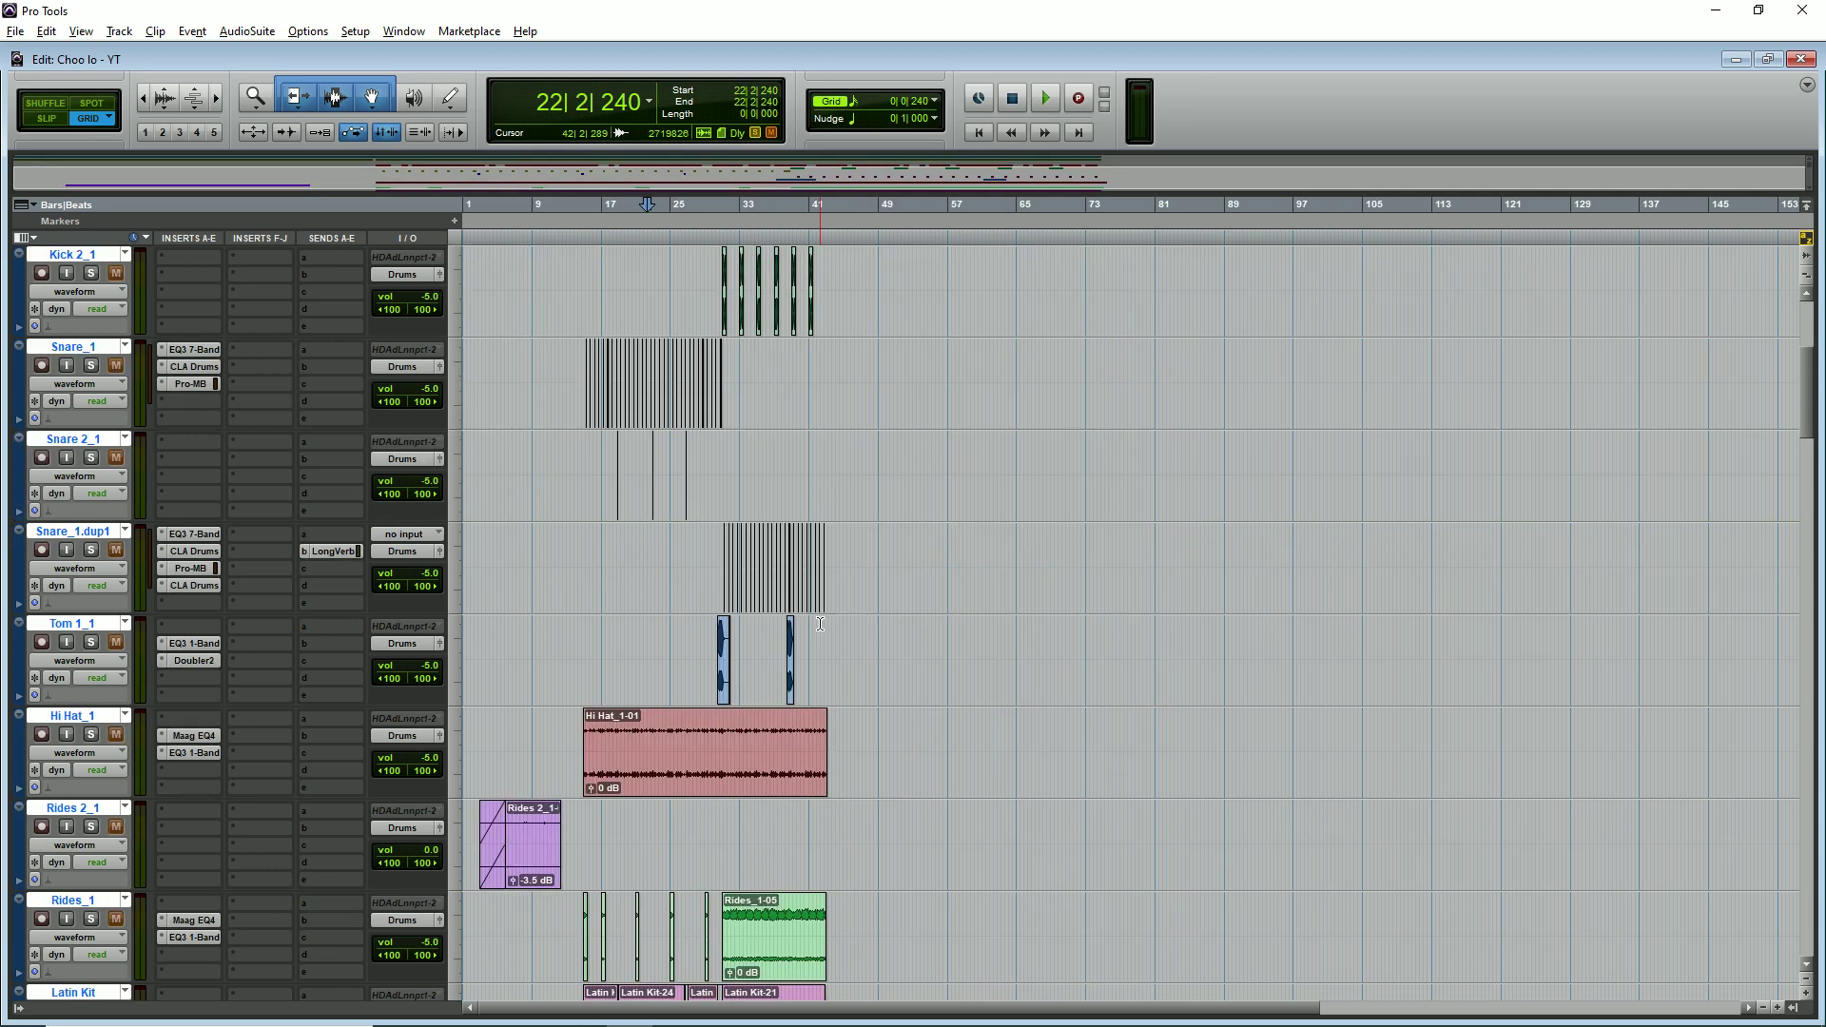
scroll(820, 624, down, 1)
key(t)
key(r)
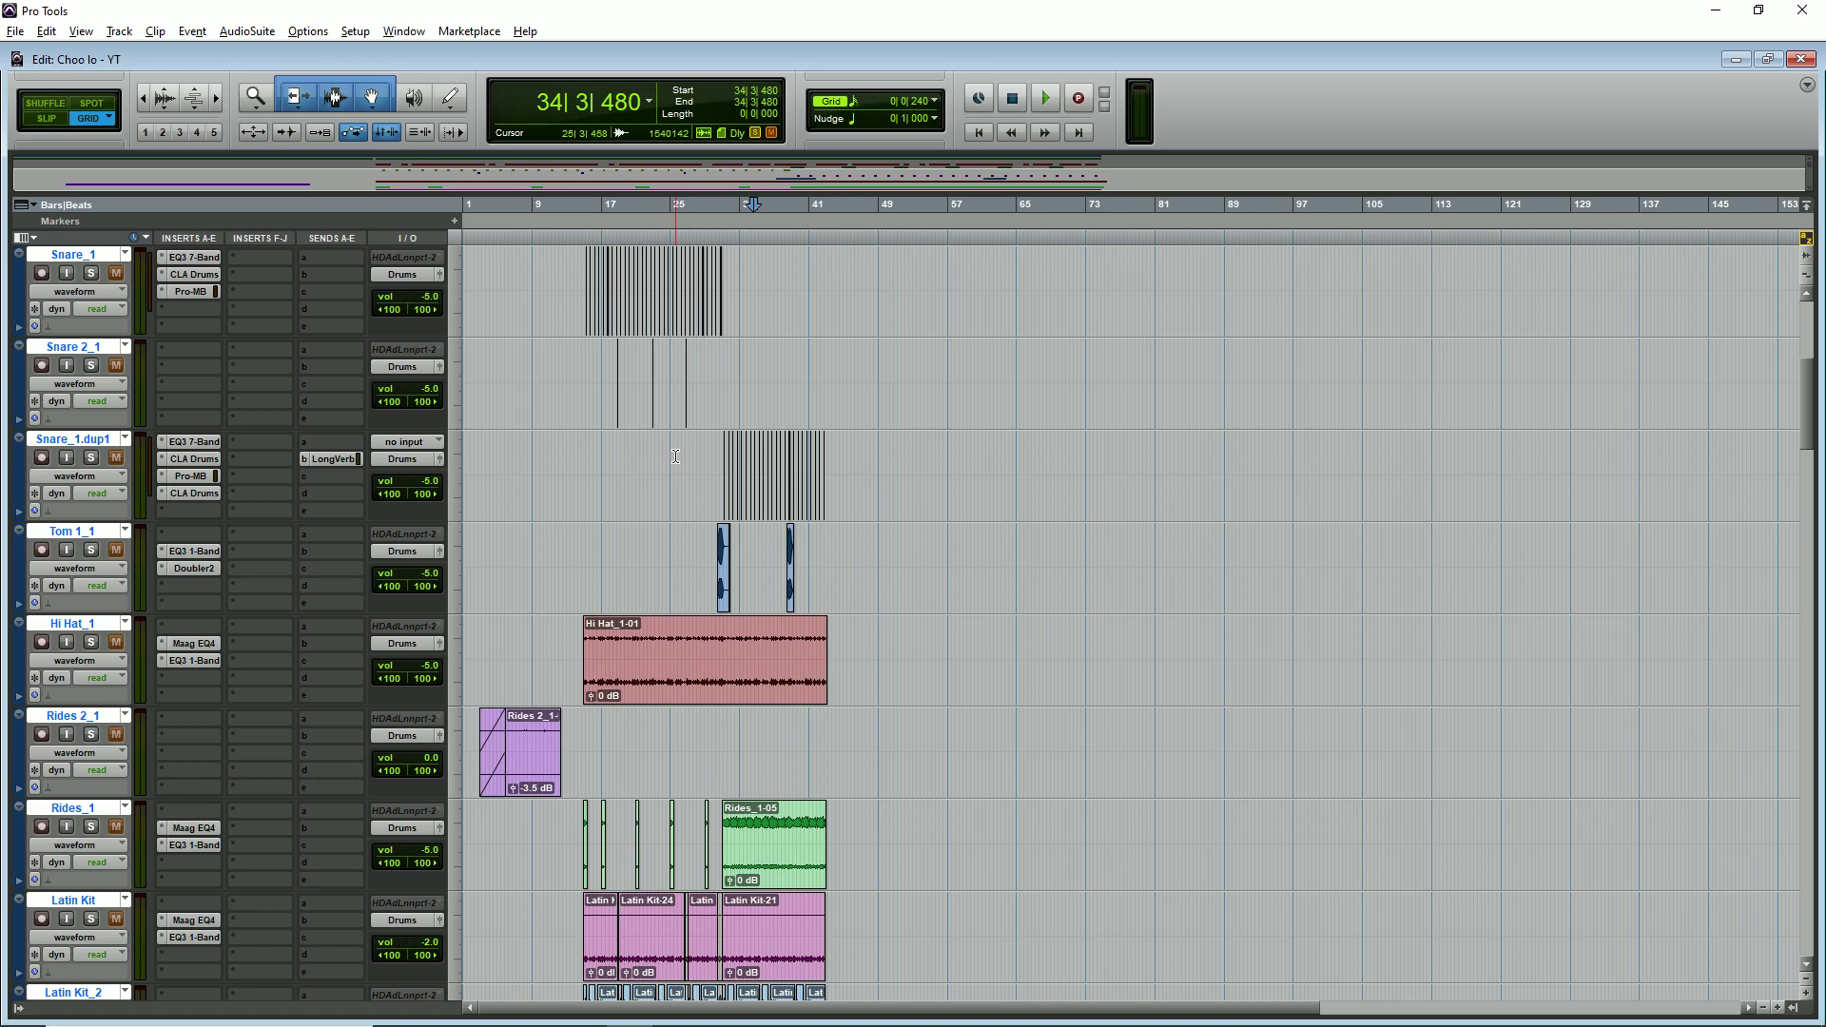